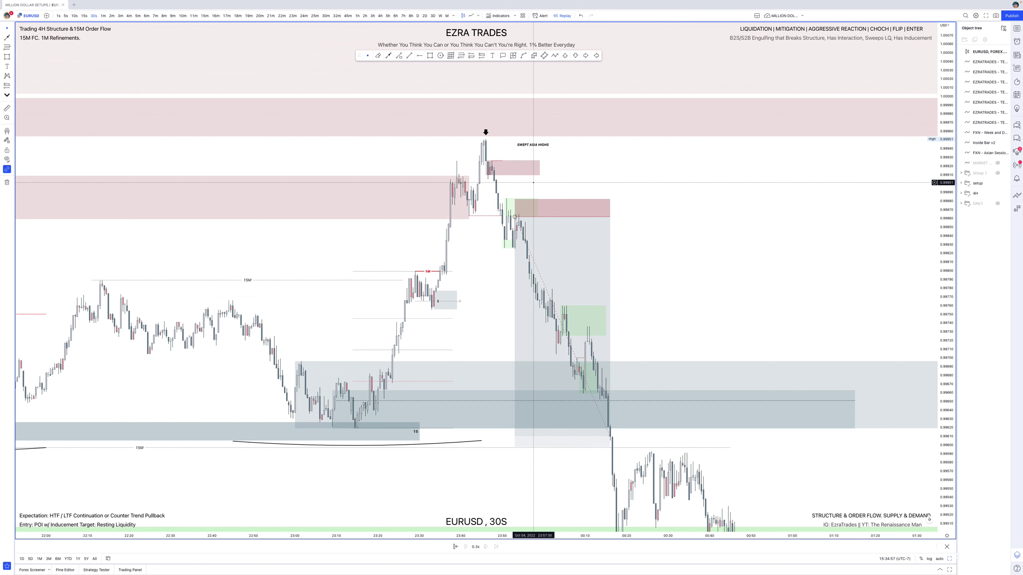
- Open the first published EURUSD snapshot, examine its publication date, and compare it with the marked-up 30-second replay chart
scroll(533, 182, right, 2)
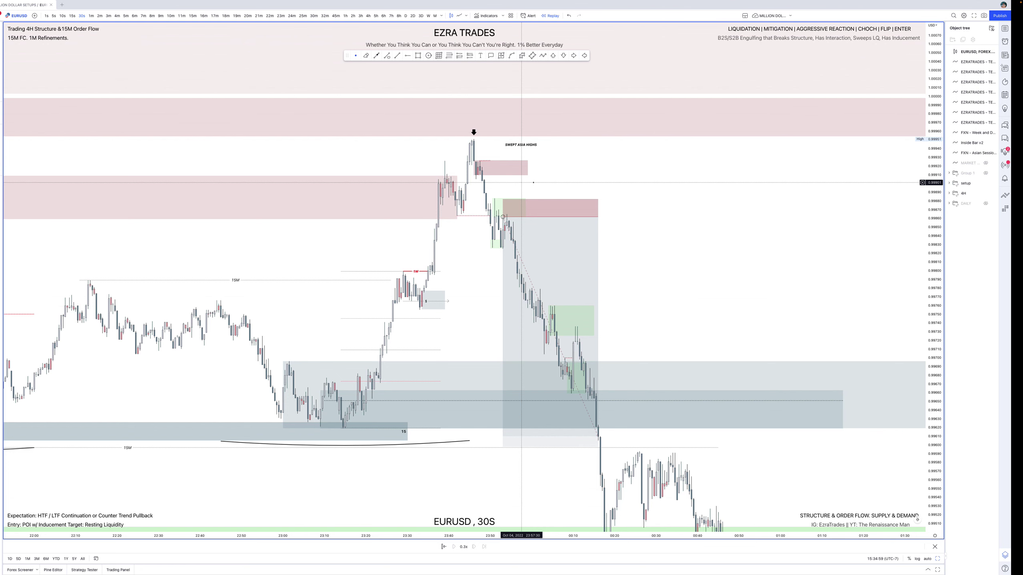
key(ctrl+Right)
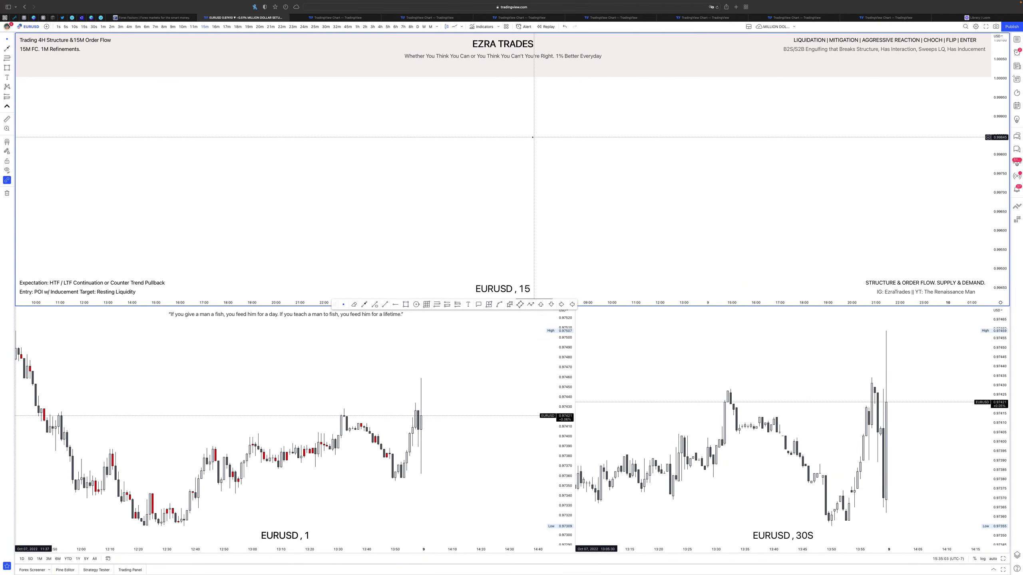
click(358, 19)
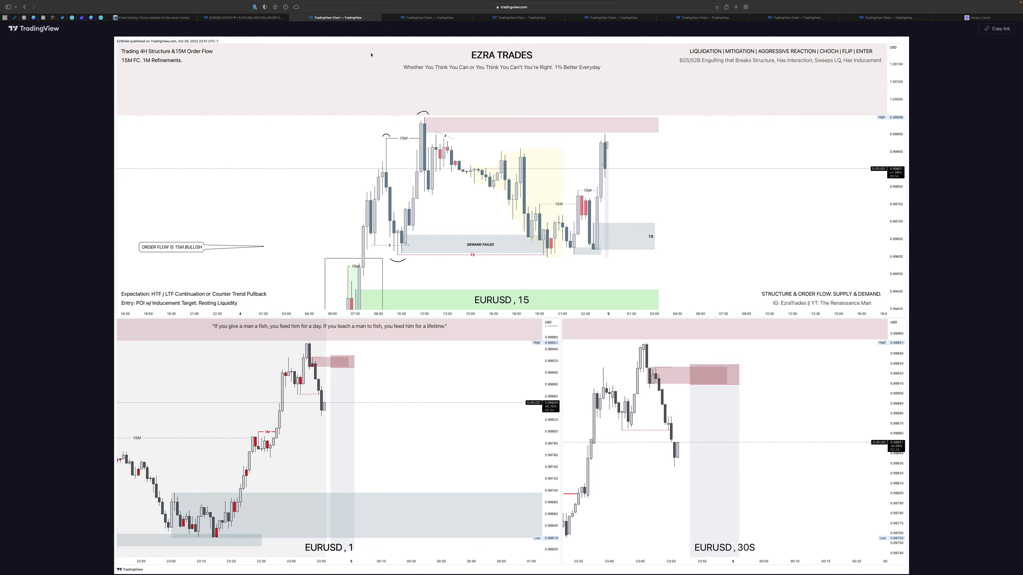
scroll(157, 47, up, 10)
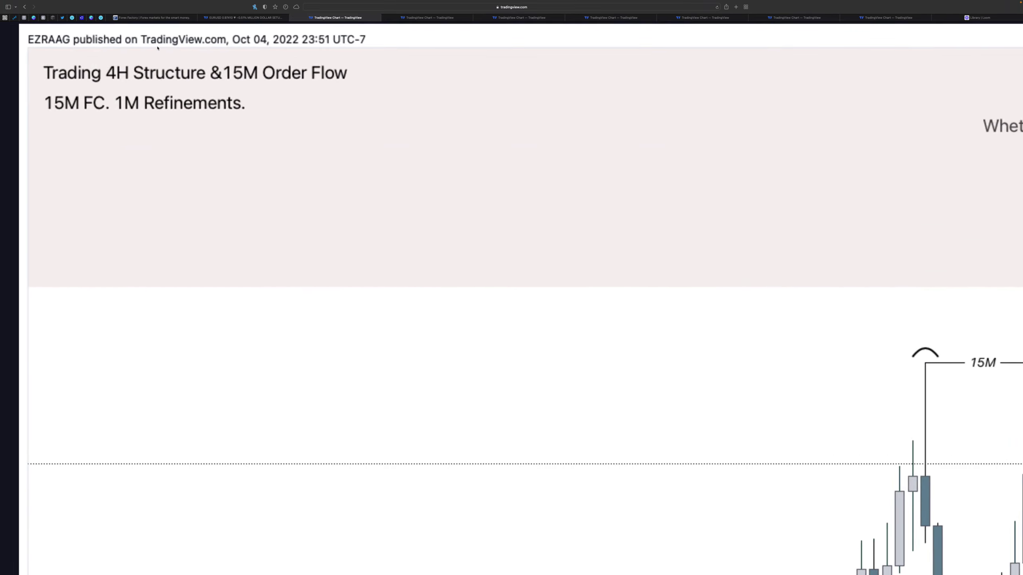
scroll(158, 48, down, 3)
scroll(406, 213, down, 8)
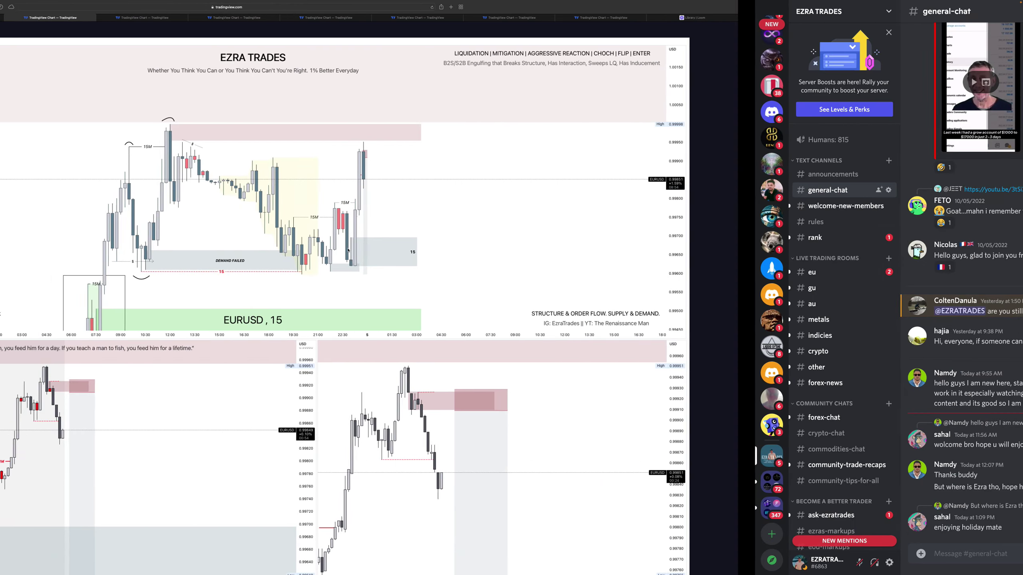
key(ctrl+Left)
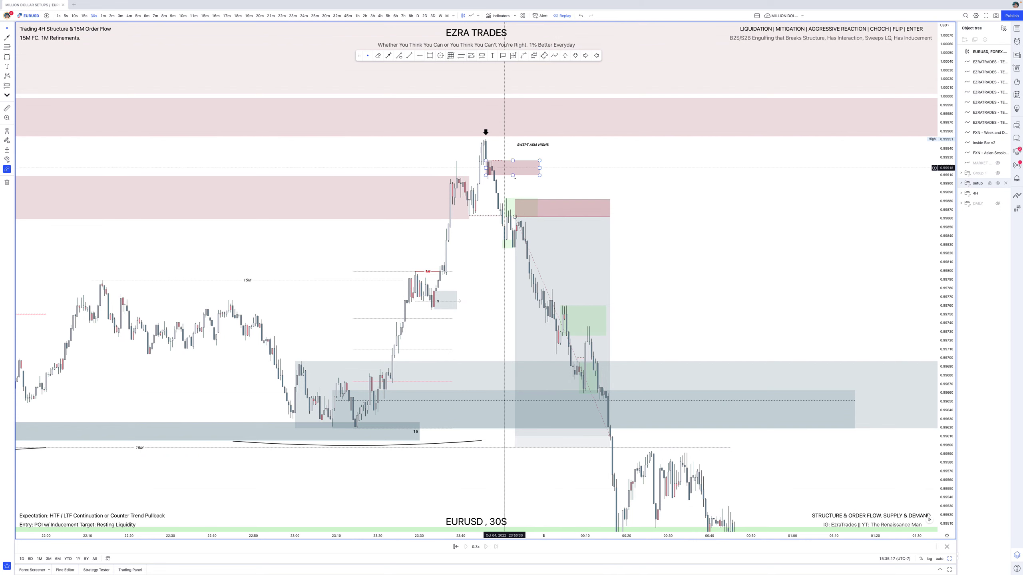
key(ctrl+Right)
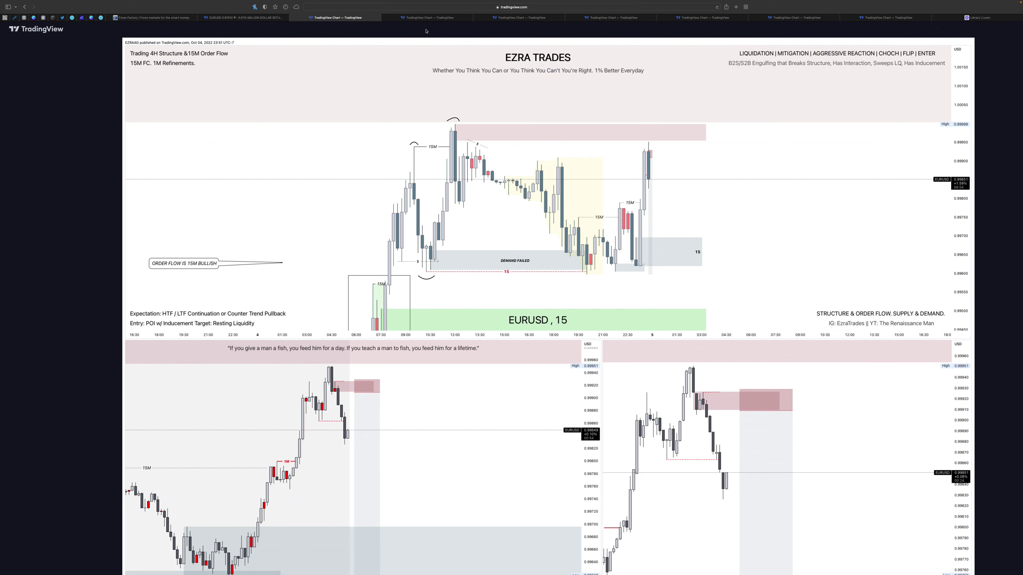
- Review the remaining published trade snapshots in order through the 60-minute one, and return to the 30-second replay chart
click(426, 17)
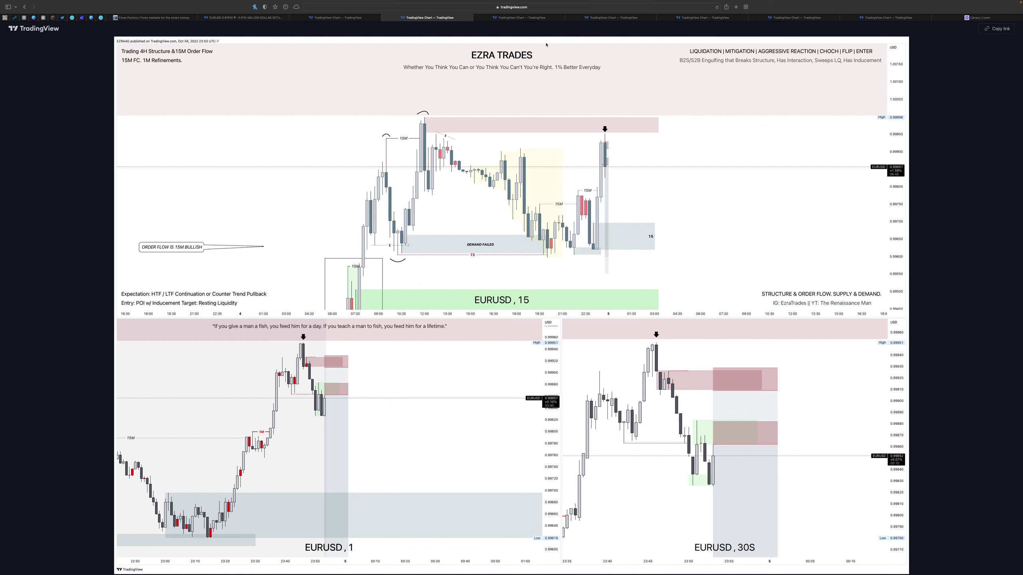
click(542, 19)
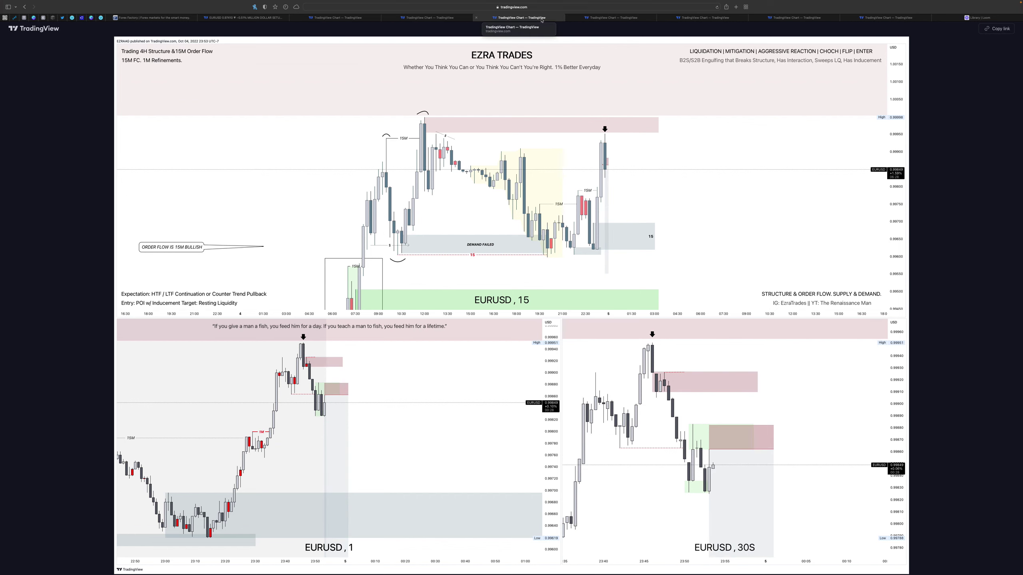
mouse_move(576, 21)
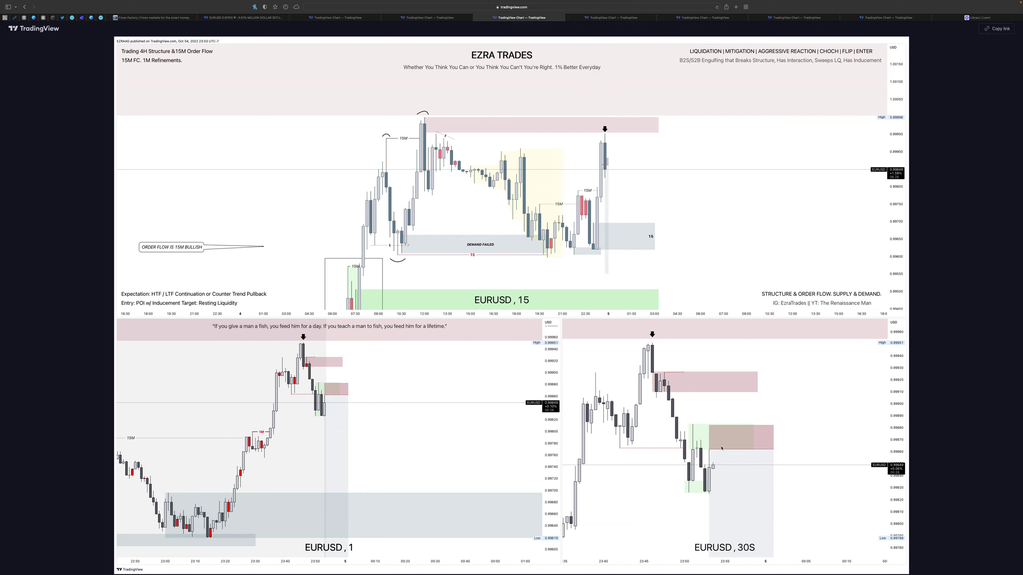
click(598, 18)
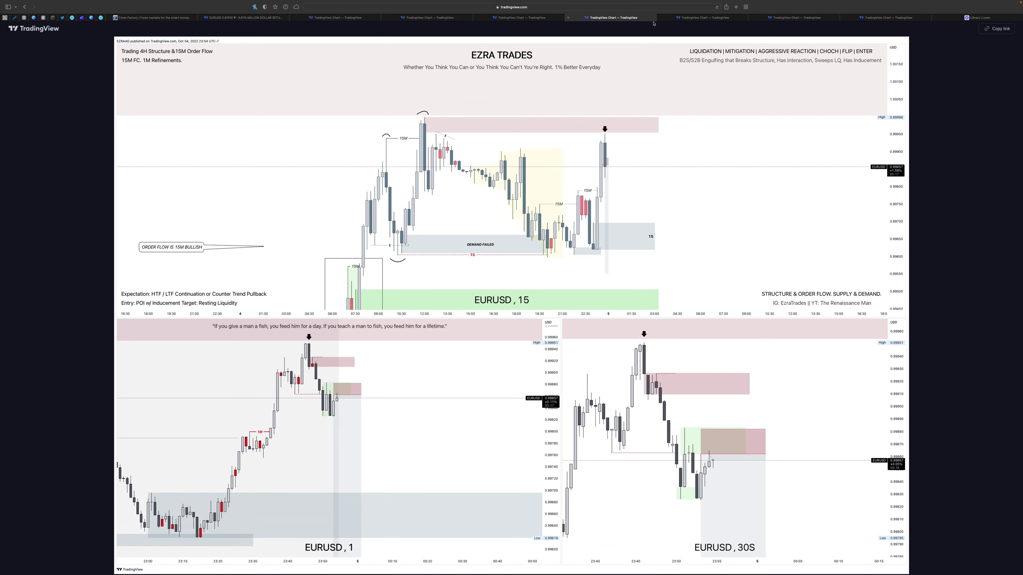
click(674, 19)
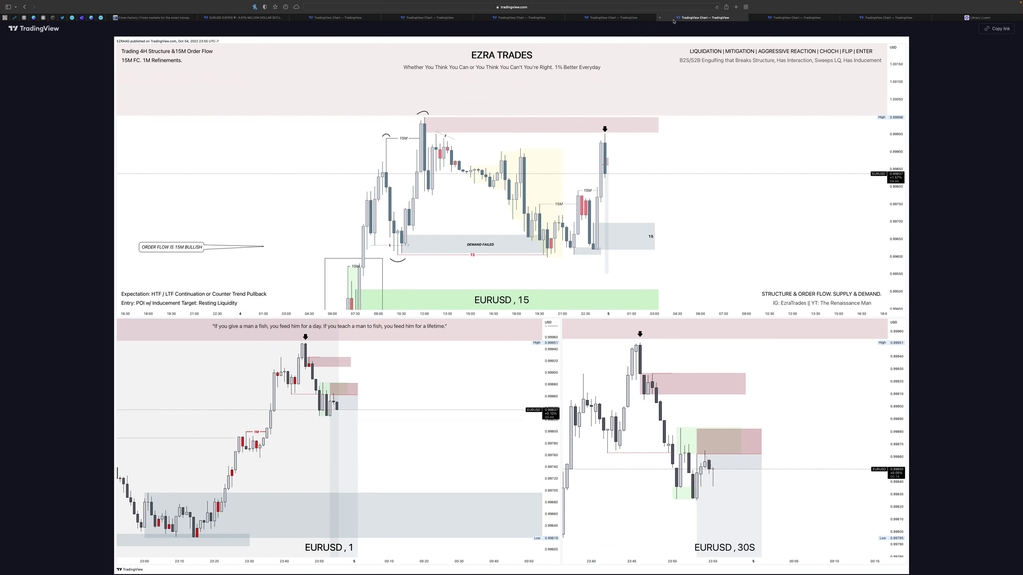
click(788, 18)
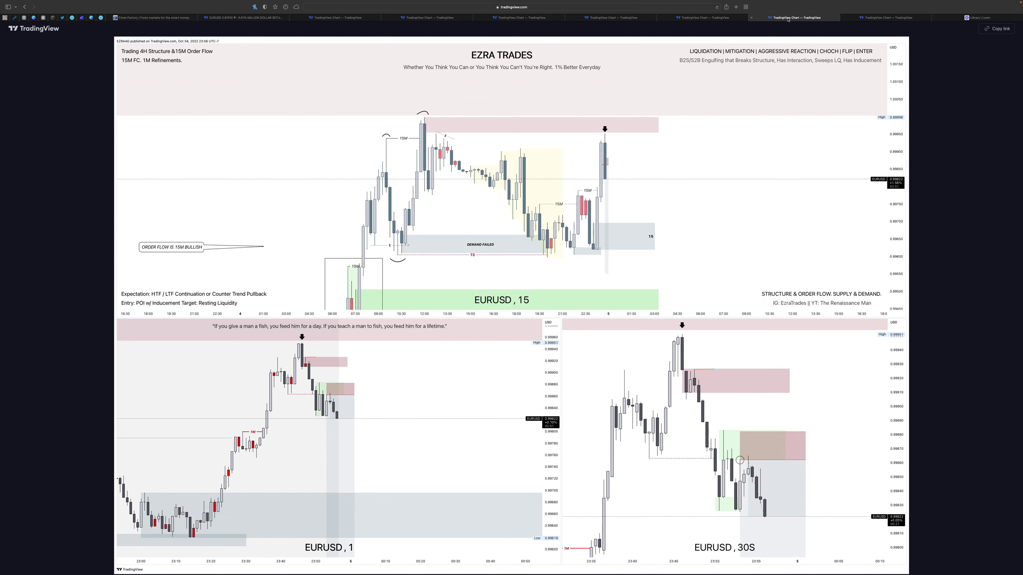
click(867, 18)
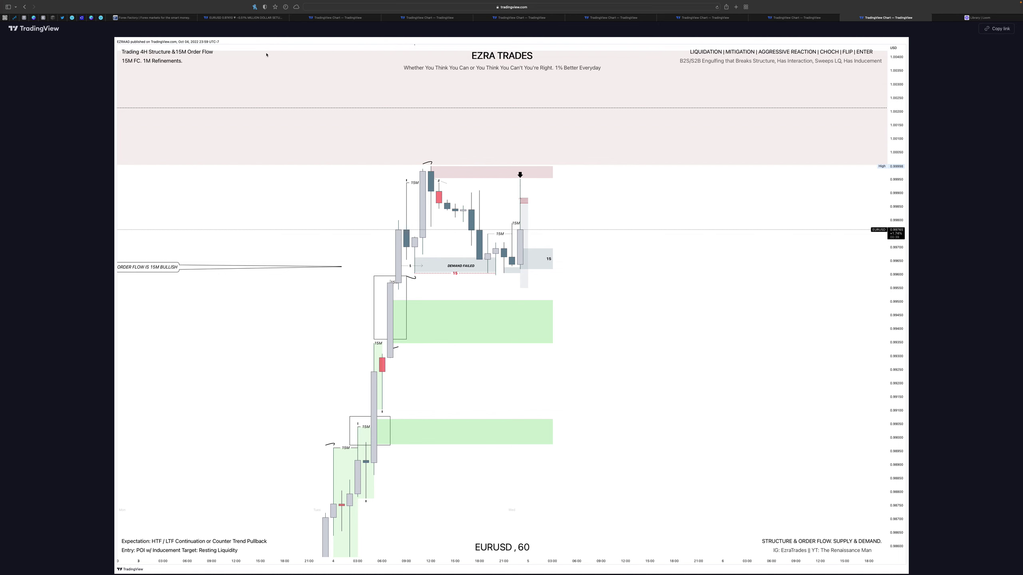
click(255, 21)
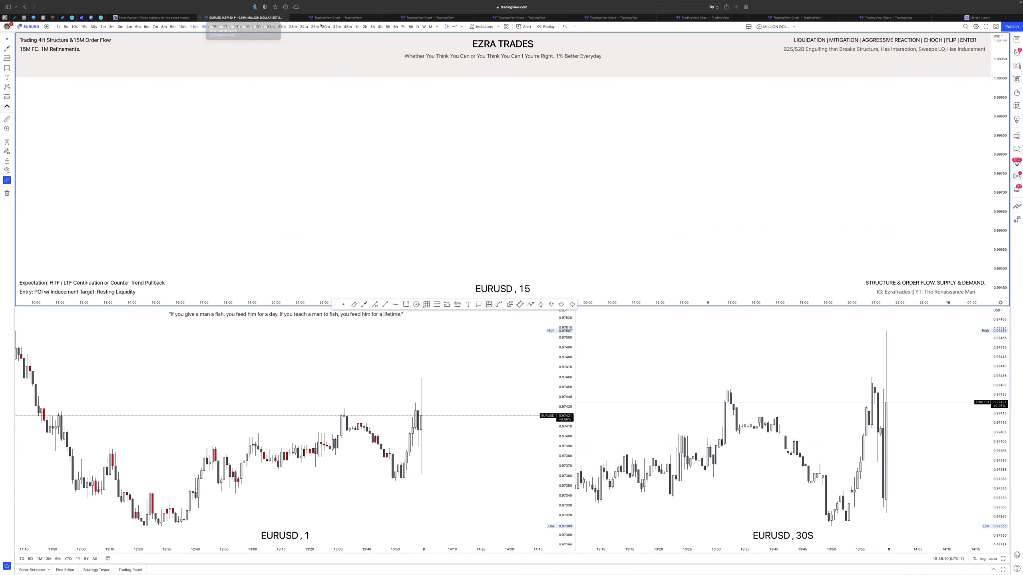
click(334, 20)
key(ctrl+Left)
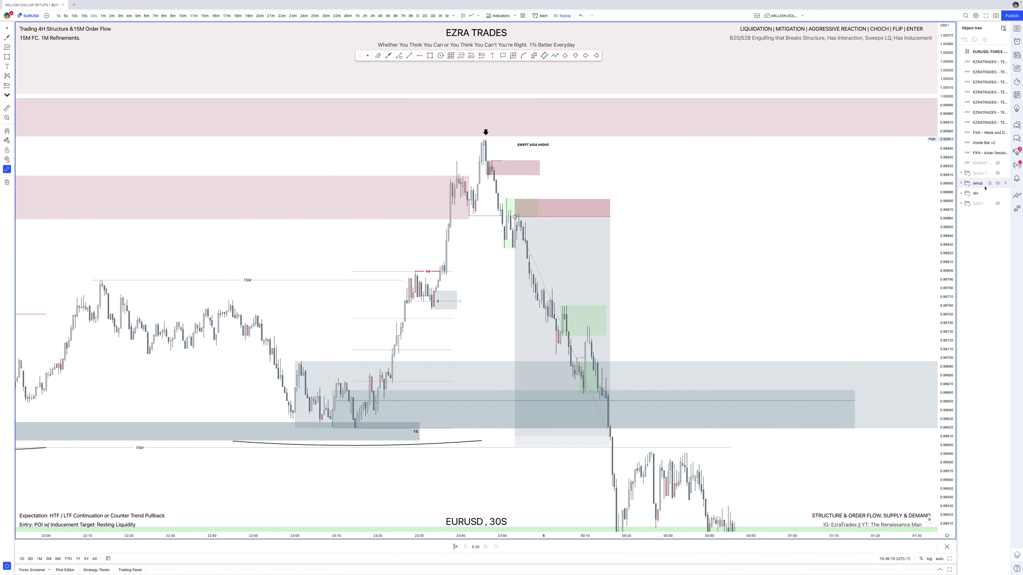
- Hide the 4H and setup drawing groups and show the DAILY group on the chart
click(998, 193)
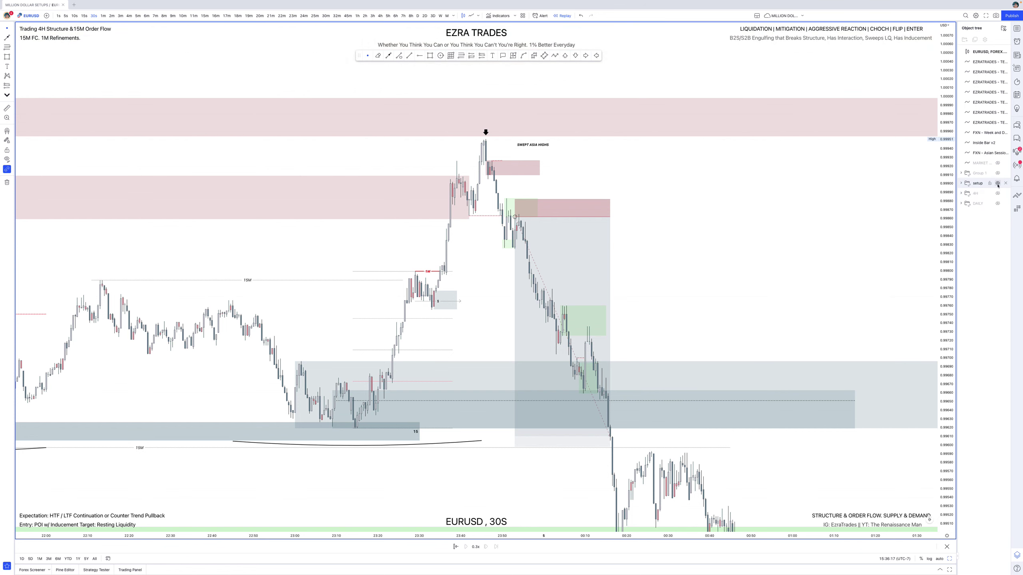
click(998, 183)
click(998, 204)
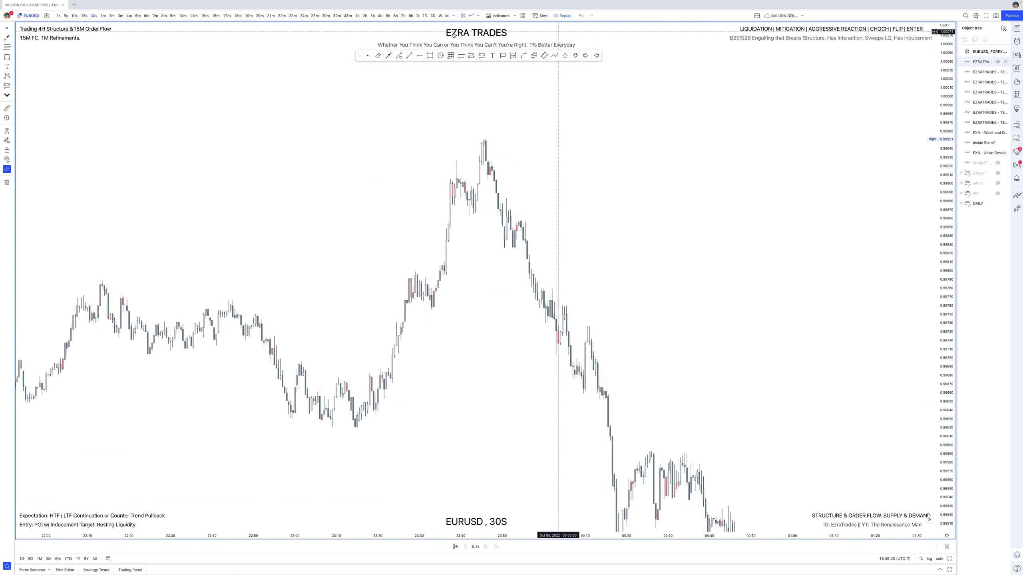
- Switch the EURUSD chart to the daily timeframe and reset its price scale
double_click(944, 296)
drag(906, 297, 673, 305)
scroll(673, 305, right, 15)
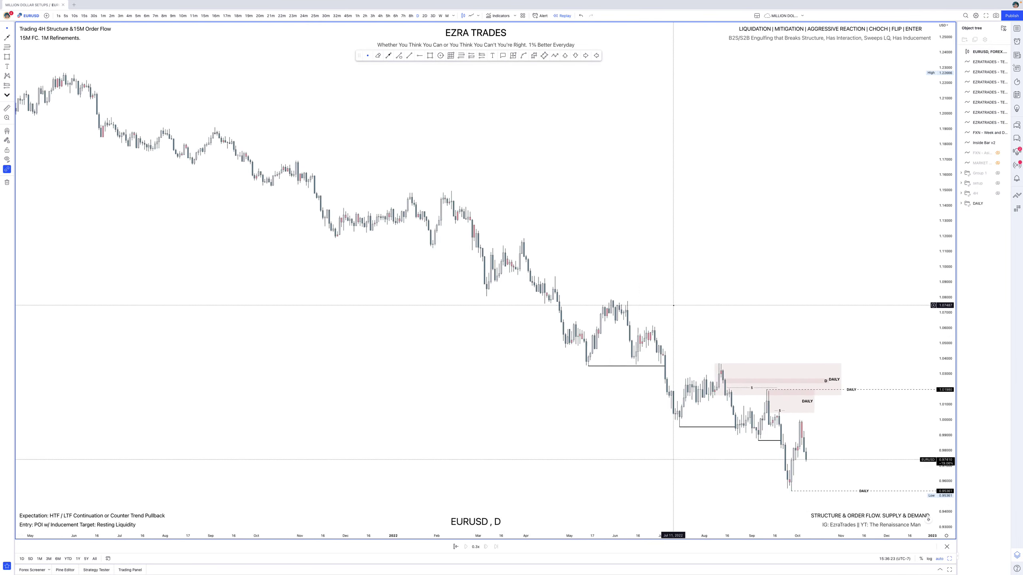
- Examine the daily downtrend, its marked structure lows and the DAILY supply zones above the latest candles
scroll(673, 305, left, 2)
scroll(673, 305, up, 10)
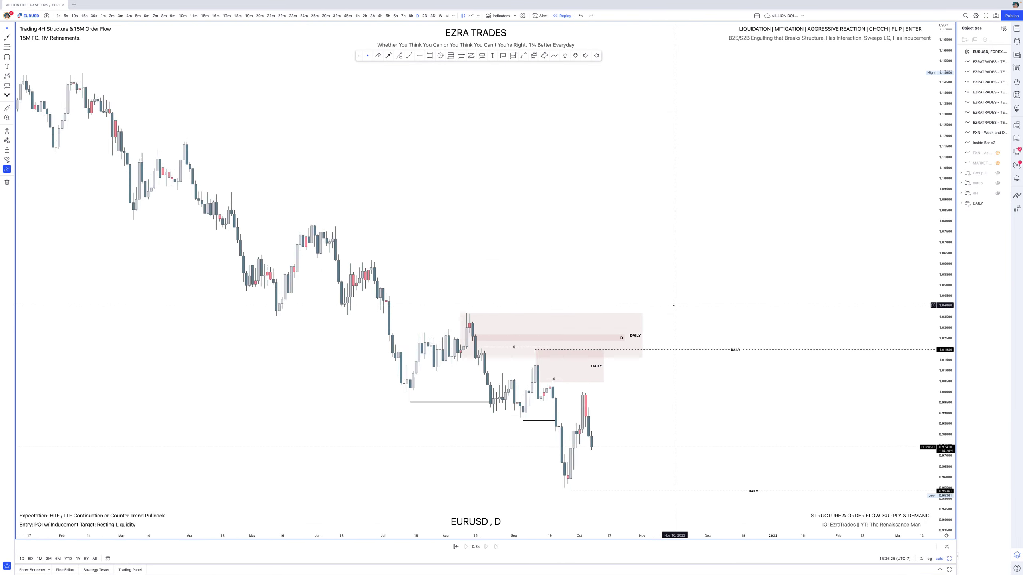
scroll(674, 305, up, 3)
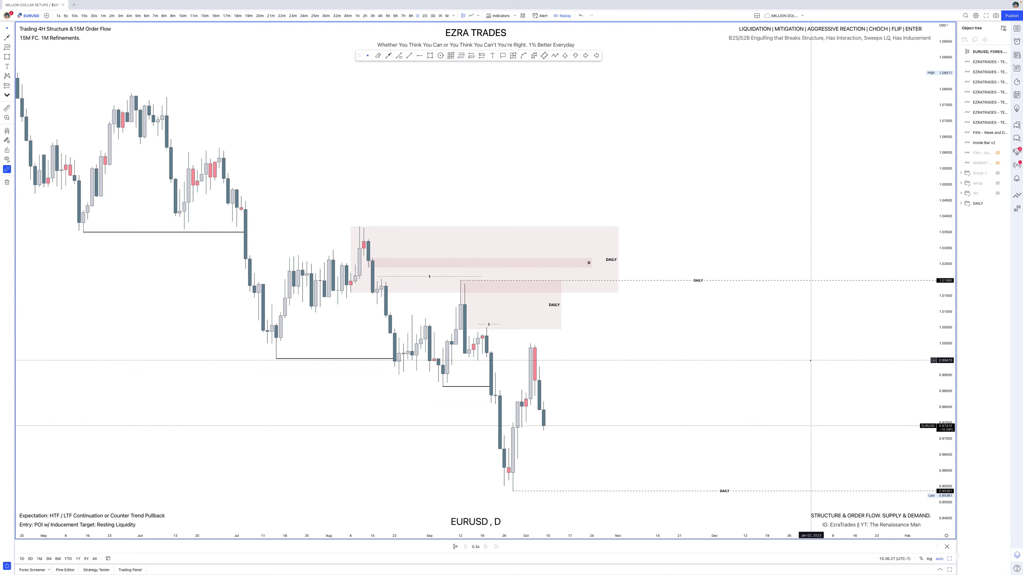
scroll(811, 361, up, 2)
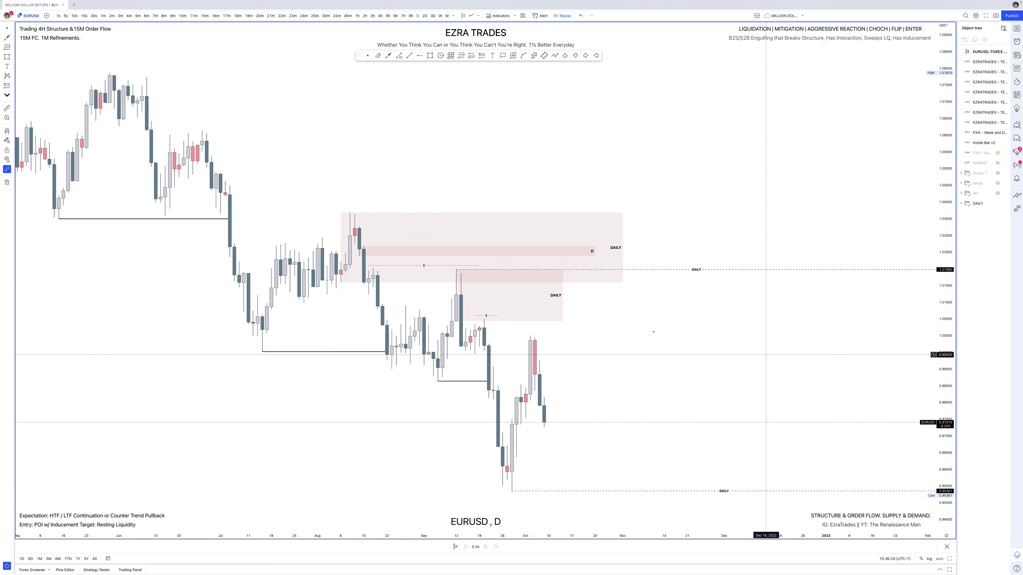
scroll(647, 327, up, 1)
scroll(647, 326, up, 1)
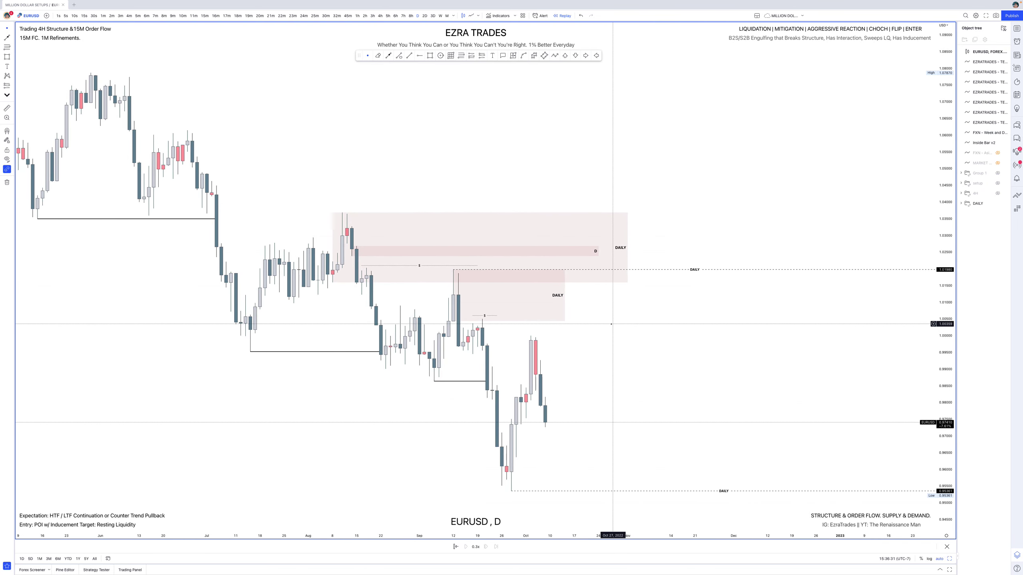
scroll(612, 324, up, 1)
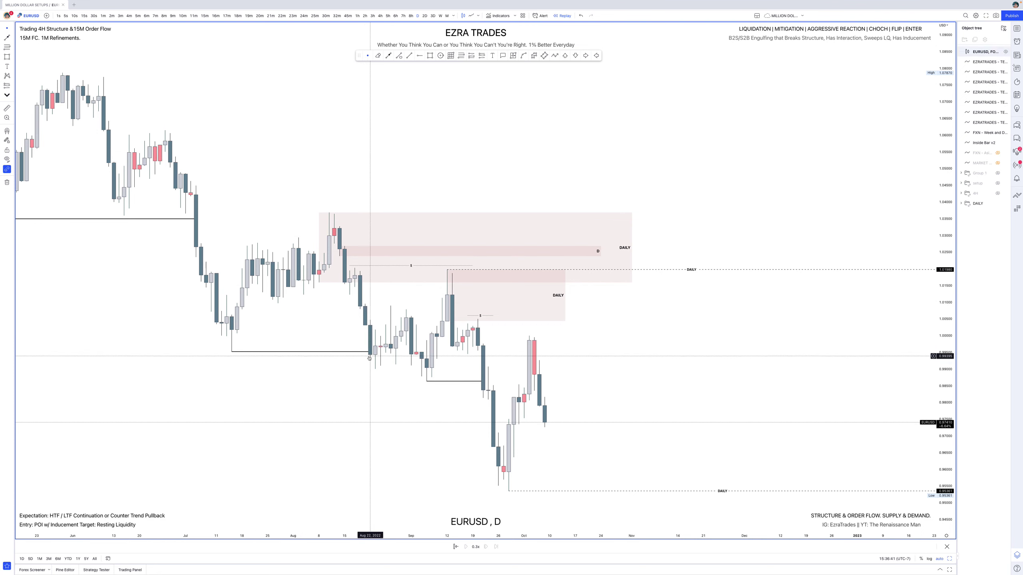
scroll(241, 349, down, 3)
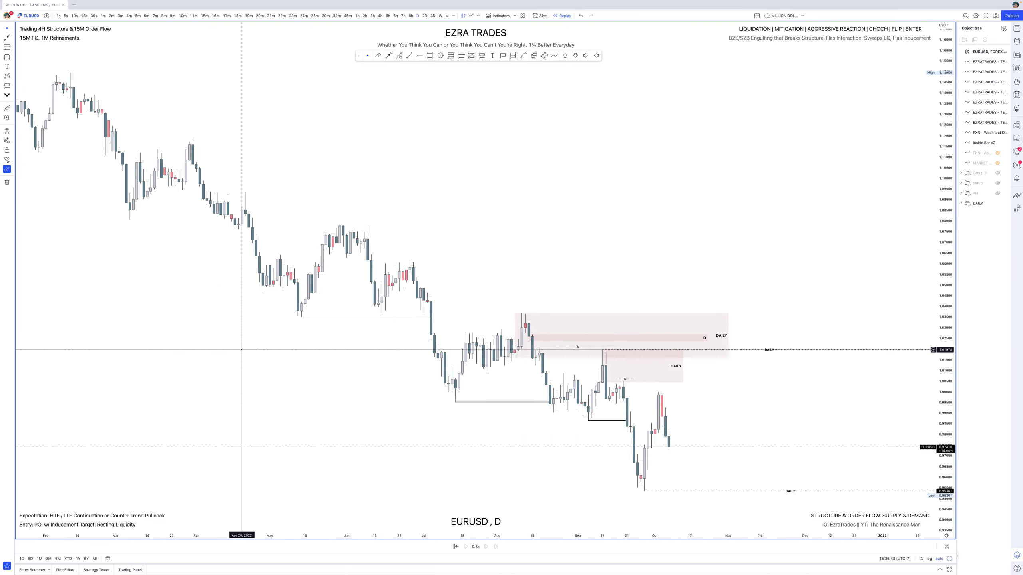
scroll(241, 349, up, 5)
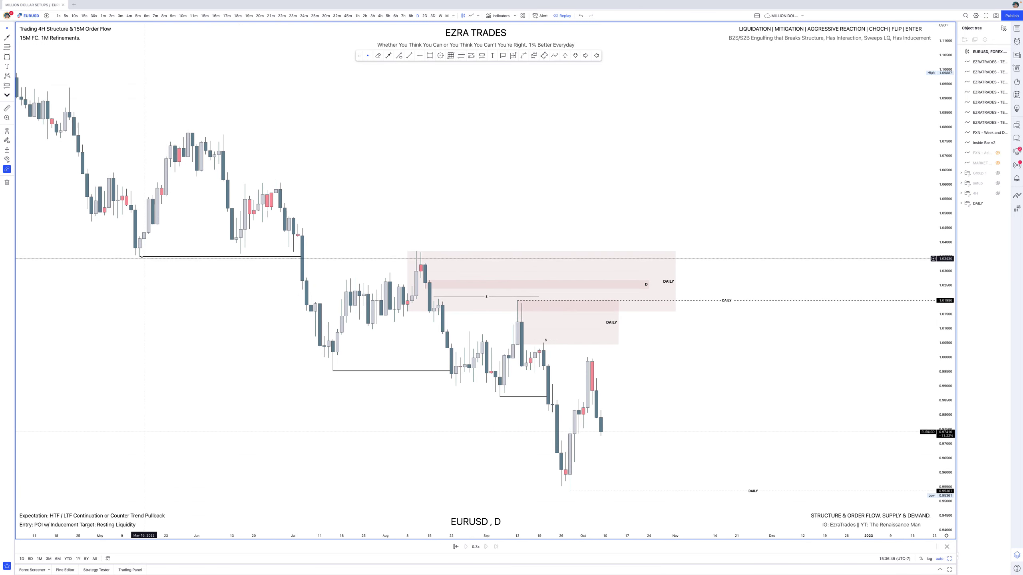
click(140, 257)
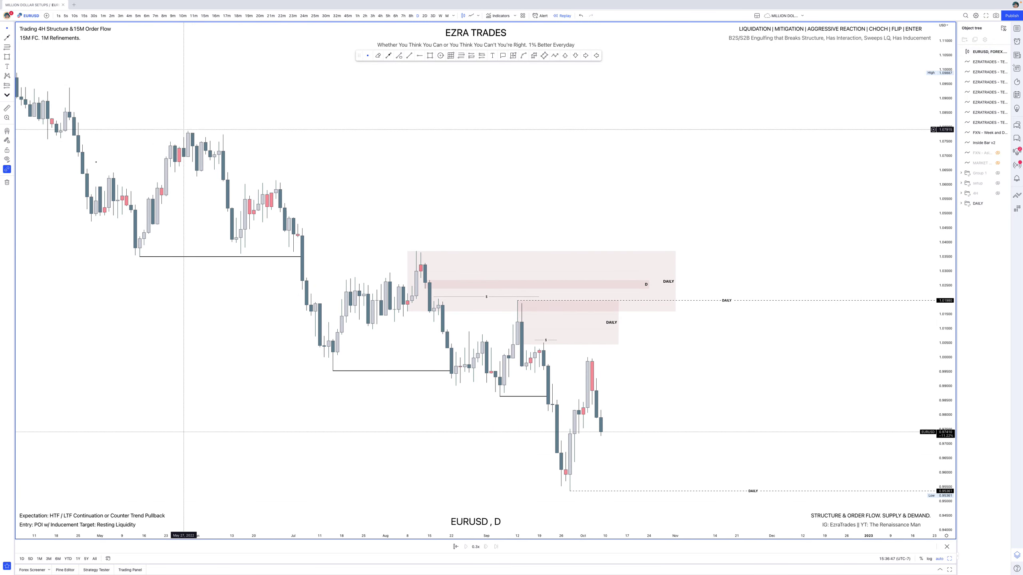
click(263, 146)
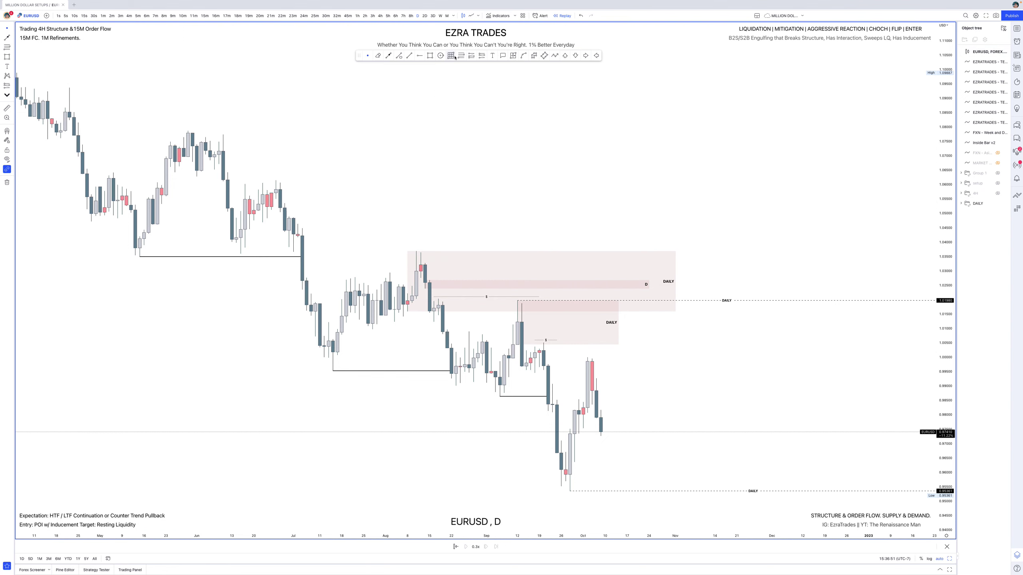
- Draw a rectangle over the first daily range, from the May 13, 2022 low up to the swing high and across to Jul 14, 2022
click(431, 55)
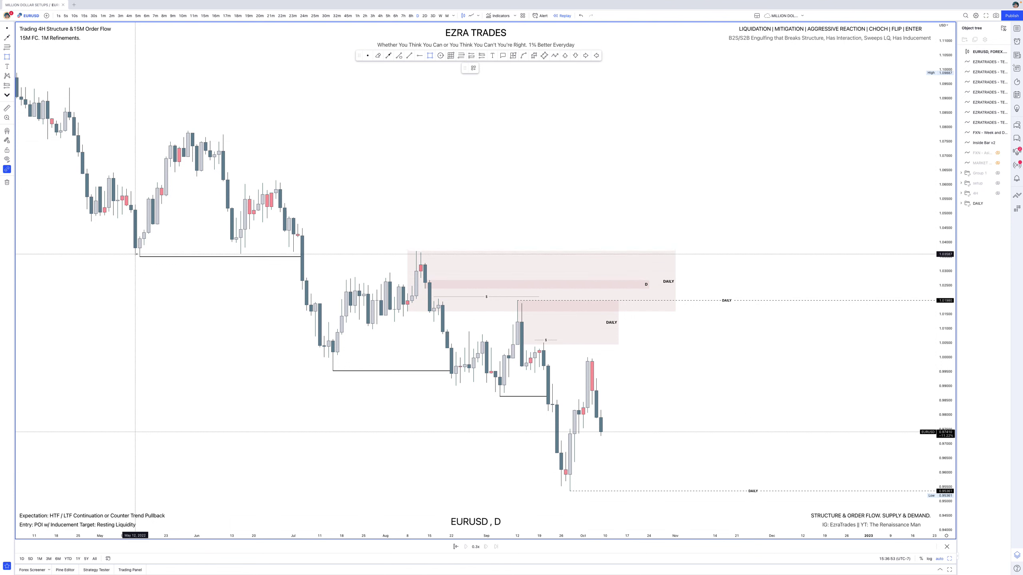
click(140, 256)
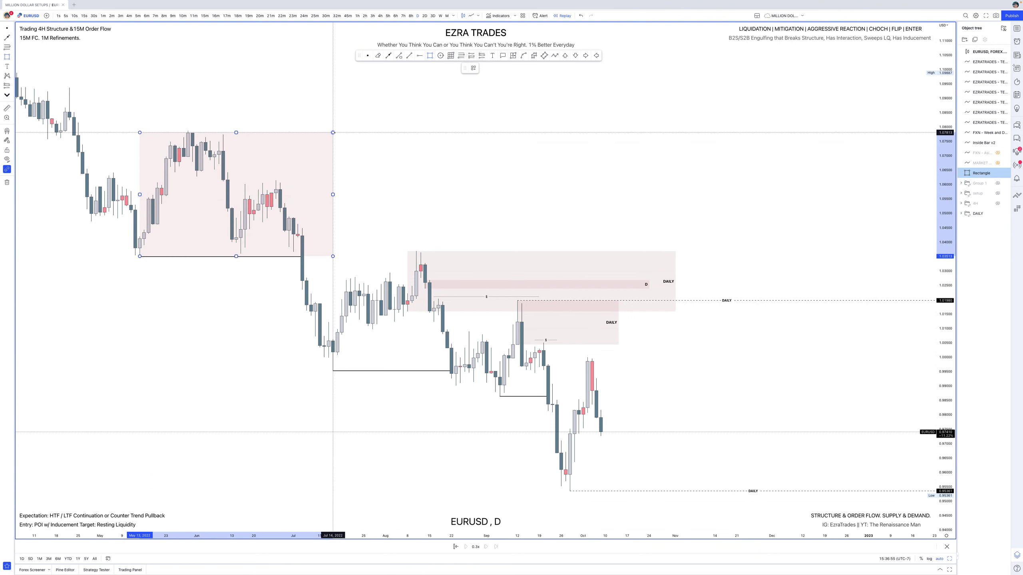
click(333, 130)
click(363, 228)
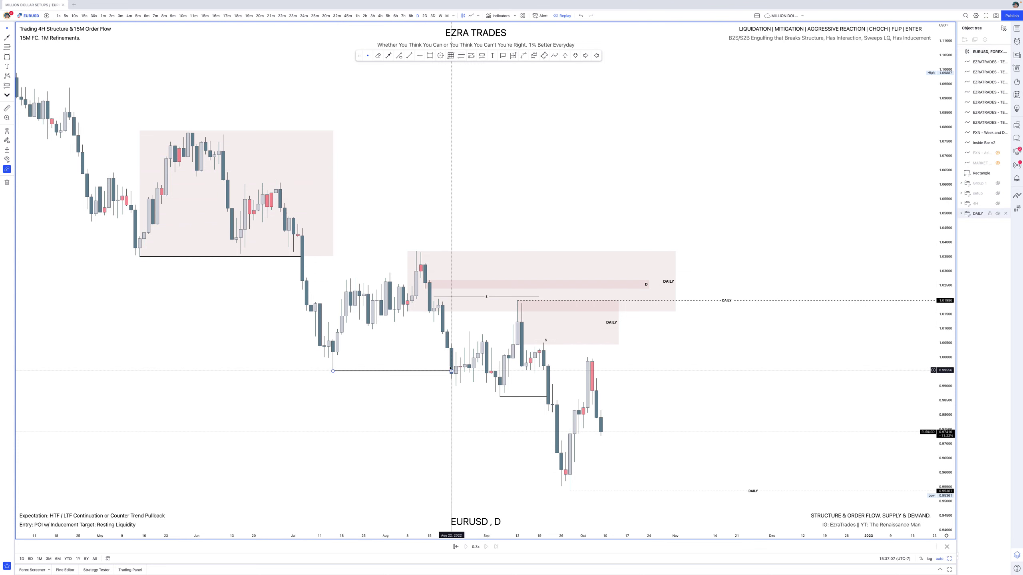
- Draw a rectangle over the second daily range, from the Jul 14, 2022 low to Sep 27, 2022, and delete it
scroll(437, 284, up, 3)
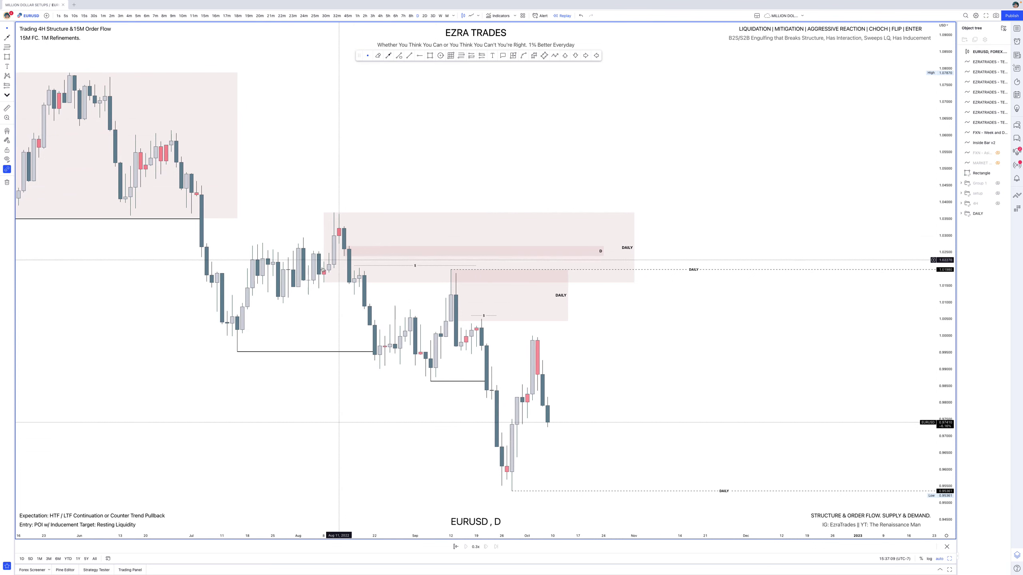
key(alt+shift+r)
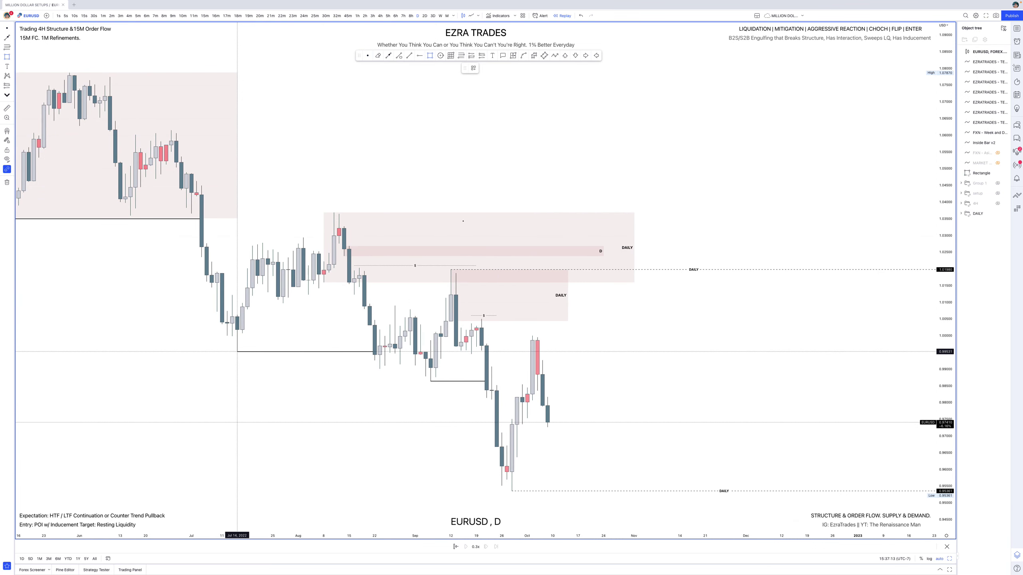
drag(239, 351, 508, 204)
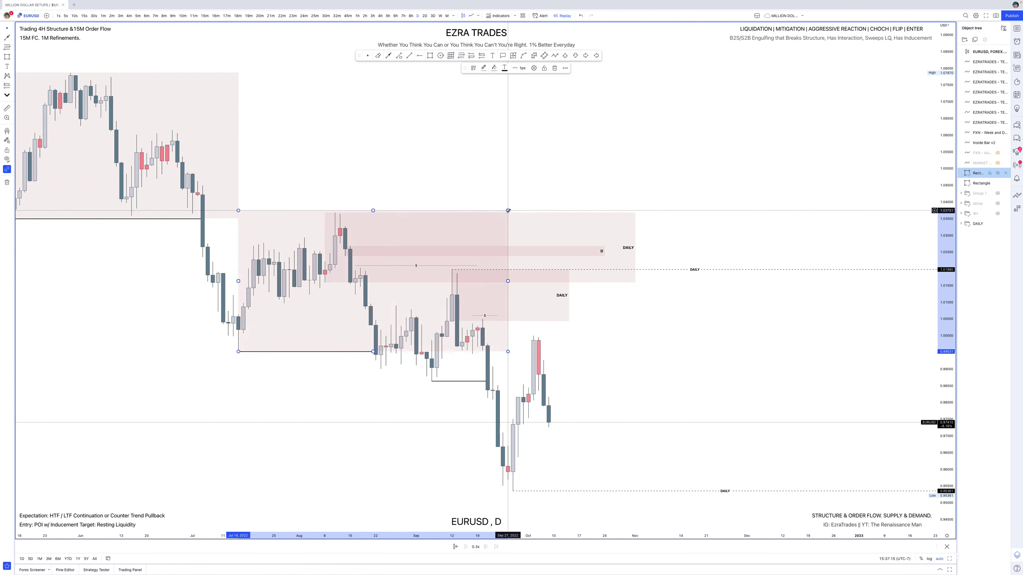
key(Delete)
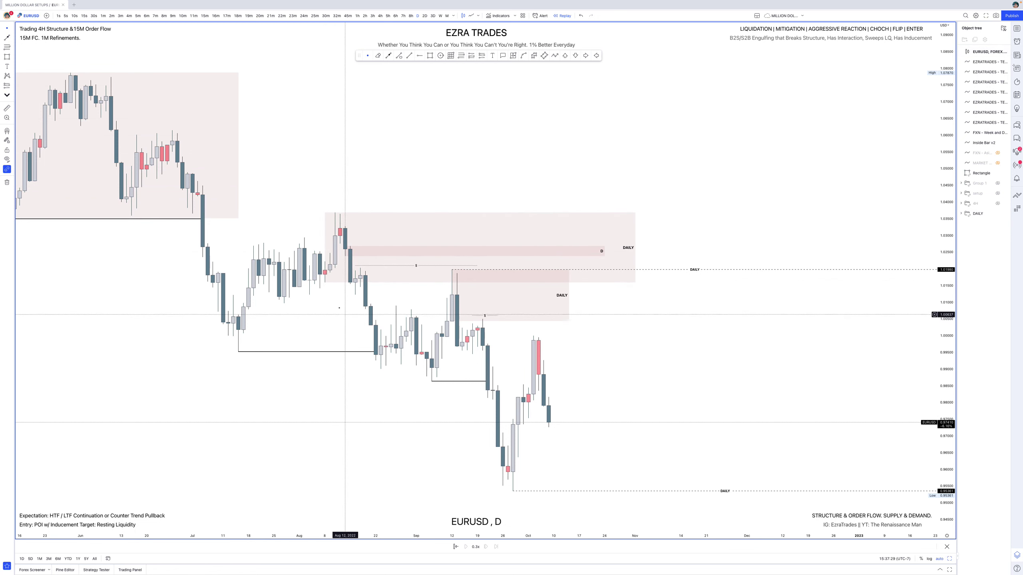
- Examine the upper DAILY supply zone, its origin candles from early August 2022 and the refined D zone inside it
click(330, 282)
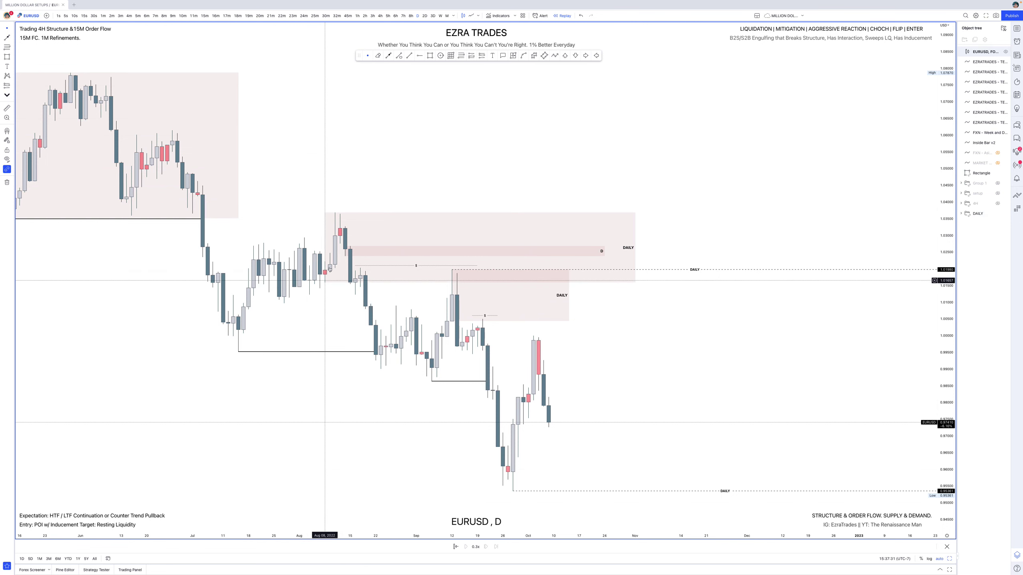
click(335, 250)
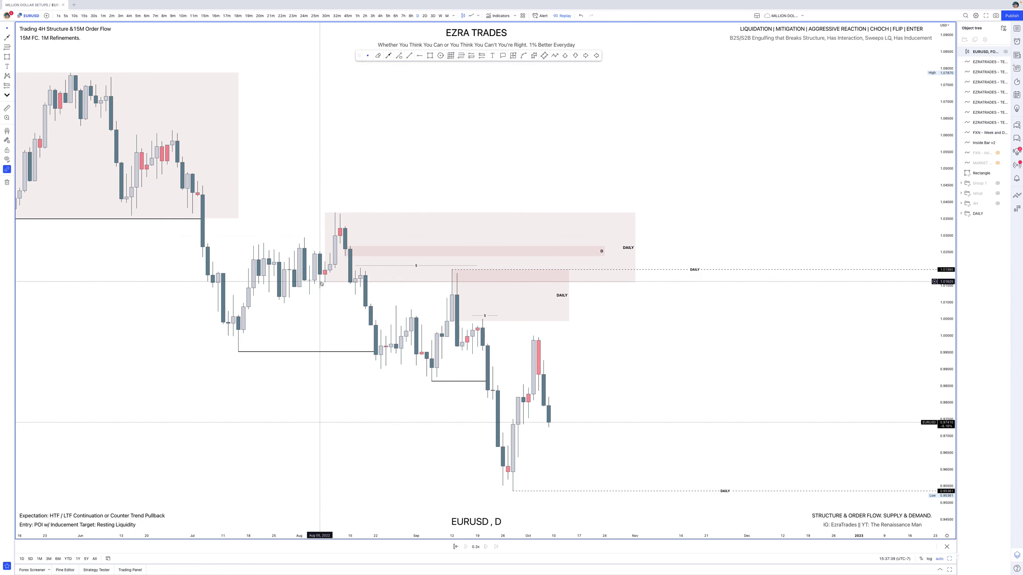
click(346, 256)
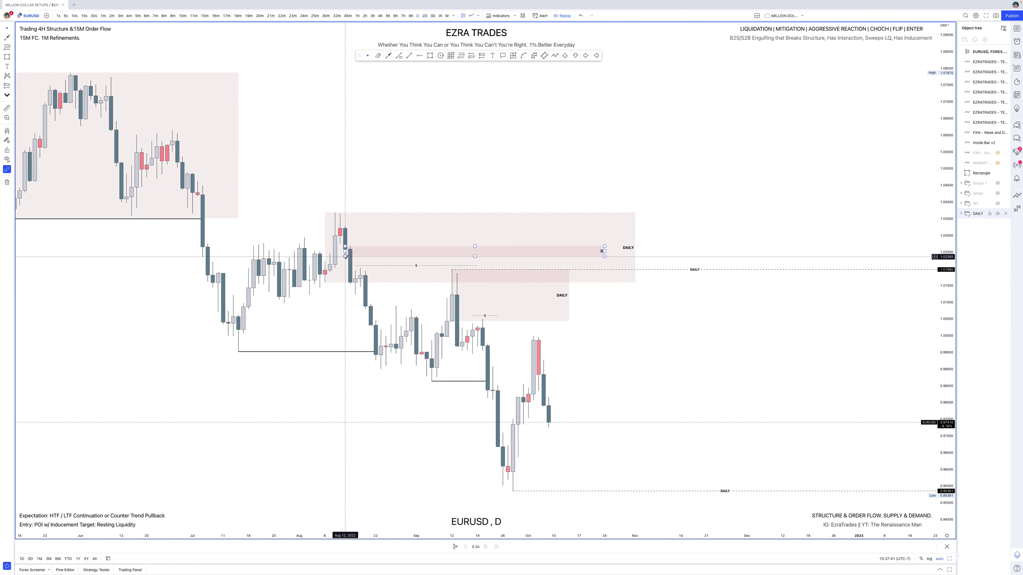
scroll(346, 257, up, 1)
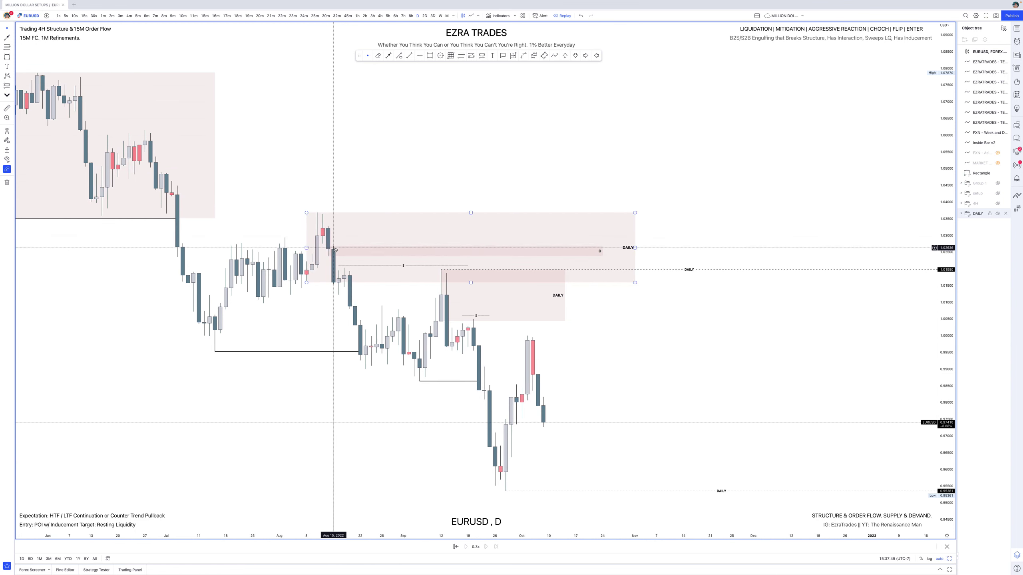
click(336, 281)
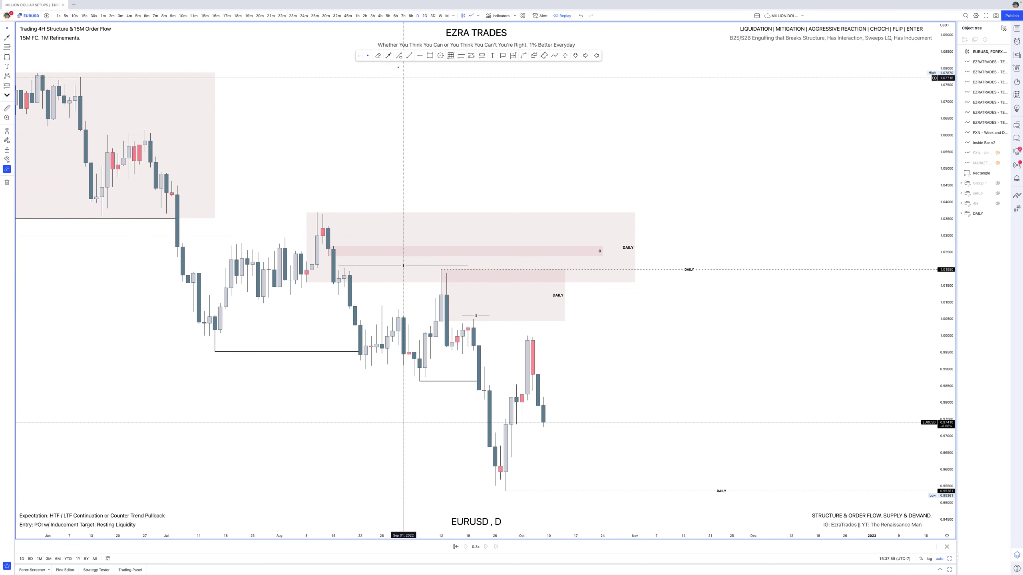
- Draw a horizontal arrow line above the July-August highs, from Jul 14 to Aug 10, 2022, and apply the 4. LIQUIDITY template
click(389, 56)
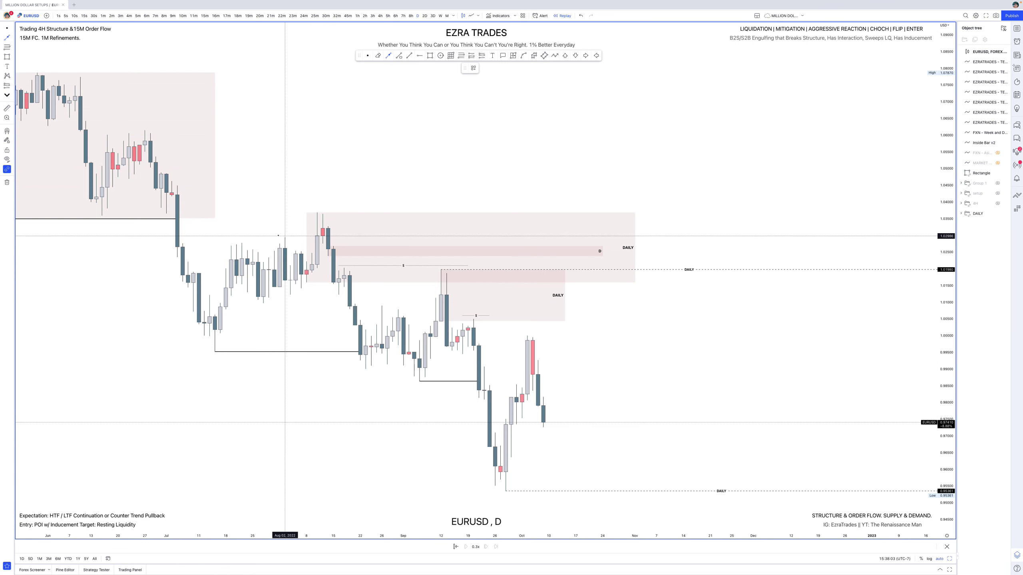
drag(269, 233, 371, 233)
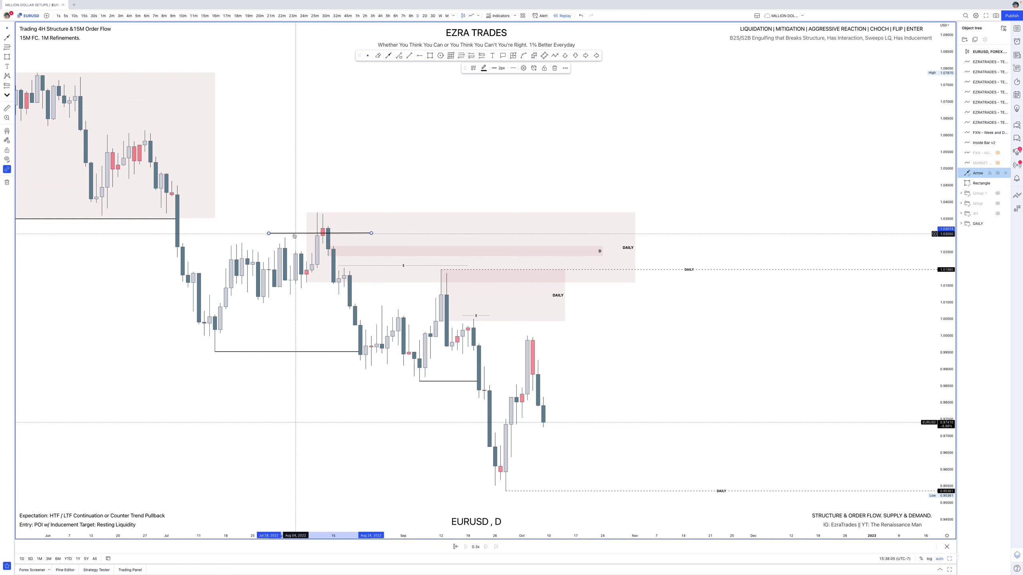
drag(295, 236, 244, 236)
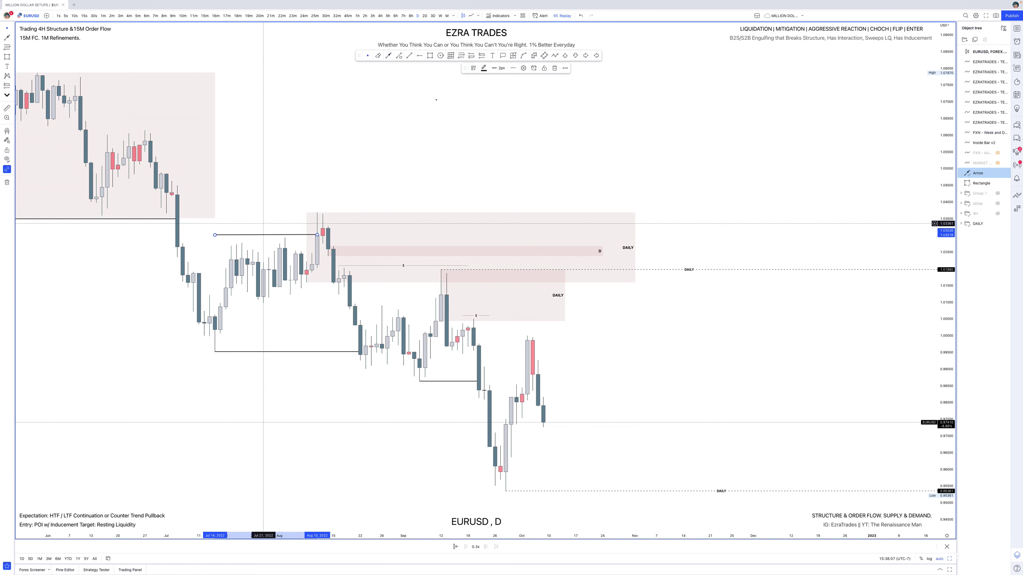
click(474, 68)
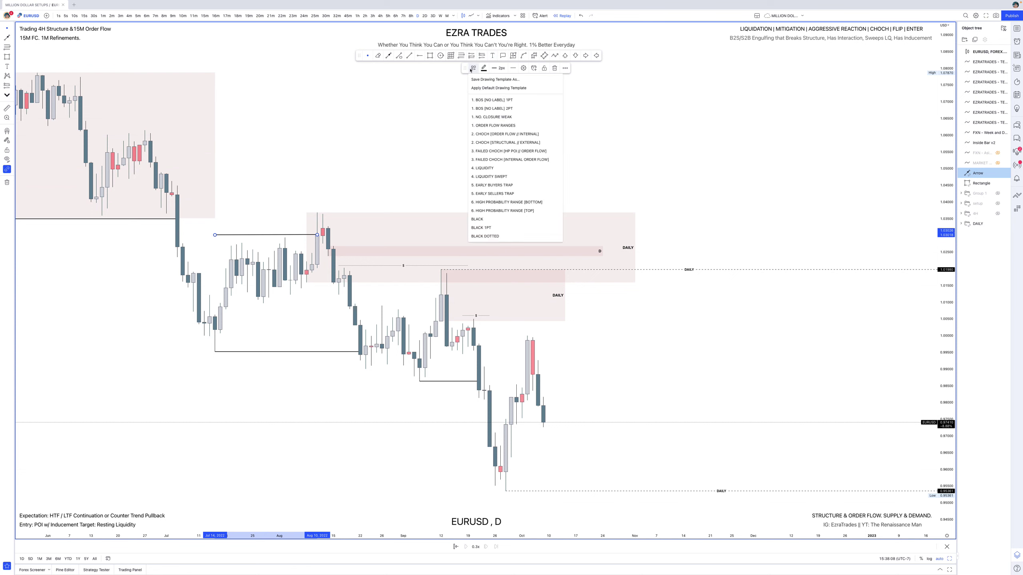
click(495, 168)
click(317, 275)
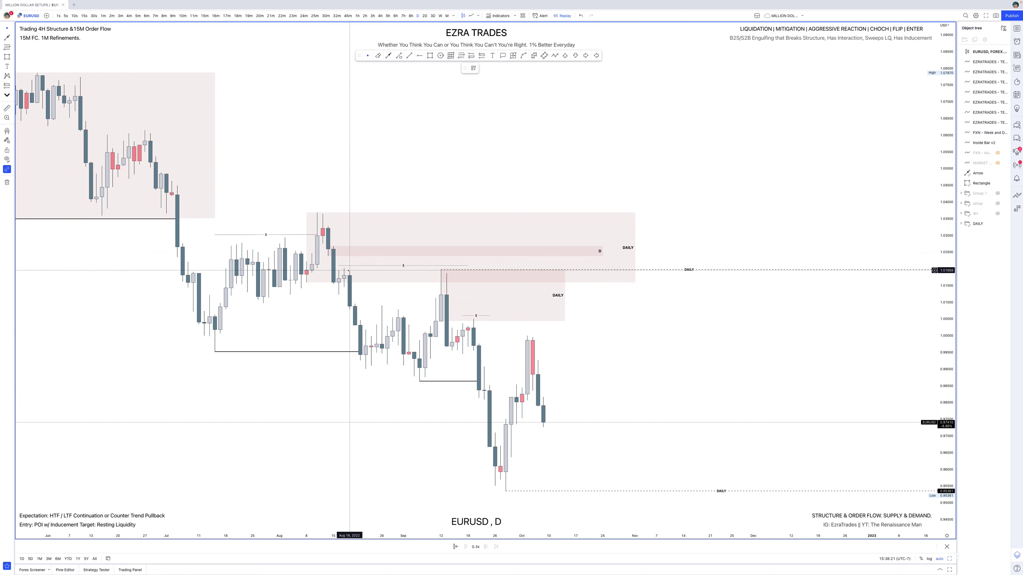
- Examine the lower DAILY supply zone, the liquidity marked beneath it and the September structure low that price broke
click(442, 270)
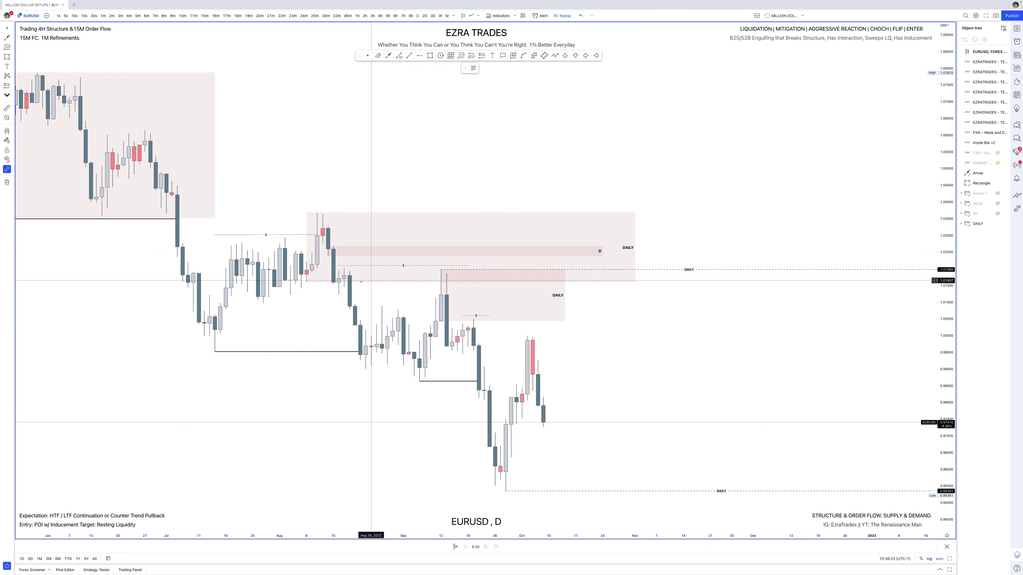
click(345, 275)
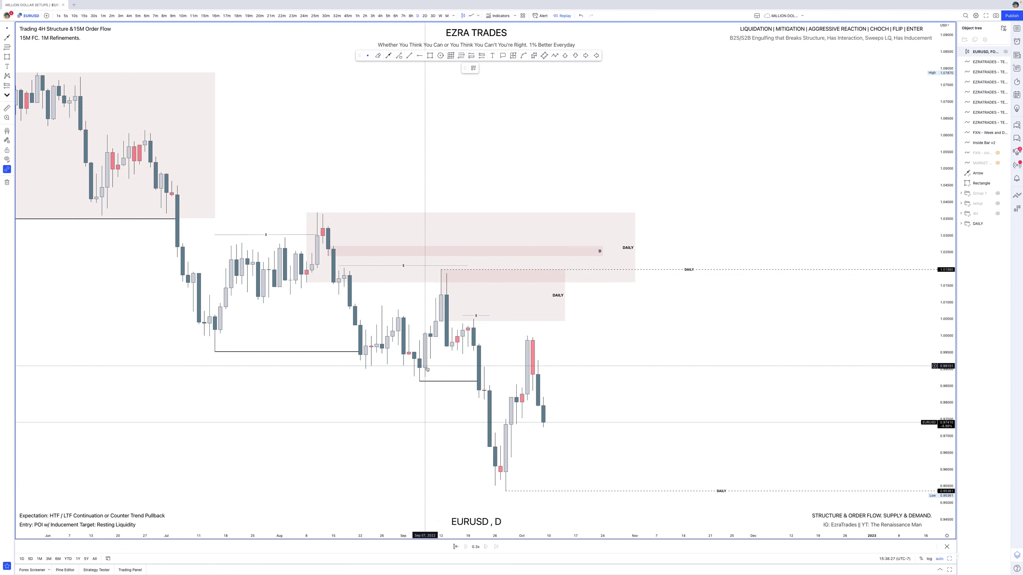
click(421, 382)
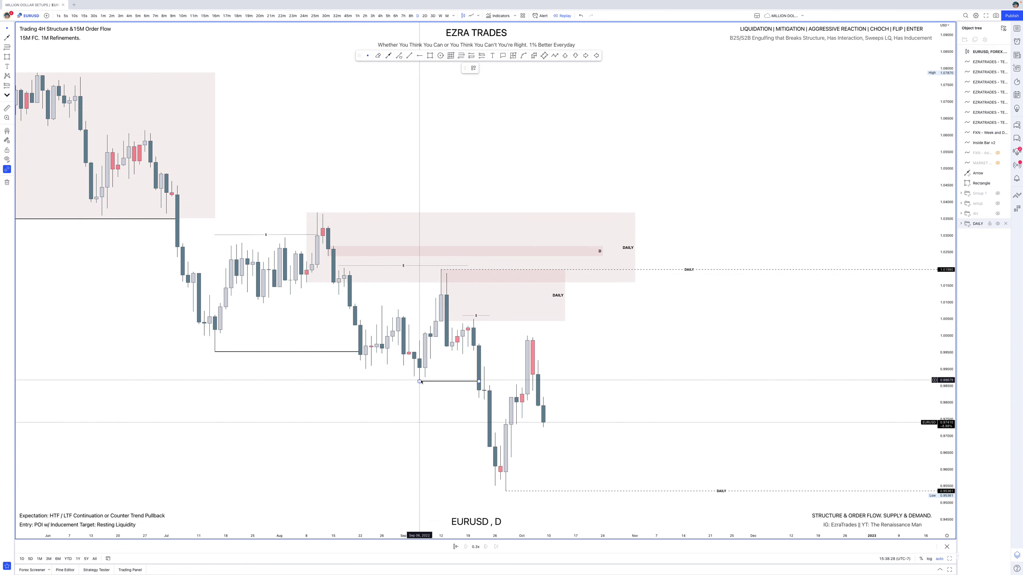
click(430, 296)
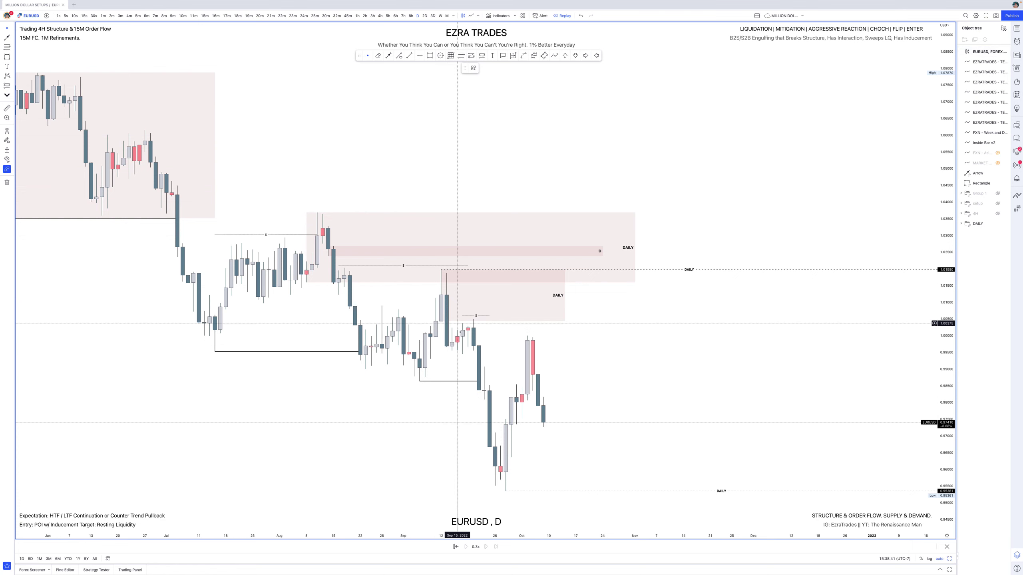
click(473, 316)
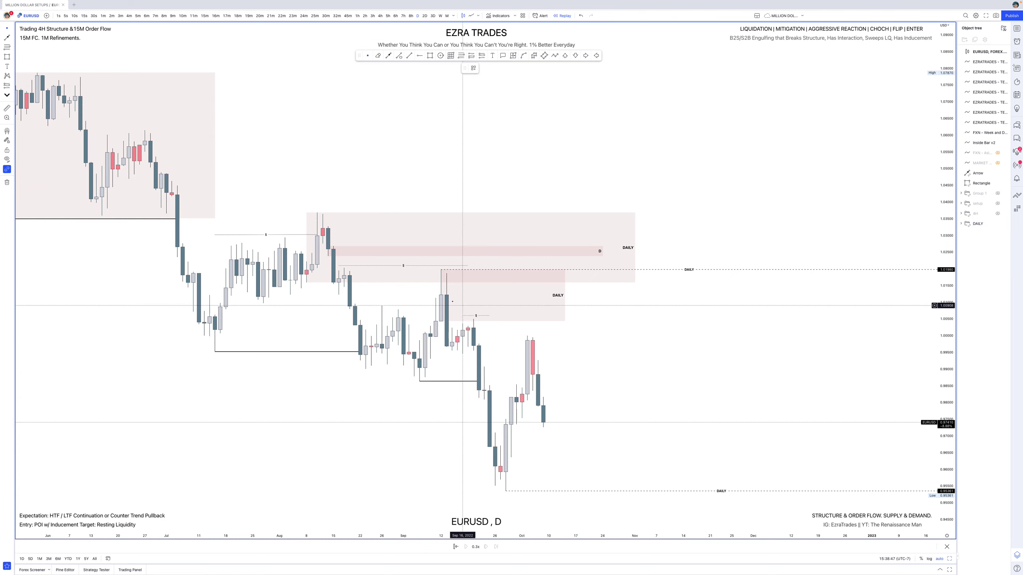
click(495, 408)
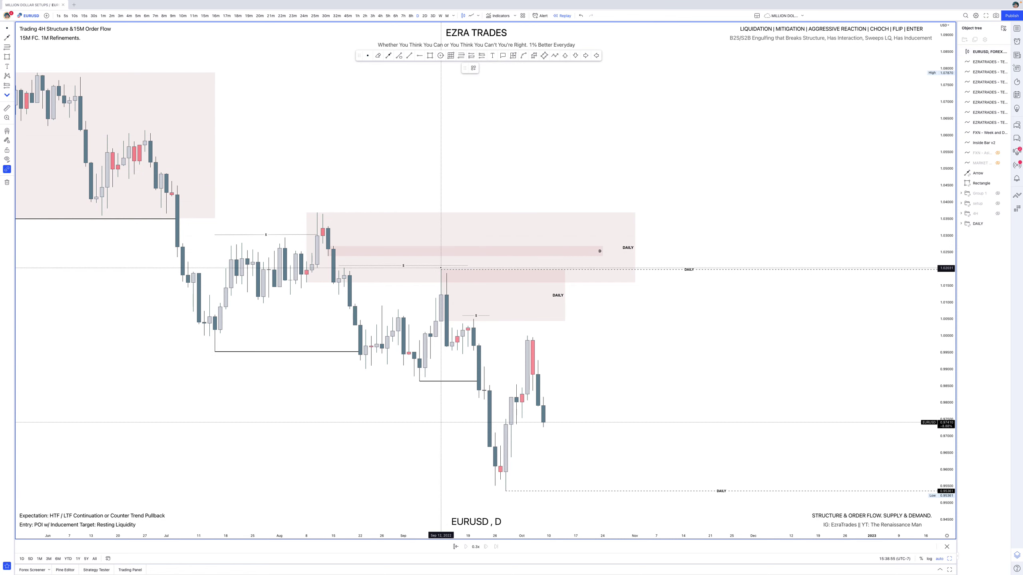
- Mark the current daily range with arrowhead icons at the Sep 12, 2022 swing high and the Sep 28, 2022 swing low
click(441, 268)
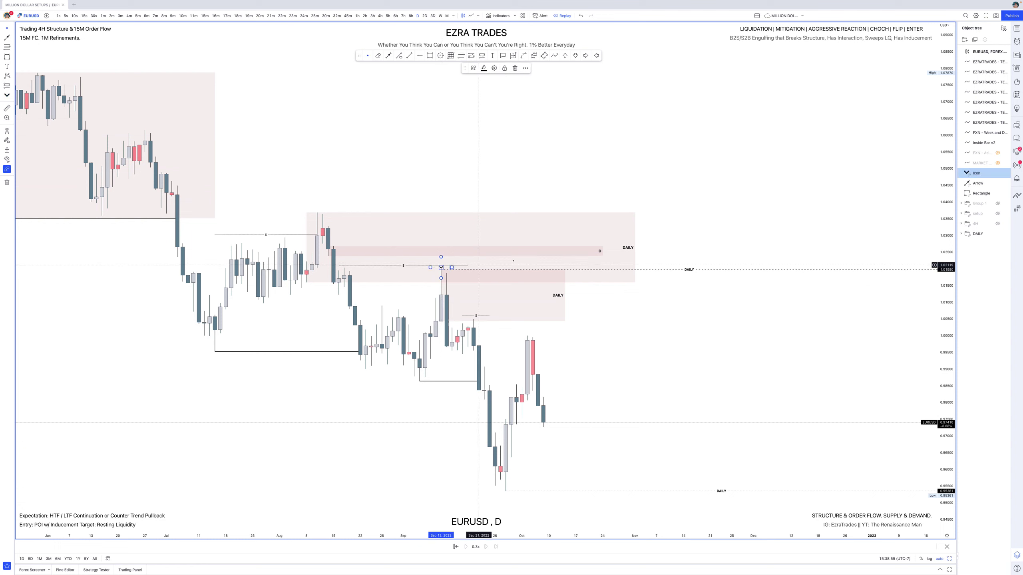
click(7, 96)
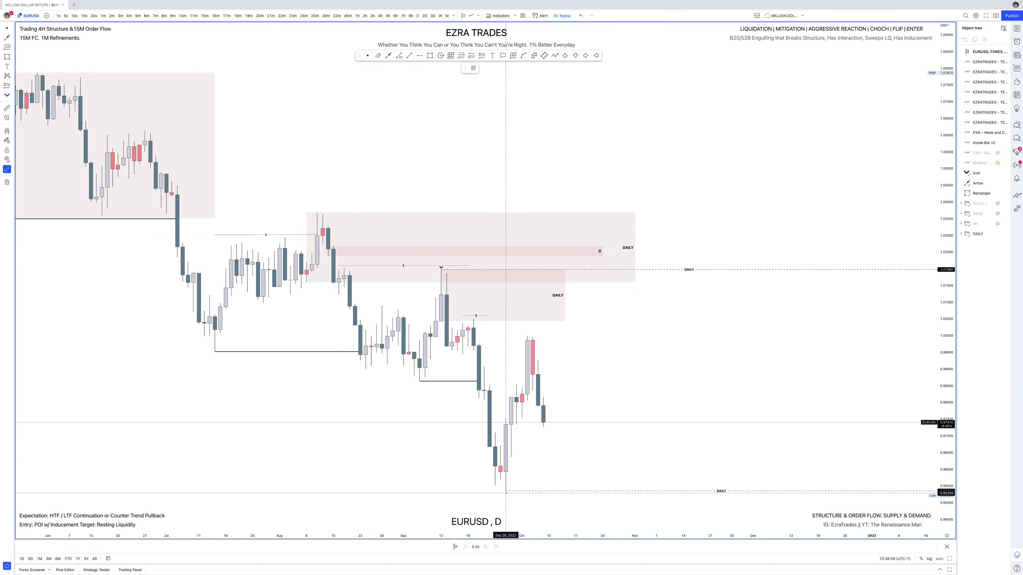
drag(506, 483, 506, 513)
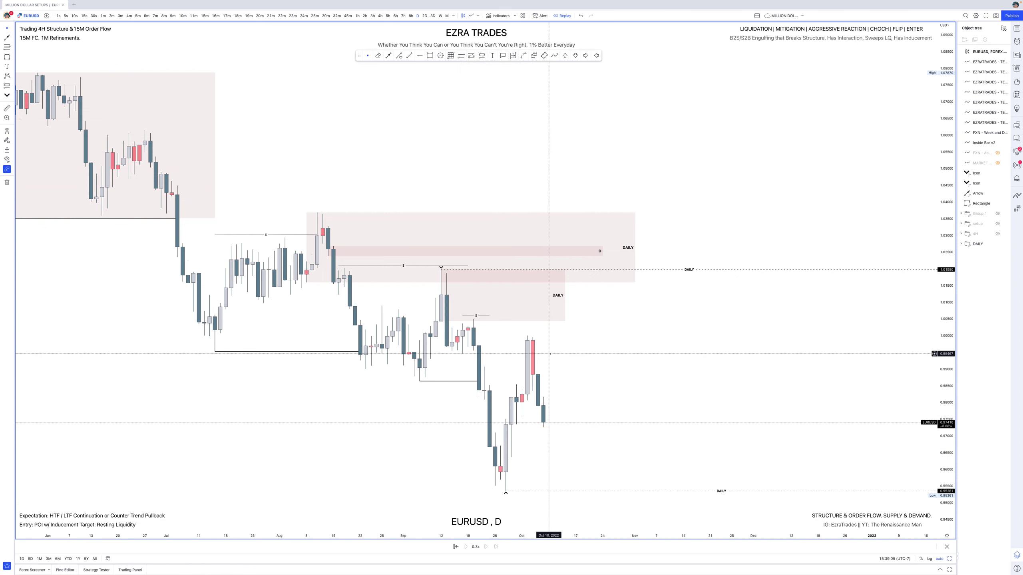
- Draw a Gann Box from the marked September swing high down to the swing low, extending to mid-October 2022
scroll(550, 354, down, 4)
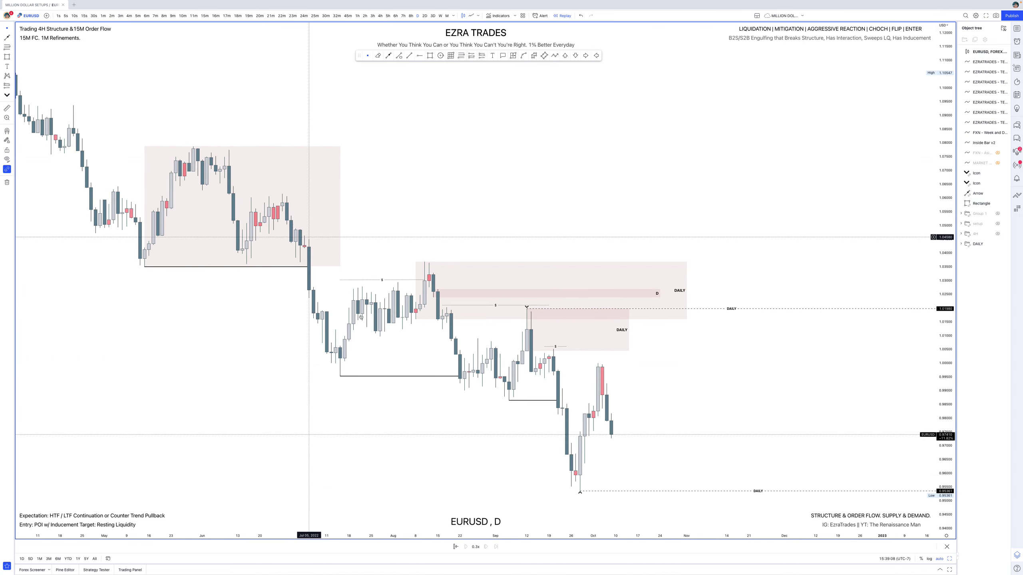
scroll(366, 329, up, 3)
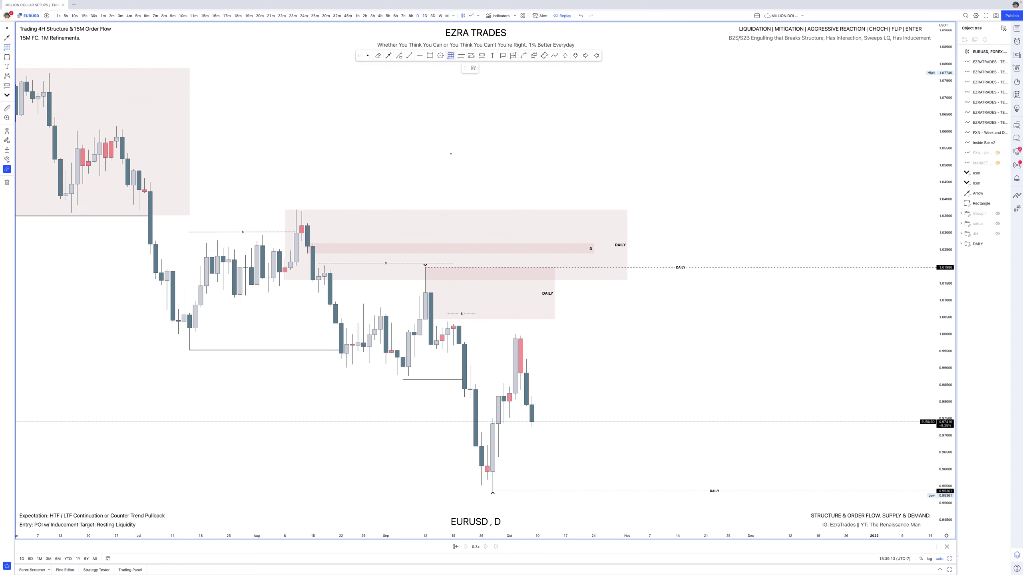
mouse_move(425, 267)
mouse_down()
mouse_move(498, 447)
mouse_move(555, 489)
mouse_up()
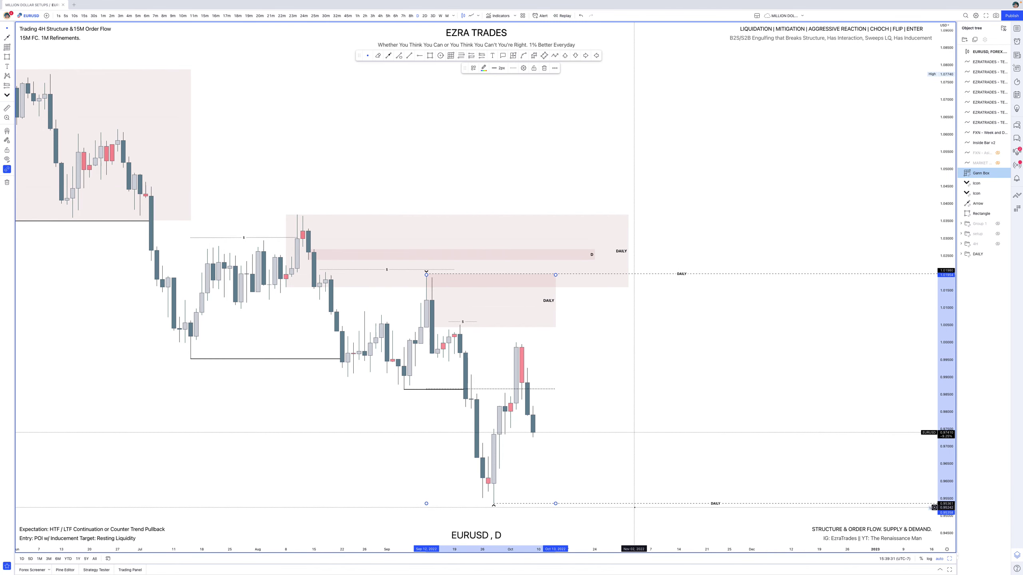
- Examine the latest daily candles and the lower DAILY supply zone against the Gann Box's midpoint
scroll(531, 453, up, 2)
scroll(532, 453, up, 1)
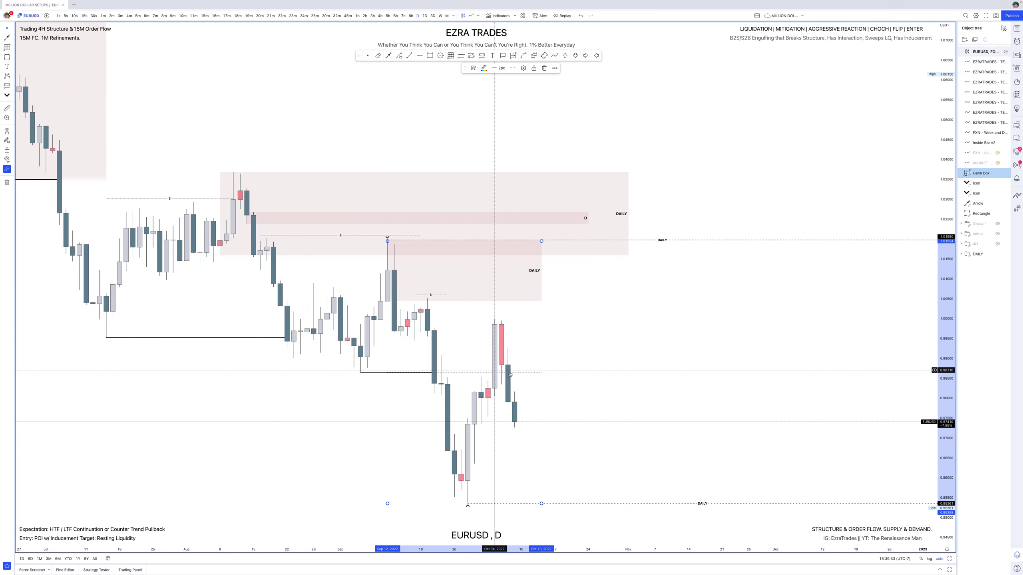
click(388, 301)
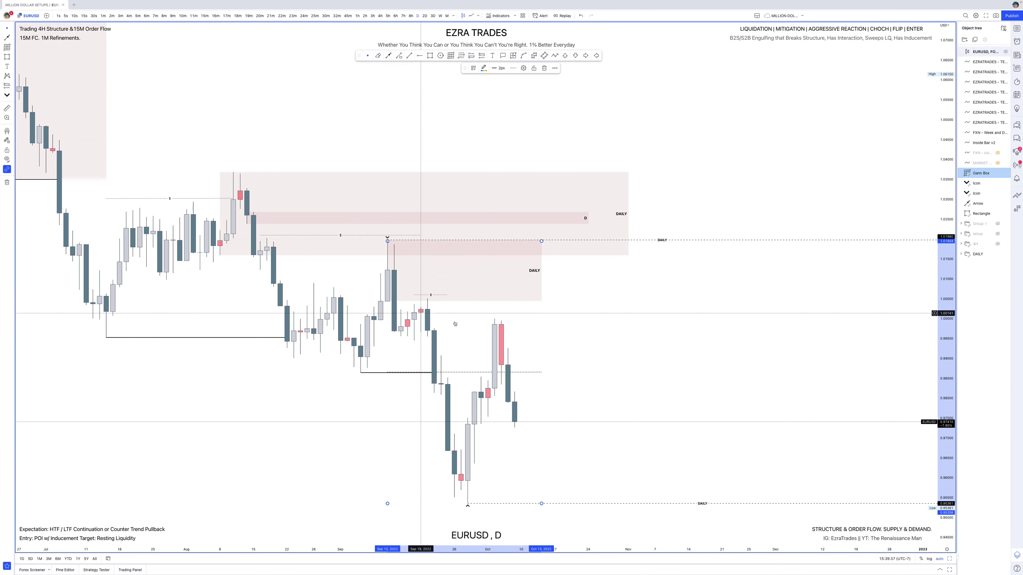
click(454, 371)
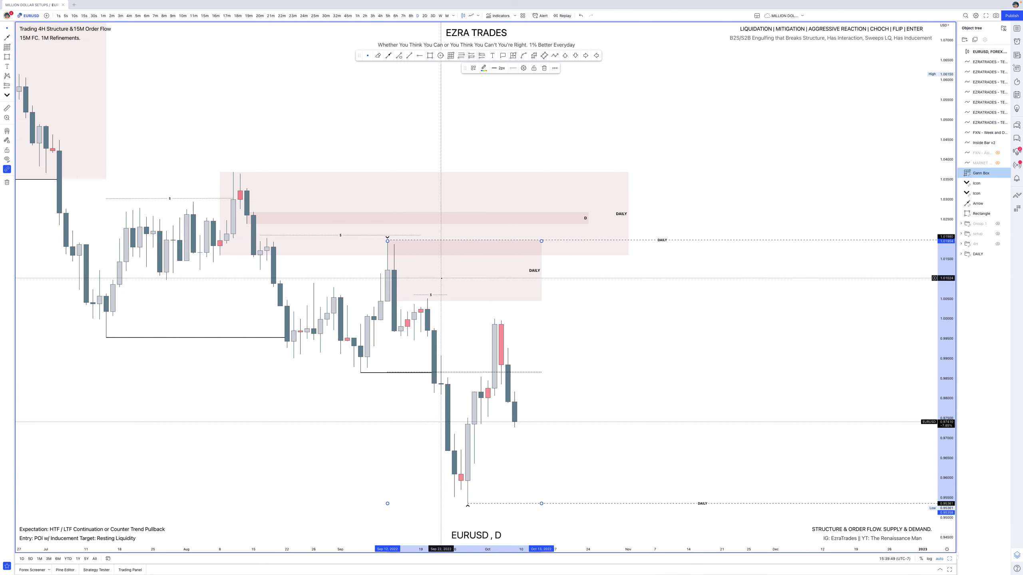
- Draw a projected path from beside the latest candle down to the lower DAILY level and remove it
click(554, 55)
click(535, 407)
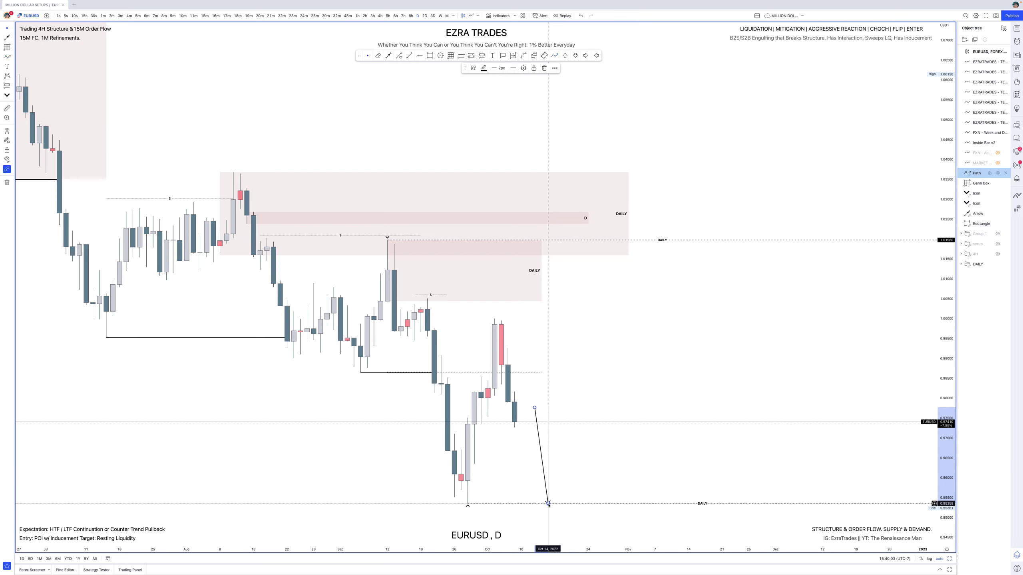
key(Escape)
key(Escape)
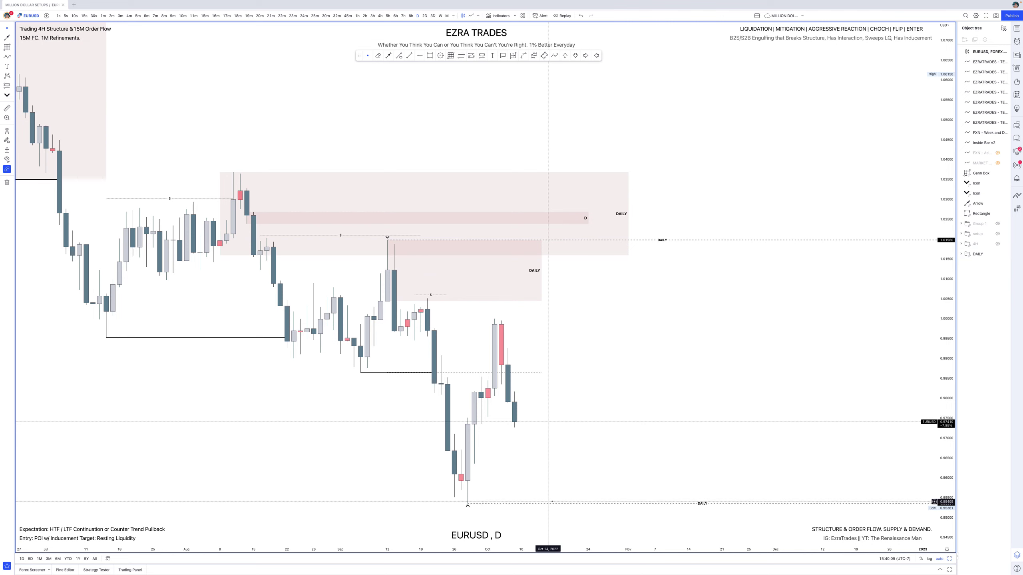
- Show the 4H drawing group briefly on the daily chart and hide it again
click(999, 244)
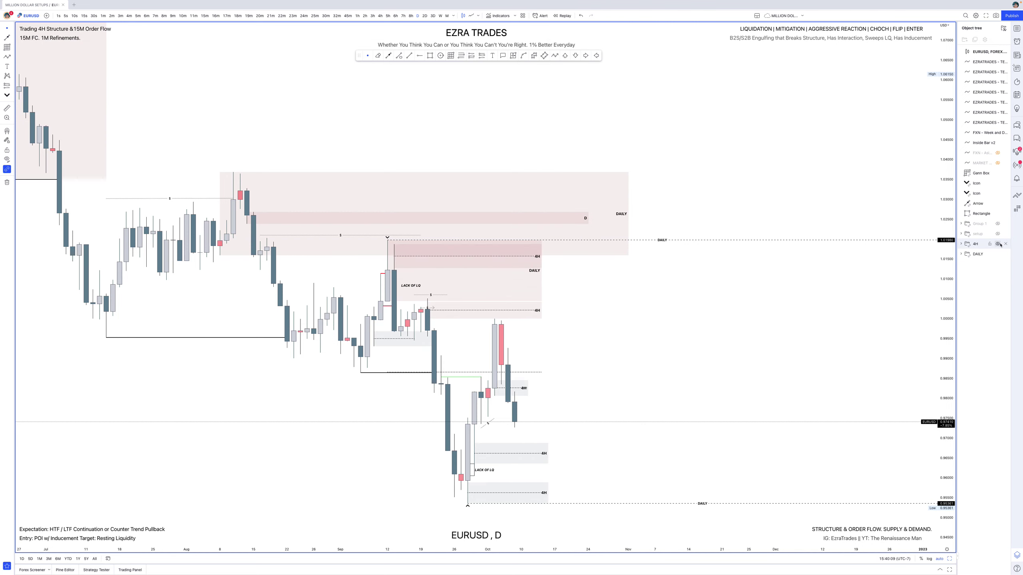
click(999, 244)
click(999, 245)
click(1000, 244)
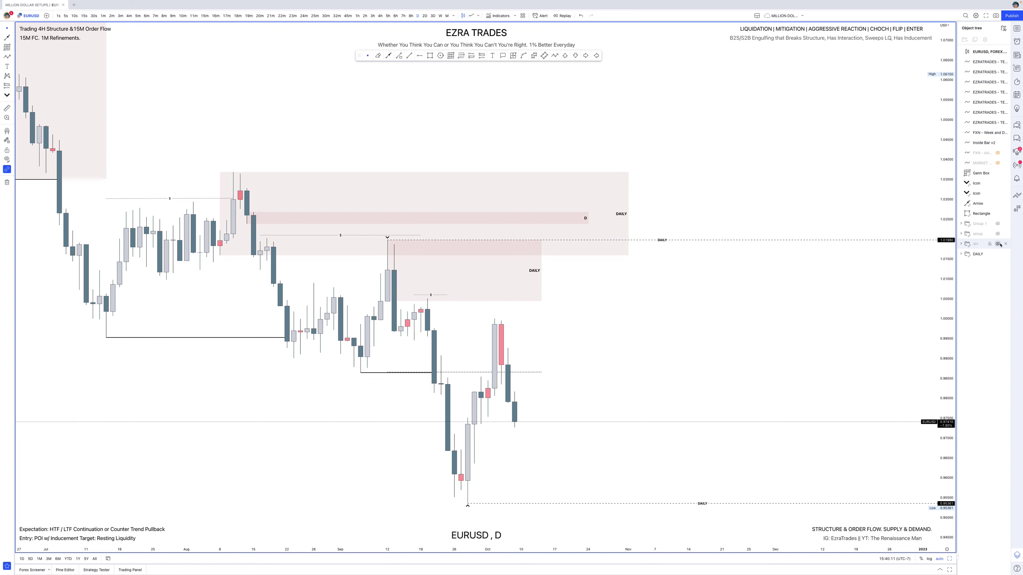
- Review the marked high and low of the current daily range and the DAILY level at its top
click(434, 255)
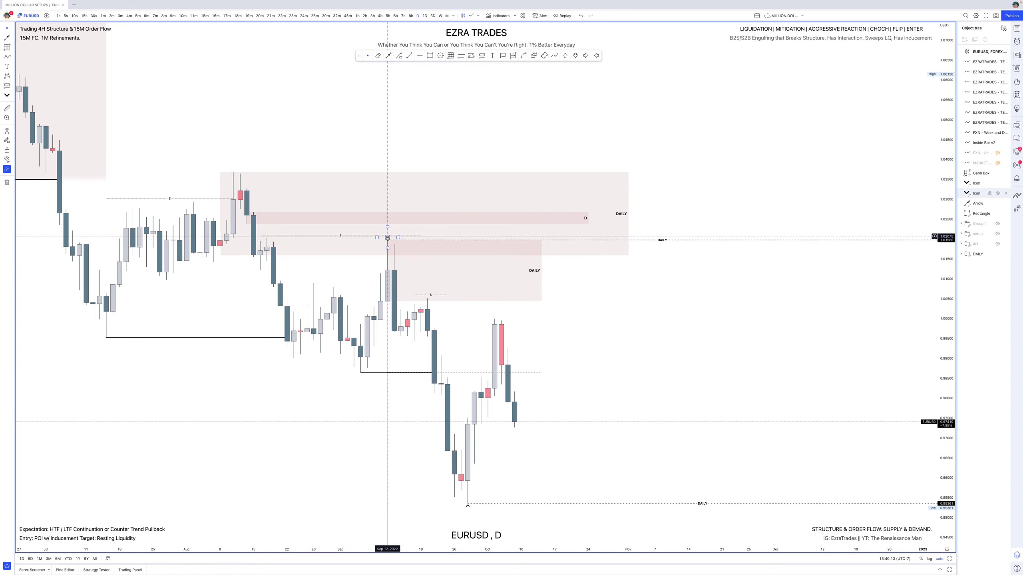
click(457, 488)
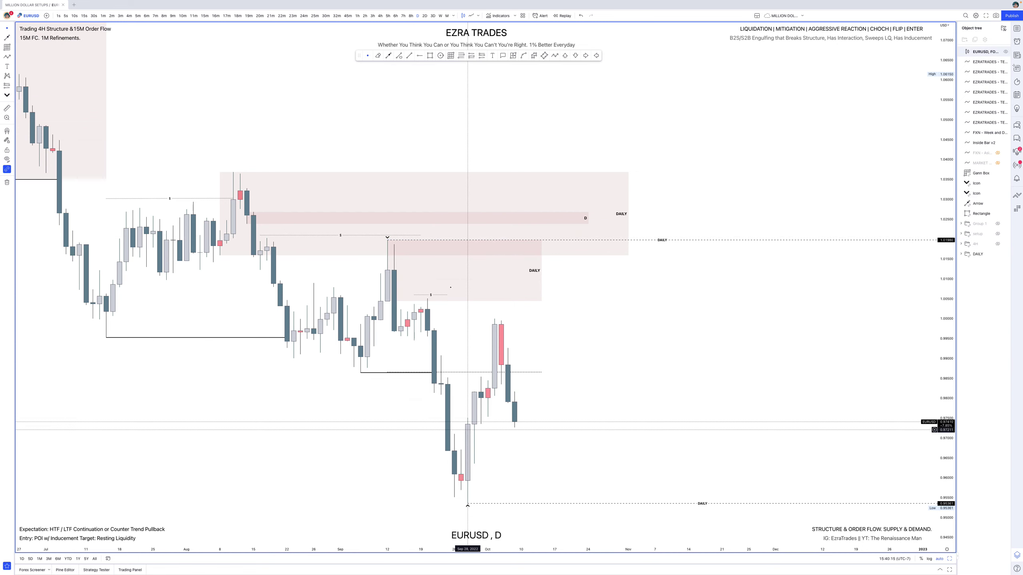
click(468, 506)
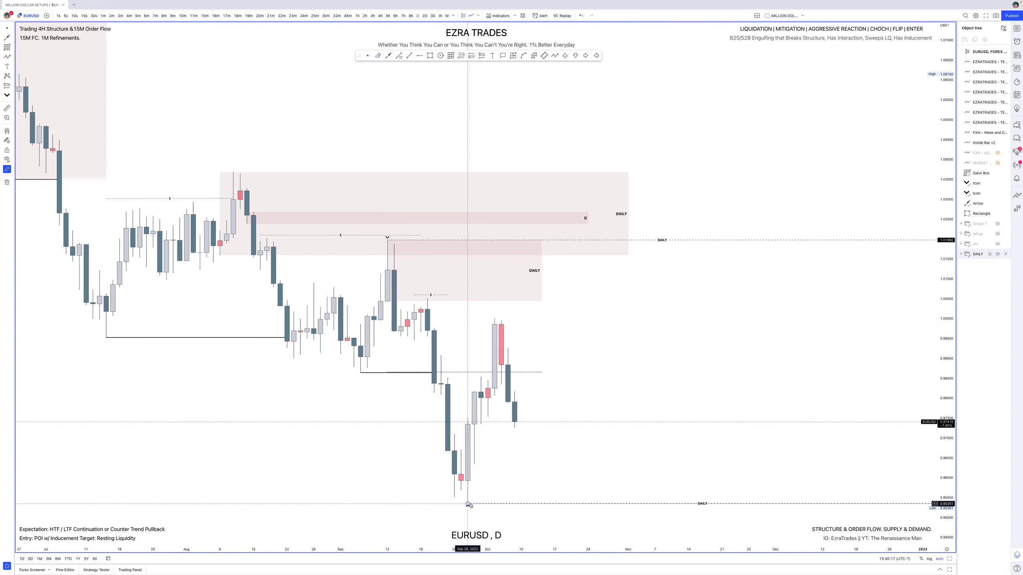
click(499, 241)
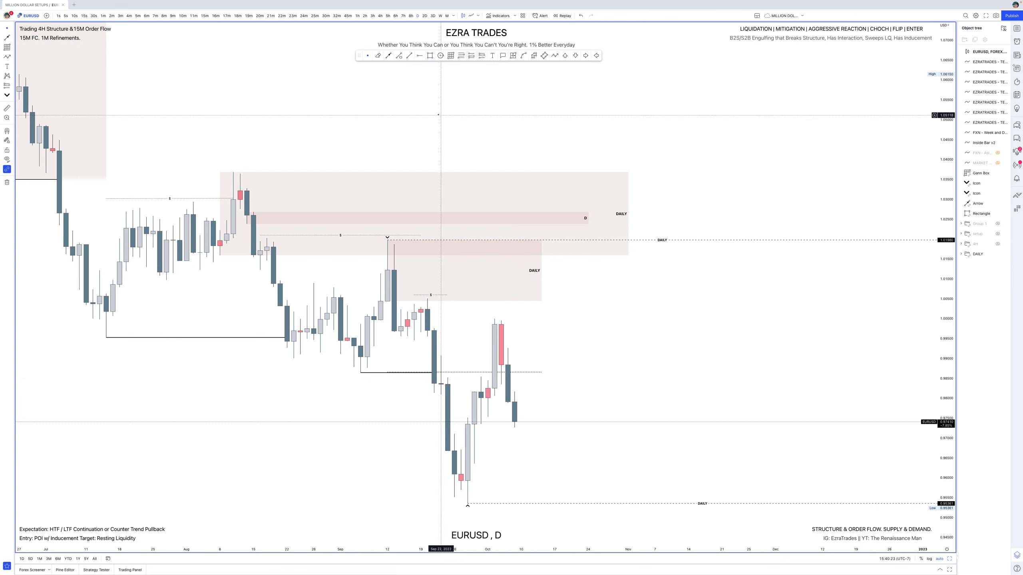
- Switch the EURUSD chart to the 4-hour timeframe and bring the whole marked daily range into view
click(381, 15)
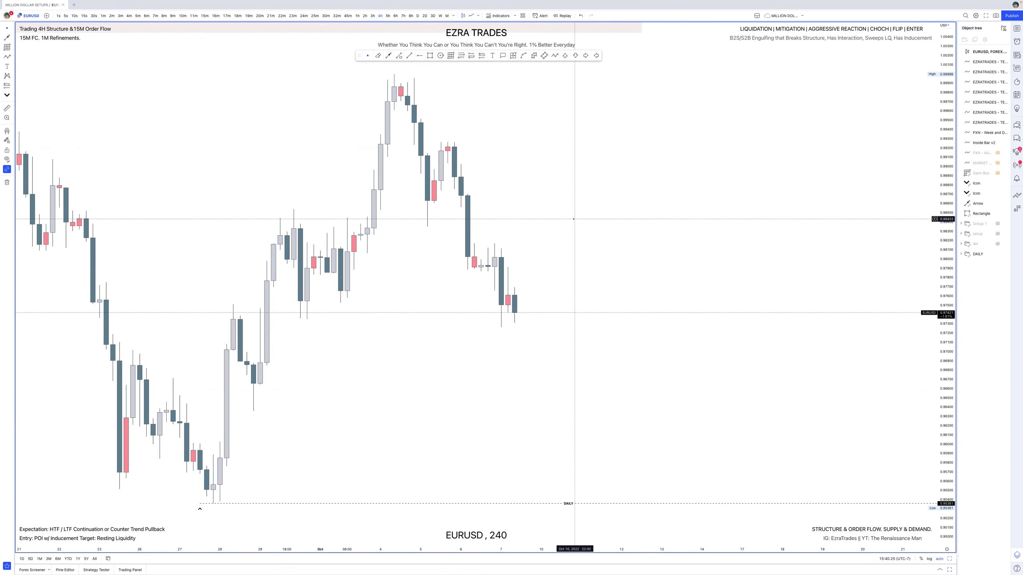
scroll(574, 219, up, 5)
scroll(573, 219, down, 3)
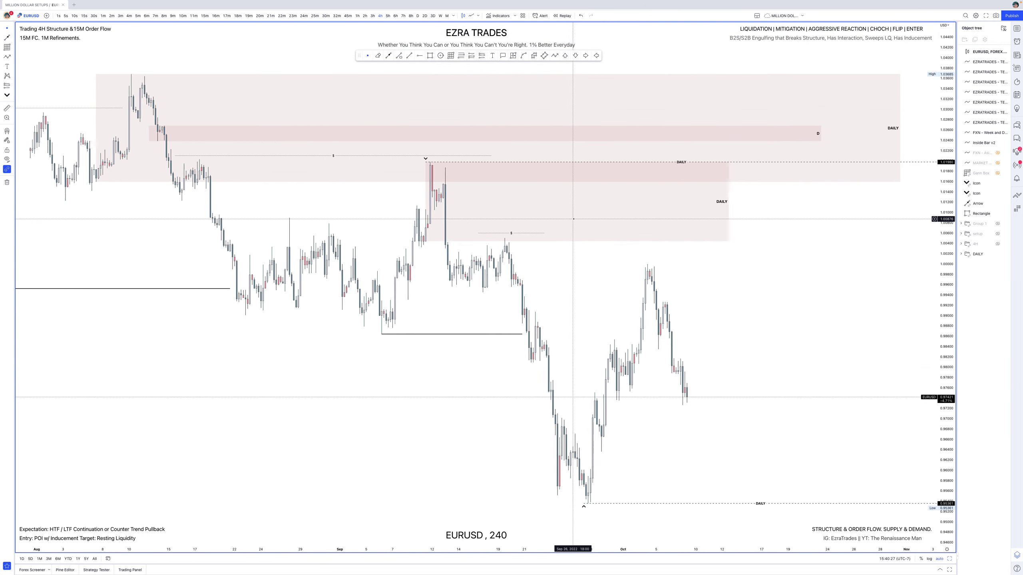
- Show the 4H drawing group on the 4-hour chart and hide the DAILY group
scroll(573, 219, up, 3)
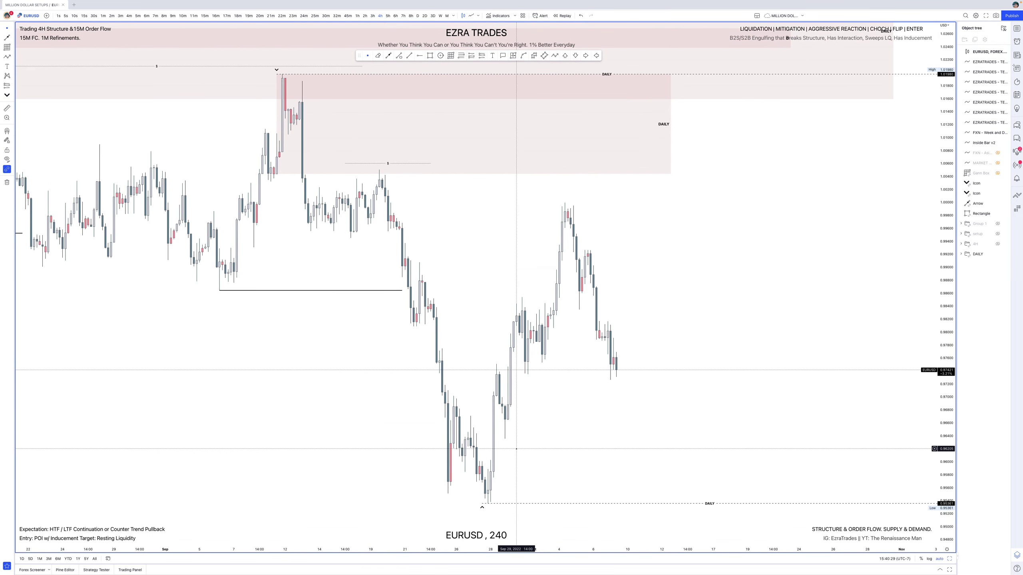
scroll(516, 449, up, 4)
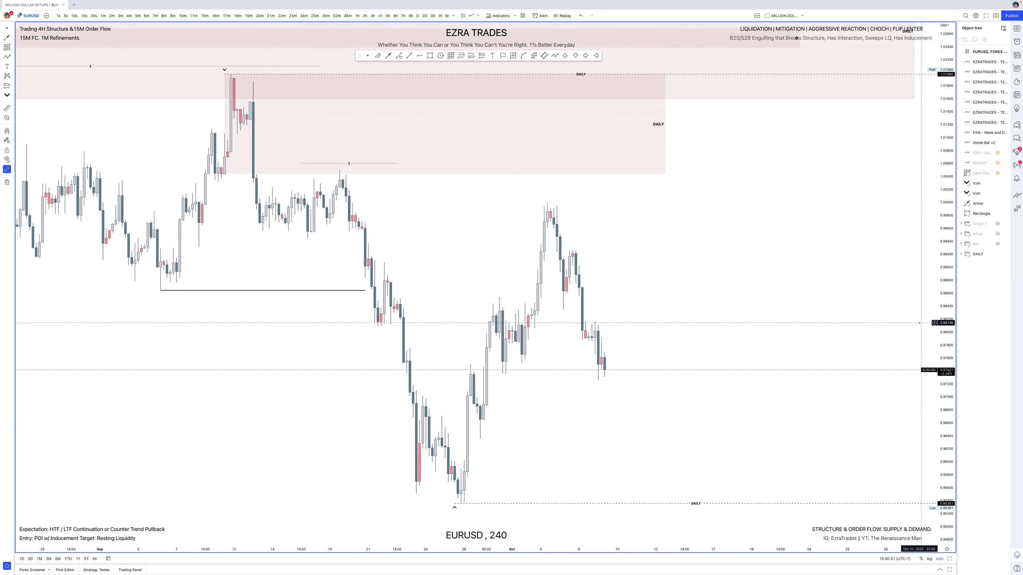
click(997, 244)
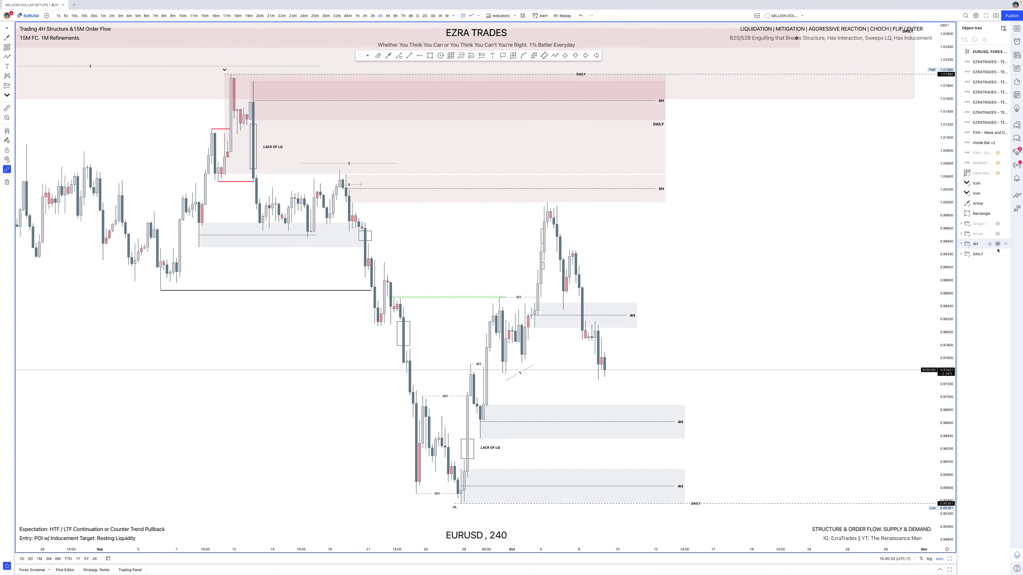
click(998, 254)
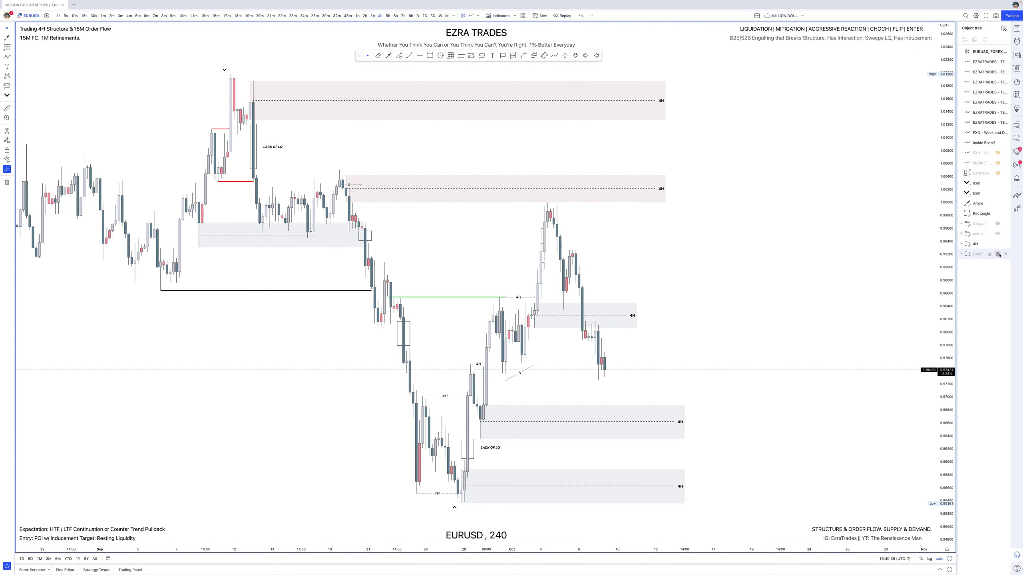
click(999, 254)
click(999, 254)
click(998, 254)
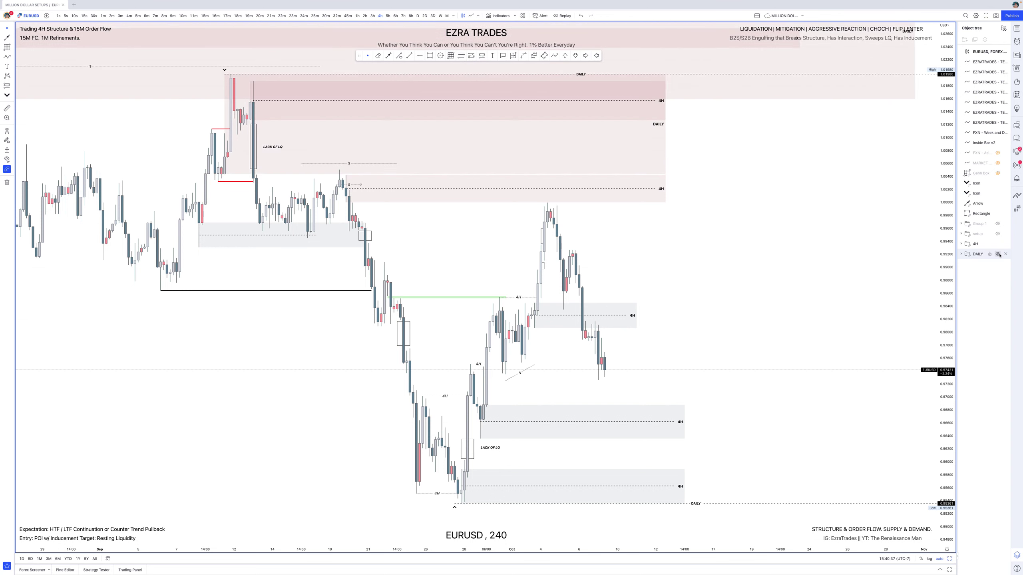
click(998, 254)
click(998, 254)
click(998, 254)
- Examine the arrow-marked 4-hour swing high, the LACK OF LQ drop beneath it and the demand zone that price falls into
scroll(579, 406, up, 2)
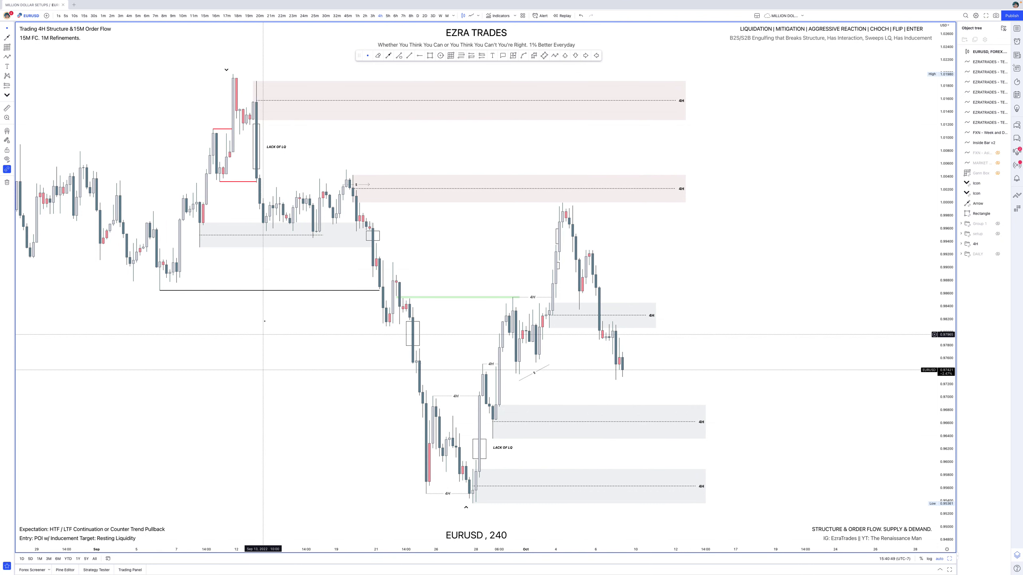
scroll(264, 320, down, 2)
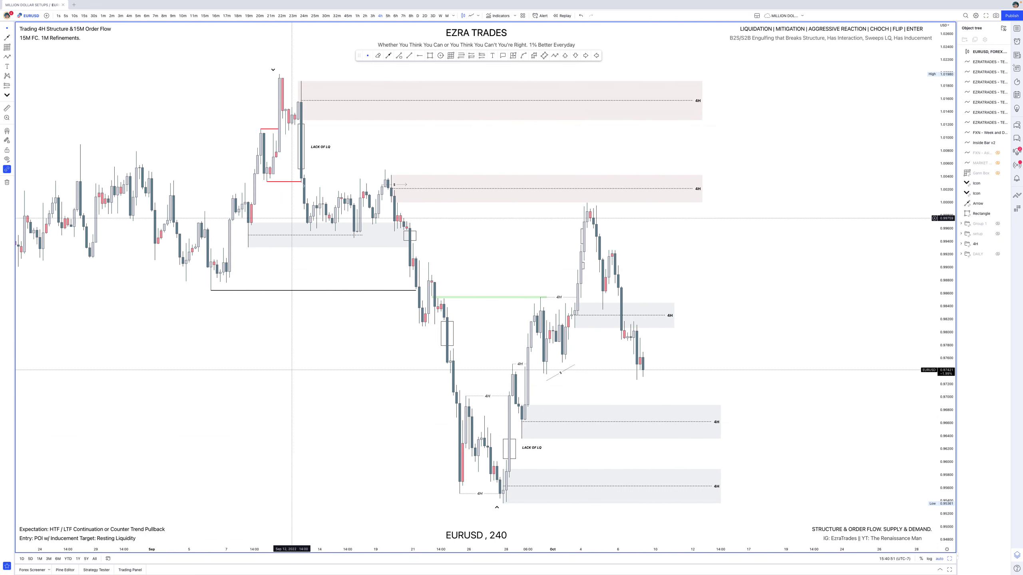
click(304, 138)
click(273, 70)
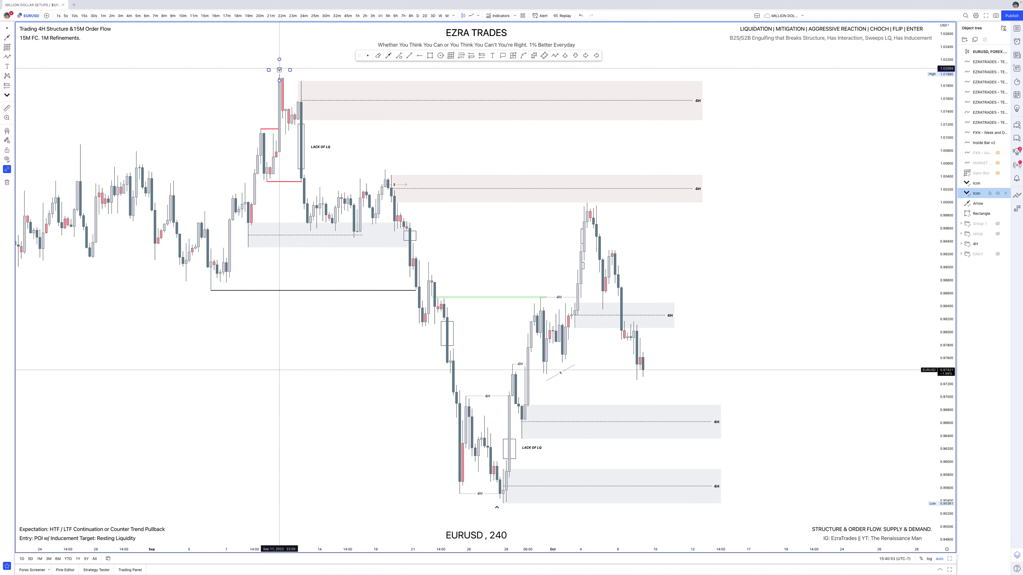
click(303, 68)
scroll(310, 238, down, 3)
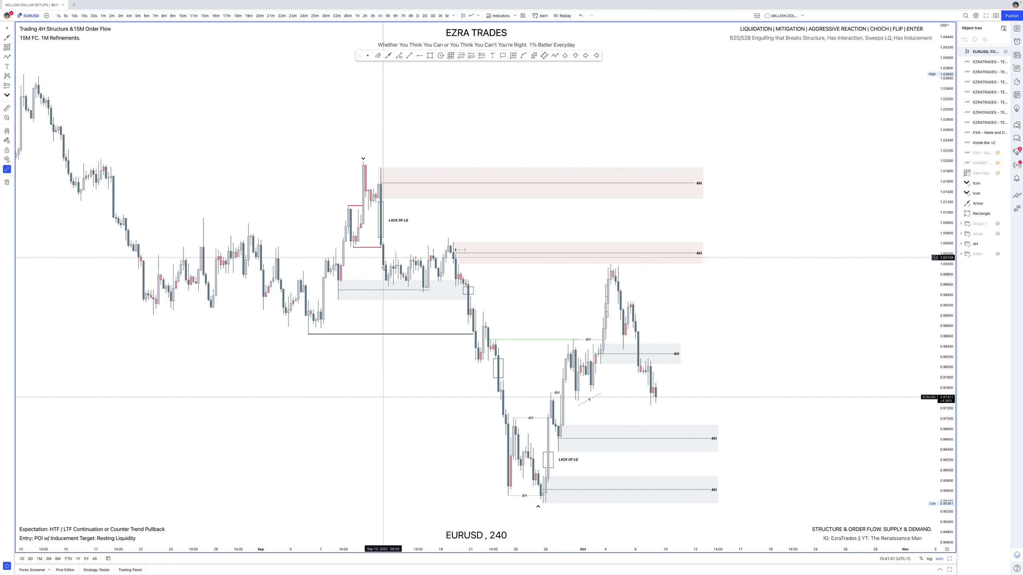
click(347, 291)
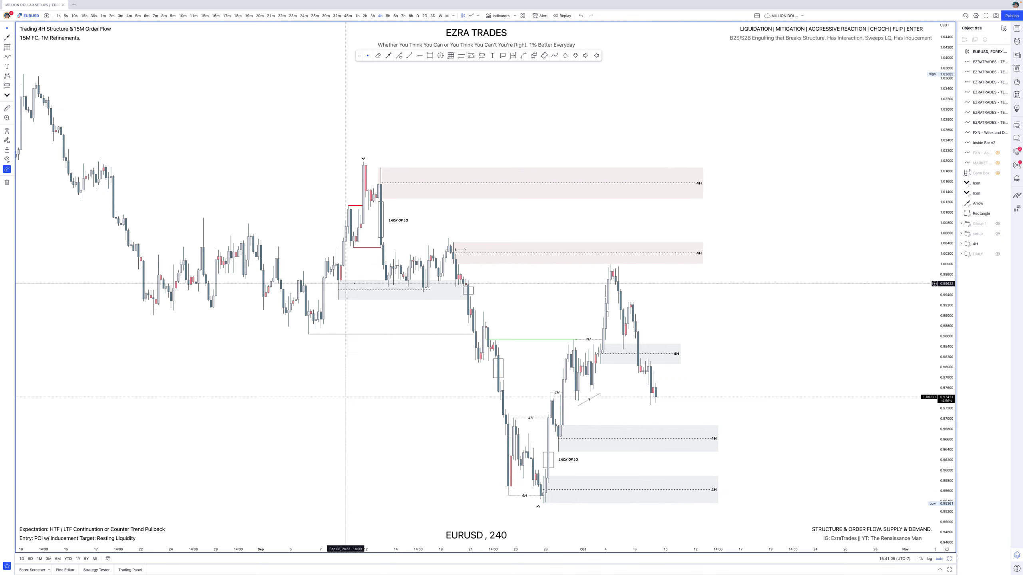
- Examine the mid-September consolidation lows inside the 4H demand zone and the upper red structure line before the swing high
scroll(388, 286, up, 2)
scroll(387, 286, up, 2)
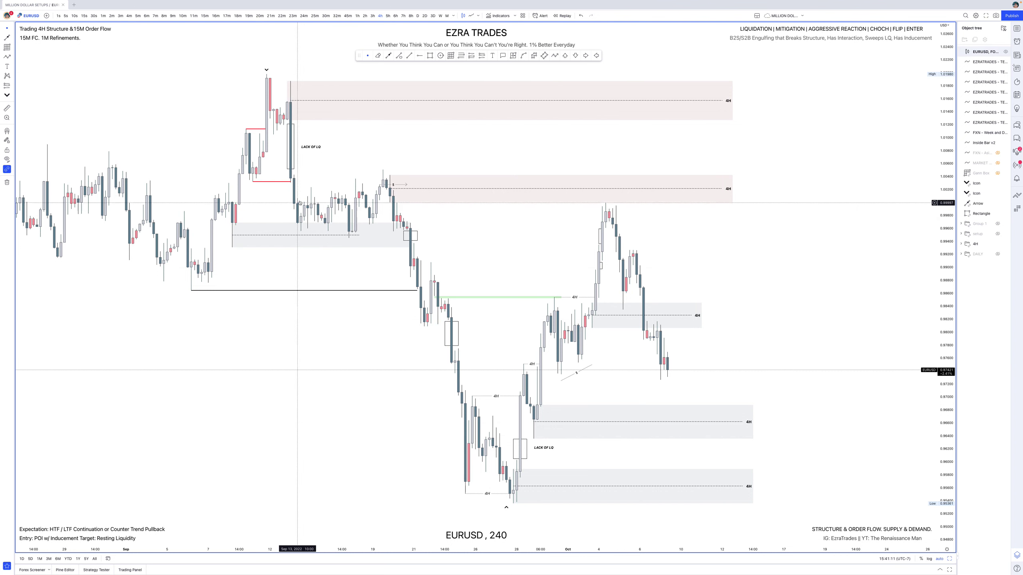
click(324, 226)
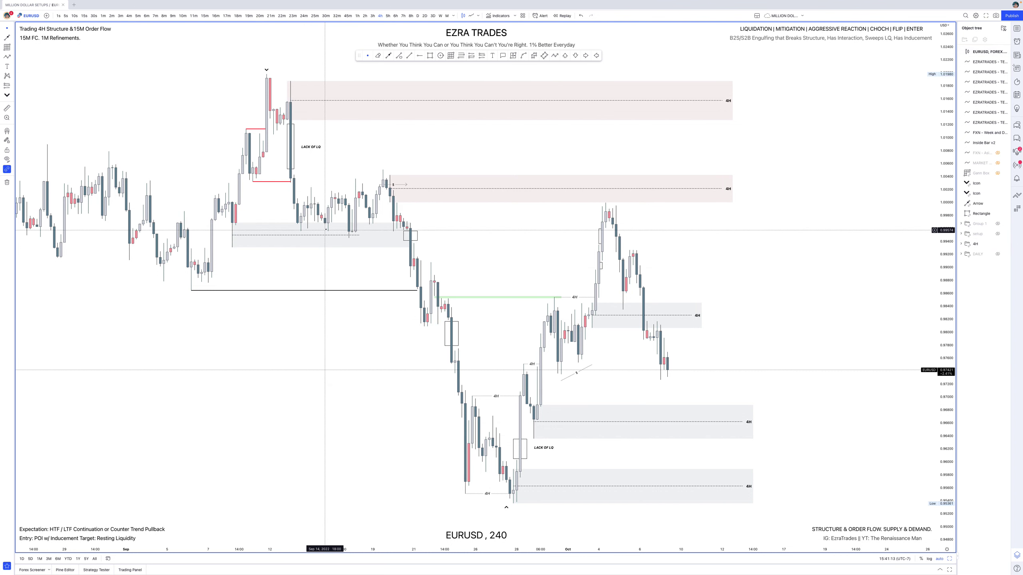
click(352, 235)
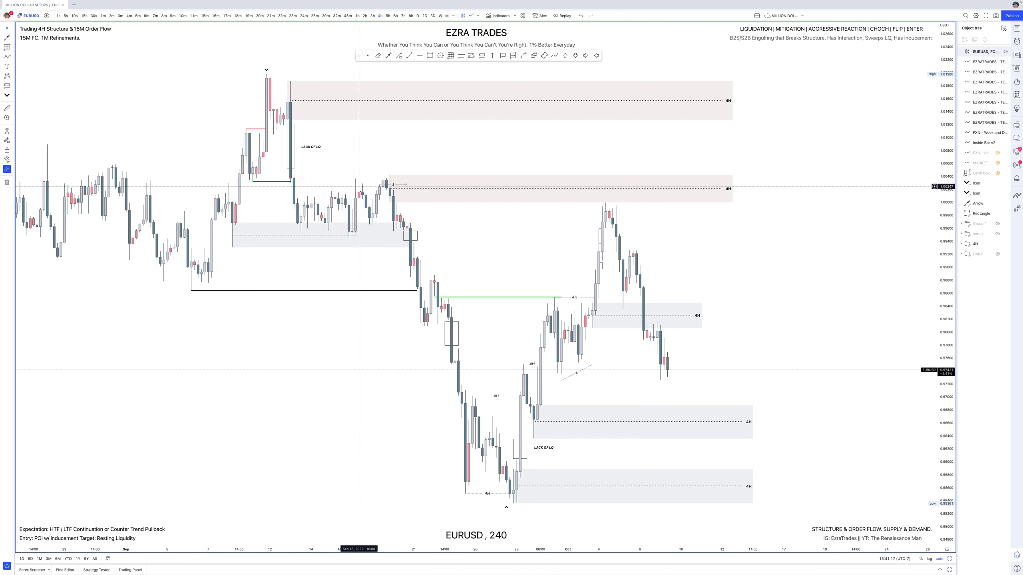
click(364, 225)
click(367, 226)
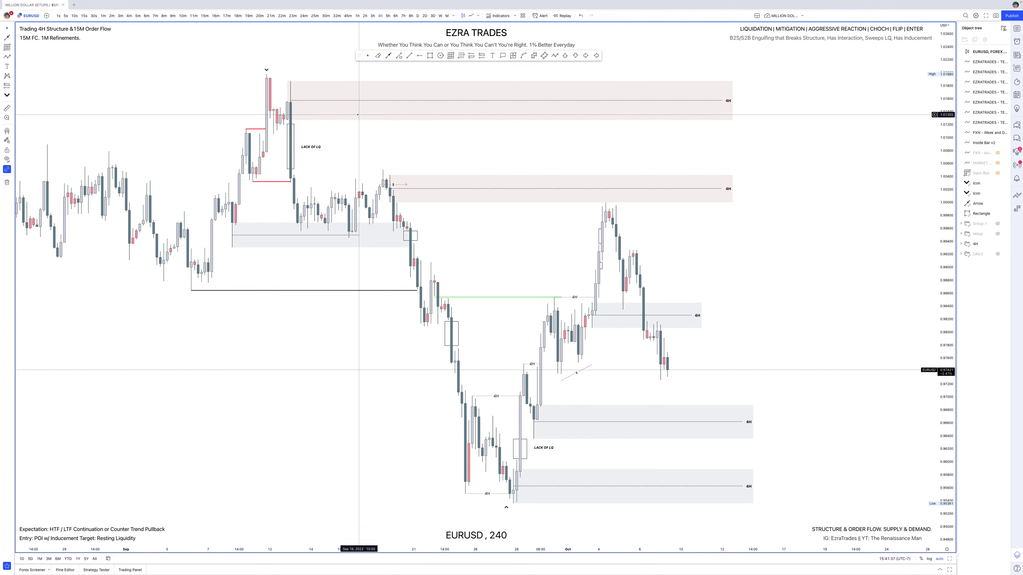
click(262, 129)
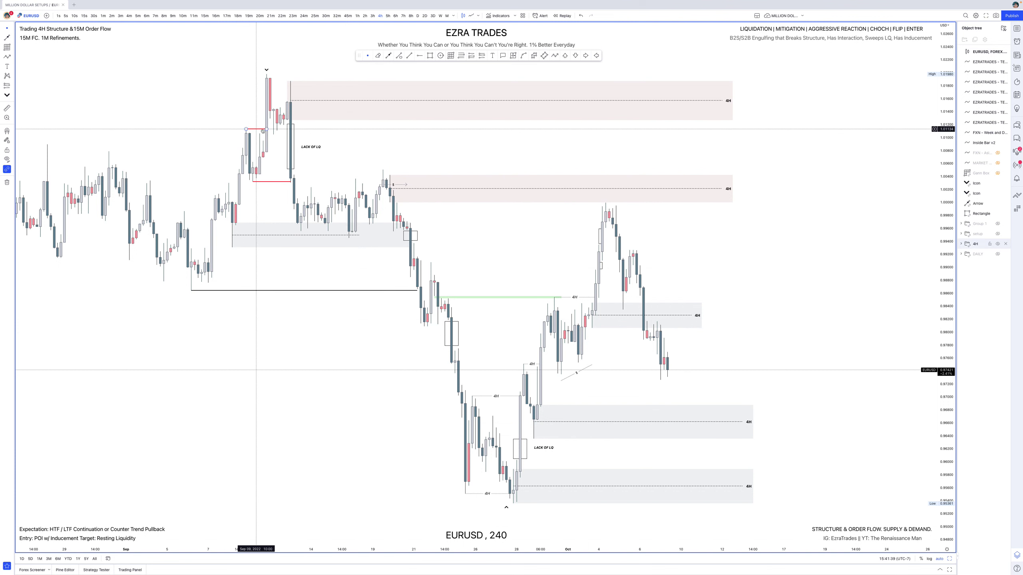
click(247, 135)
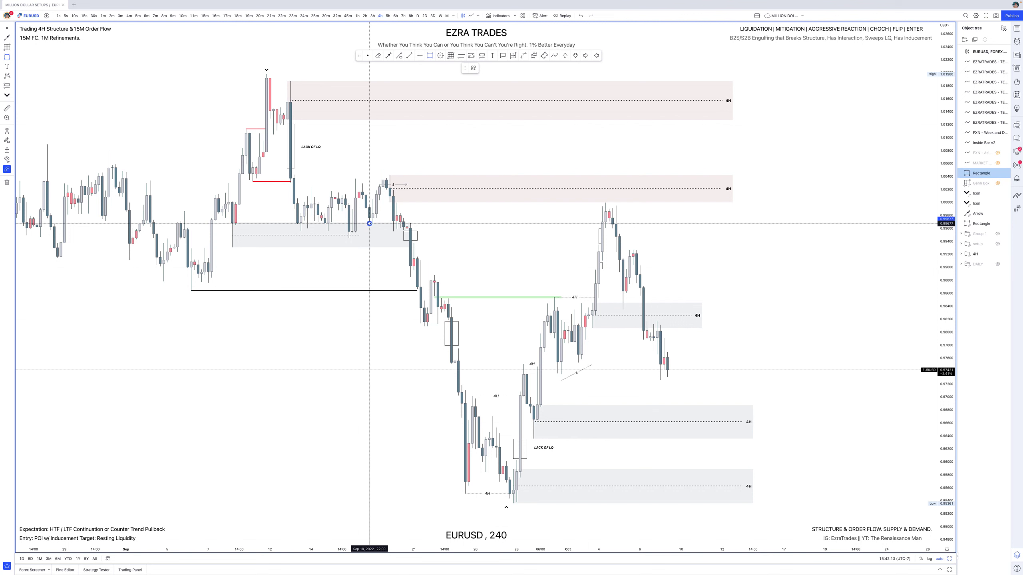
- Draw a rectangle around the swing high where the lower 4H supply zone starts and apply the 2. REACTION template
drag(369, 224, 394, 173)
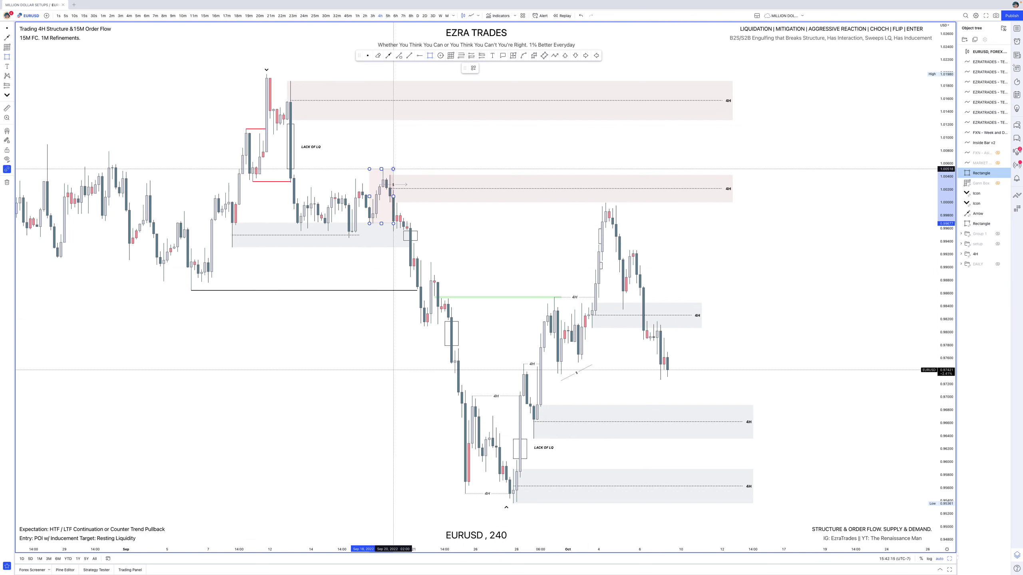
click(473, 68)
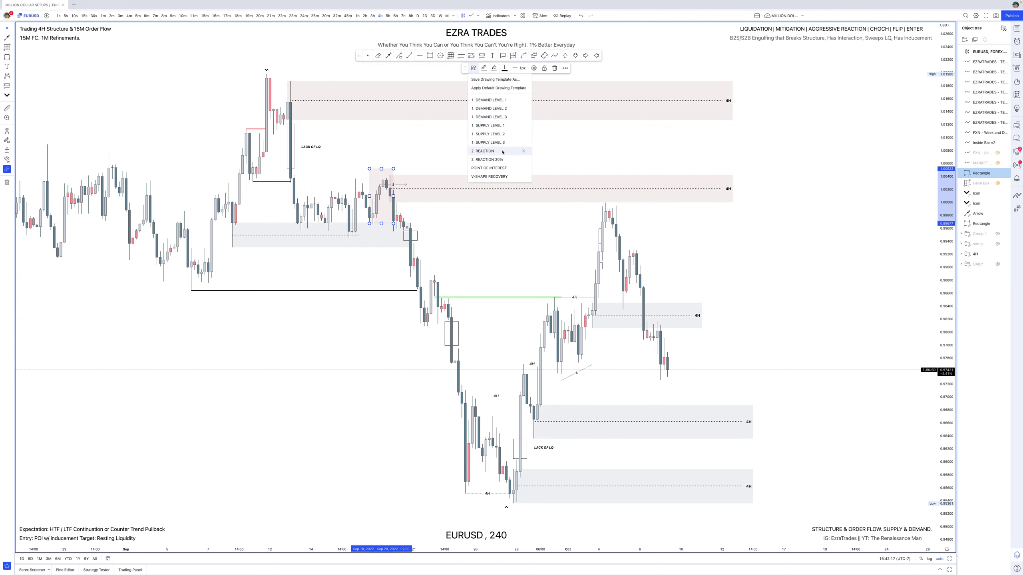
click(503, 151)
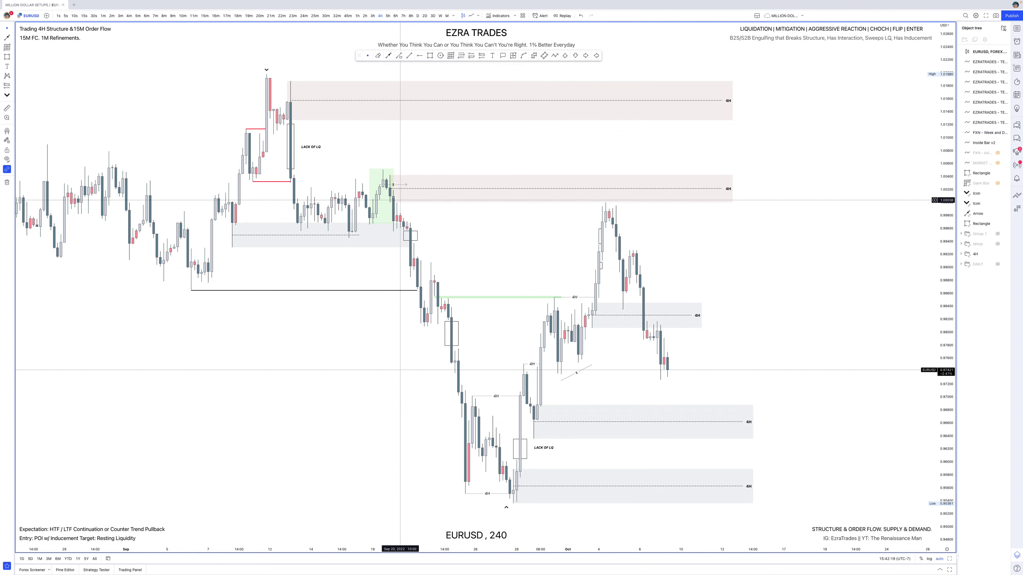
- Examine the early-October high against the lower edge of the lower 4H supply zone
scroll(436, 219, up, 1)
scroll(437, 219, up, 3)
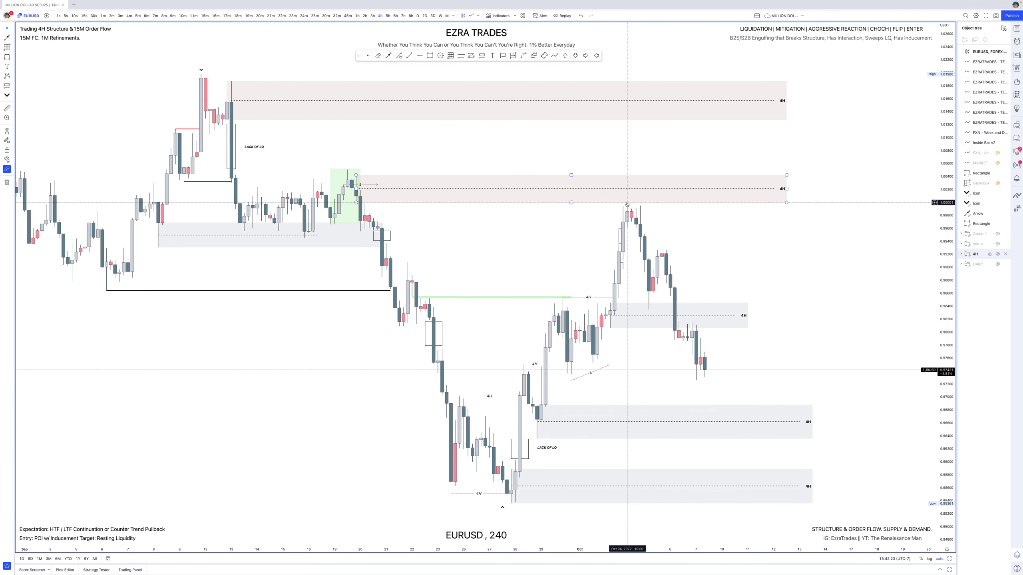
click(627, 205)
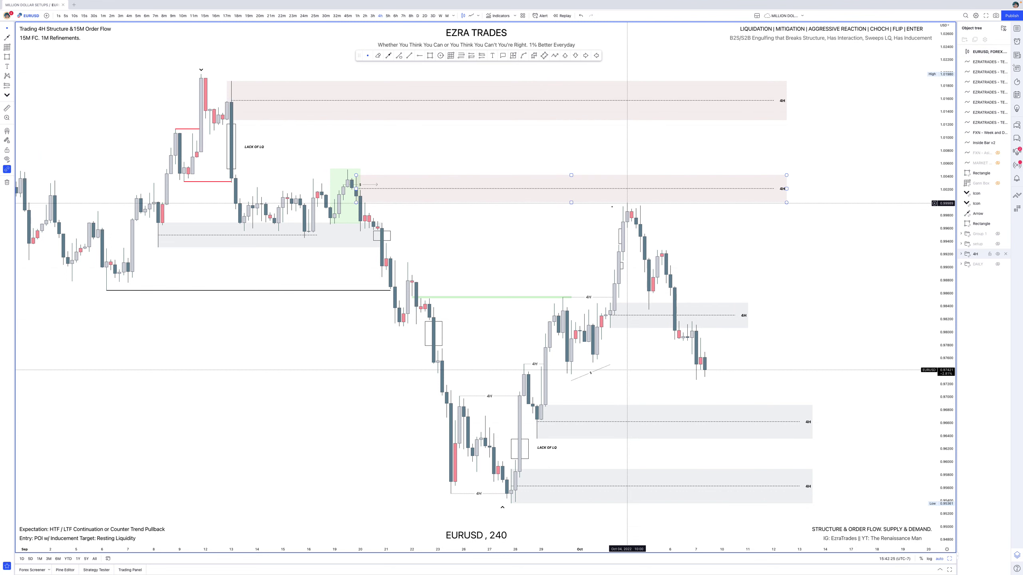
click(627, 203)
drag(946, 313, 940, 239)
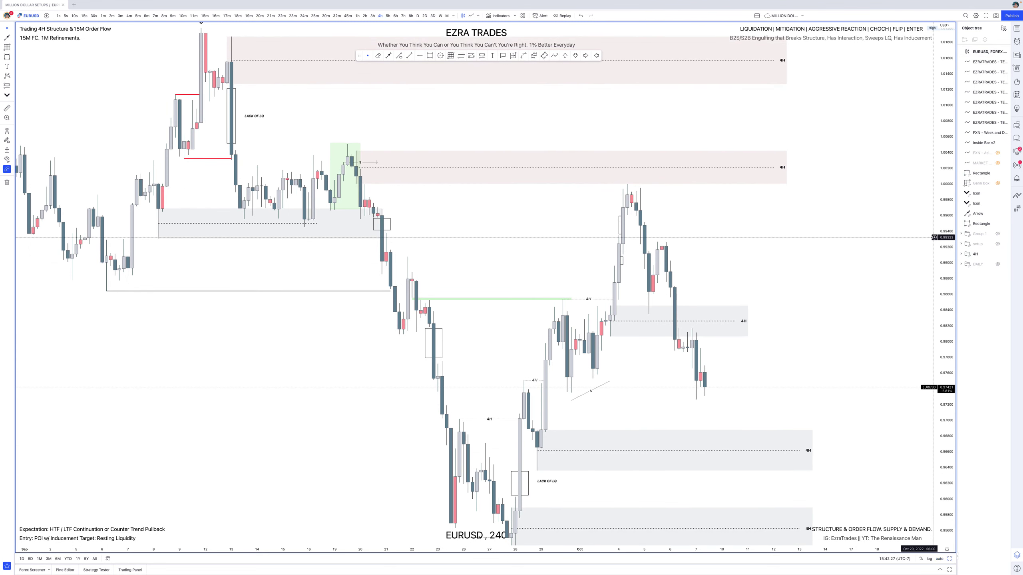
- Mark the high before the green reaction box and the low at its base with FAILED CHOCH [HP POI // ORDER FLOW] arrow lines
scroll(520, 226, up, 1)
scroll(516, 226, up, 1)
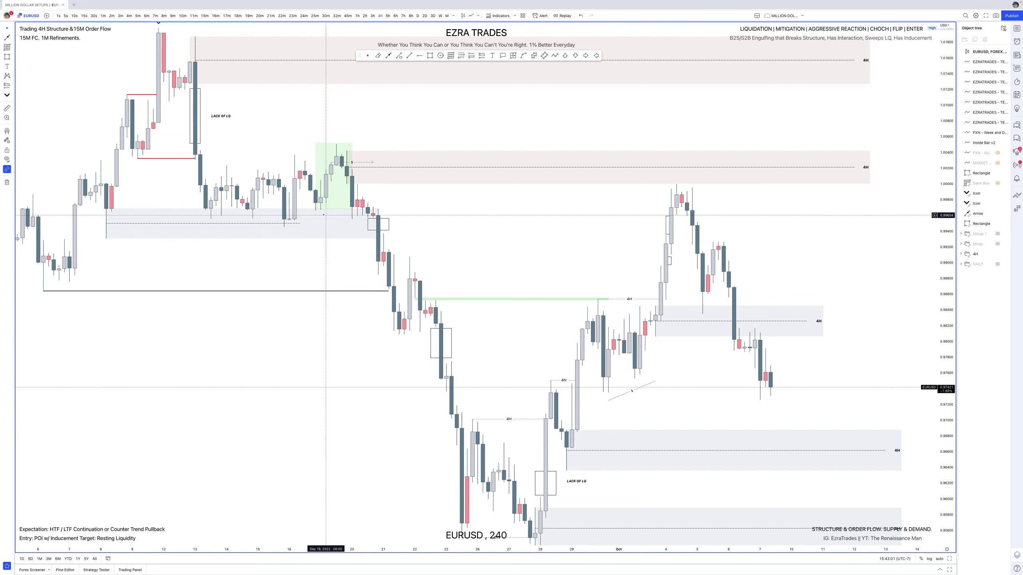
click(388, 56)
click(473, 69)
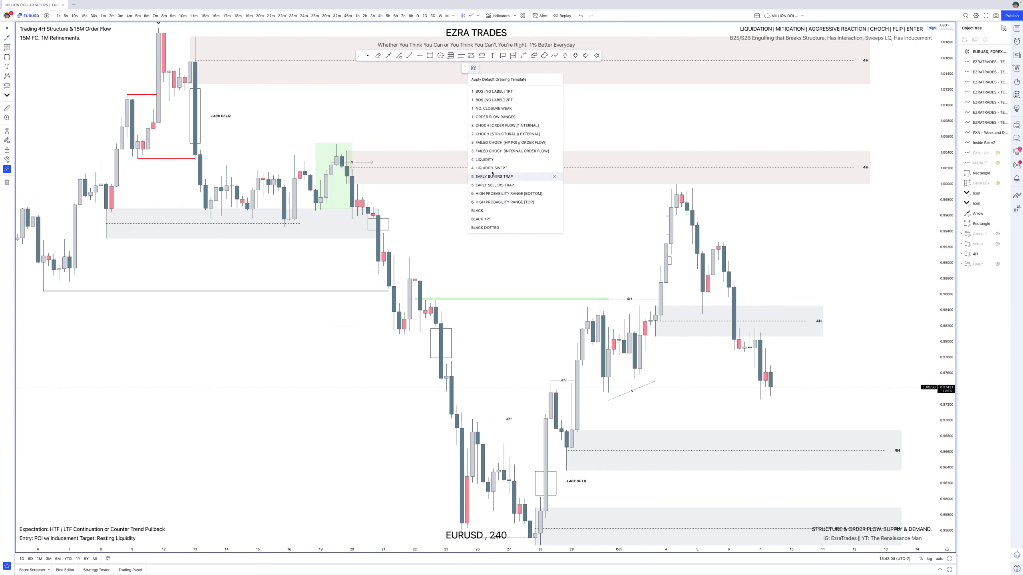
click(497, 143)
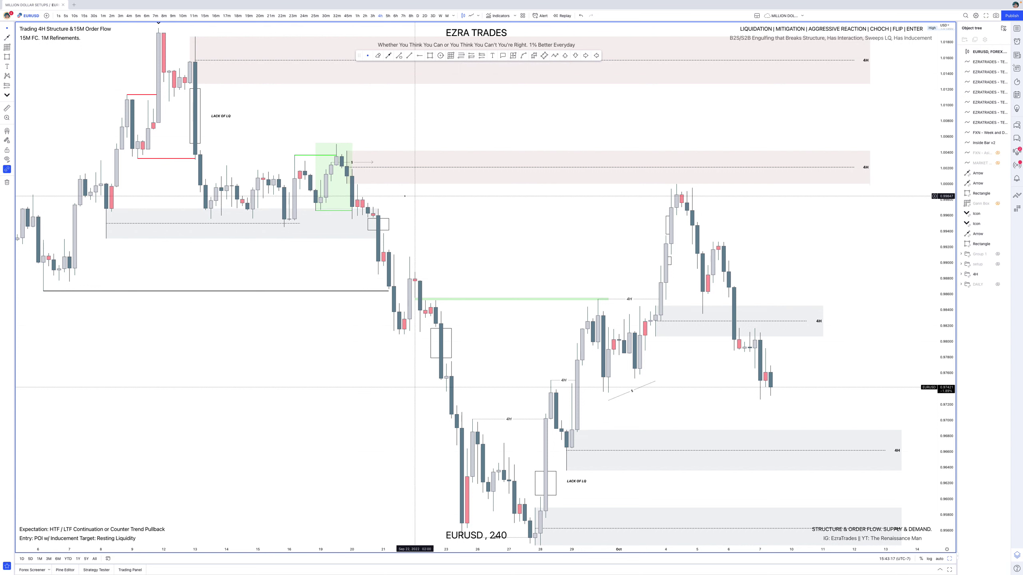
- Examine the candles selling off from the lower 4H supply zone through the reaction low and the demand zone
click(352, 172)
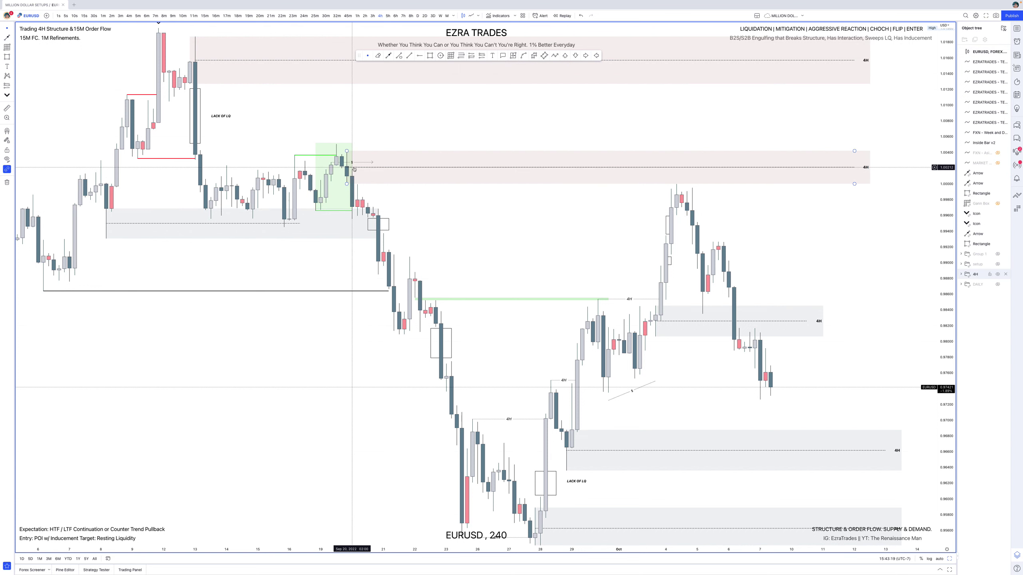
click(352, 205)
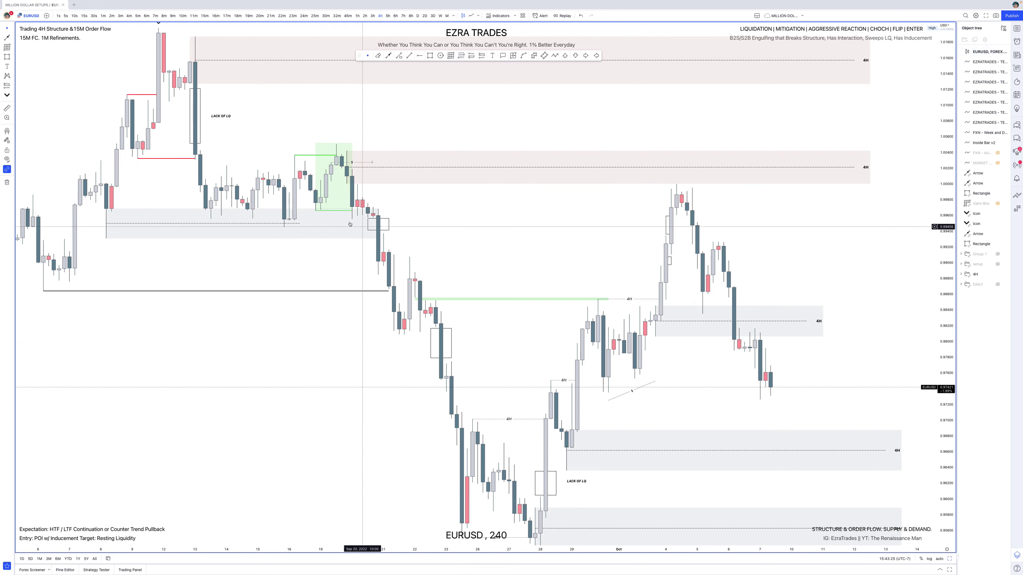
click(367, 209)
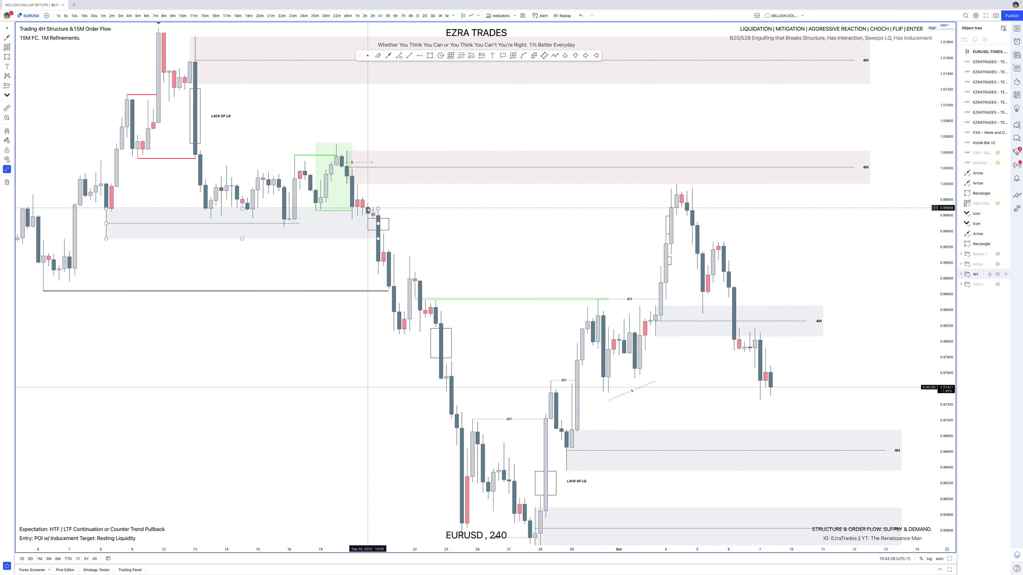
click(377, 220)
click(387, 341)
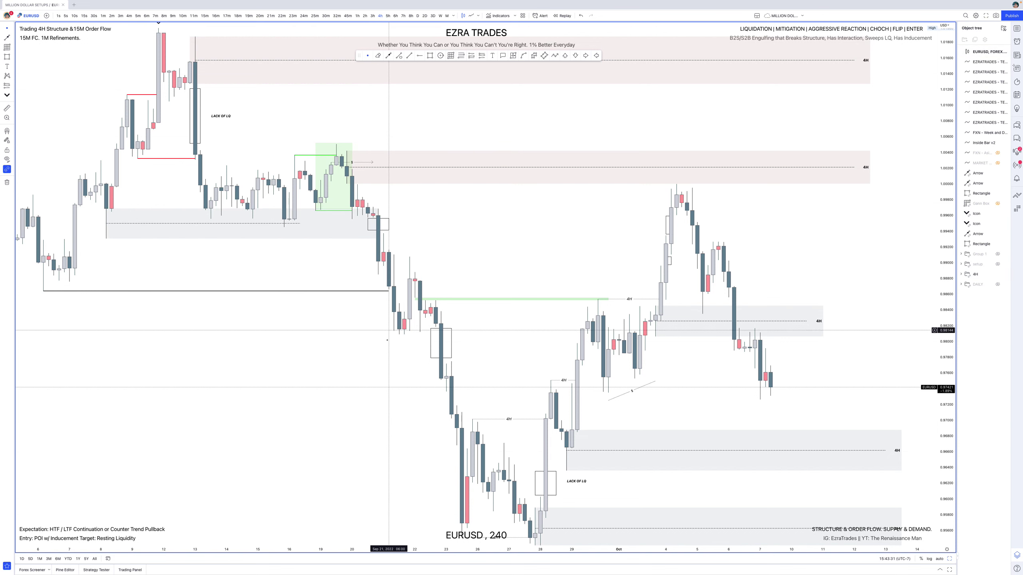
- Hide the 4H drawing group and show the DAILY group over the full marked range
scroll(387, 342, down, 2)
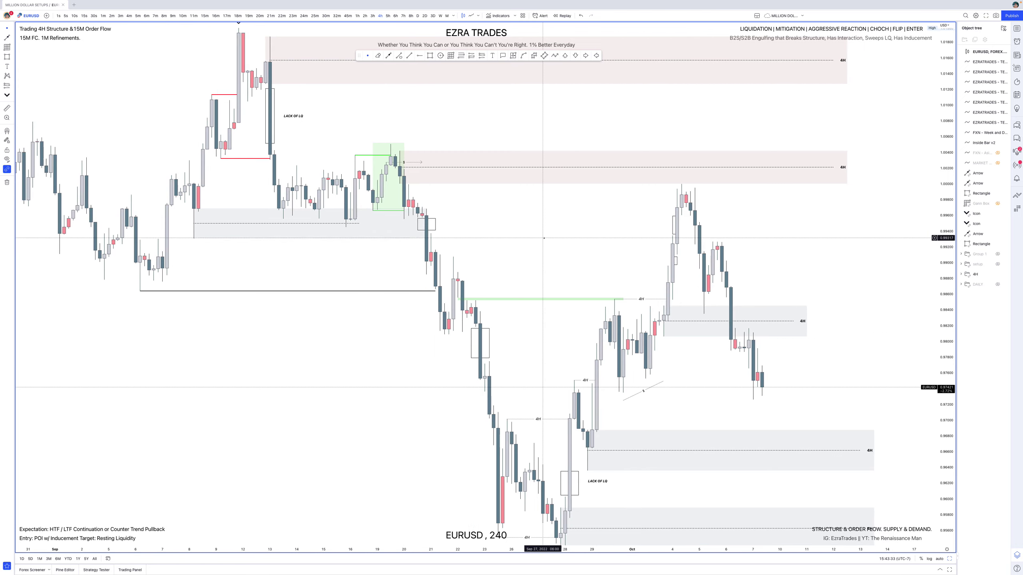
drag(533, 232, 477, 183)
drag(950, 179, 950, 289)
drag(859, 287, 879, 326)
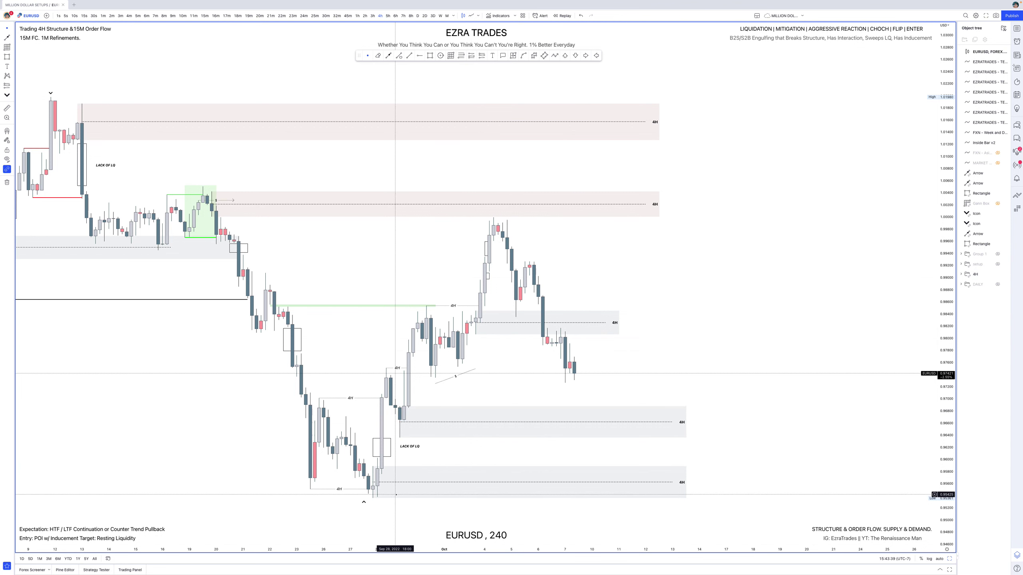
click(998, 275)
click(999, 284)
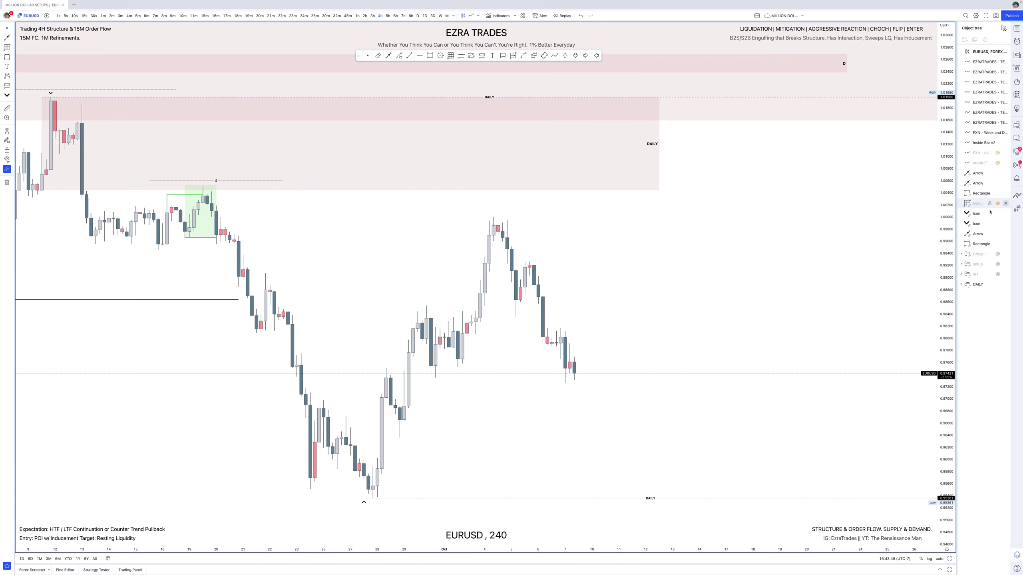
- Show the Gann Box across the daily range and enable its Hours visibility
scroll(798, 226, down, 3)
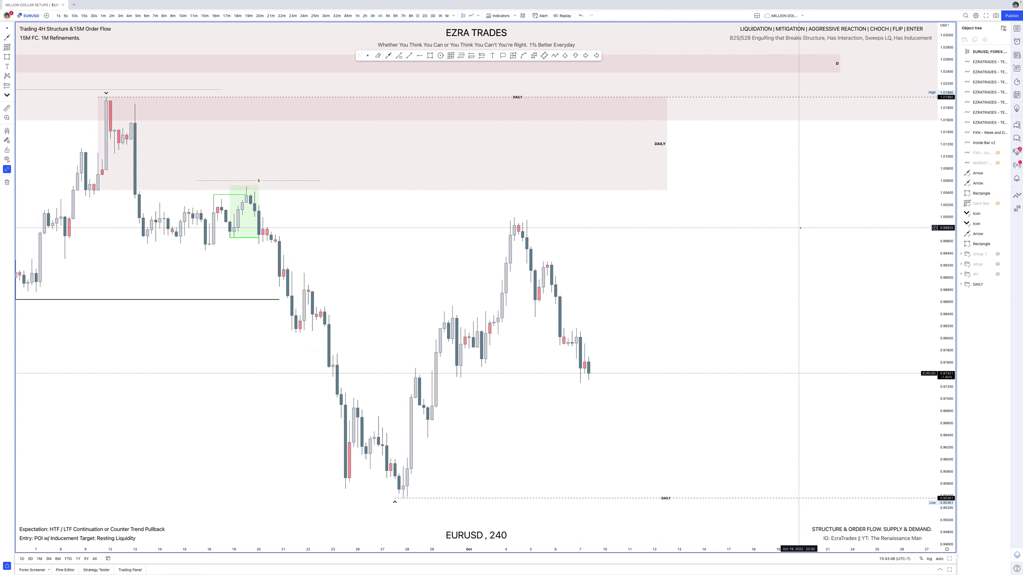
double_click(998, 204)
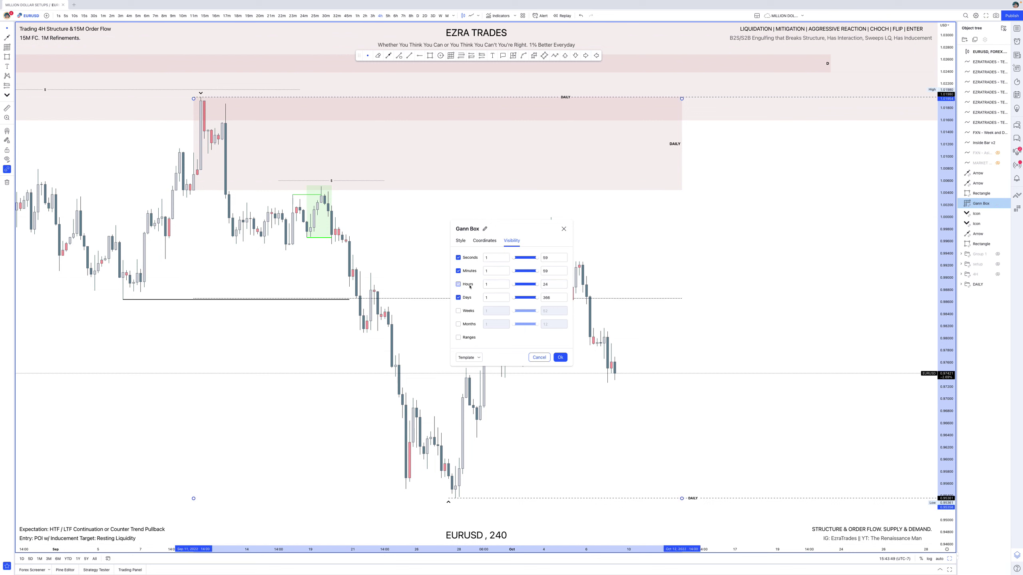
click(635, 279)
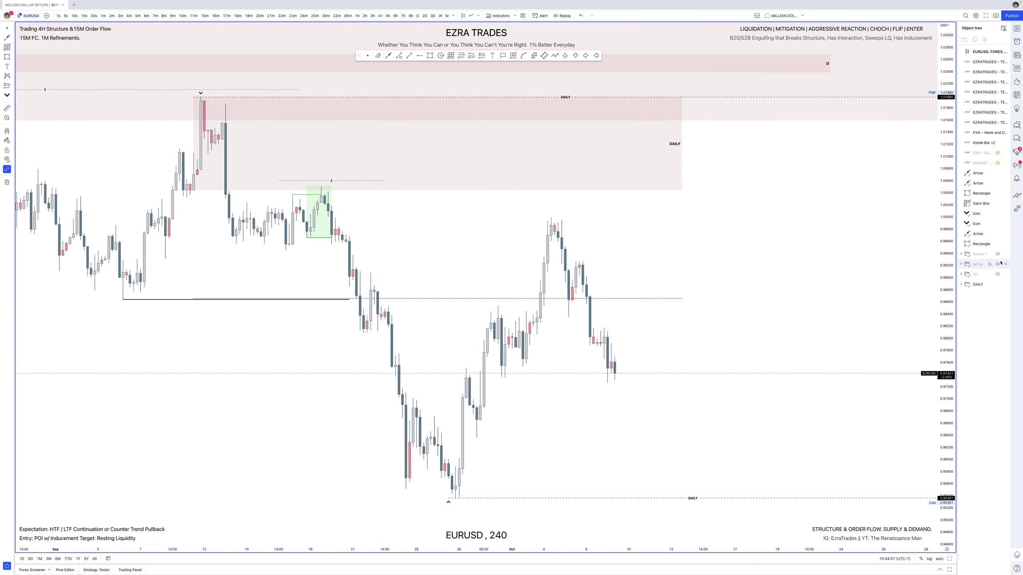
- Show the 4H drawing group again and hide the DAILY group
click(998, 274)
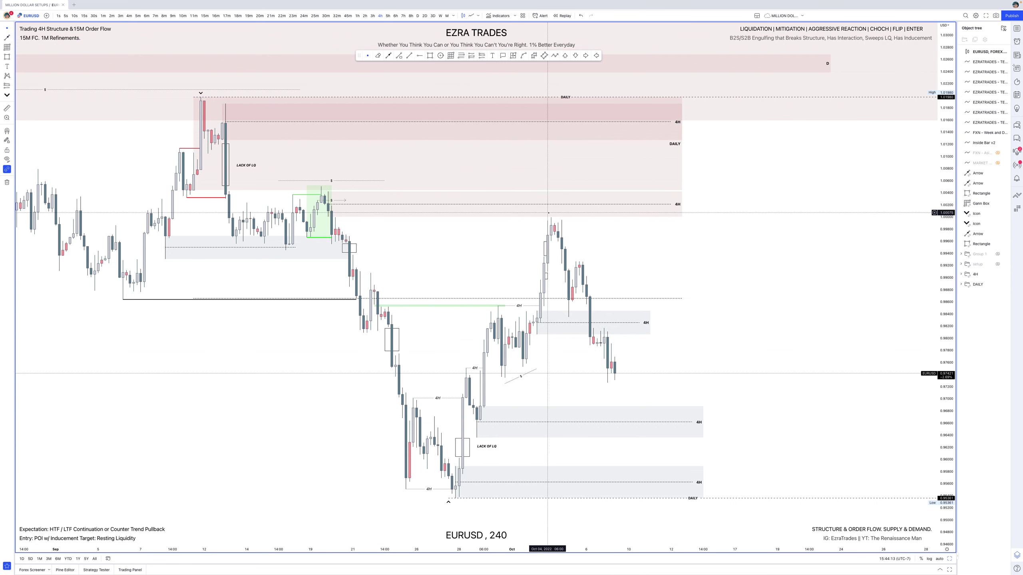
click(998, 284)
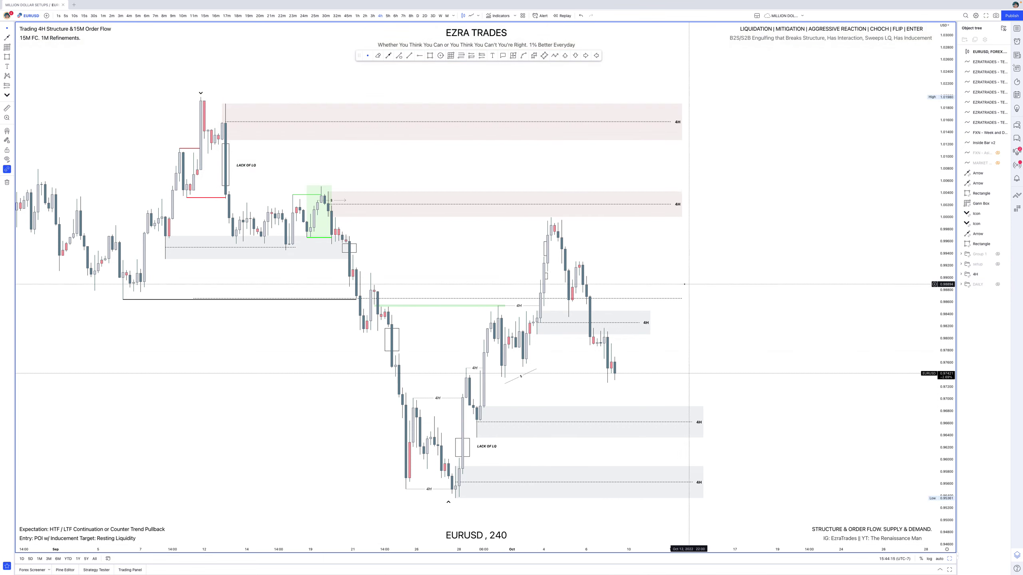
- Remove the Gann Box spanning the daily range and leave no drawing selected
scroll(684, 284, up, 1)
scroll(684, 284, up, 2)
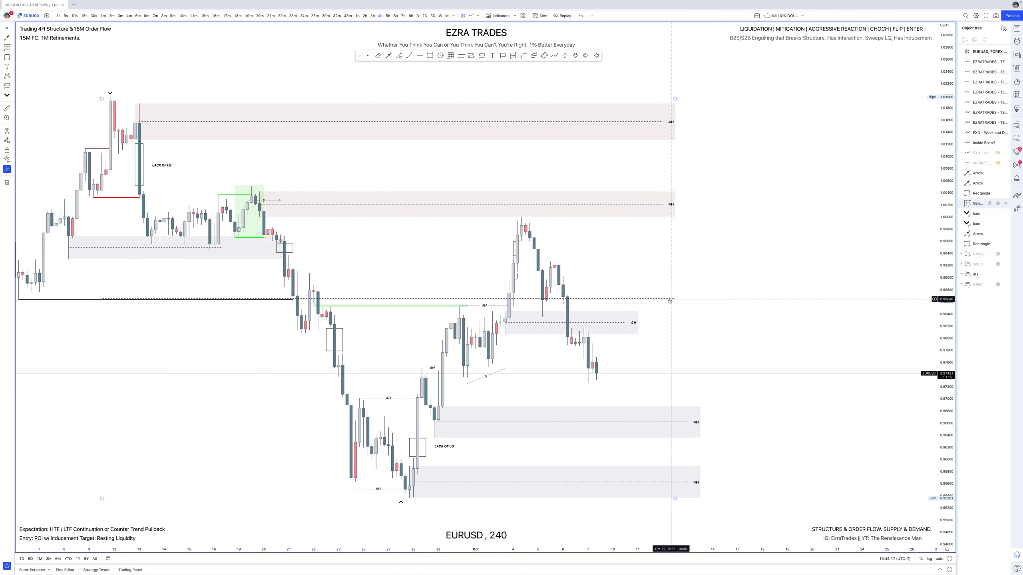
click(264, 199)
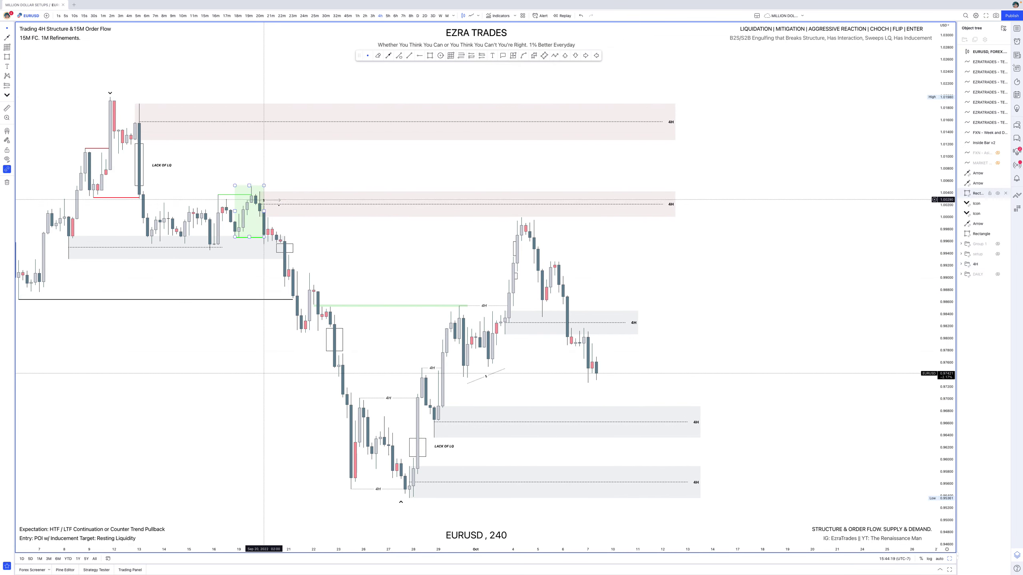
key(Escape)
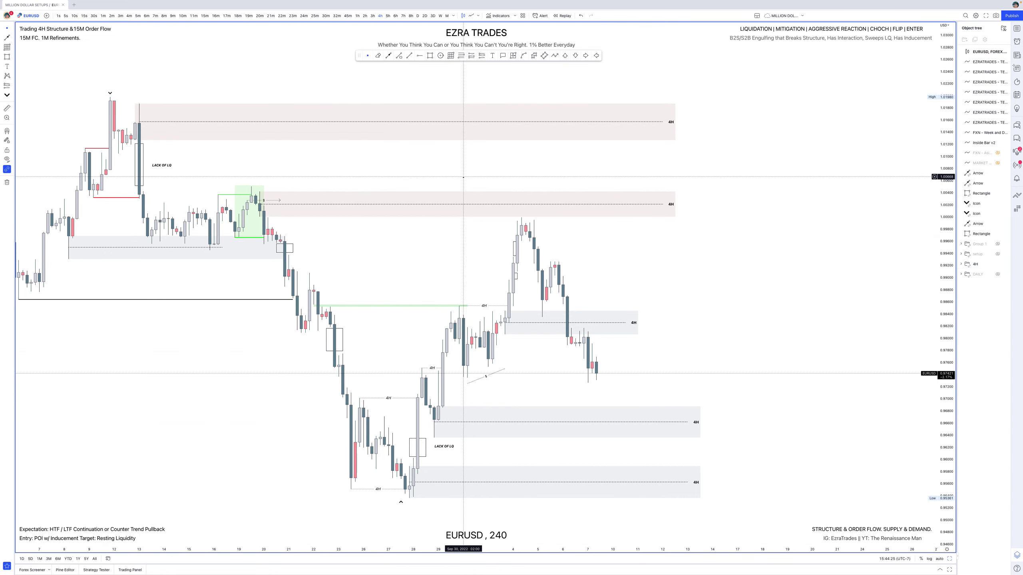
- Examine the two upper 4H supply zones and the latest rally high below them
scroll(465, 178, down, 3)
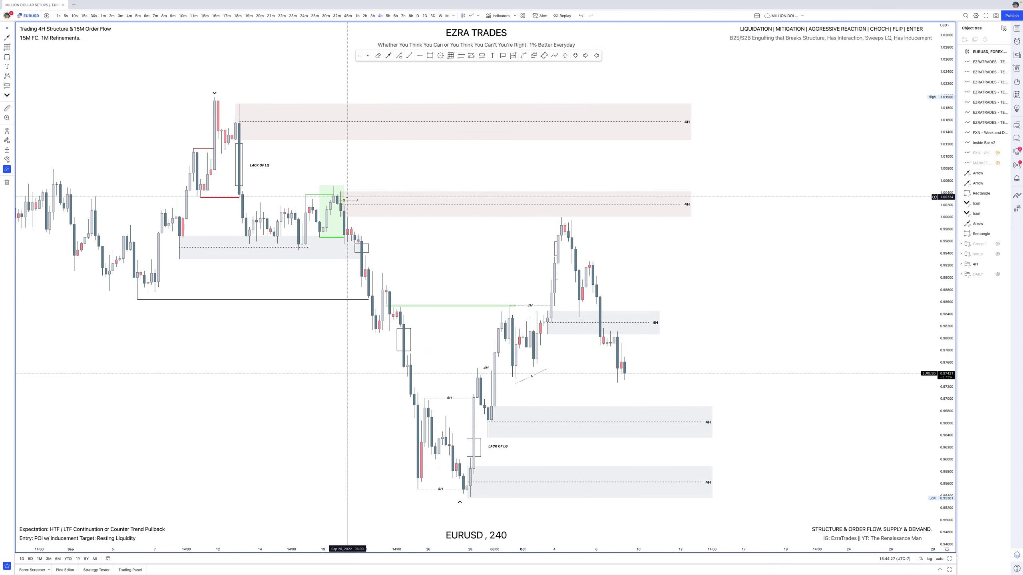
click(261, 137)
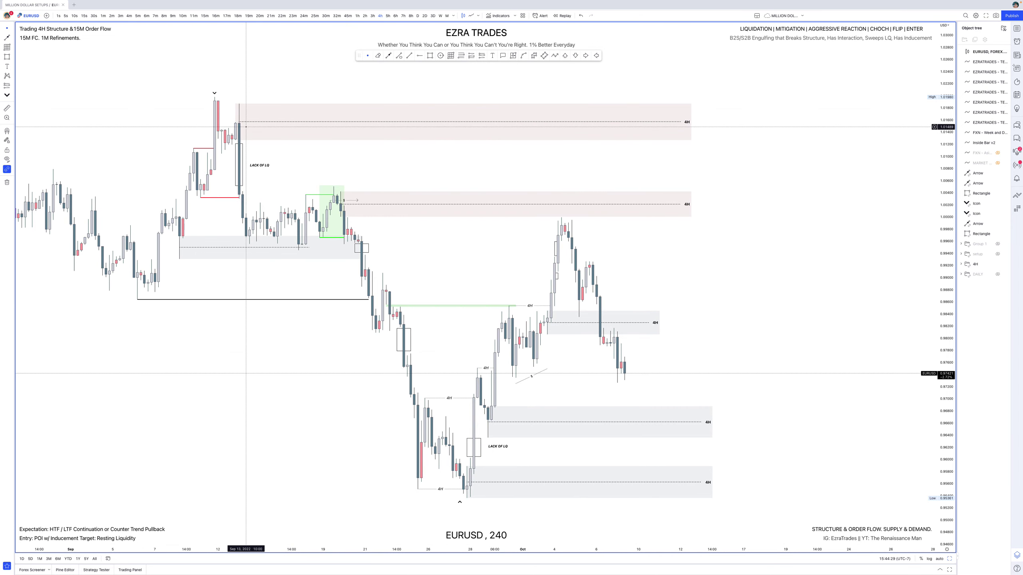
scroll(558, 188, up, 3)
scroll(555, 188, up, 1)
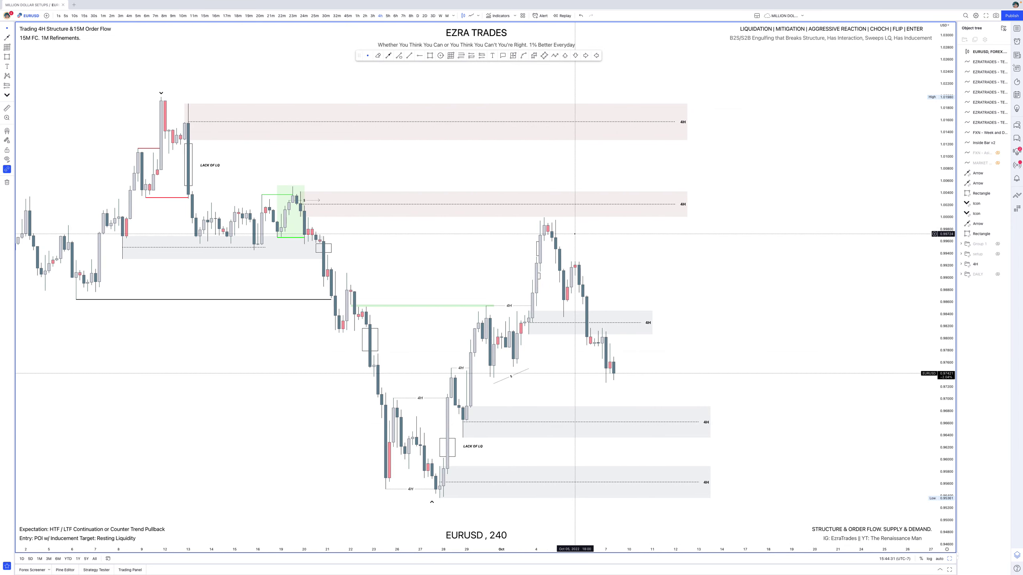
scroll(575, 234, up, 2)
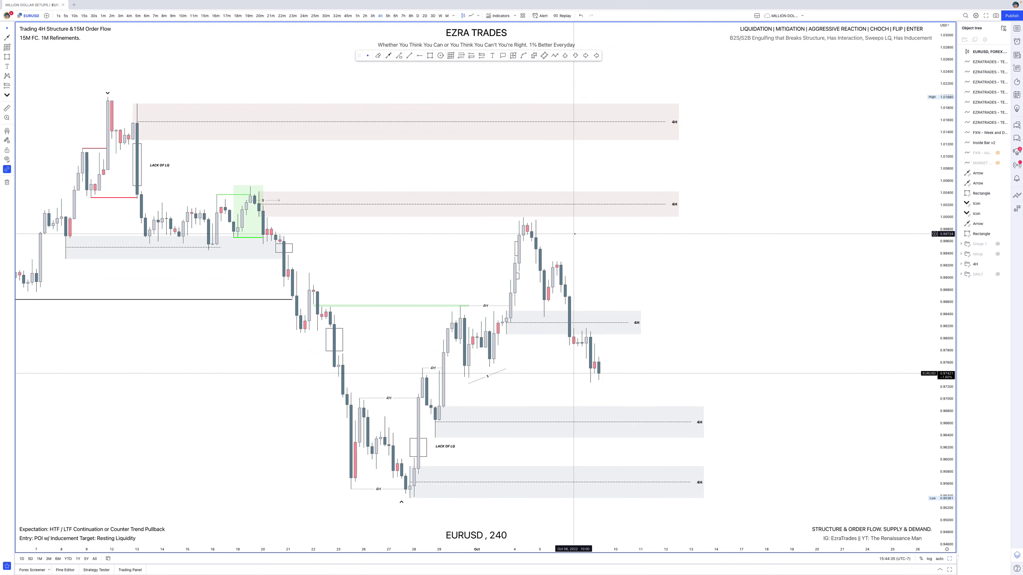
scroll(574, 234, up, 2)
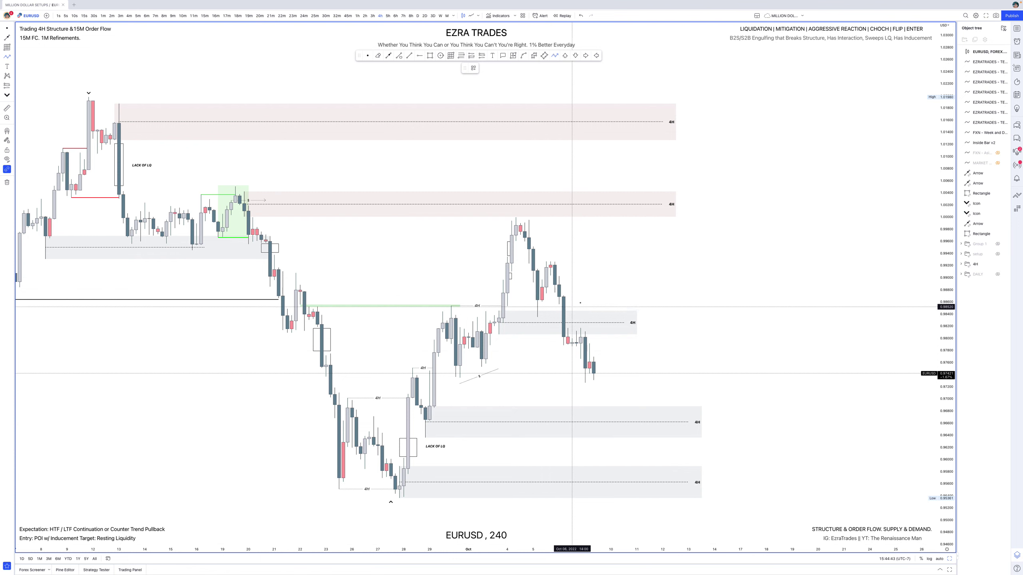
- Draw a zigzag path beside the latest candles, projecting pullbacks and sell-offs down to the lowest 4H demand zone
click(589, 292)
double_click(595, 304)
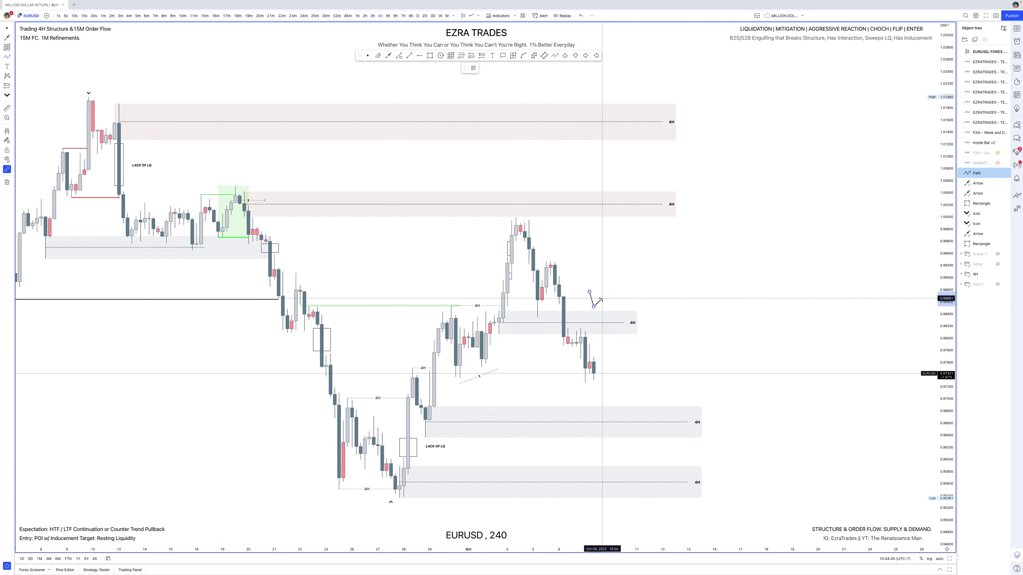
click(602, 298)
click(607, 321)
click(619, 290)
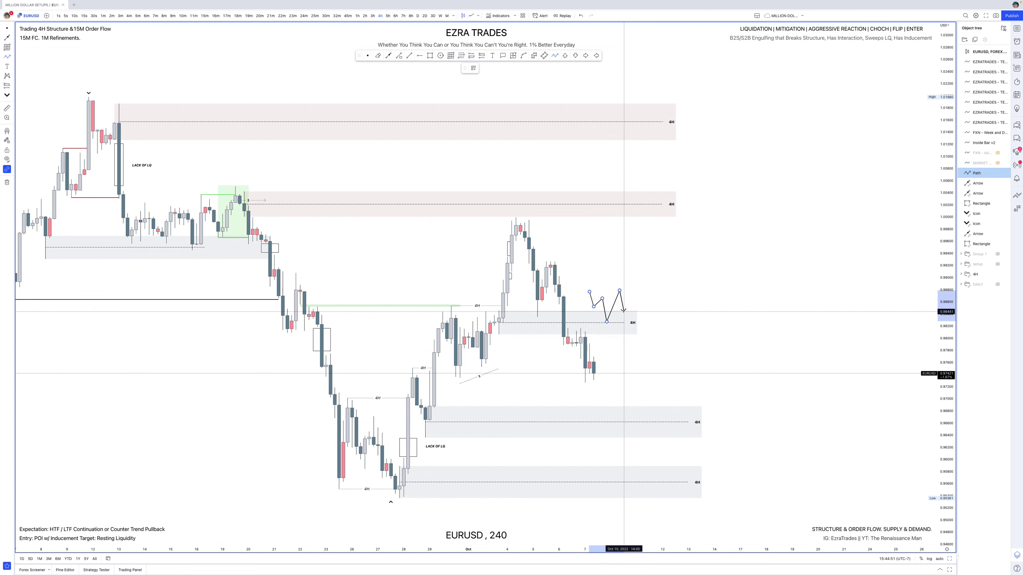
click(624, 314)
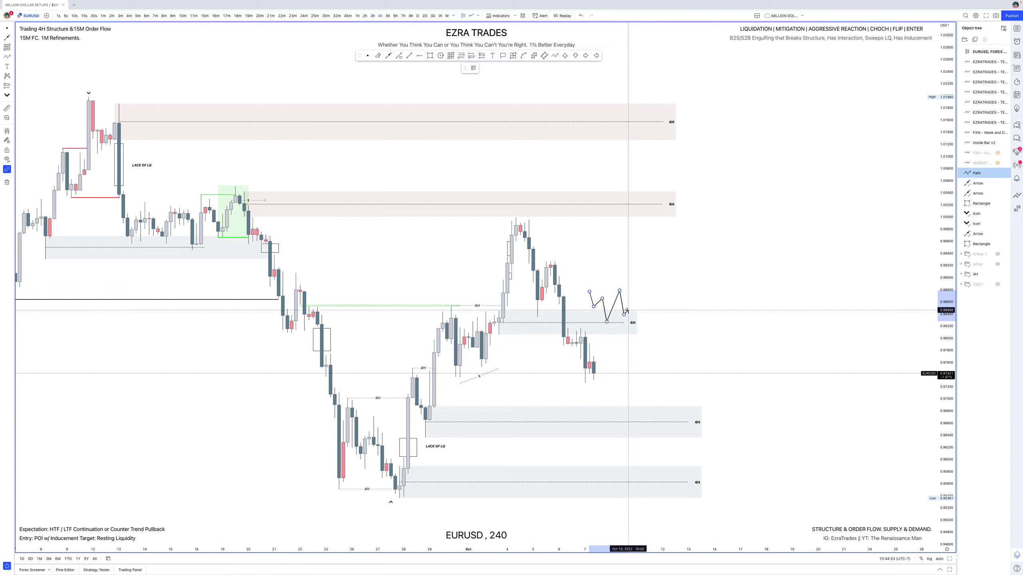
click(628, 308)
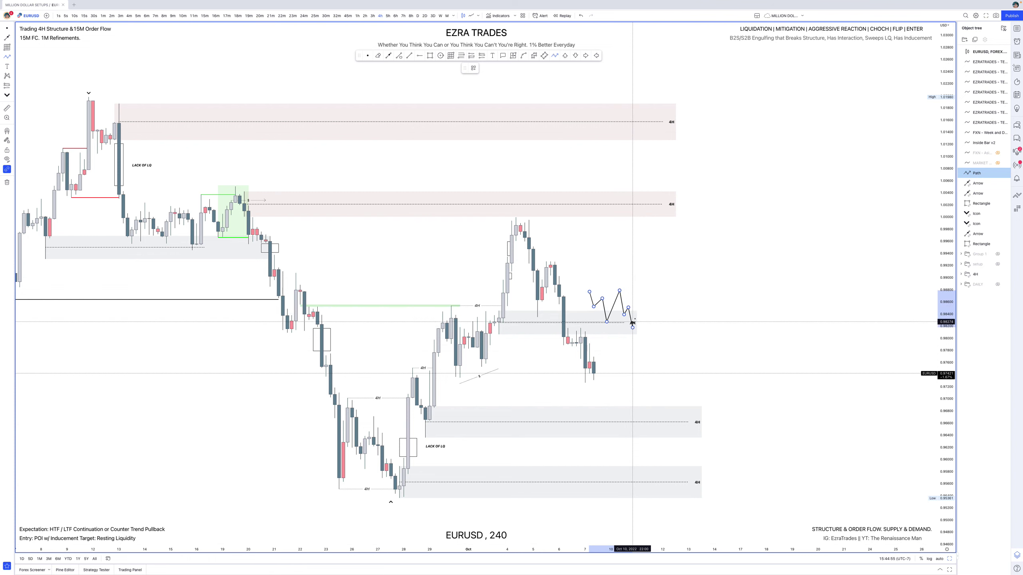
click(632, 327)
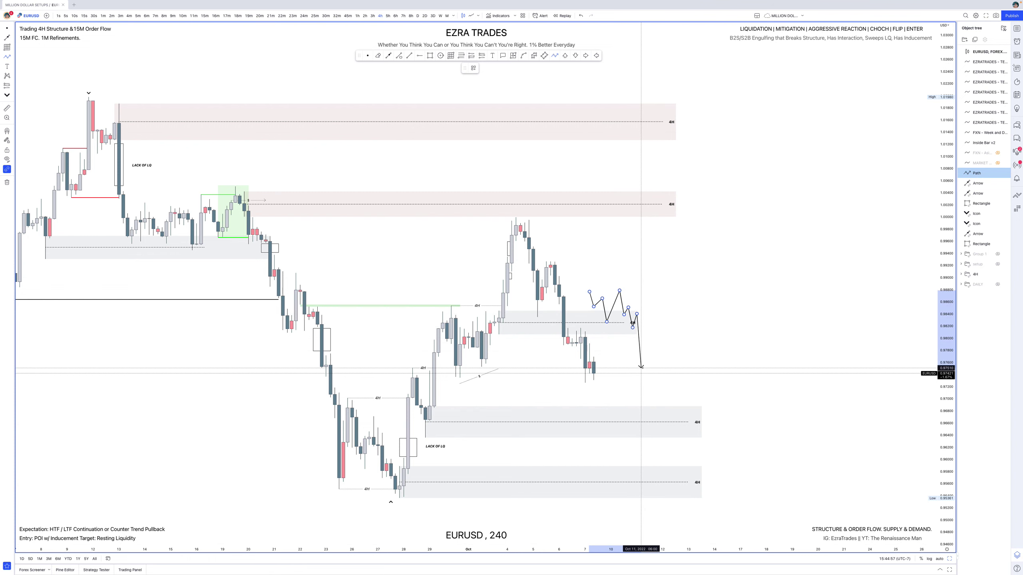
click(654, 388)
click(658, 377)
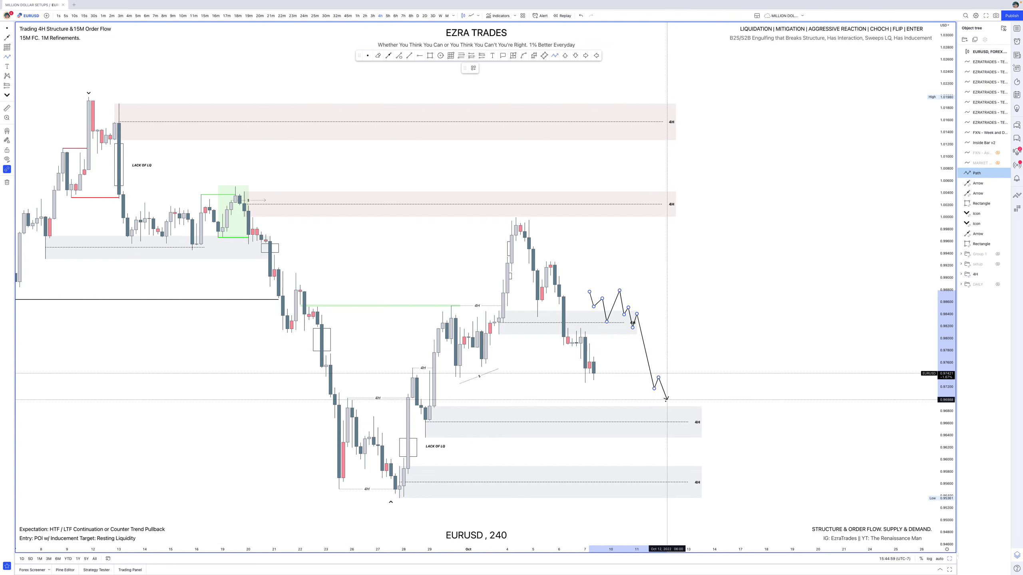
click(667, 400)
click(671, 390)
click(676, 414)
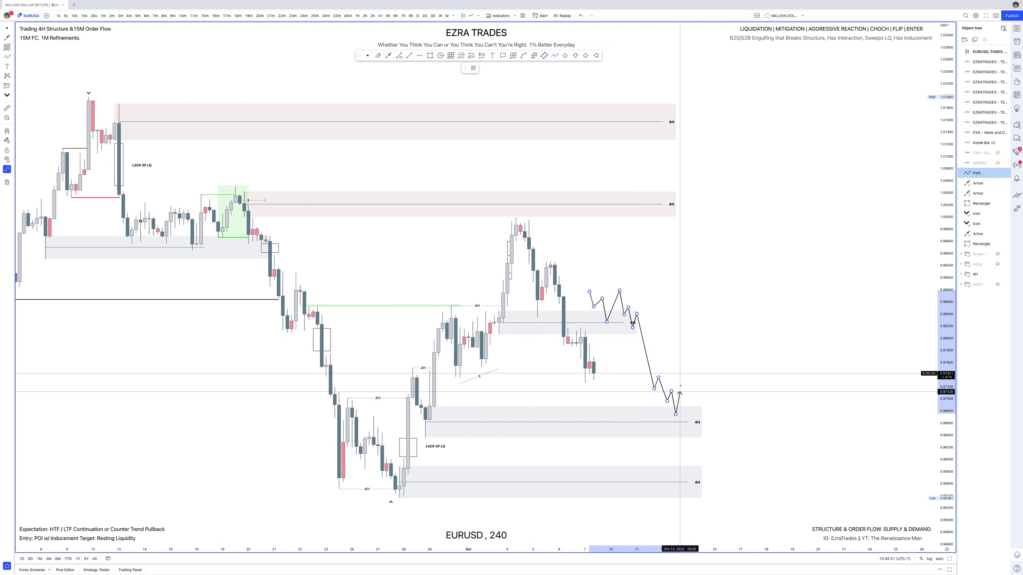
click(685, 381)
click(689, 398)
click(697, 371)
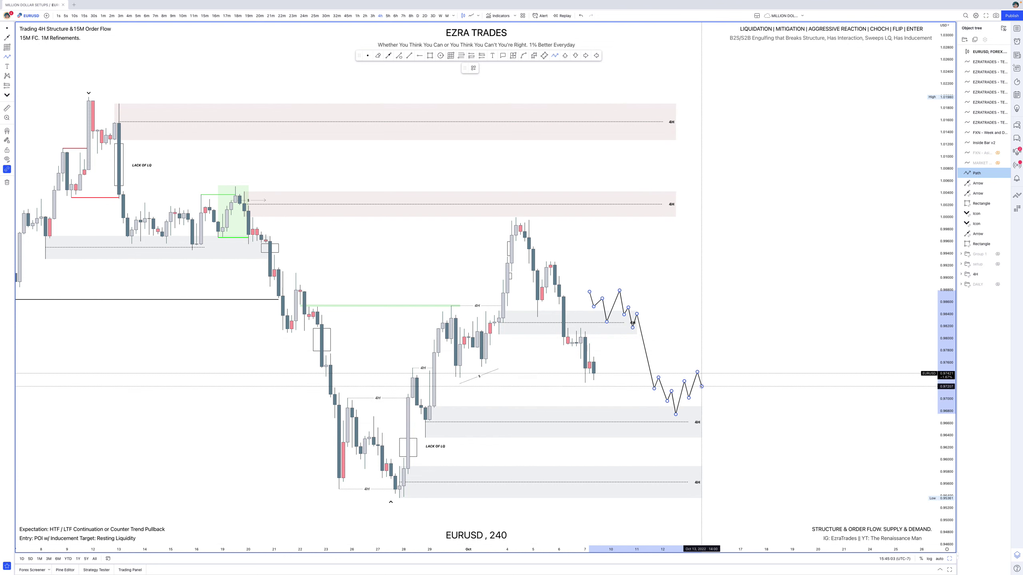
click(702, 387)
click(705, 363)
click(710, 394)
click(714, 376)
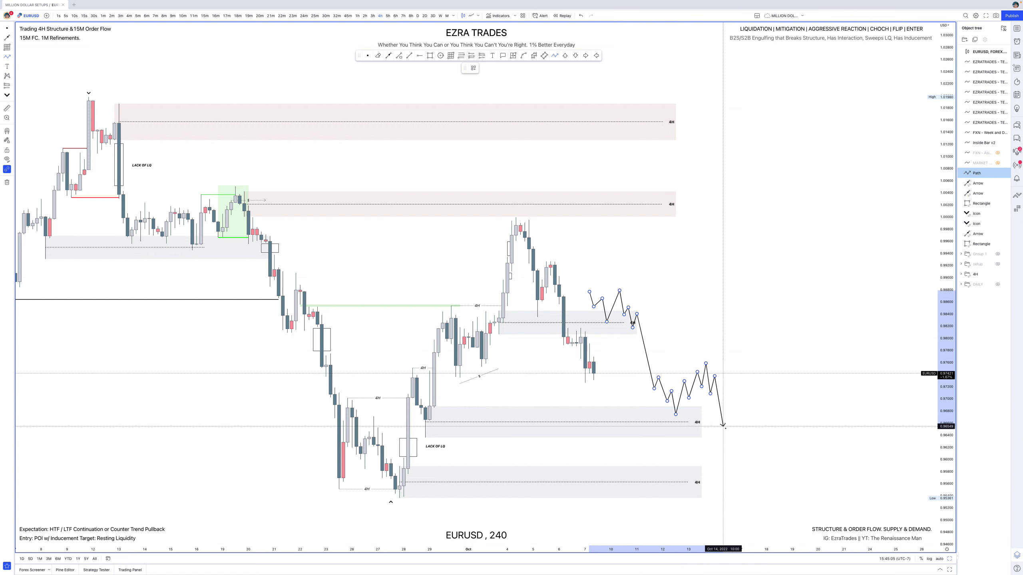
click(727, 445)
click(736, 422)
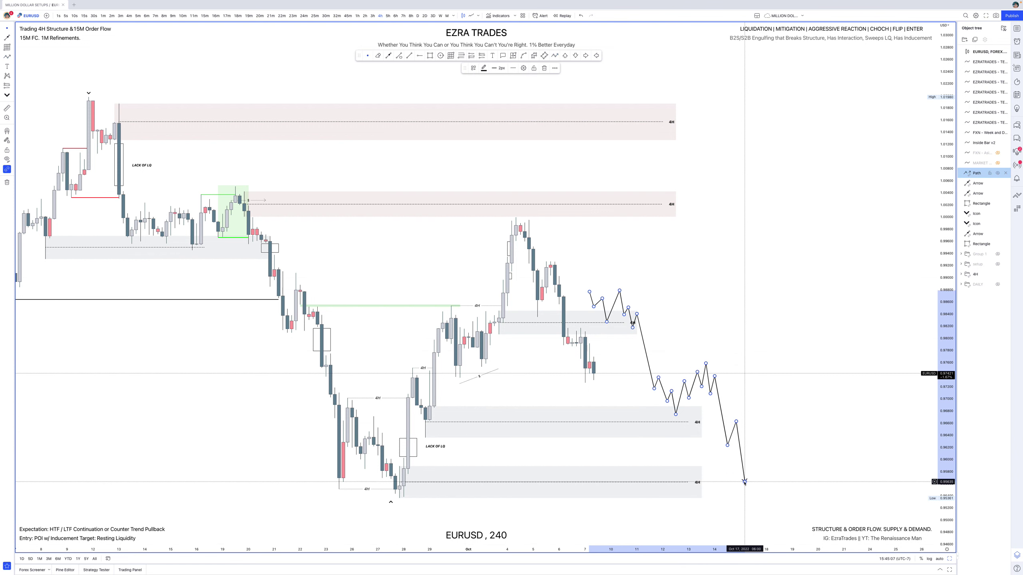
- Delete the projected zigzag path from the chart
key(Escape)
click(573, 424)
click(536, 385)
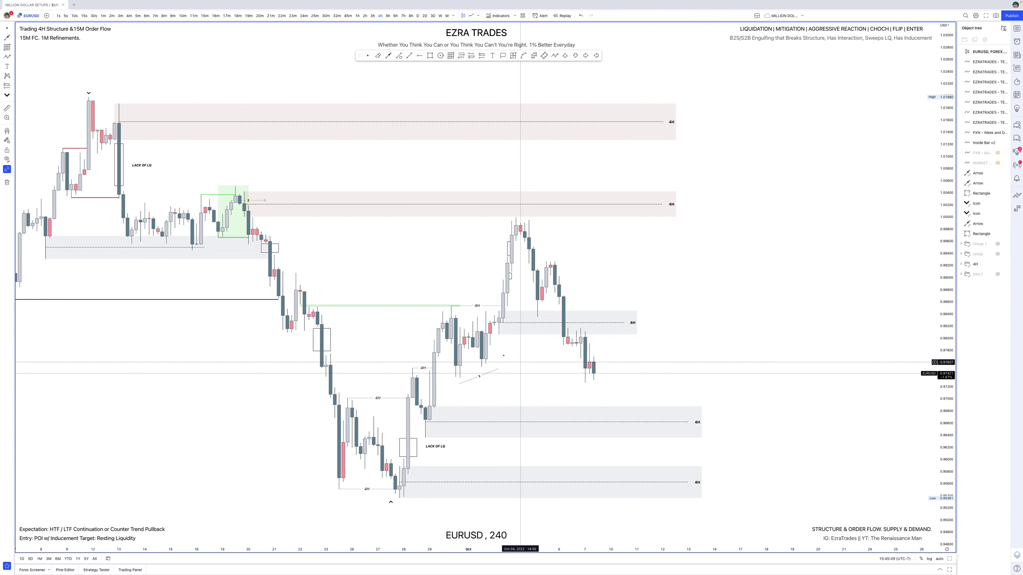
- Examine the 4H swing points around the range low, from the first low and its pullback high to the lowest demand zone
scroll(490, 350, up, 2)
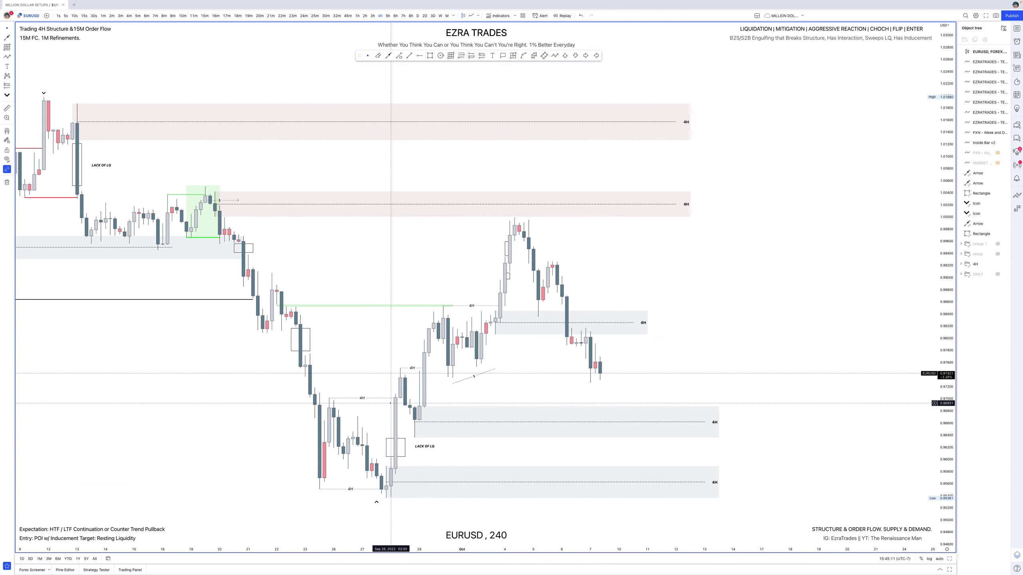
scroll(364, 401, up, 1)
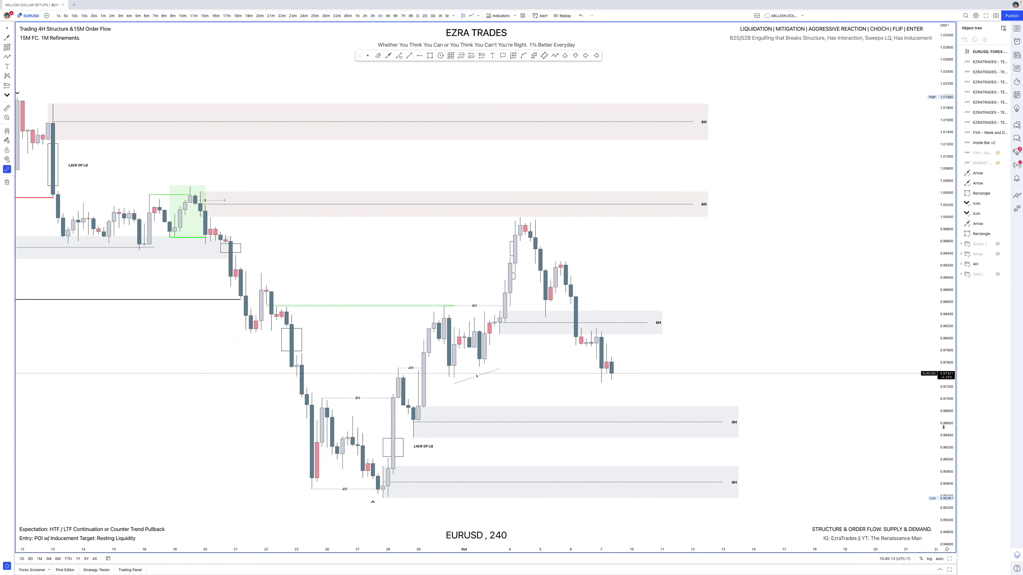
drag(942, 419, 943, 366)
drag(866, 337, 879, 271)
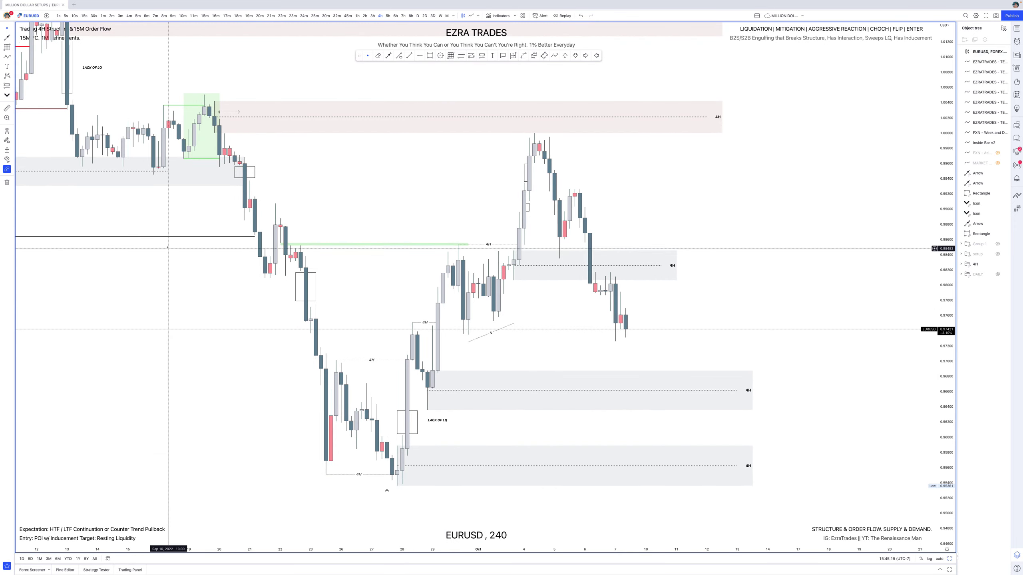
scroll(210, 247, down, 3)
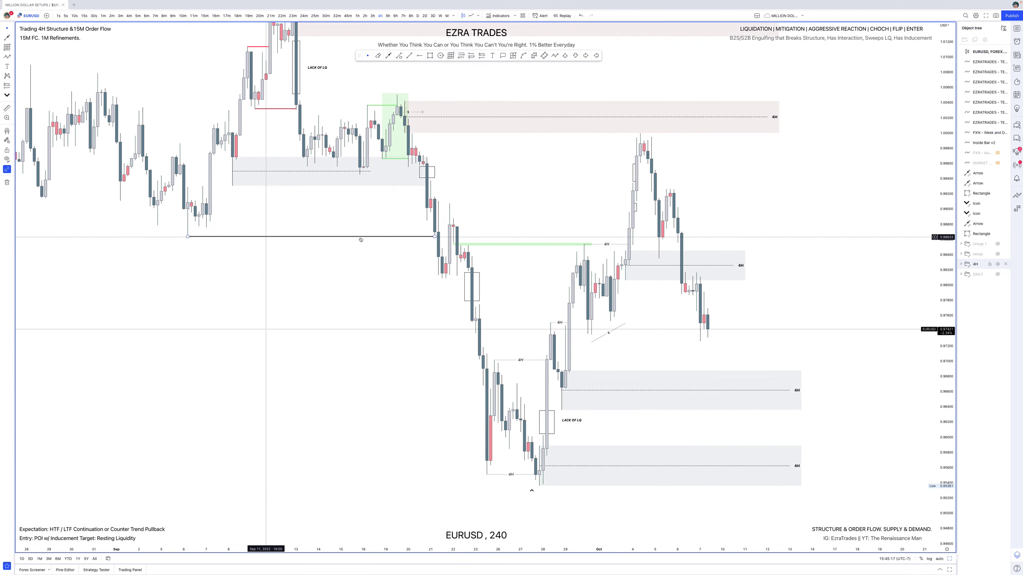
scroll(427, 246, up, 4)
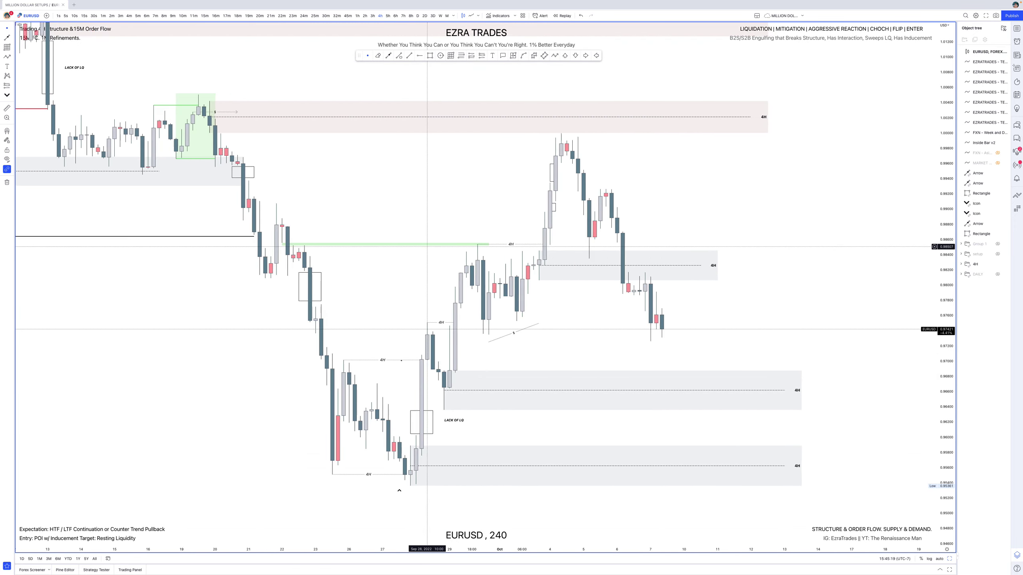
click(329, 475)
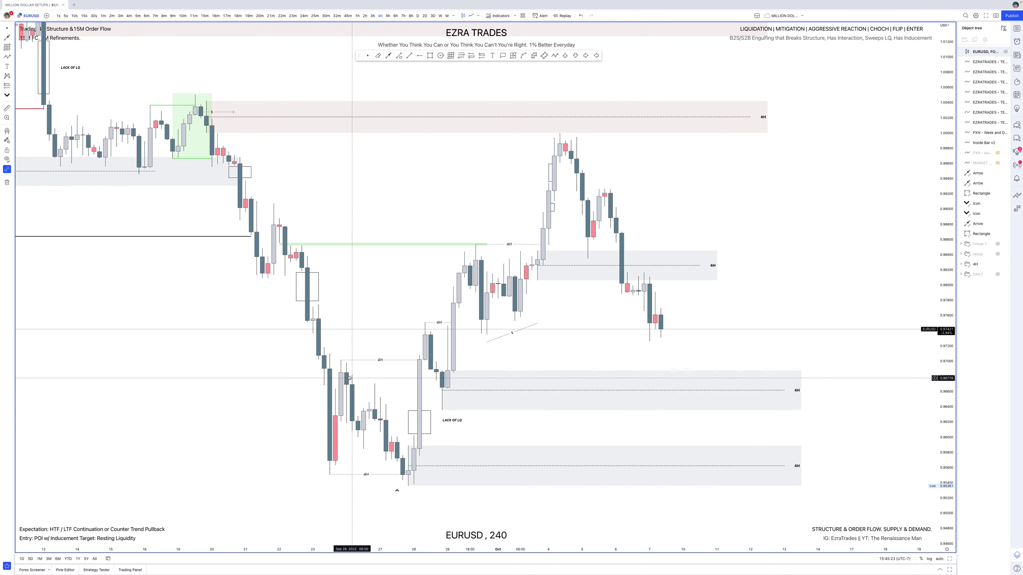
click(342, 360)
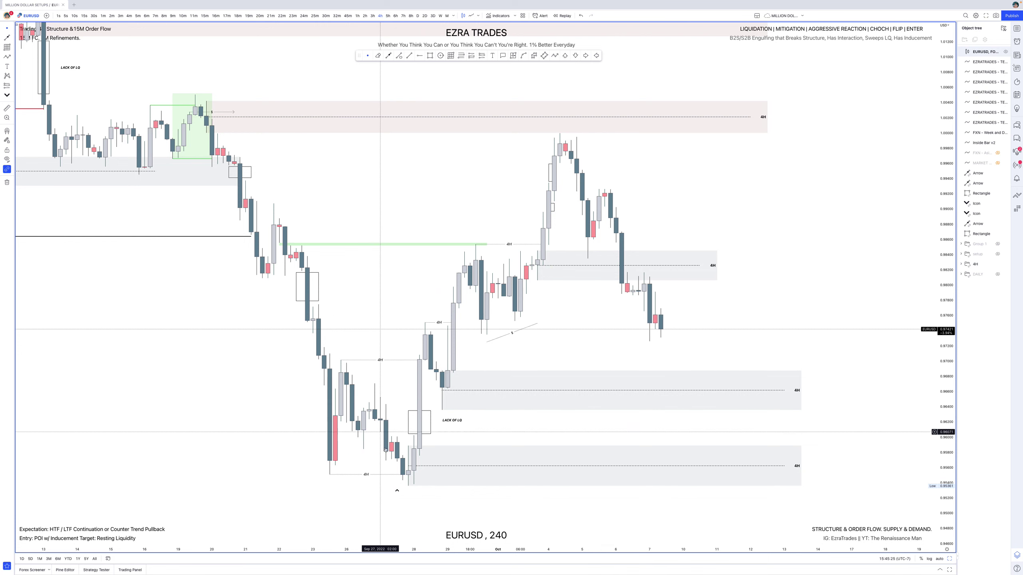
click(397, 468)
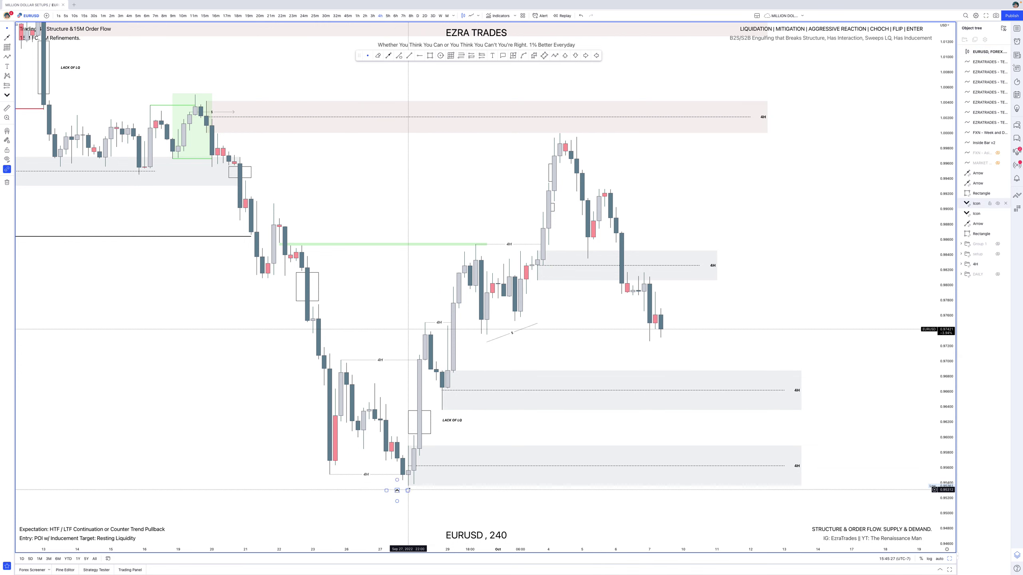
click(342, 361)
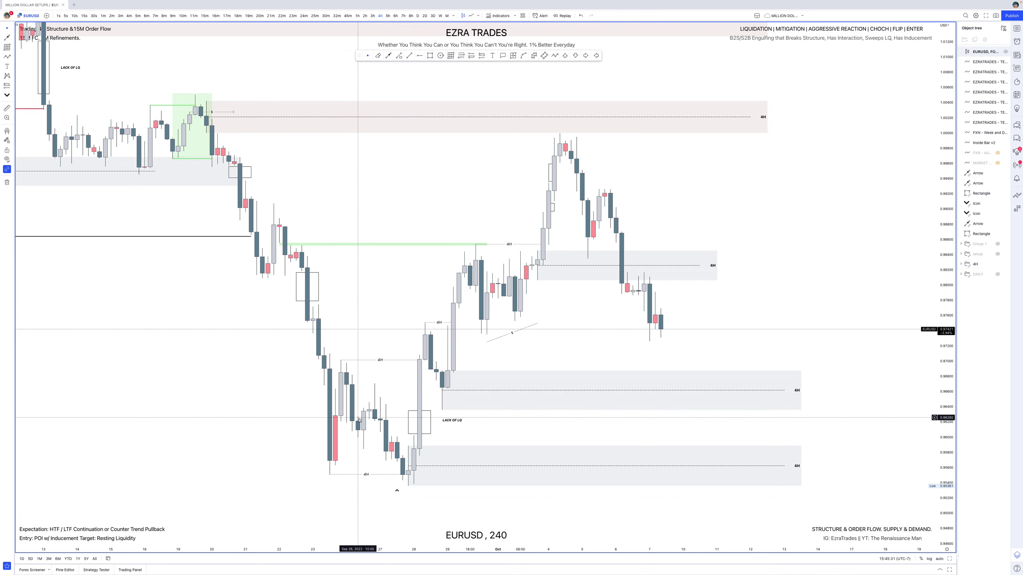
click(395, 444)
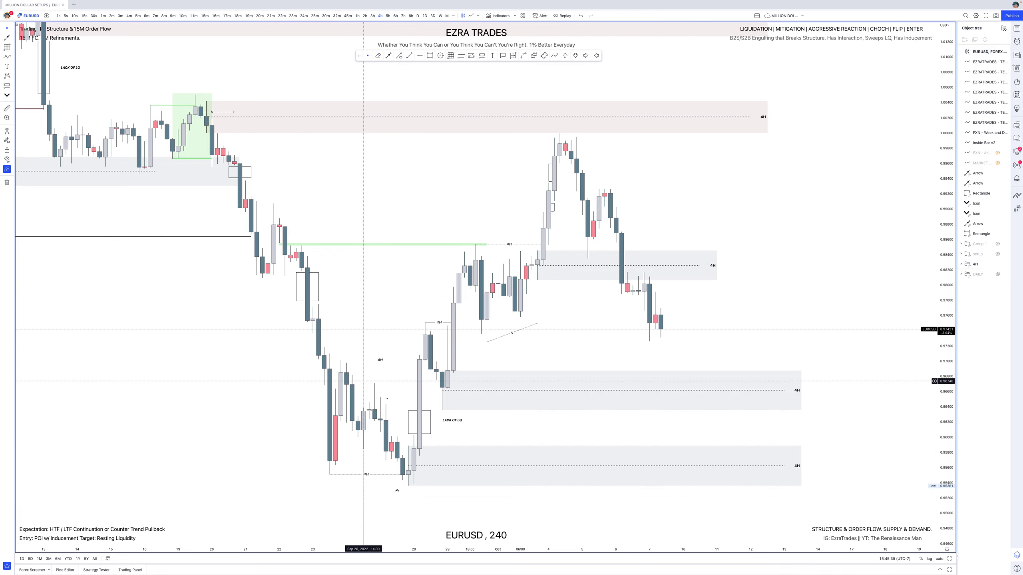
click(408, 485)
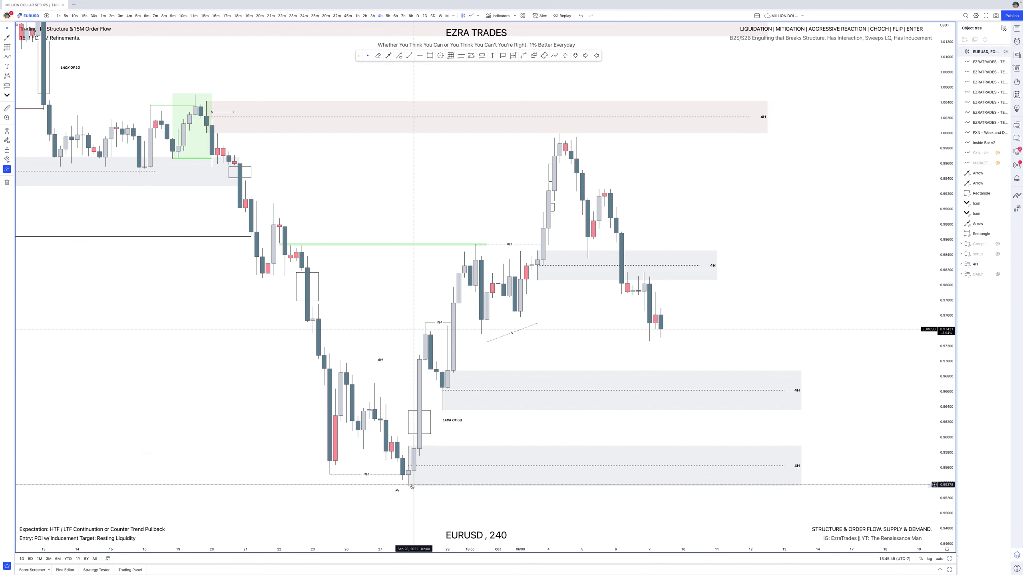
- Show the DAILY group to compare the daily low with the lowest 4H demand zone, and hide it again
click(998, 274)
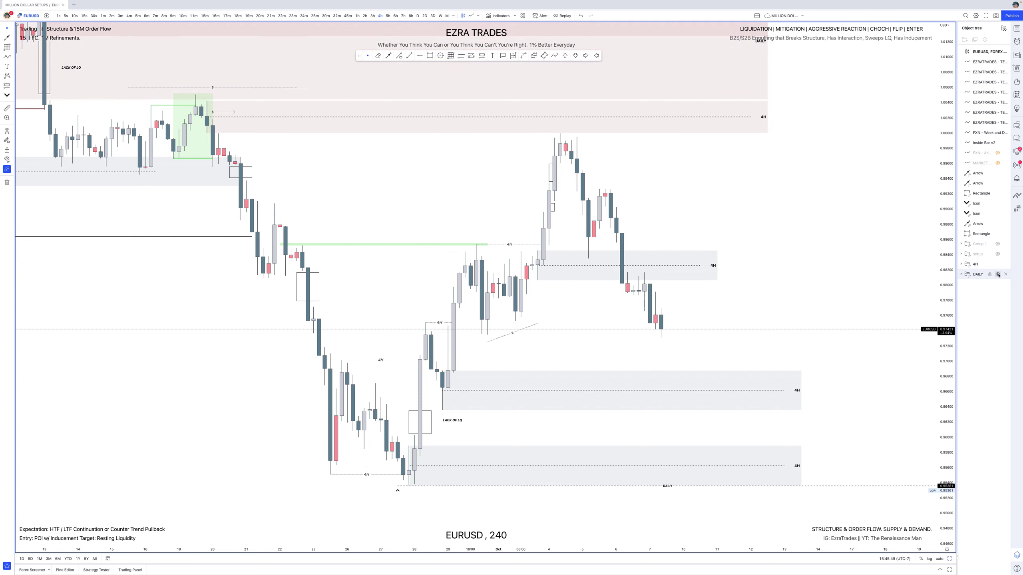
click(998, 275)
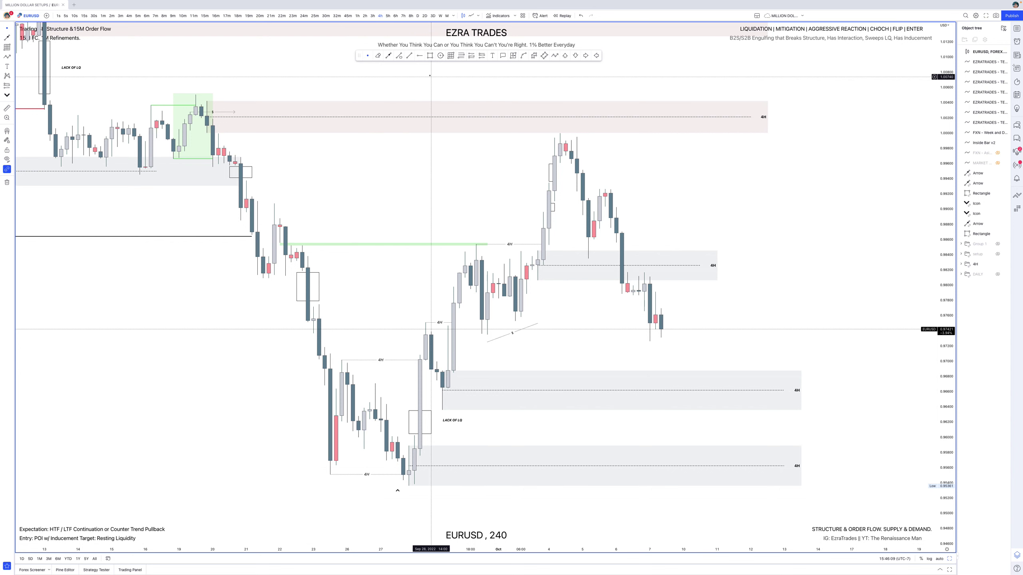
- Box the first 4H swing range around the range low with a rectangle, apply the DEMAND LEVEL 3 template, and remove it again
click(430, 56)
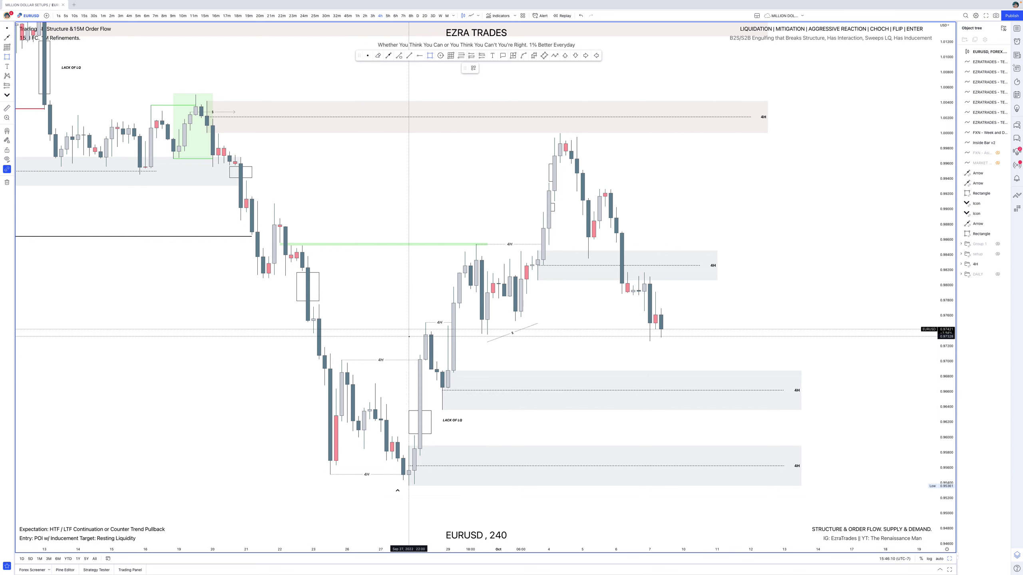
click(342, 360)
click(420, 486)
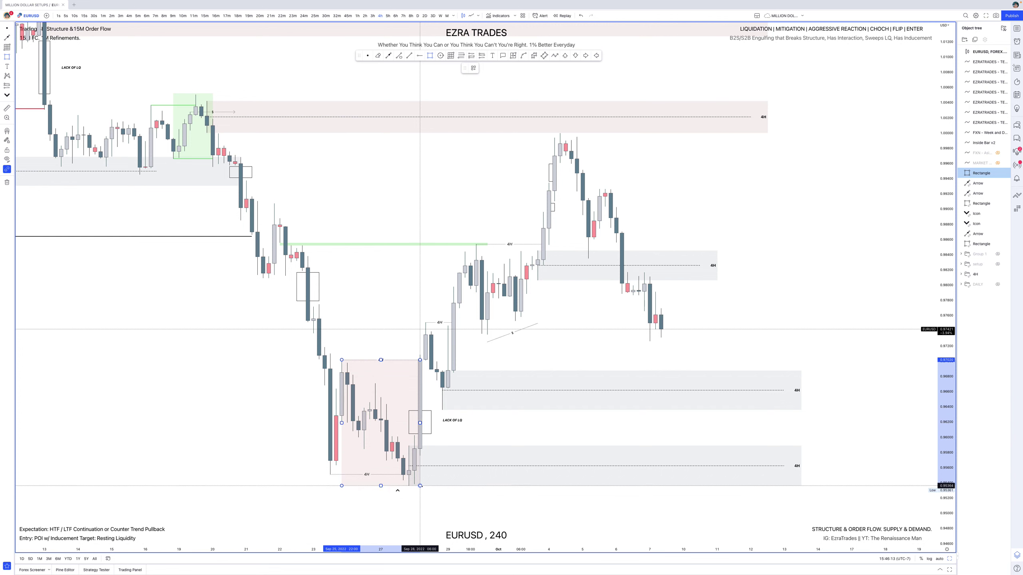
click(473, 68)
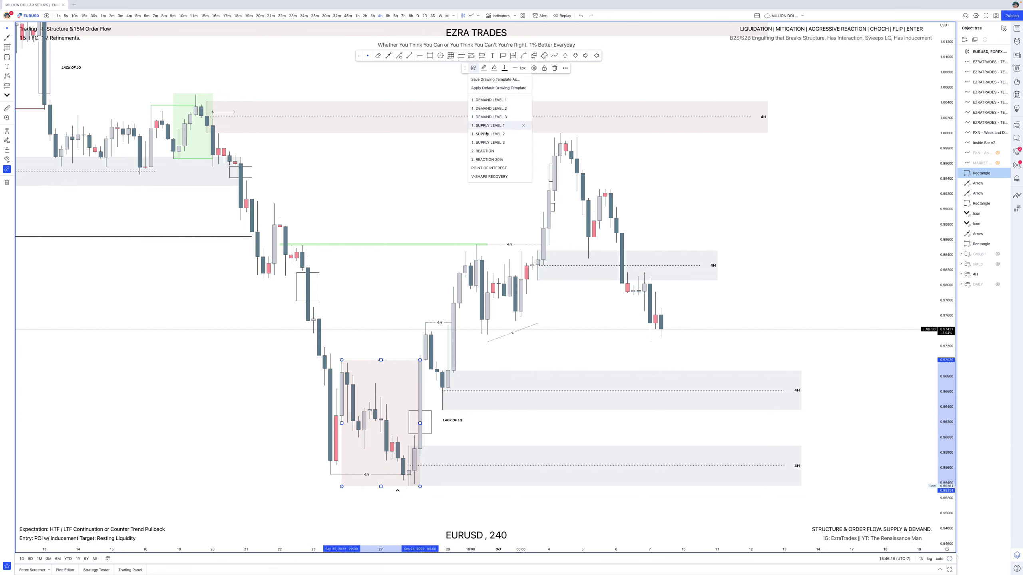
click(489, 118)
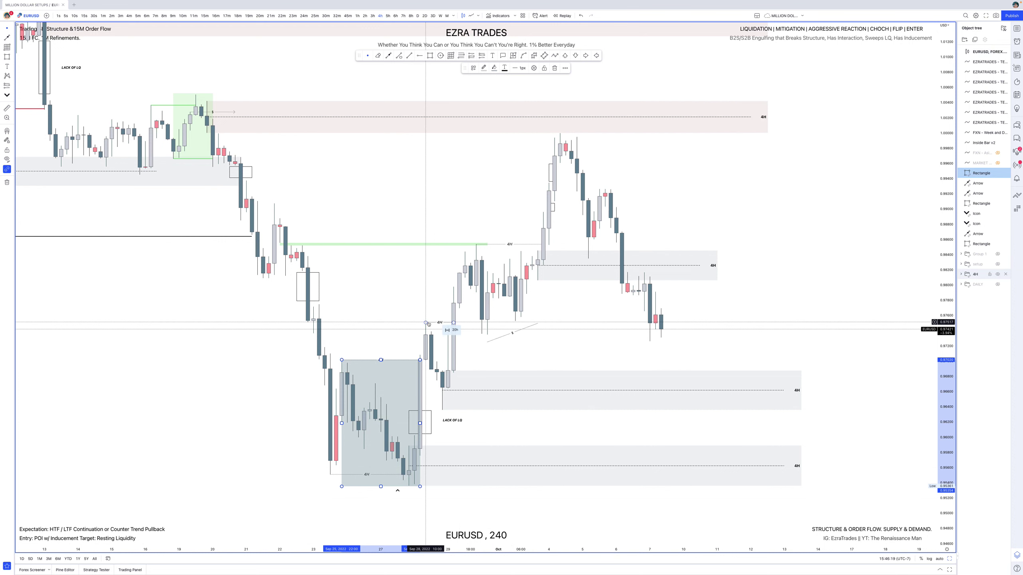
key(Delete)
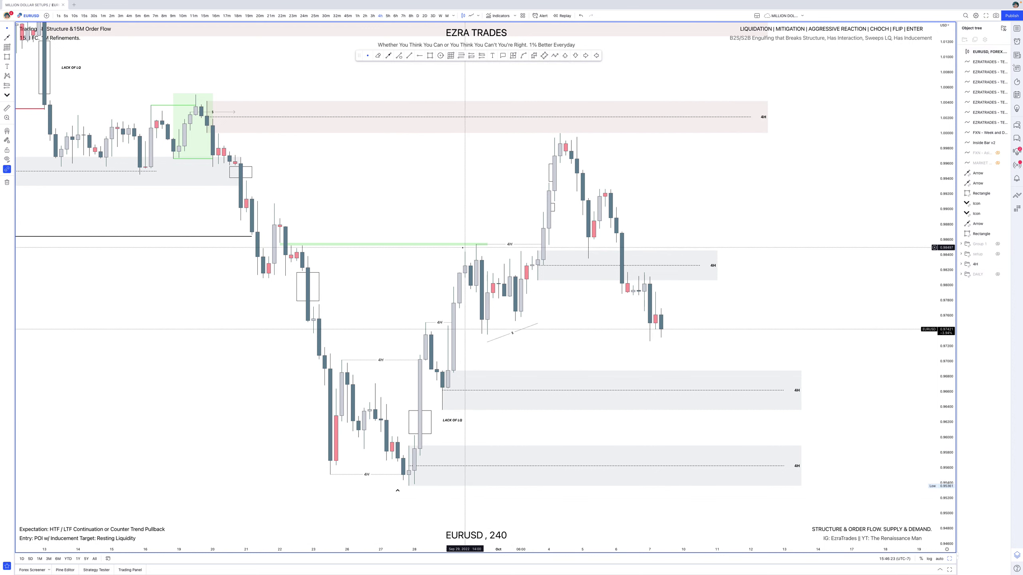
- Draw a rectangle over the second 4H swing, from its high down to the base of the upper of the two low demand zones
click(430, 56)
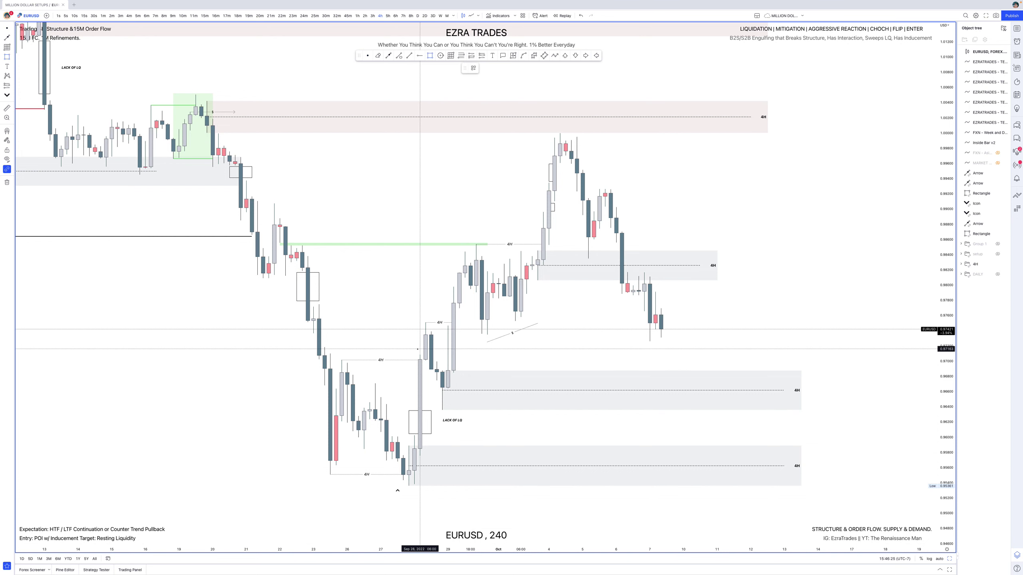
click(426, 322)
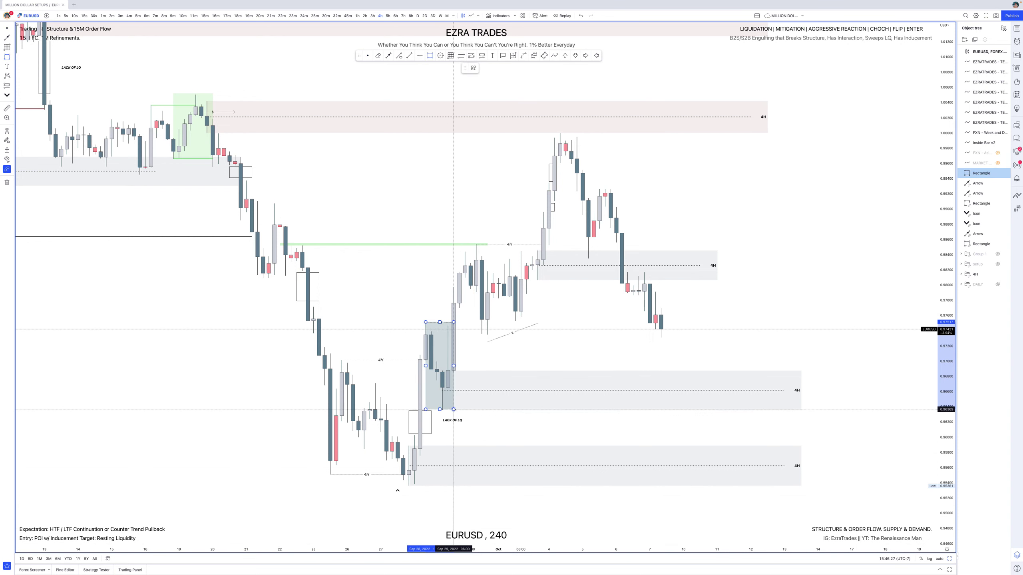
click(455, 411)
click(508, 350)
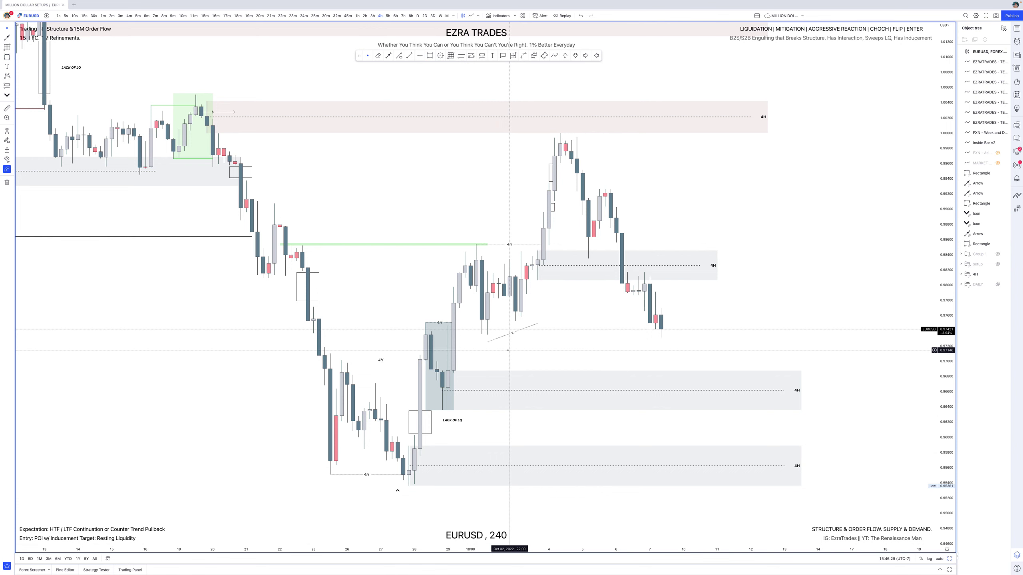
scroll(508, 350, up, 2)
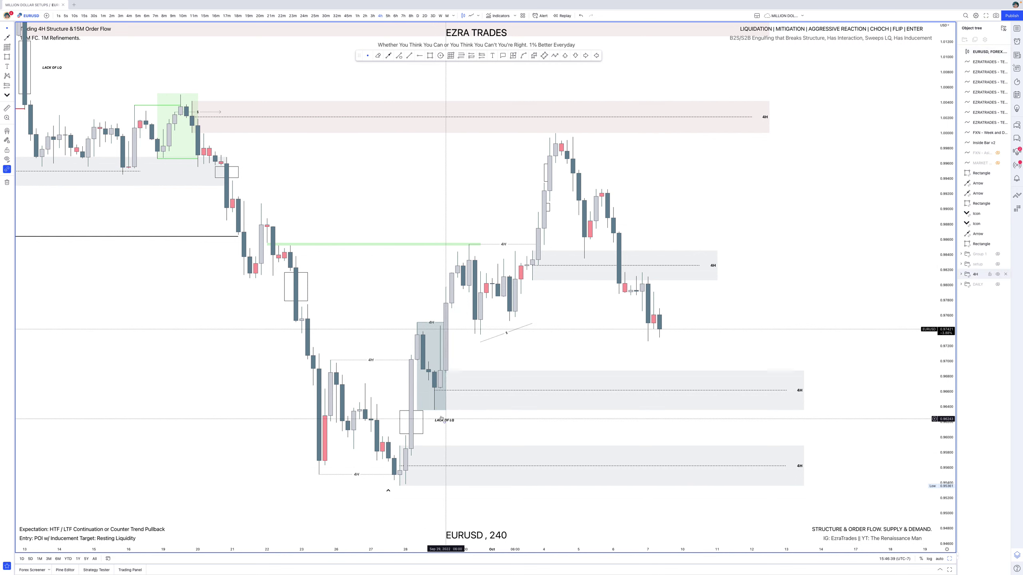
- Delete the rectangle covering the second 4H swing
click(446, 363)
click(442, 341)
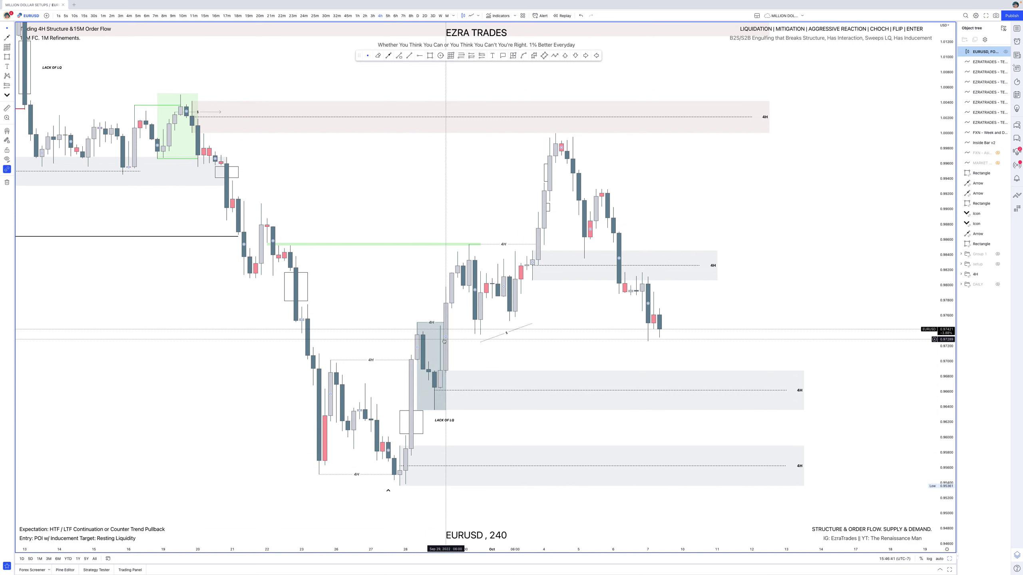
click(418, 399)
key(Delete)
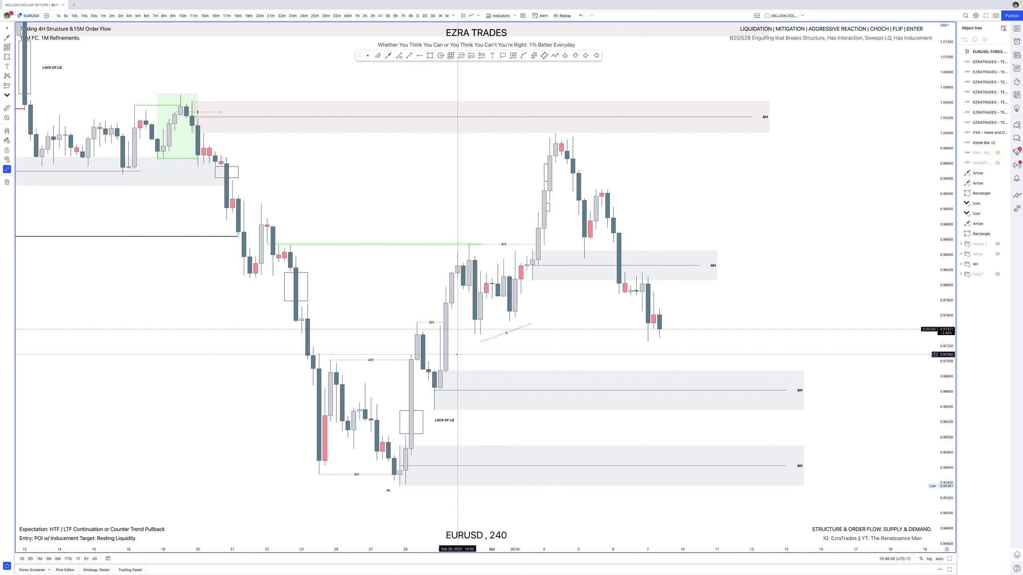
- Mark the swing high at the green 4H level with a downward chevron and the low above LACK OF LQ with an upward chevron
click(469, 244)
click(472, 247)
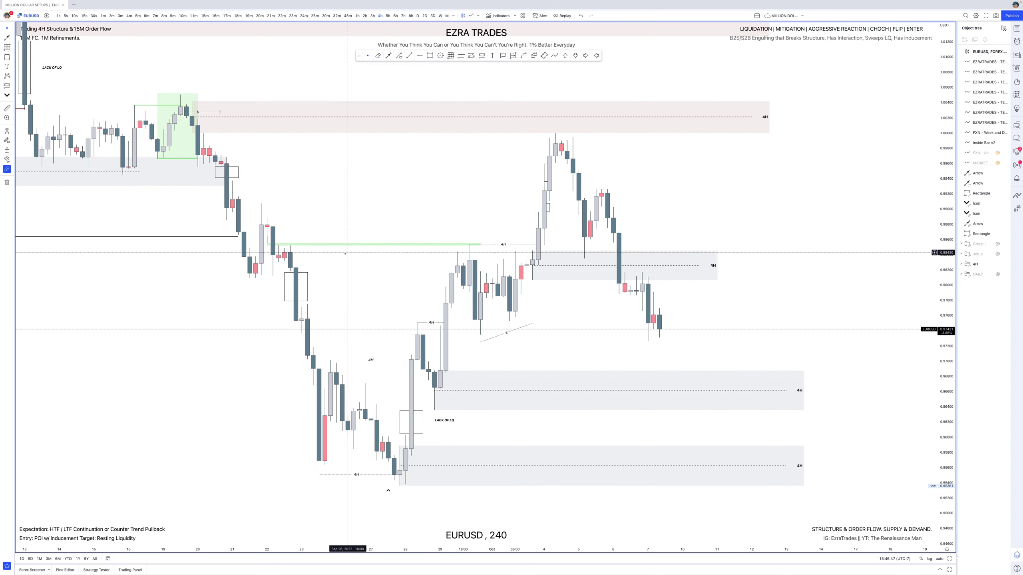
click(267, 244)
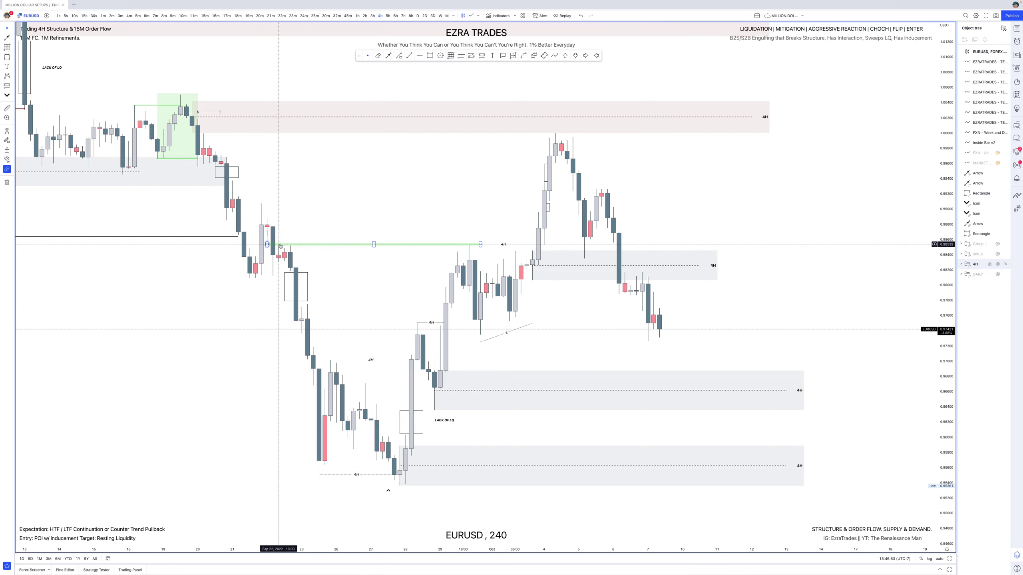
click(471, 254)
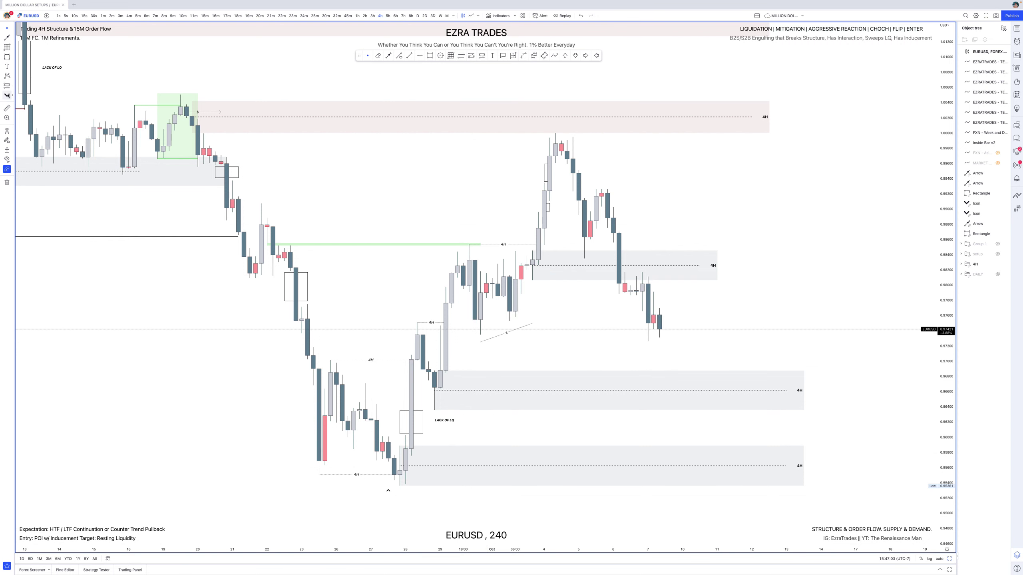
click(469, 243)
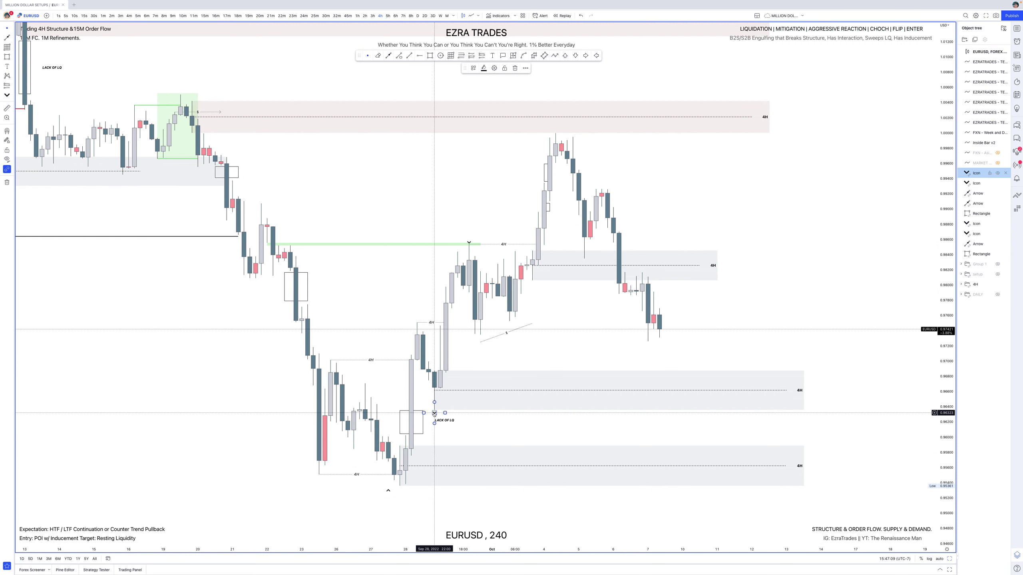
drag(434, 402, 435, 422)
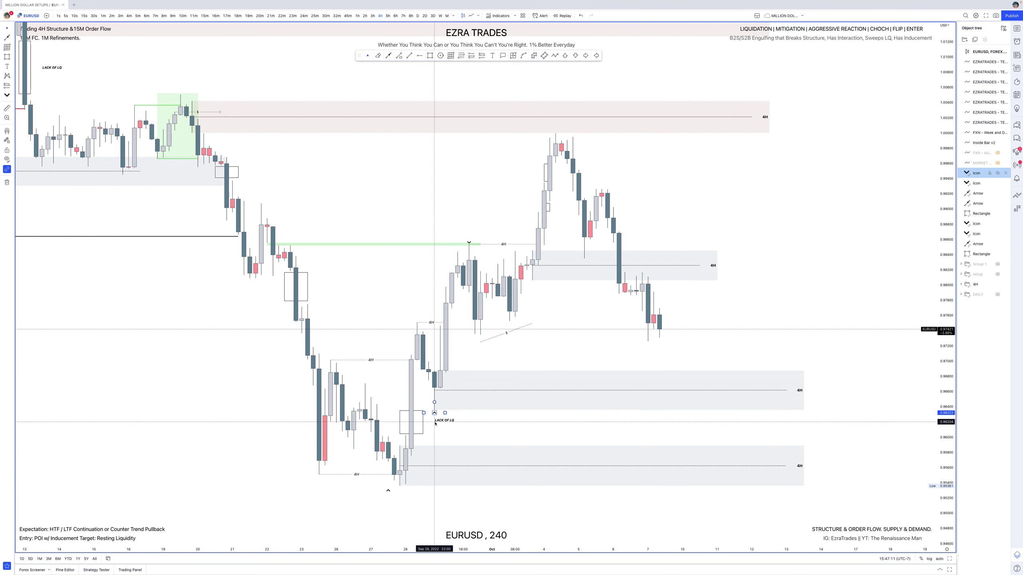
click(471, 245)
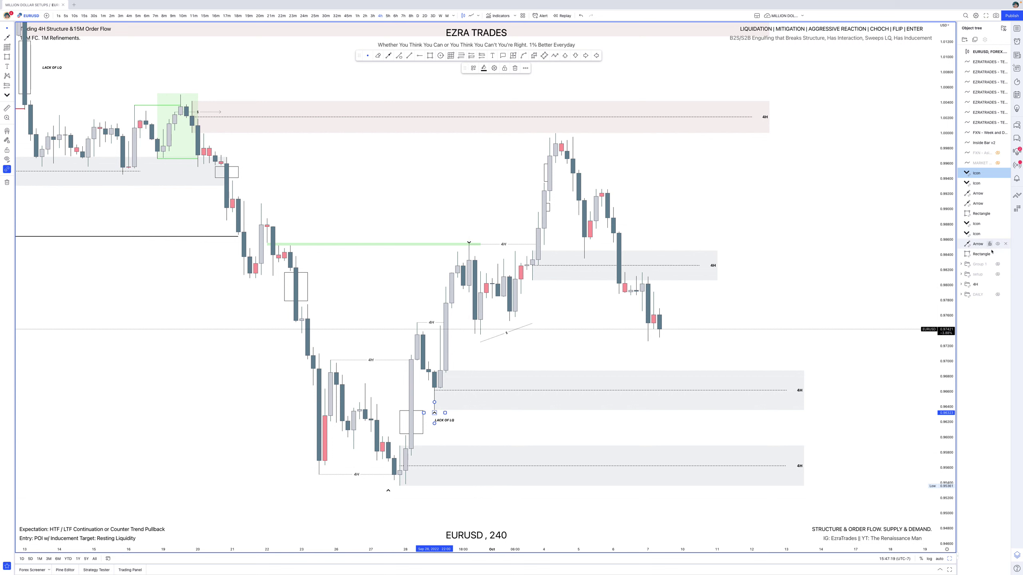
- Show the DAILY group to check the daily range against the marked 4H swing, and hide it again
click(997, 295)
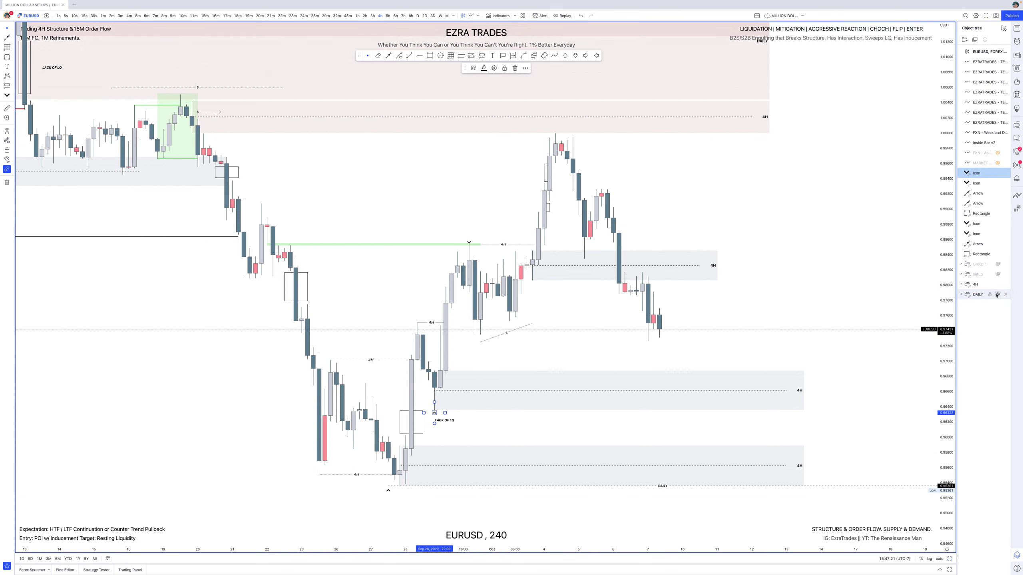
click(997, 295)
scroll(704, 245, down, 3)
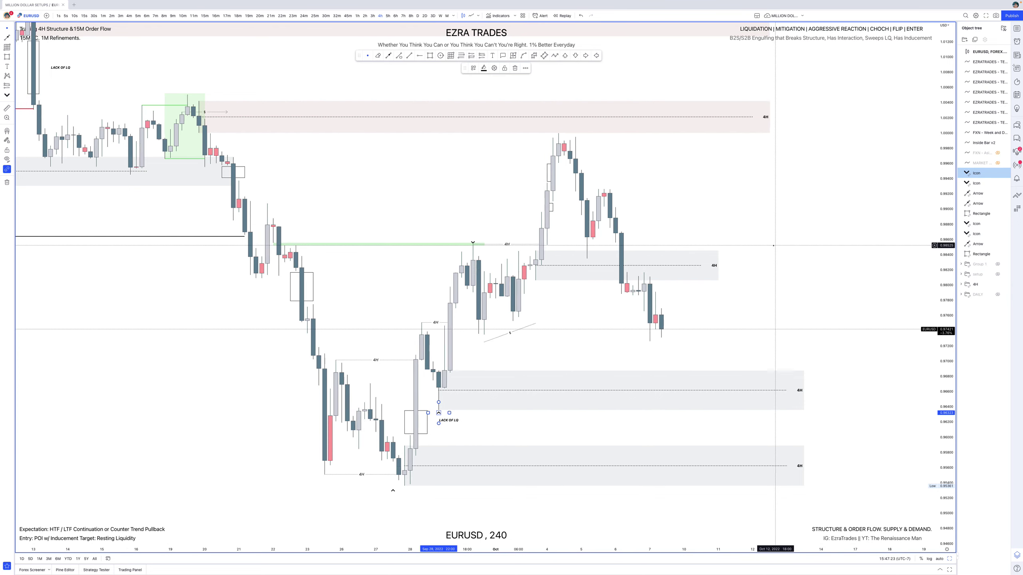
- Draw a Gann Box spanning the whole range, anchored at the range high of September 11 and the range low
drag(946, 155, 946, 195)
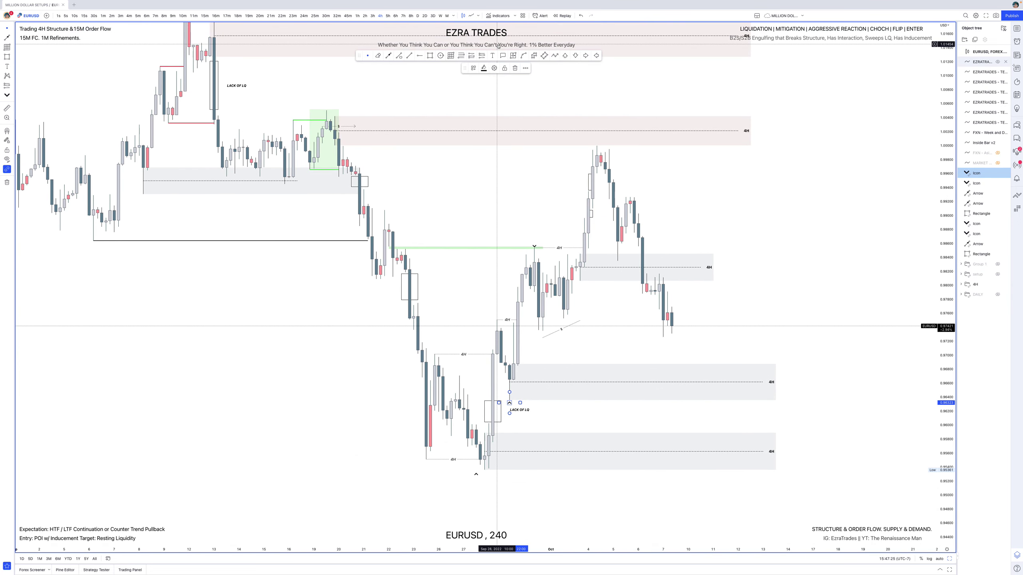
click(452, 55)
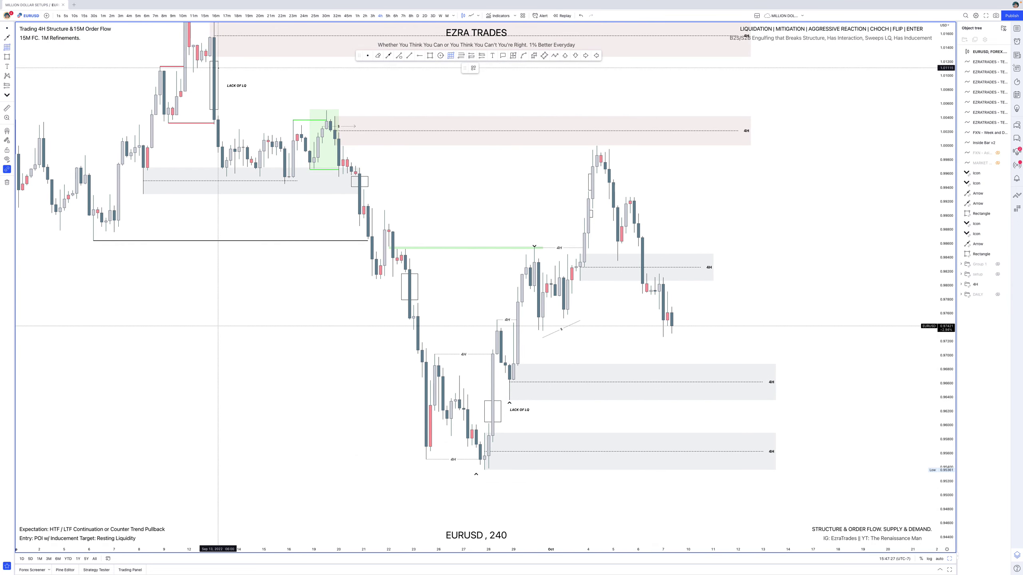
mouse_move(226, 68)
mouse_down()
mouse_move(439, 319)
mouse_move(513, 472)
mouse_up()
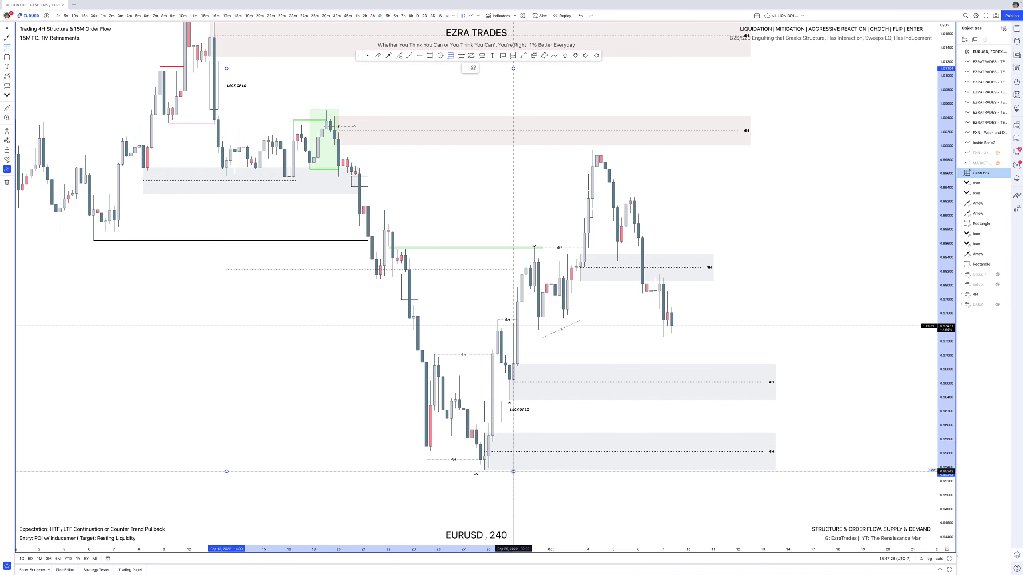
drag(491, 224, 492, 320)
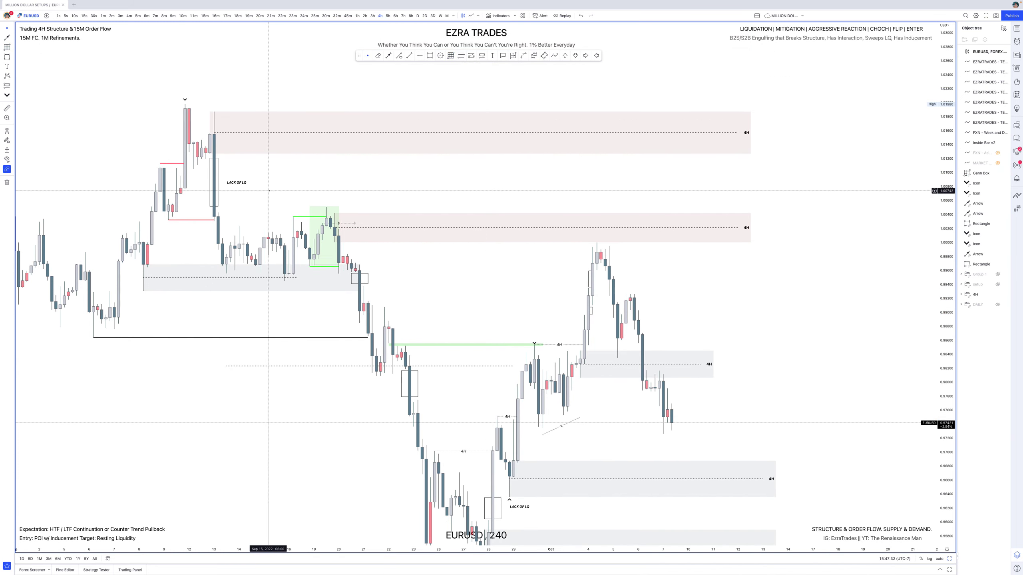
click(227, 366)
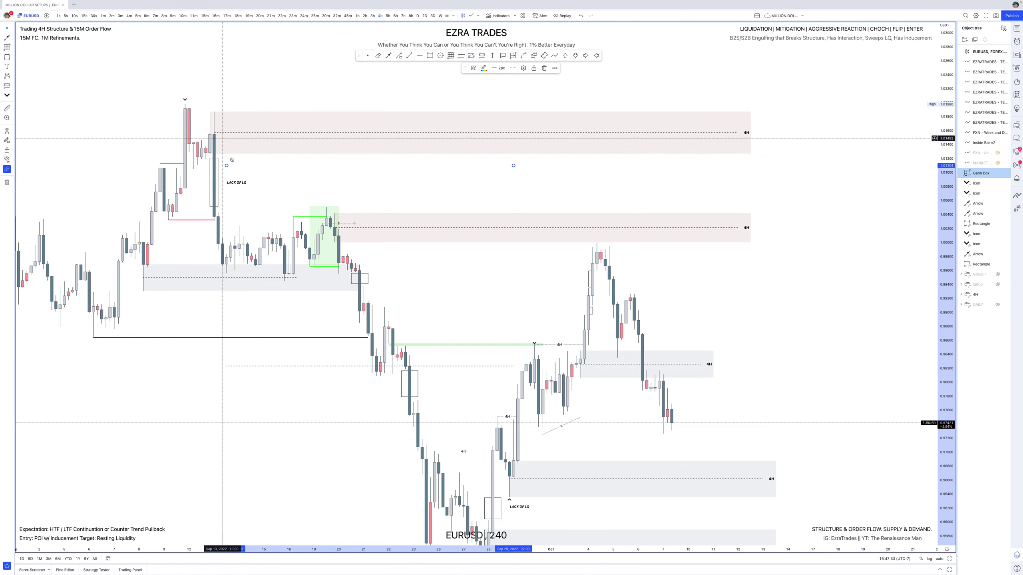
drag(227, 166, 176, 104)
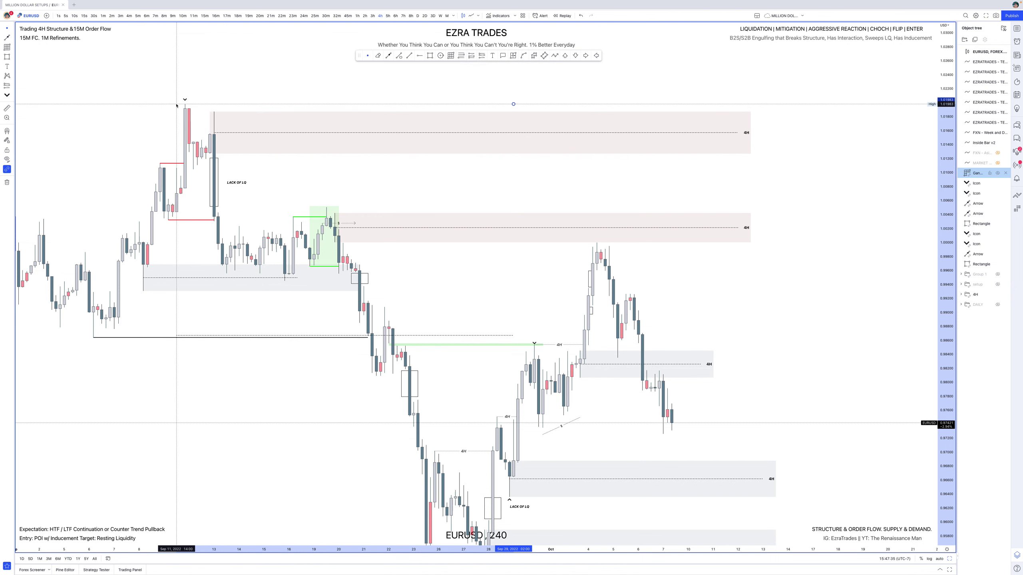
drag(483, 282, 471, 183)
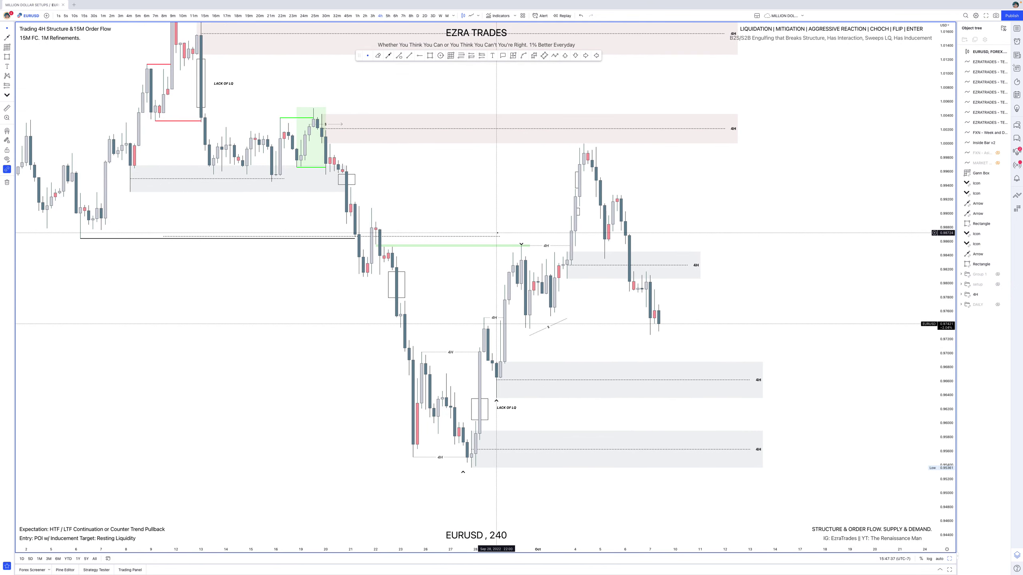
- Set the Gann Box's line style to solid and shift the box to later dates so its midline ends above the marked swing high
click(498, 238)
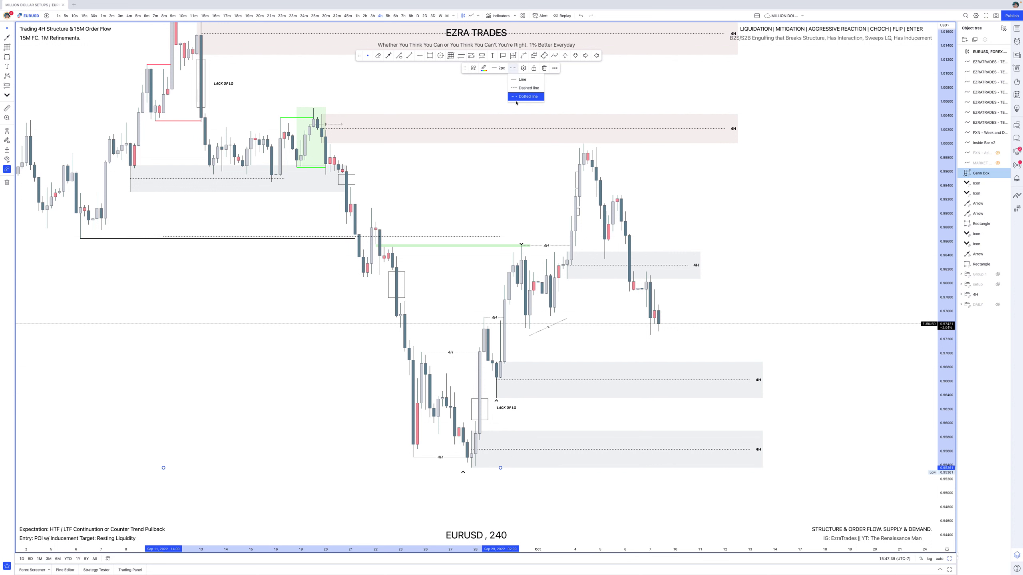
click(519, 81)
click(520, 124)
scroll(483, 242, right, 5)
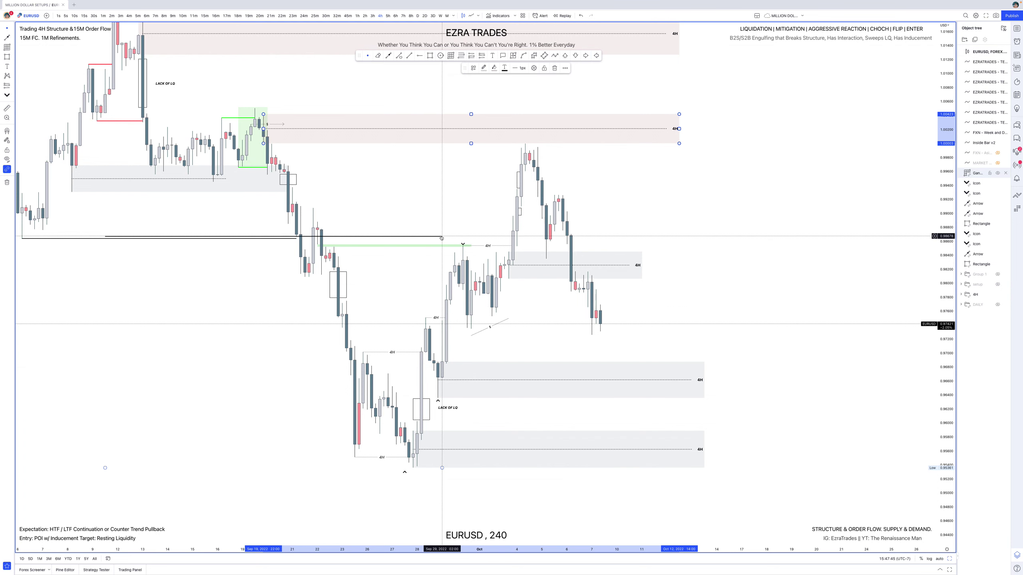
drag(442, 238, 470, 237)
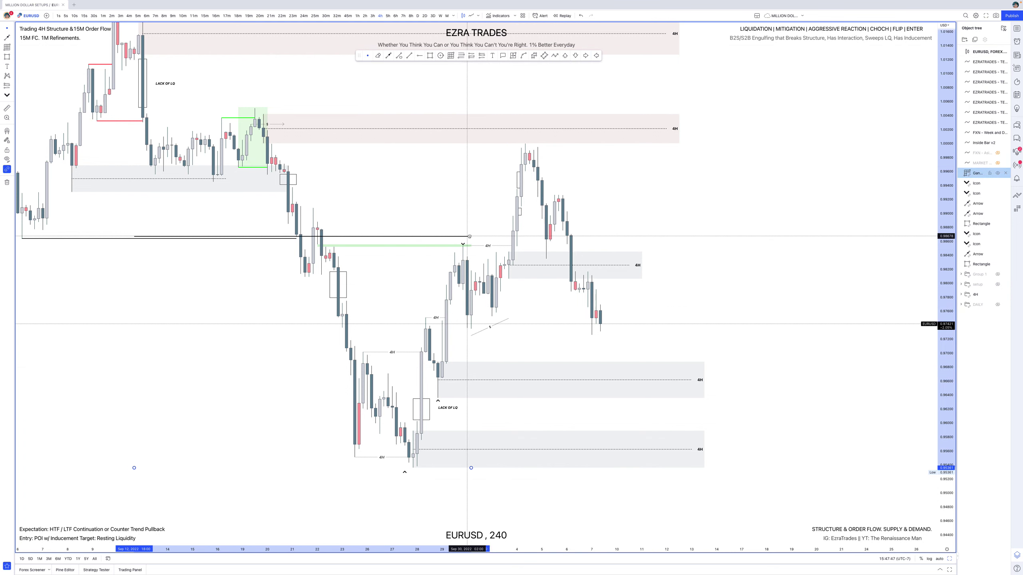
- Delete the Gann Box from the chart
key(Delete)
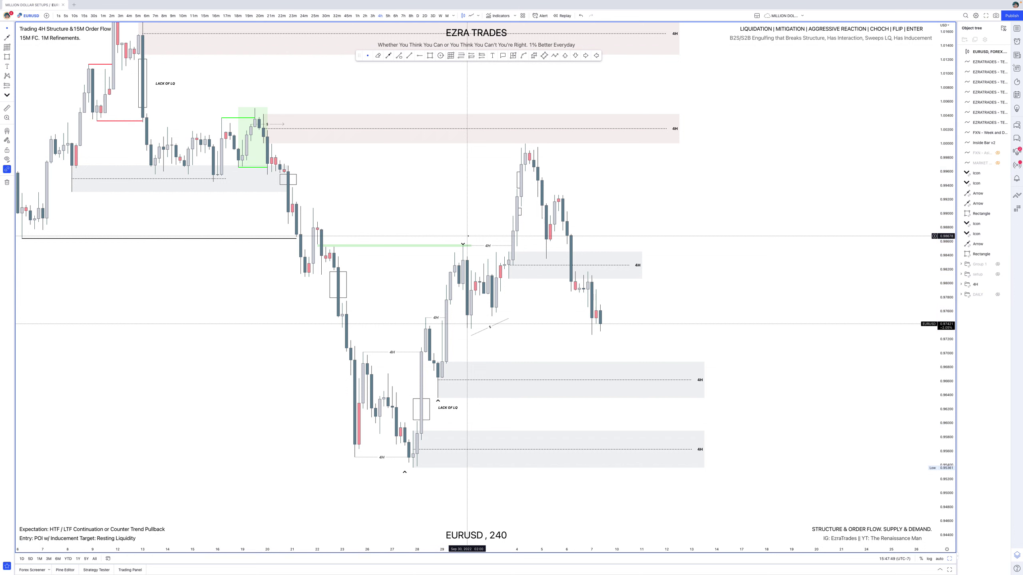
click(439, 383)
click(439, 403)
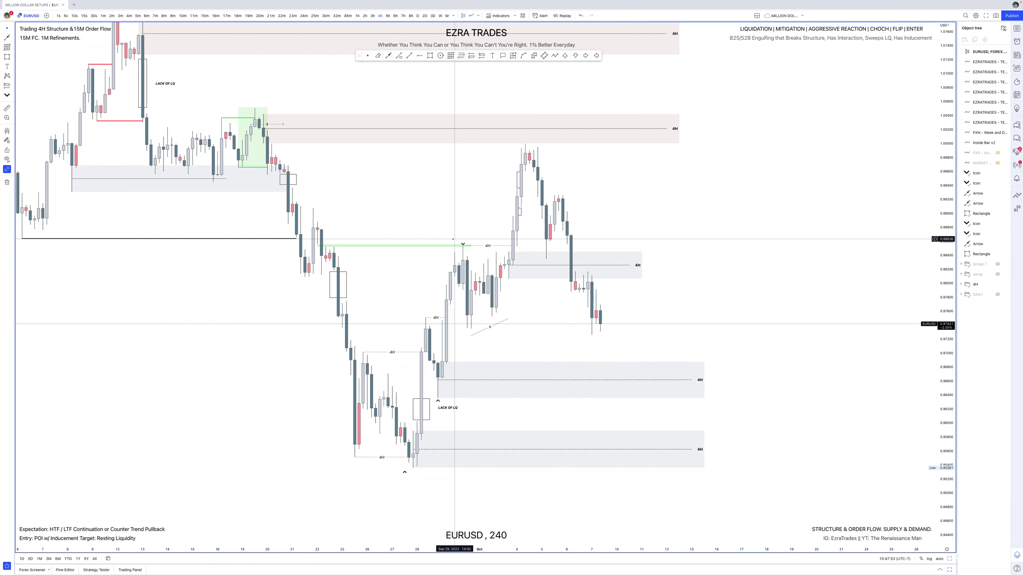
- Examine the two upper 4H supply zones and the mid-September consolidation highs beside the green box
drag(454, 266, 450, 297)
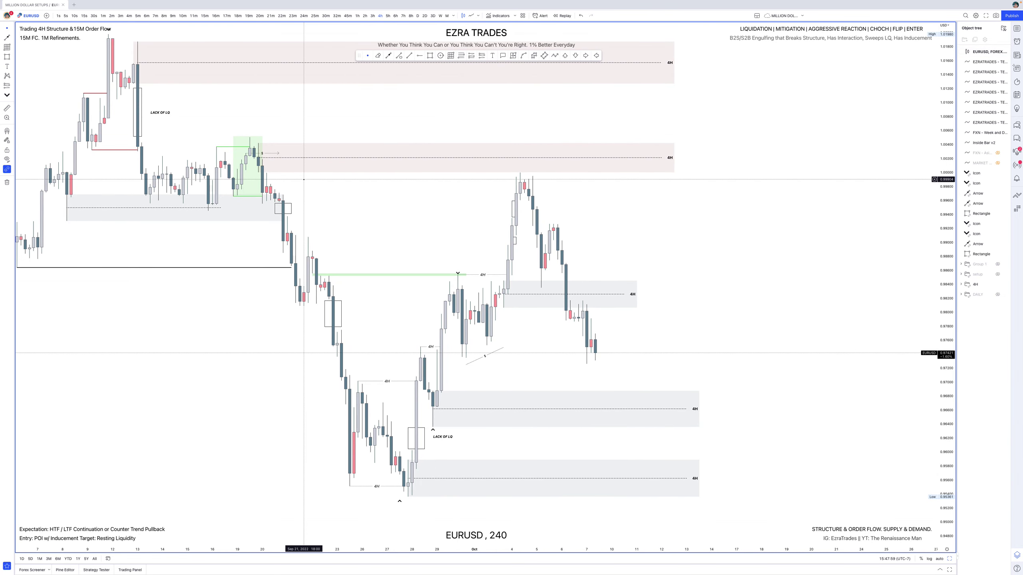
click(266, 160)
key(Escape)
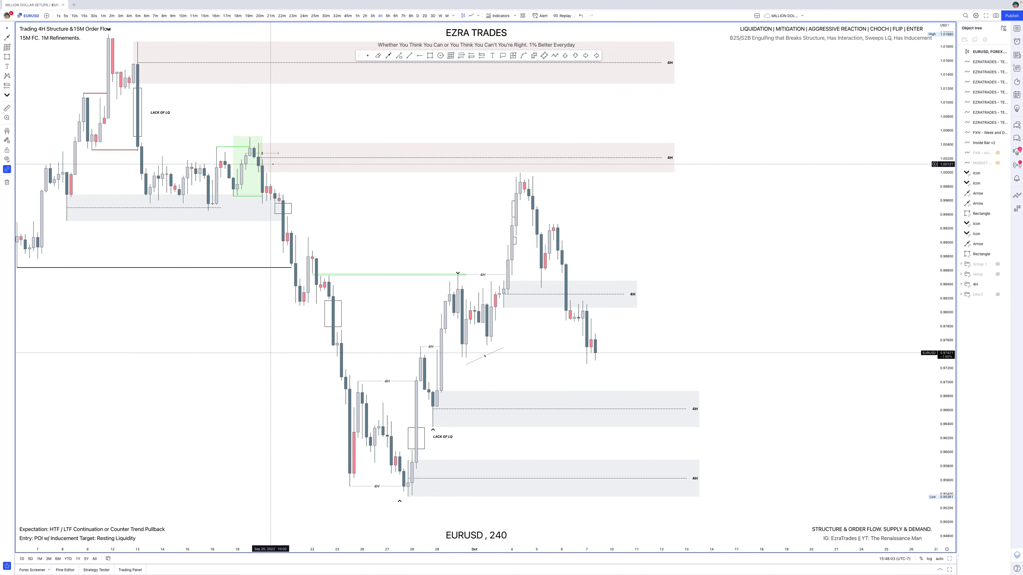
scroll(272, 164, up, 5)
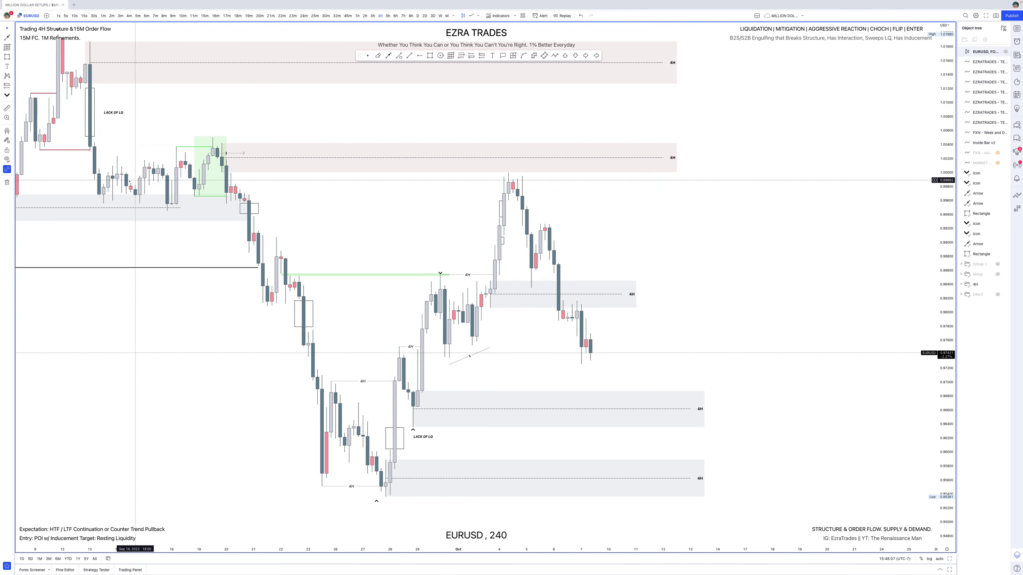
scroll(172, 173, down, 2)
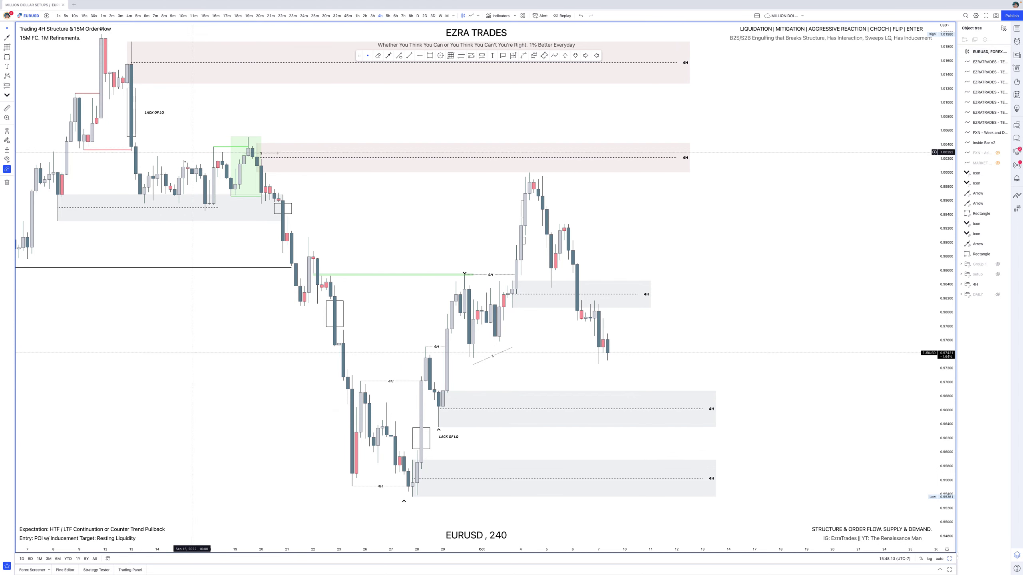
- Examine the late-September swing high and the consolidation leading into the October 3 4H demand zone
click(474, 173)
click(495, 207)
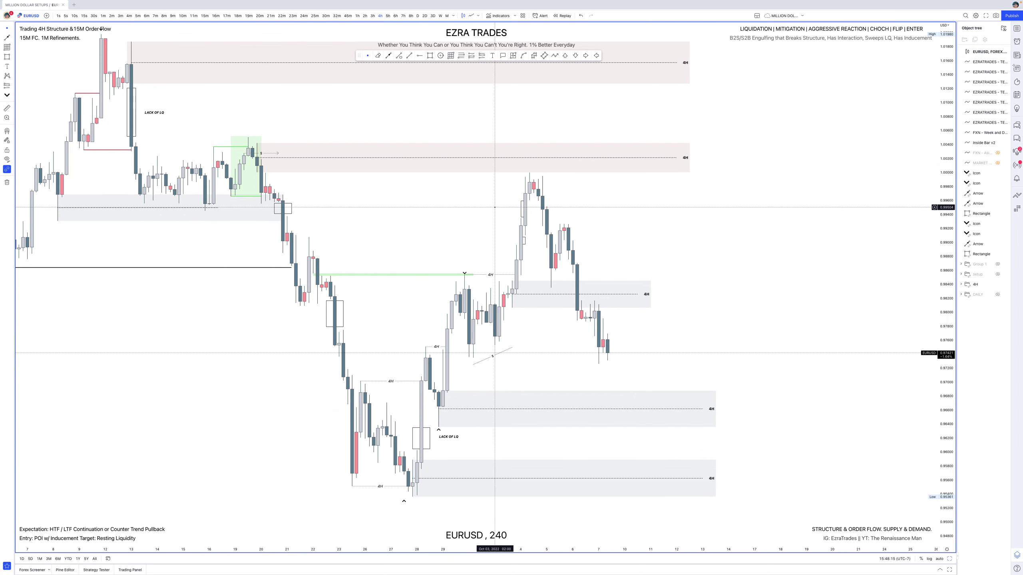
scroll(495, 207, up, 2)
scroll(494, 207, up, 2)
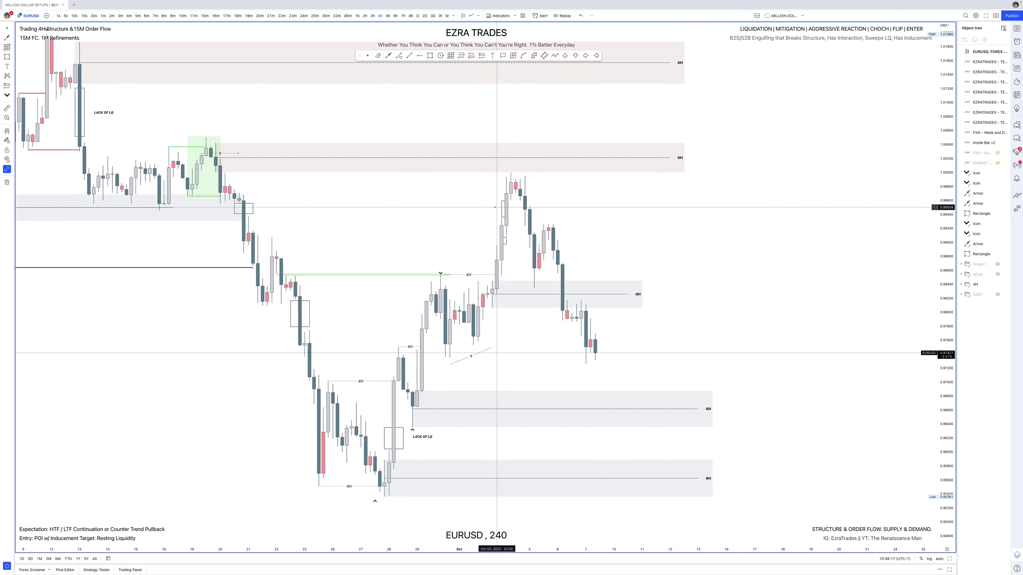
scroll(479, 241, up, 2)
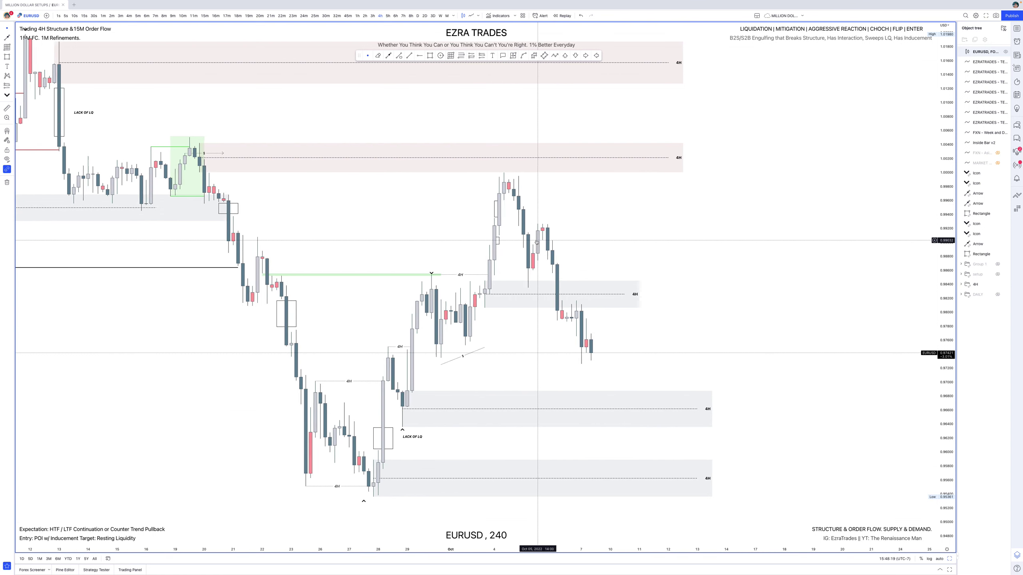
click(424, 276)
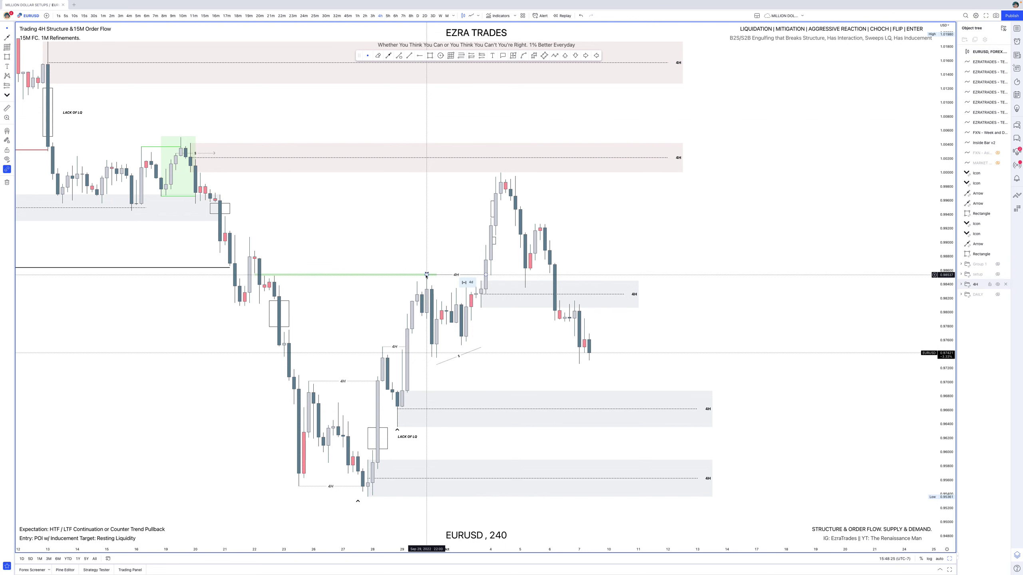
click(427, 277)
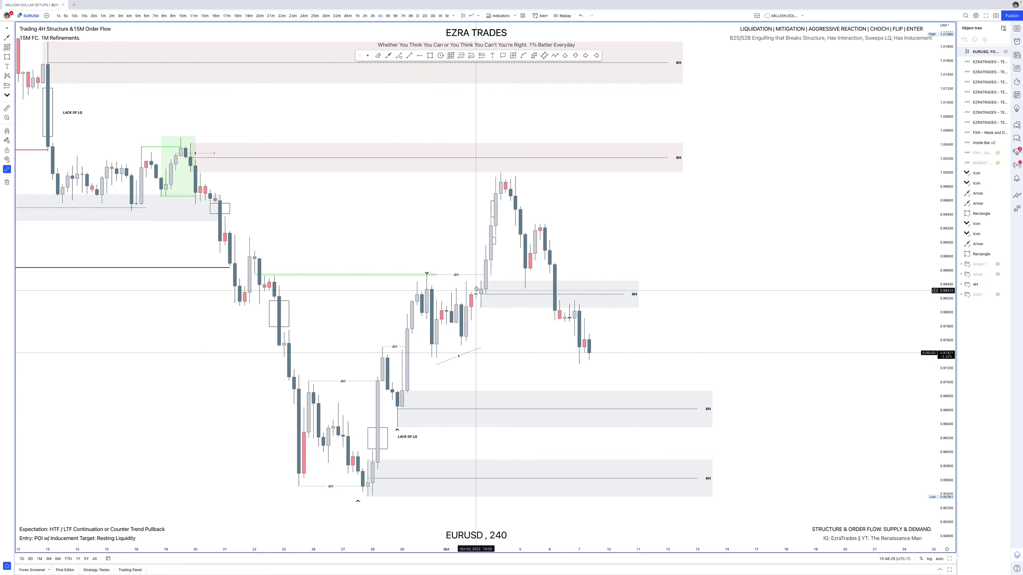
- Draw a rectangle over the consolidation from the September 29 high to October 4 and apply the DEMAND LEVEL 3 template
click(430, 55)
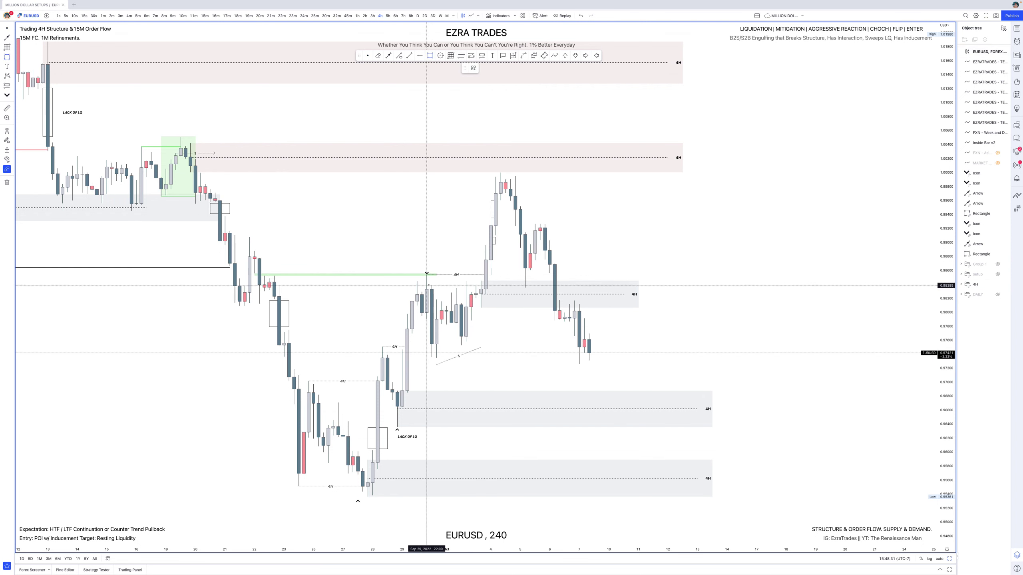
drag(427, 274, 491, 357)
click(473, 68)
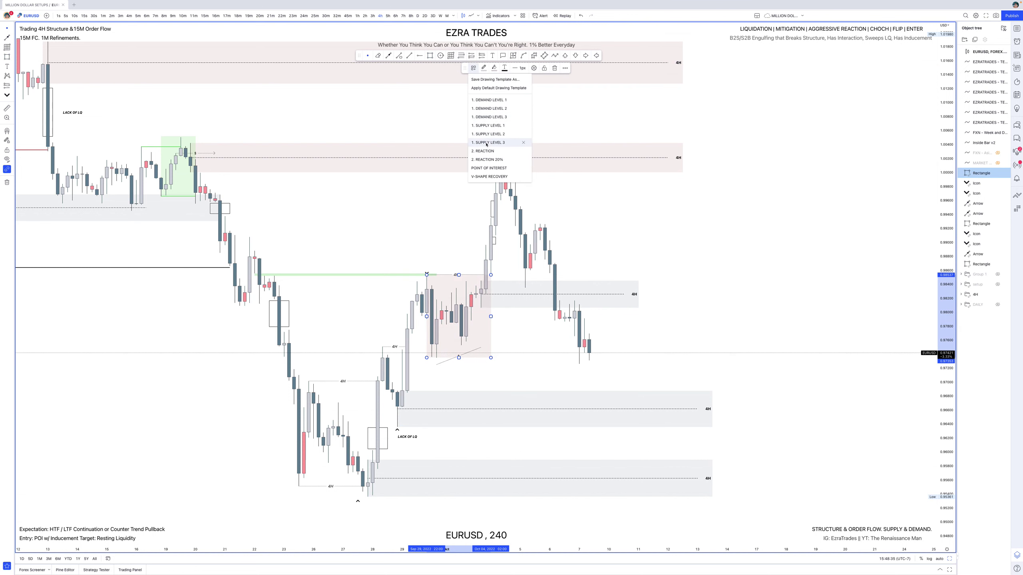
click(490, 117)
click(549, 143)
scroll(549, 144, up, 1)
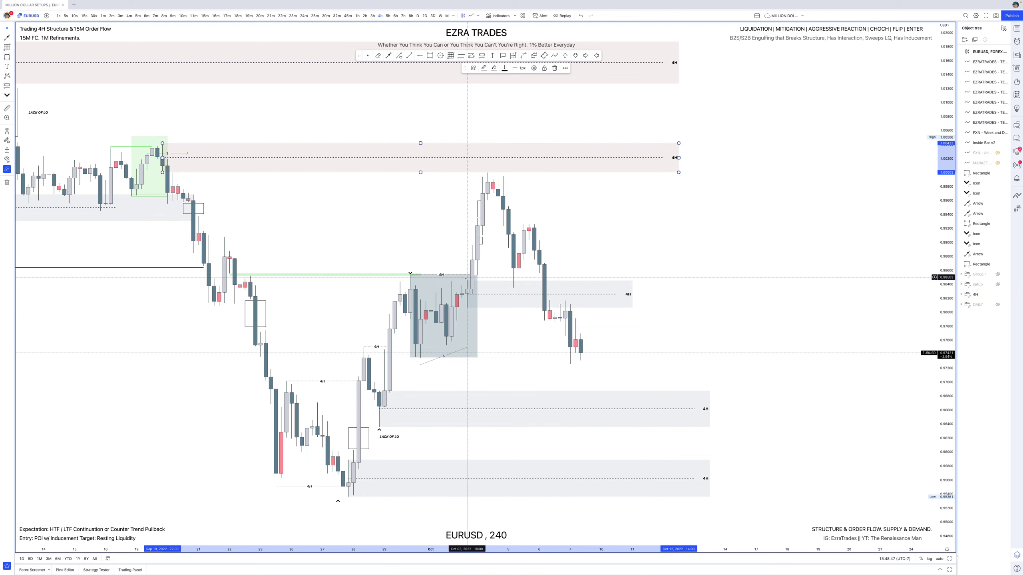
- Delete the rectangle covering the consolidation
click(477, 317)
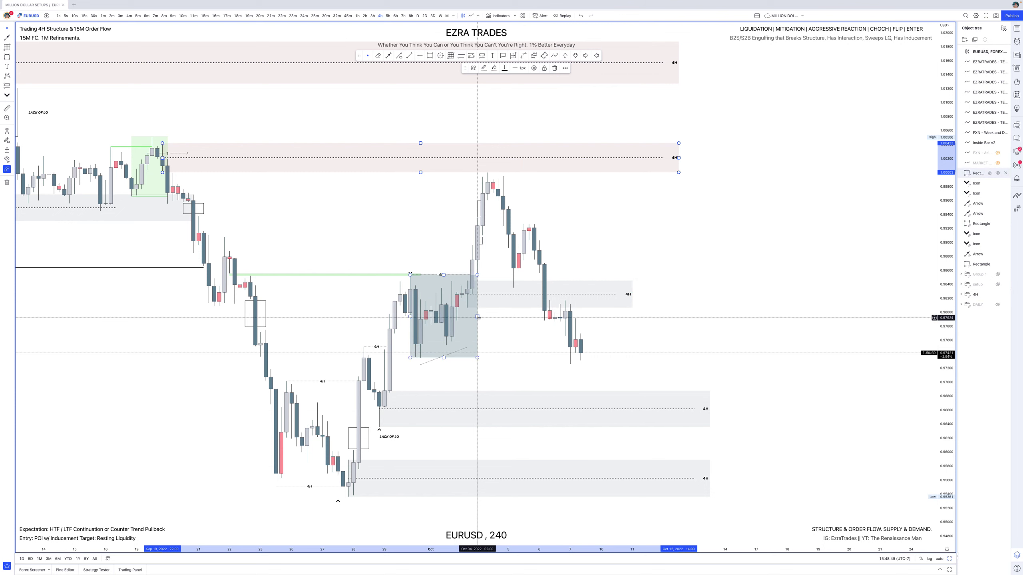
click(477, 318)
key(Delete)
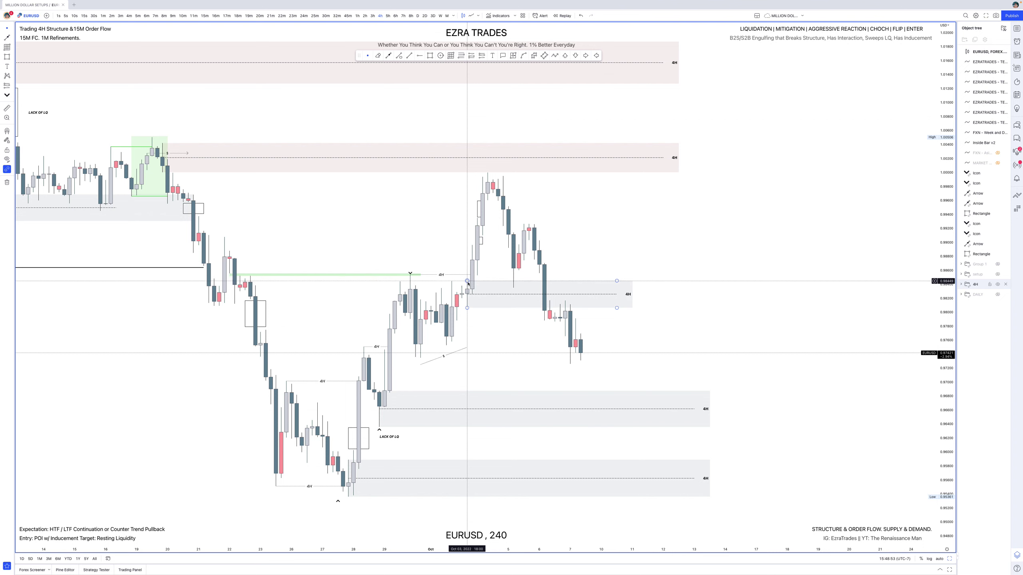
- Mark liquidity at the start of the October 3 4H demand zone with a short horizontal arrow line using the LIQUIDITY template
click(468, 308)
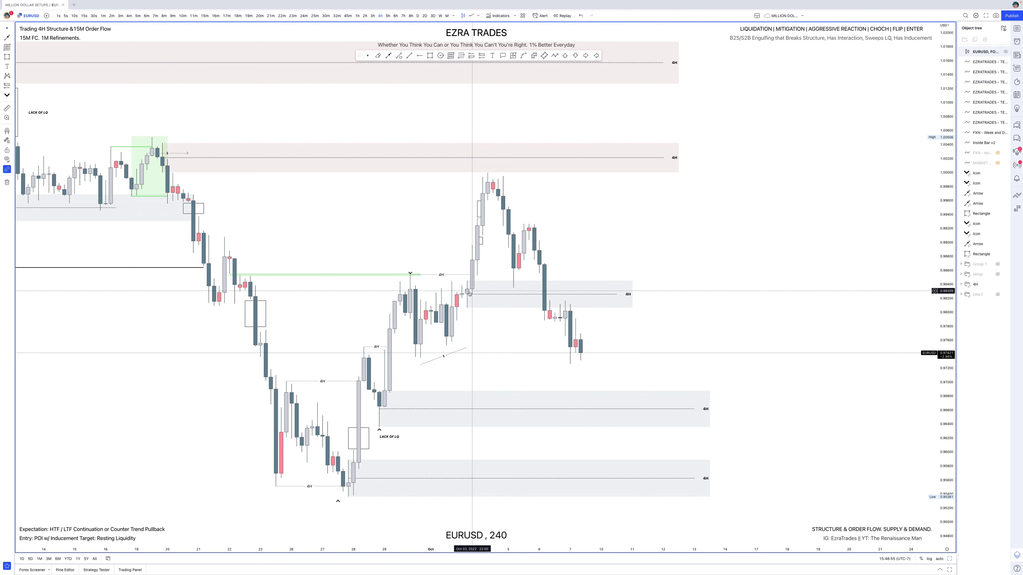
click(463, 301)
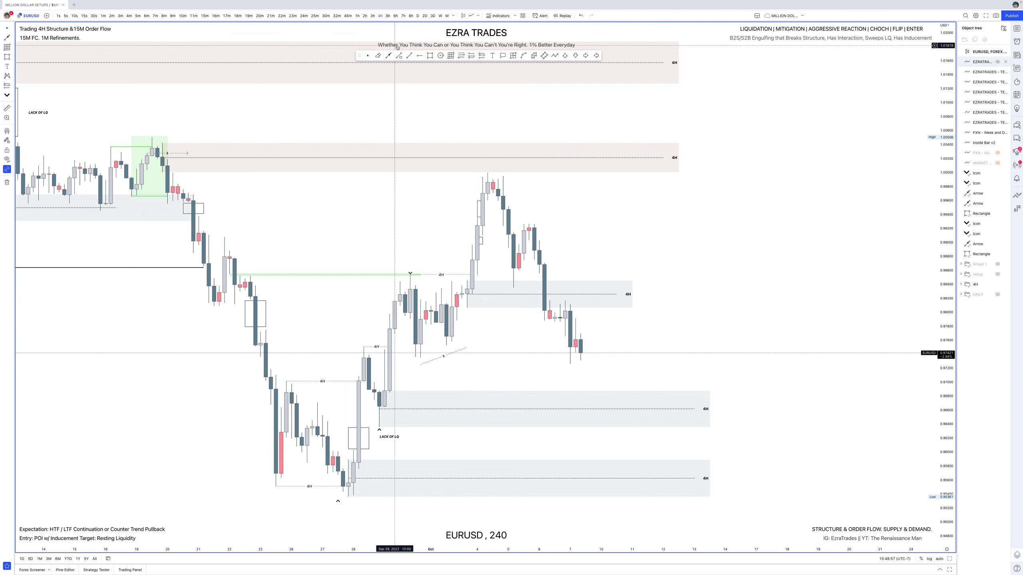
click(473, 68)
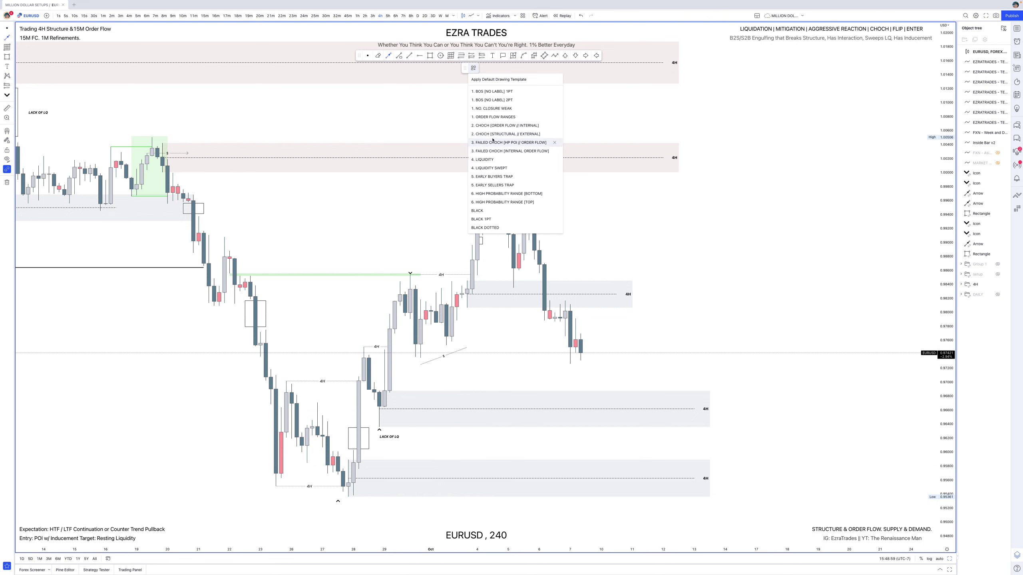
click(495, 162)
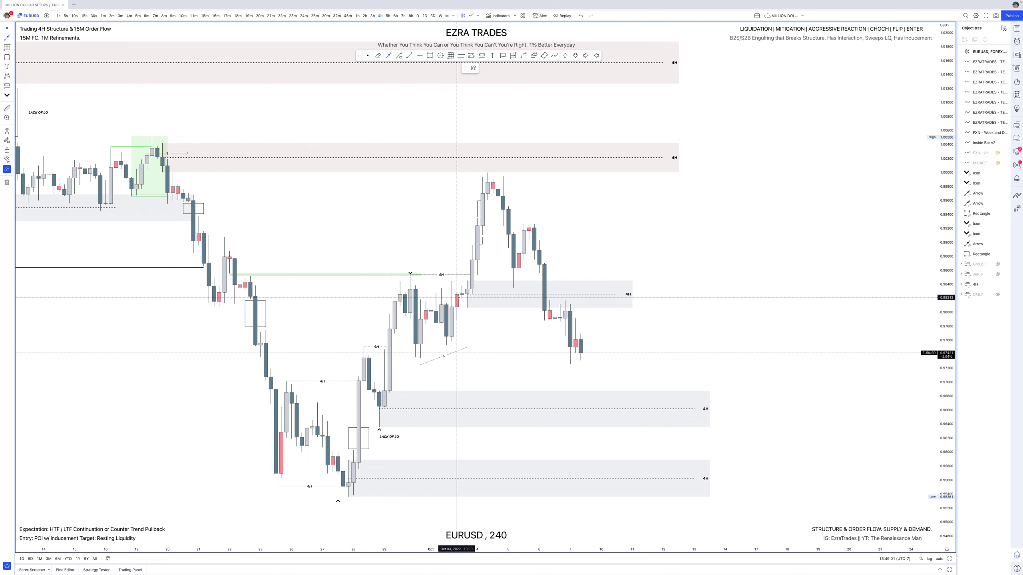
click(487, 314)
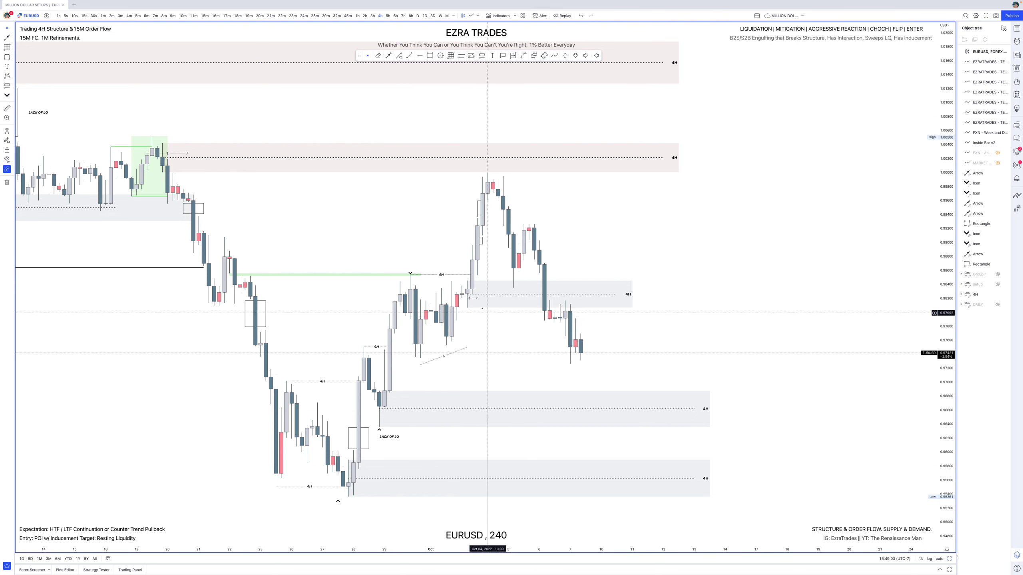
click(465, 282)
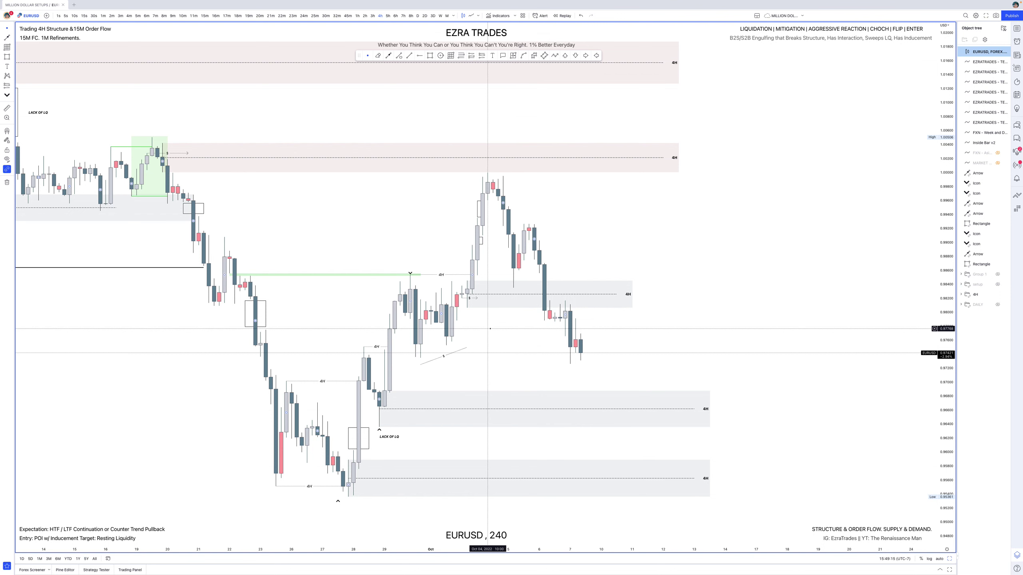
- Draw a trial rectangle over the October 5–6 lower high, extending to October 10, and delete it
click(430, 55)
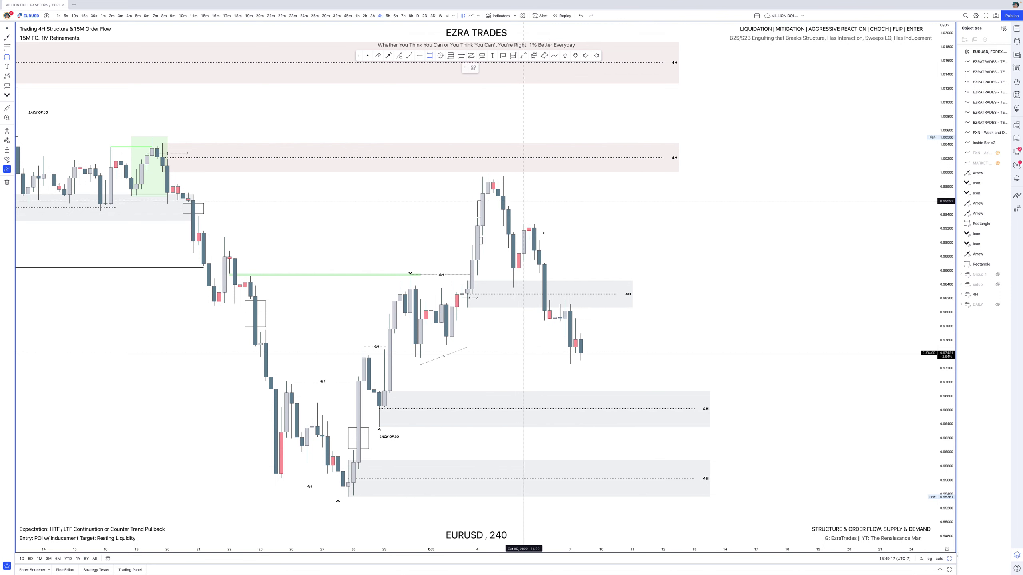
click(518, 240)
click(616, 223)
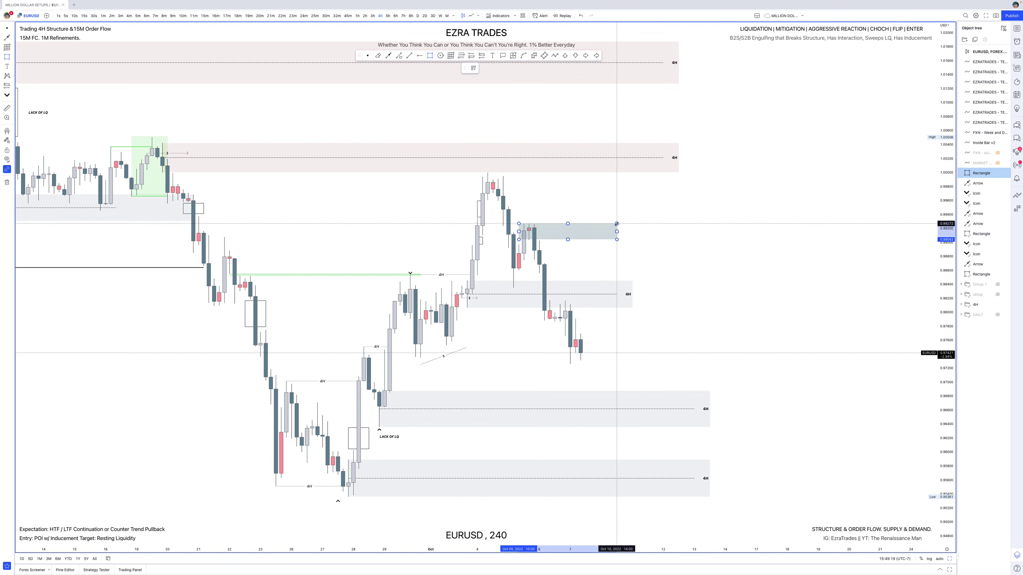
key(Delete)
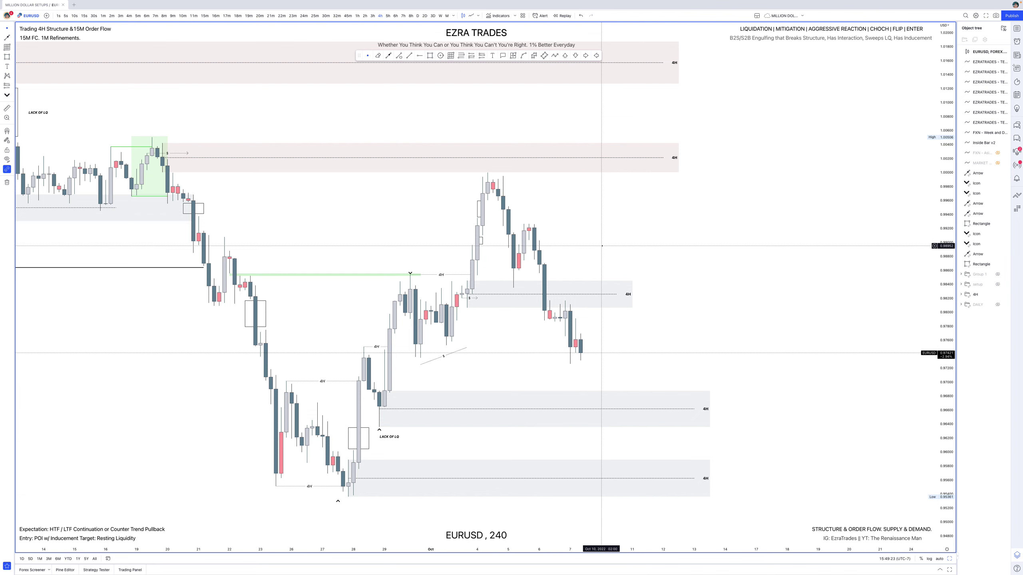
- Draw a horizontal arrow line along the October 3 demand zone's lower edge to October 6 and apply the CHOCH [STRUCTURAL // EXTERNAL] template
click(470, 299)
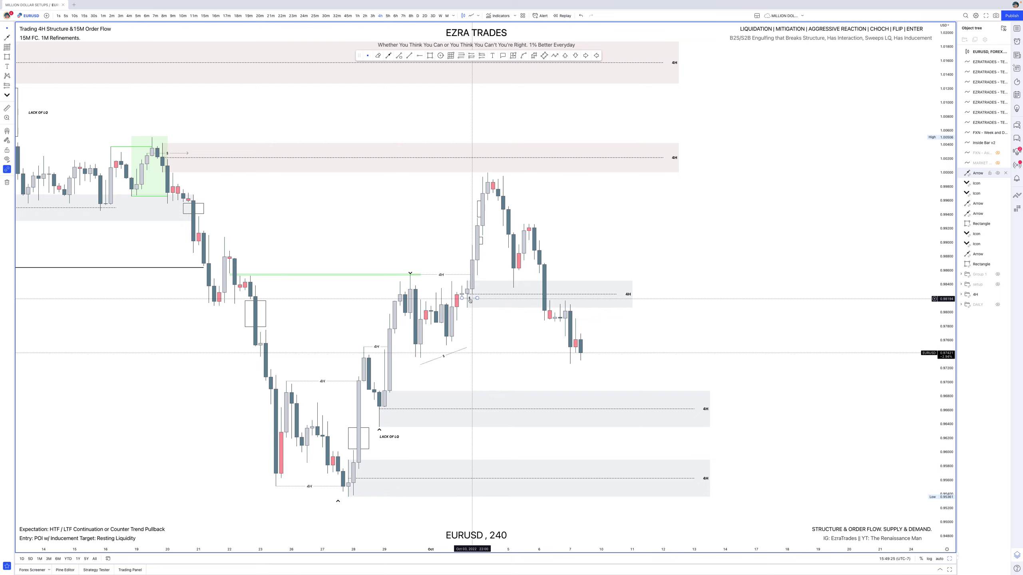
scroll(470, 299, down, 3)
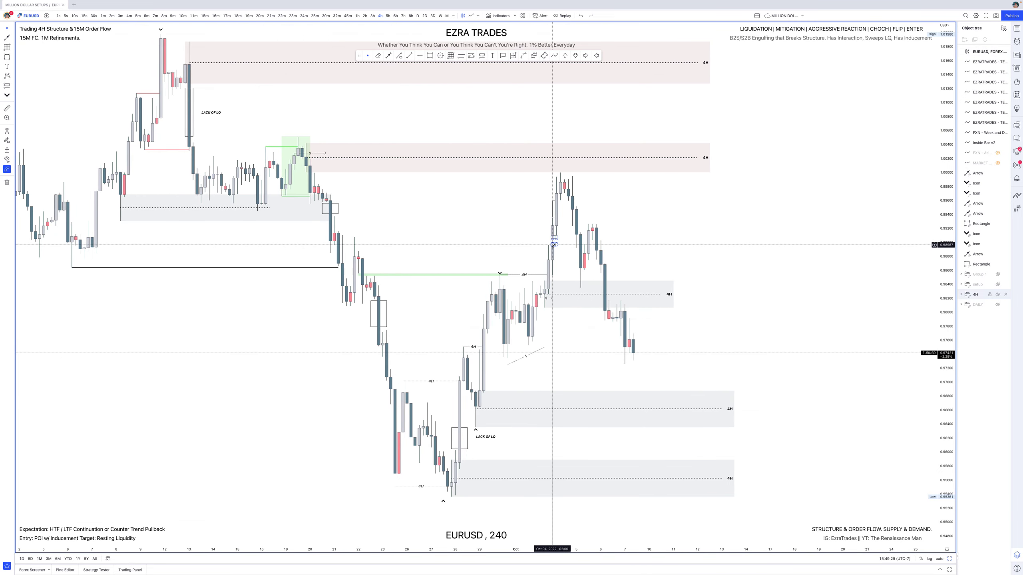
scroll(554, 242, up, 2)
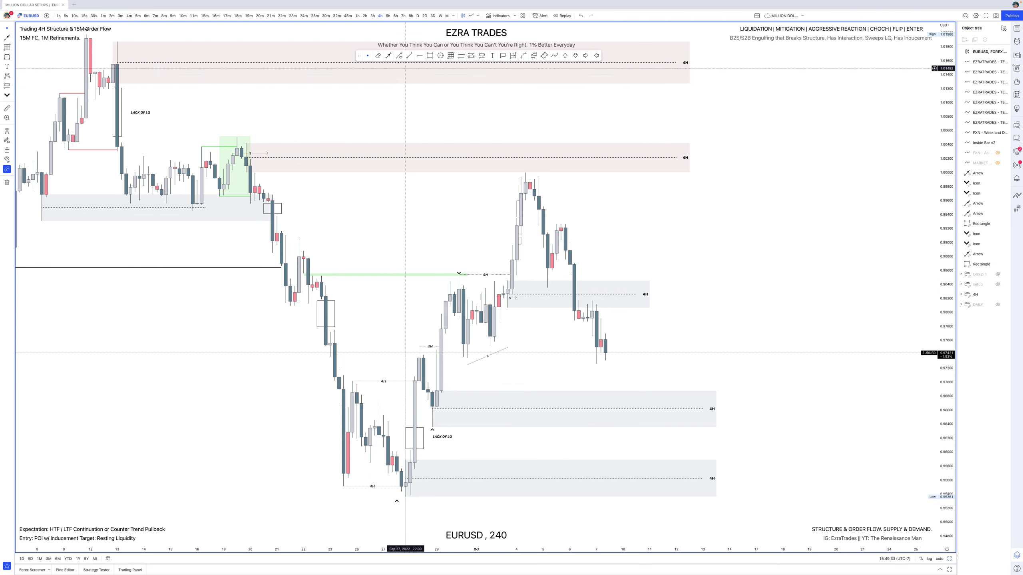
click(388, 55)
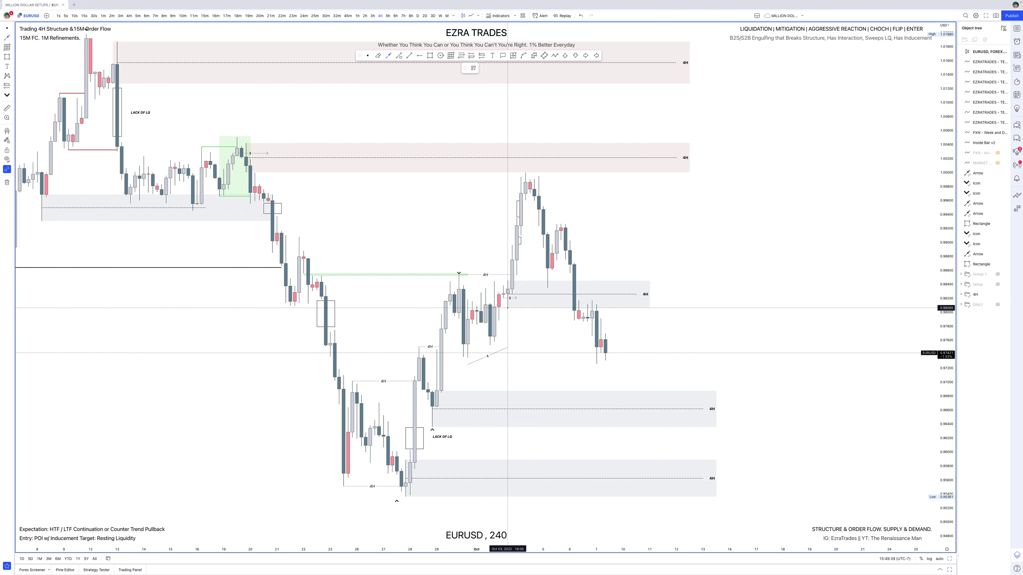
click(507, 308)
click(579, 308)
click(474, 68)
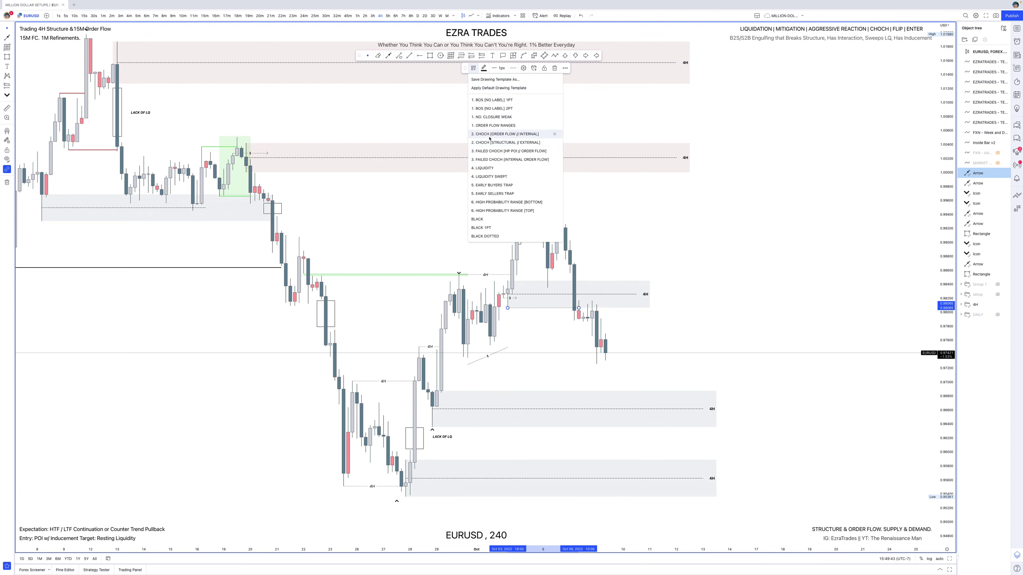
click(490, 137)
click(473, 68)
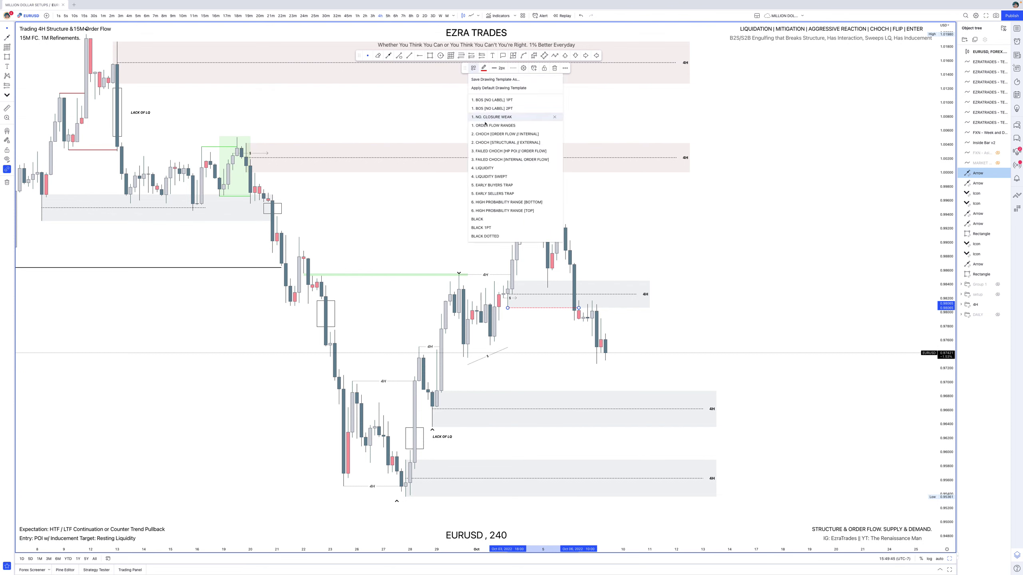
click(490, 144)
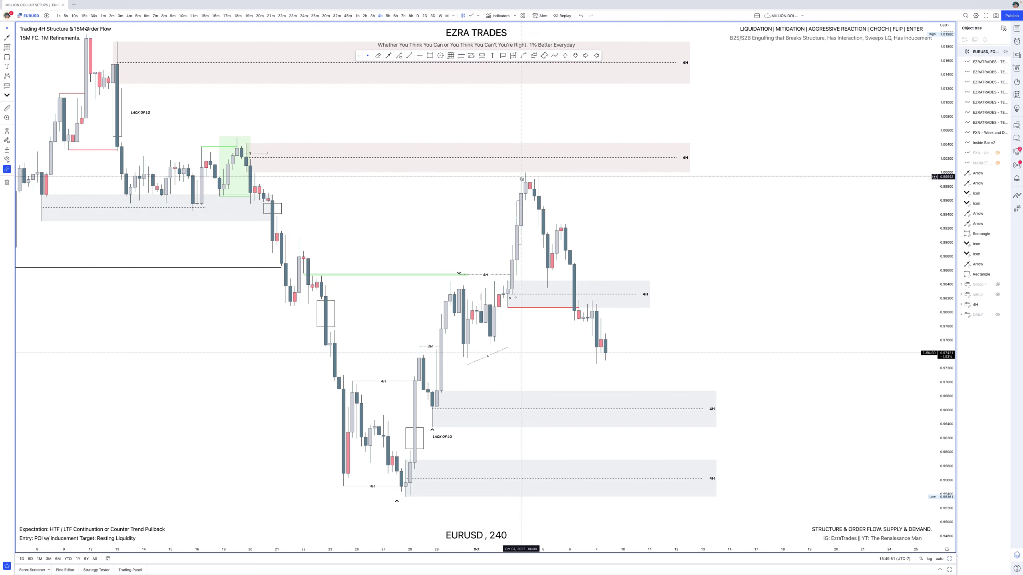
- Move the red structural CHOCH line to the September 30 swing low, ending at October 7, and delete it
click(530, 309)
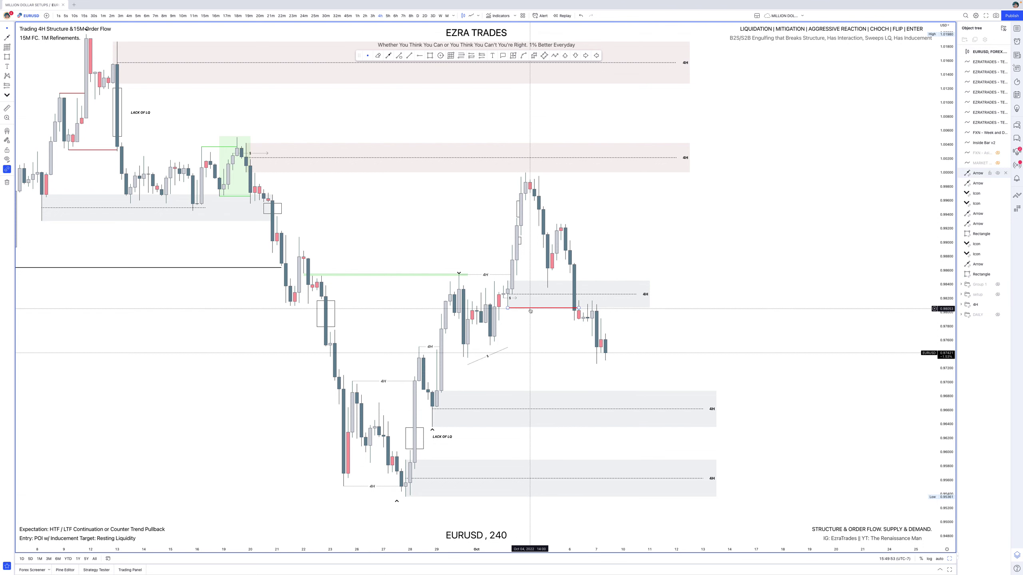
drag(530, 310, 596, 365)
click(627, 379)
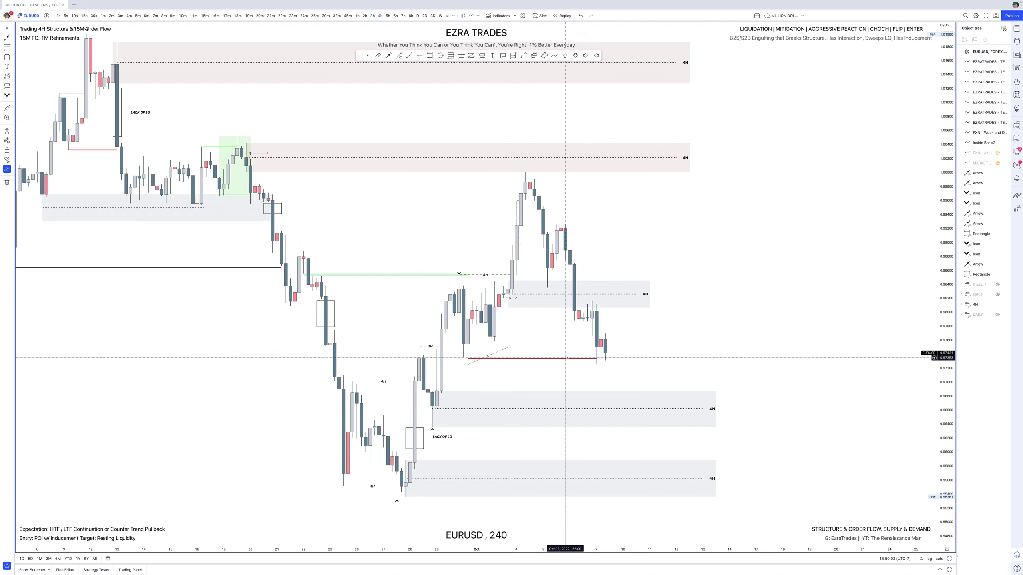
click(568, 359)
key(Delete)
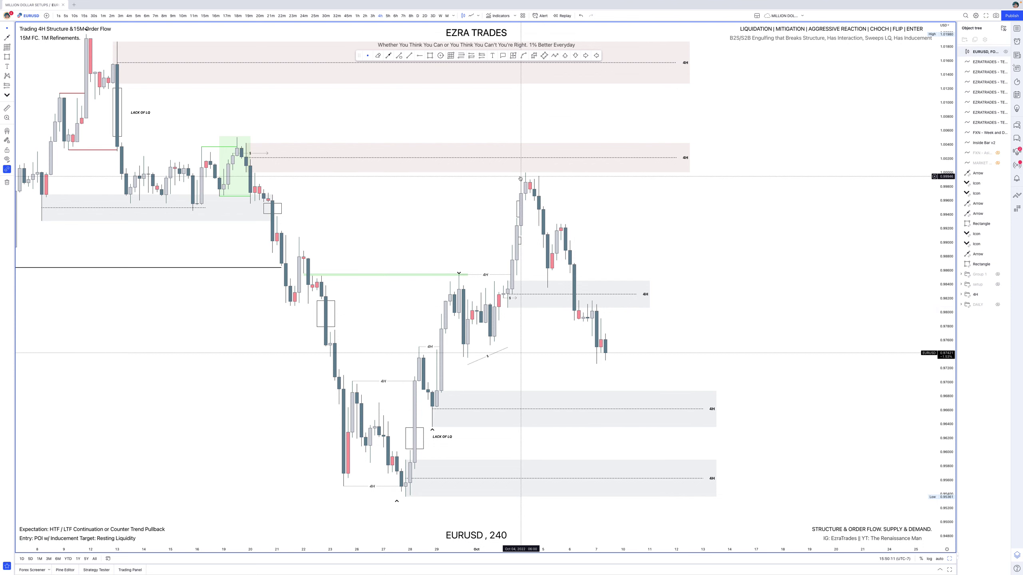
- Switch the chart to the 15-minute timeframe and frame the October 4 high beneath the 4H supply zone
click(204, 16)
scroll(515, 209, down, 10)
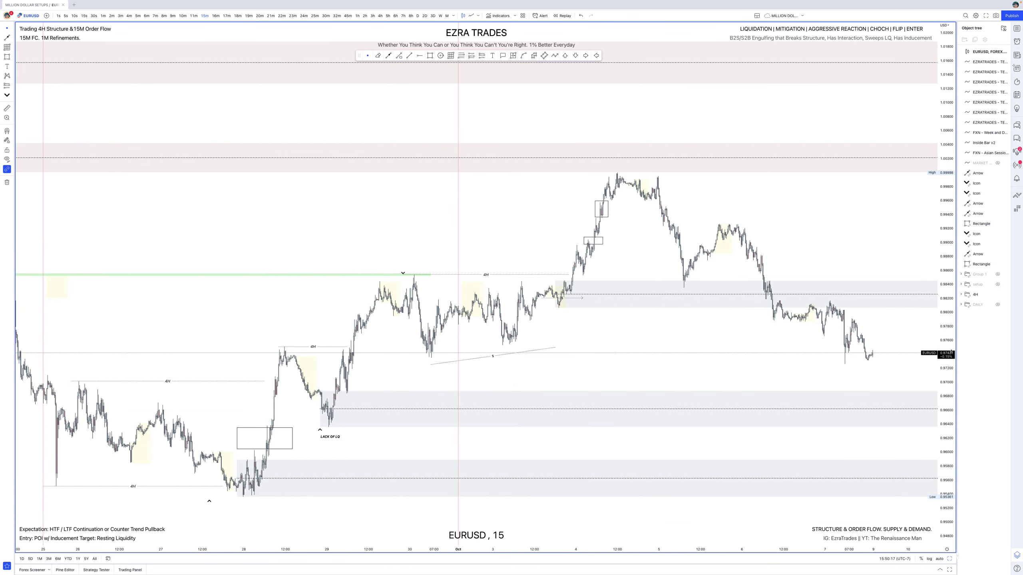
scroll(703, 278, up, 10)
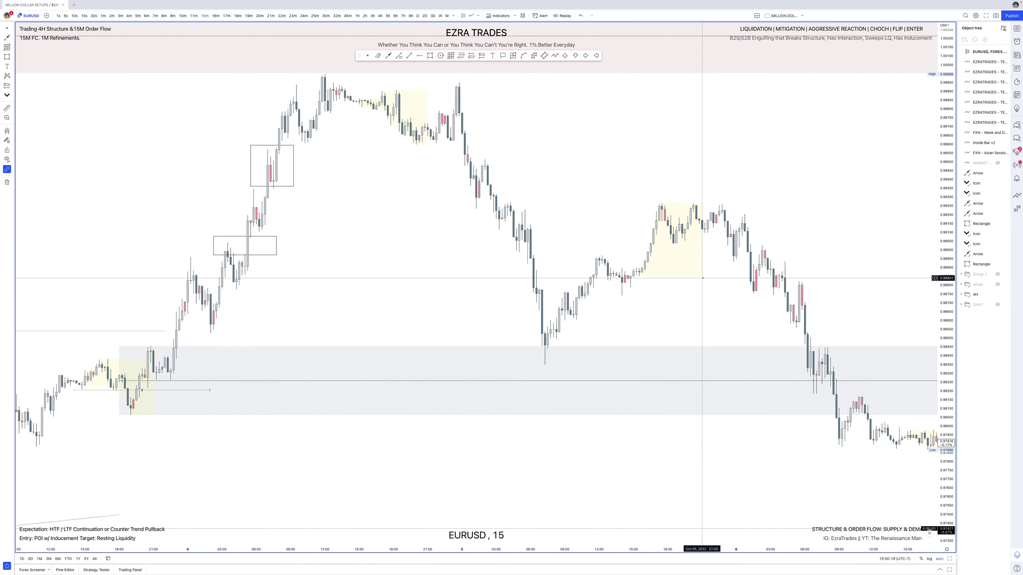
scroll(703, 279, up, 1)
drag(944, 335, 923, 252)
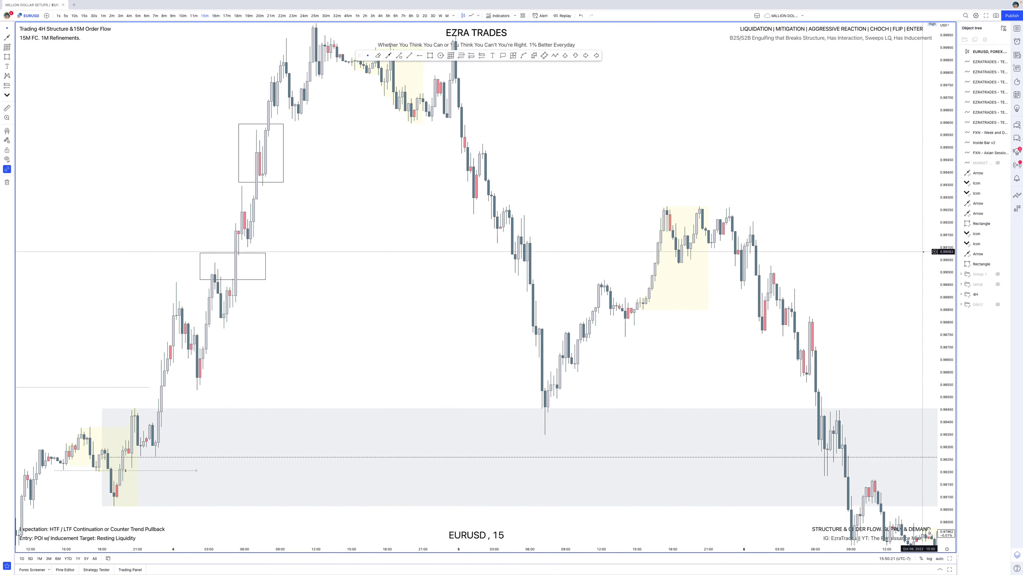
drag(462, 158, 653, 230)
scroll(653, 231, down, 2)
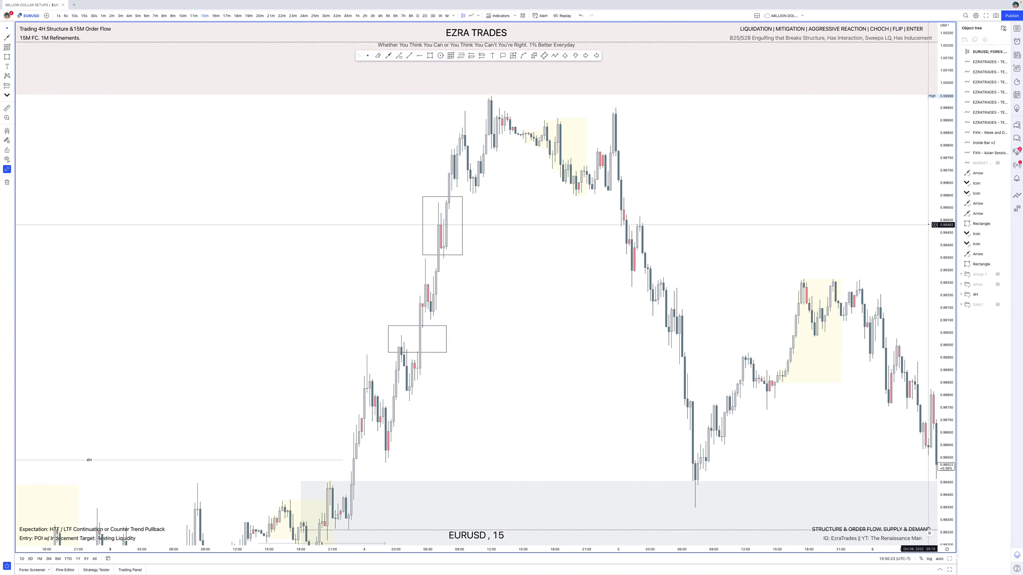
drag(757, 225, 756, 241)
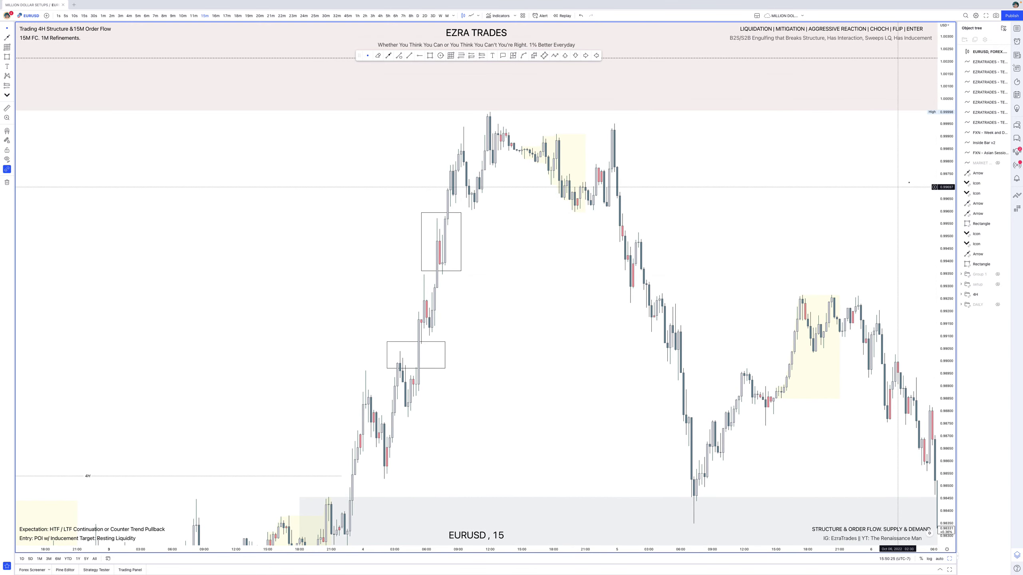
drag(945, 165, 944, 189)
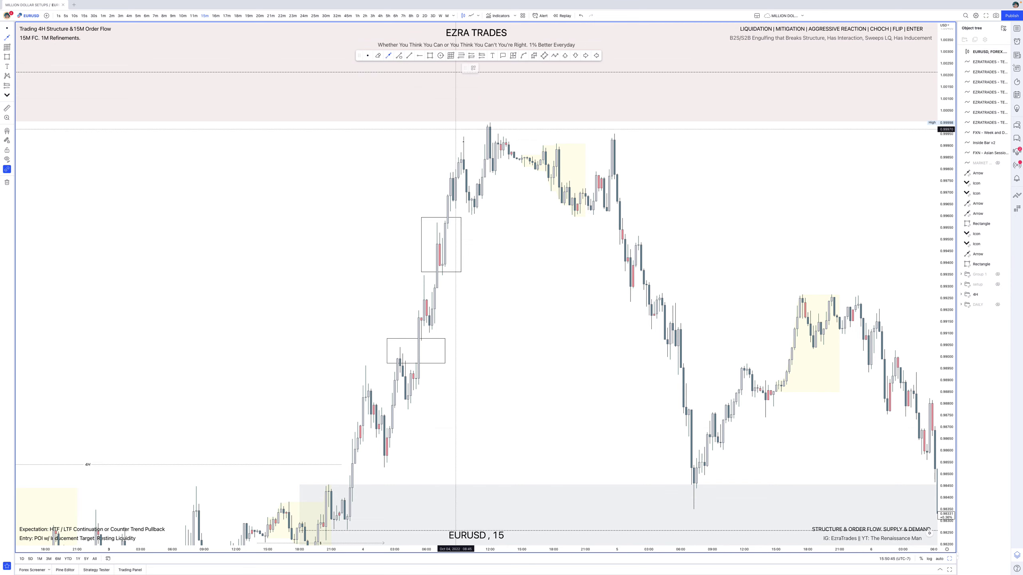
- Draw a horizontal line beneath the October 4 range lows and a short line at the October 4 high using the 4. LIQUIDITY template
click(472, 215)
click(575, 215)
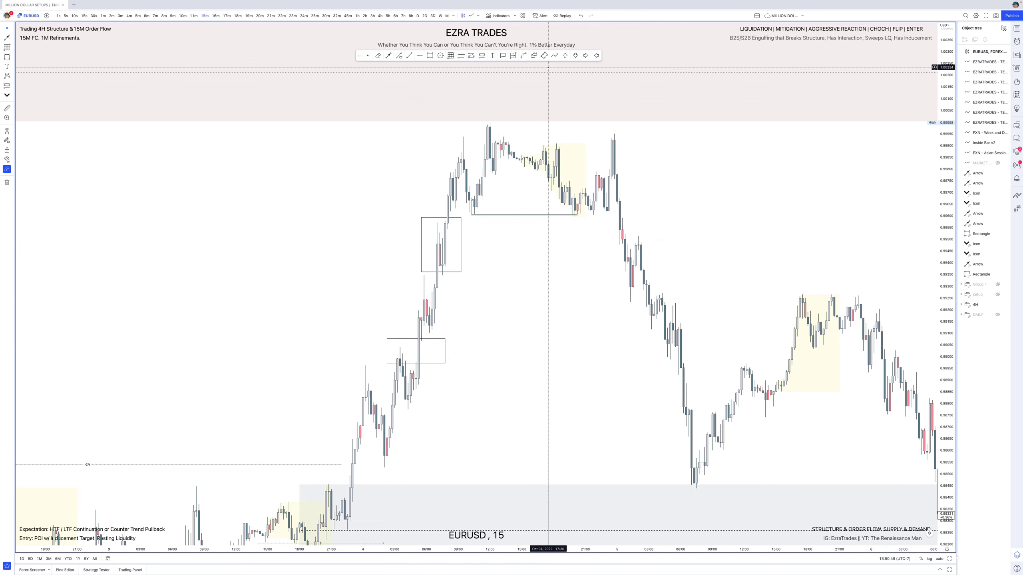
click(399, 56)
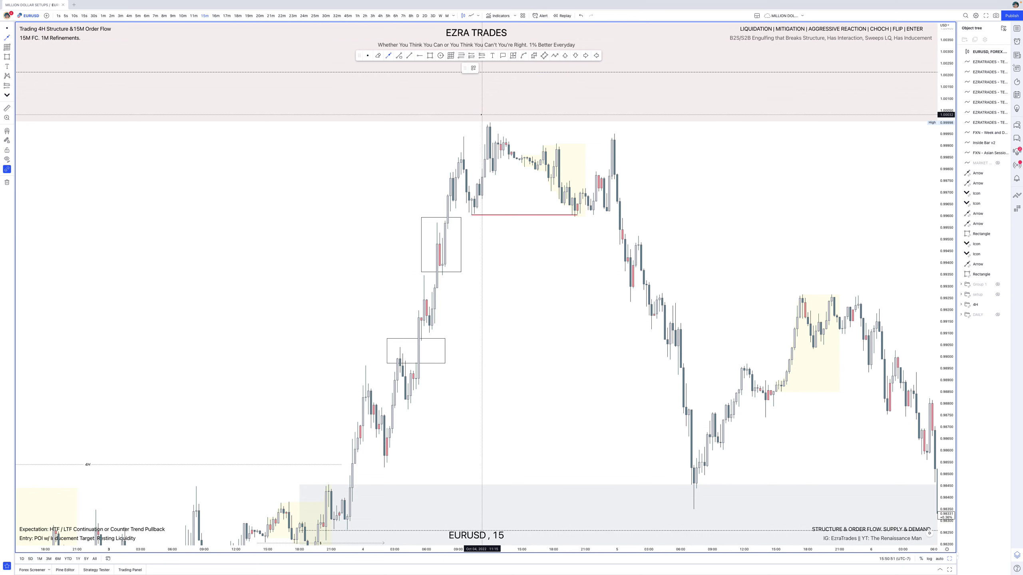
click(482, 114)
click(512, 114)
click(473, 68)
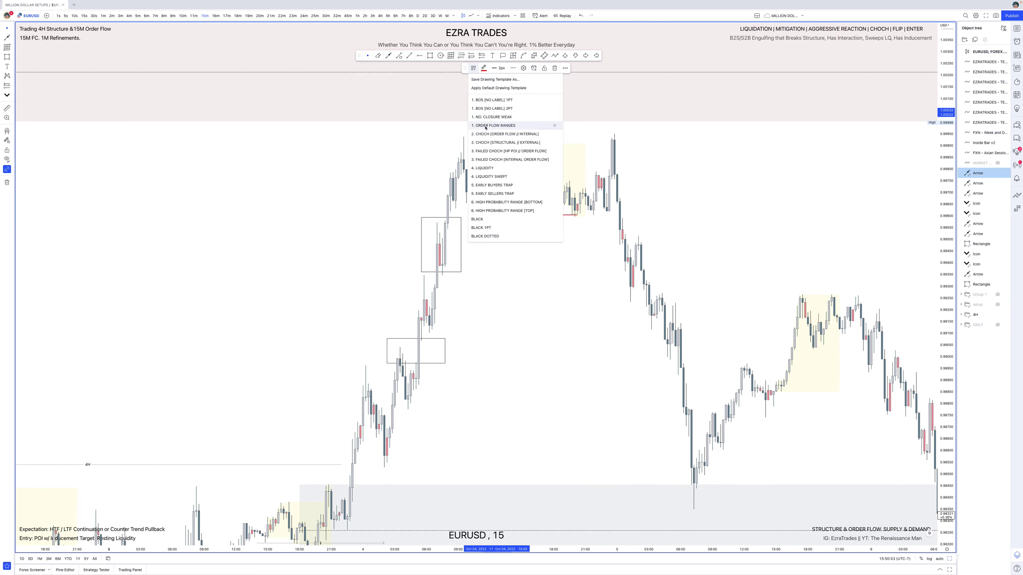
click(490, 167)
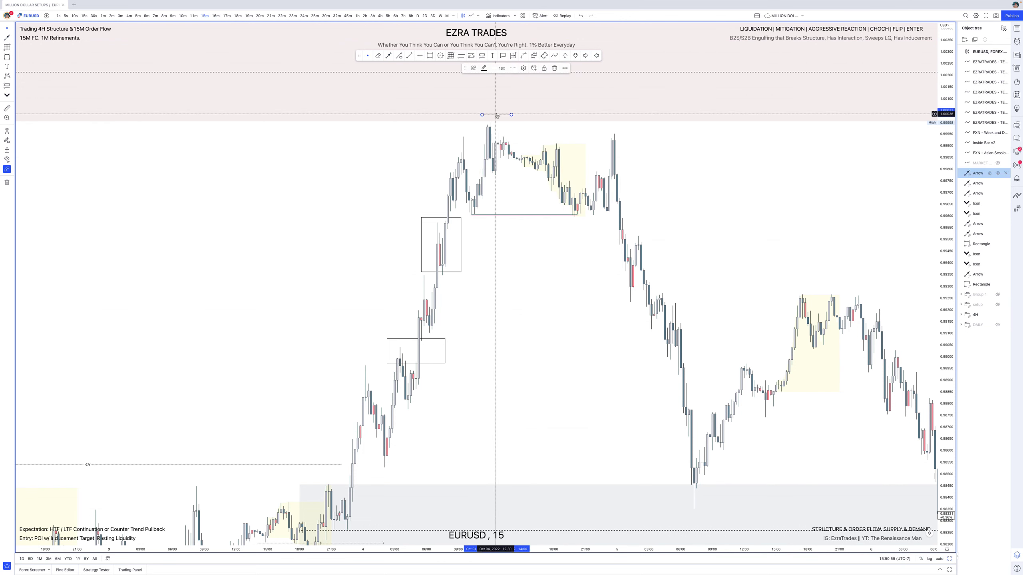
drag(497, 116, 491, 121)
- Sketch a trial path from the October 4 range up into the 4H supply zone and down below the range, and delete it
click(555, 55)
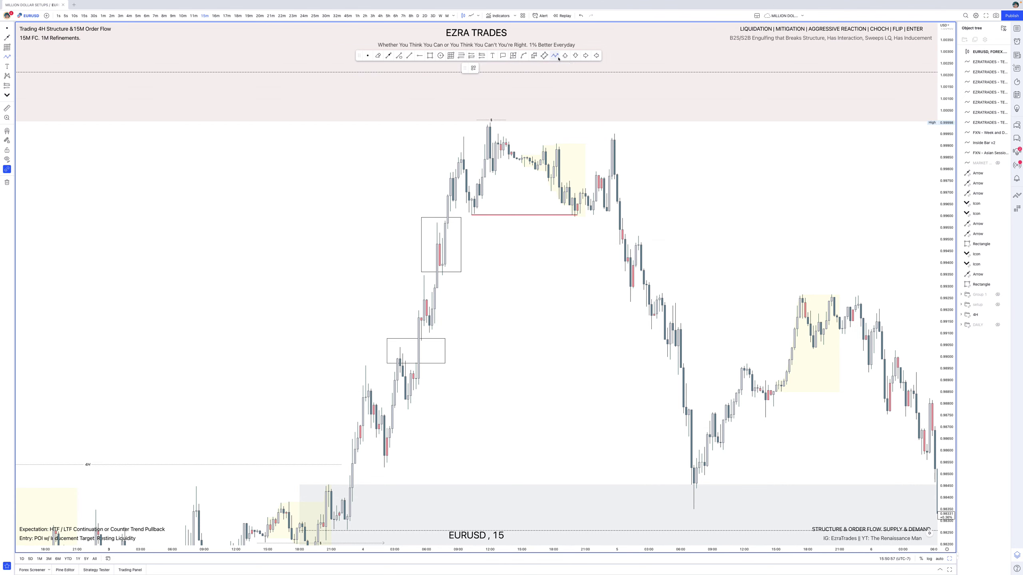
click(580, 179)
click(583, 110)
double_click(598, 299)
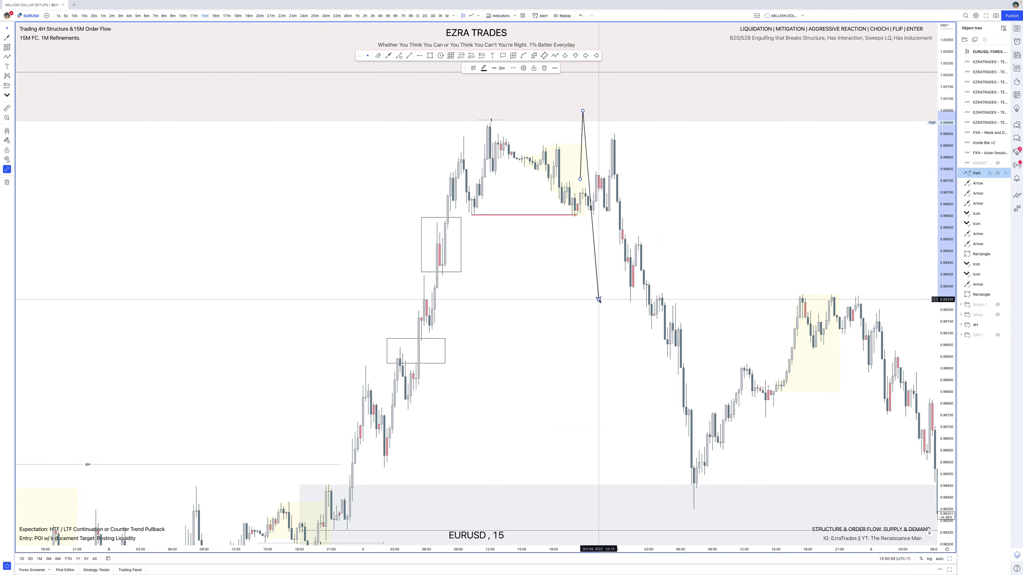
key(Delete)
- Delete the horizontal line beneath the October 4 range lows and the liquidity line at the October 4 high
click(574, 218)
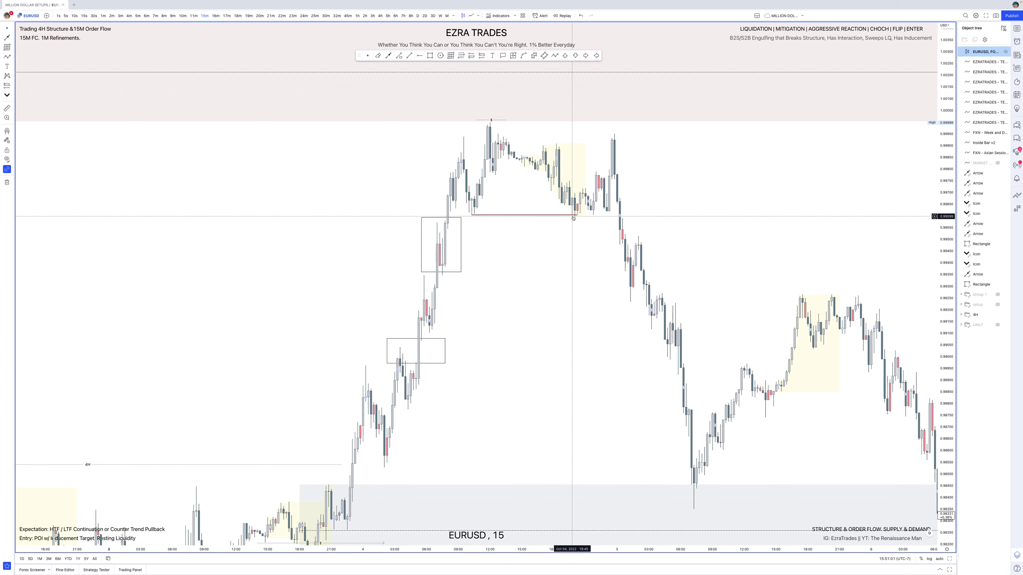
click(575, 216)
key(Delete)
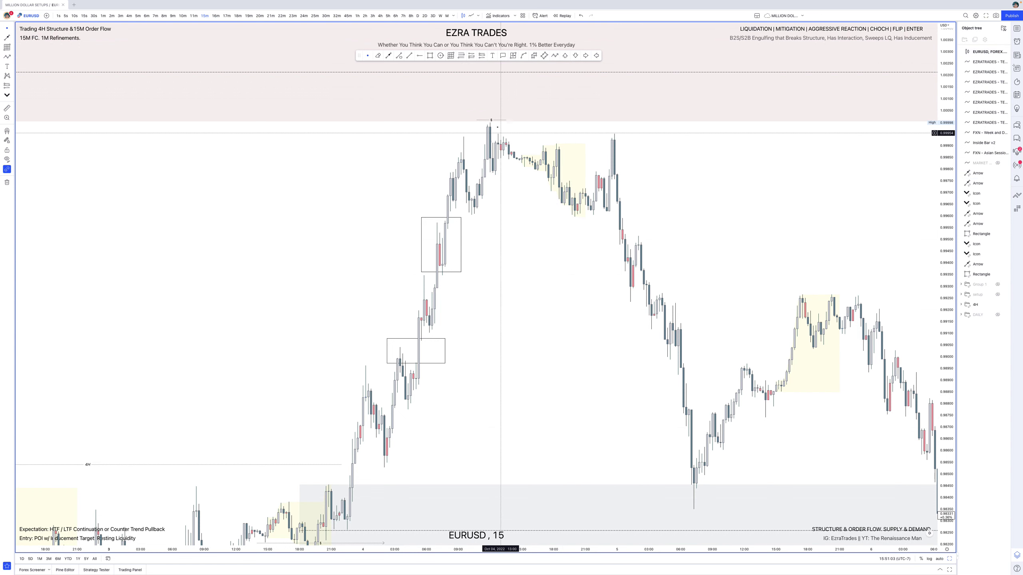
click(492, 121)
key(Delete)
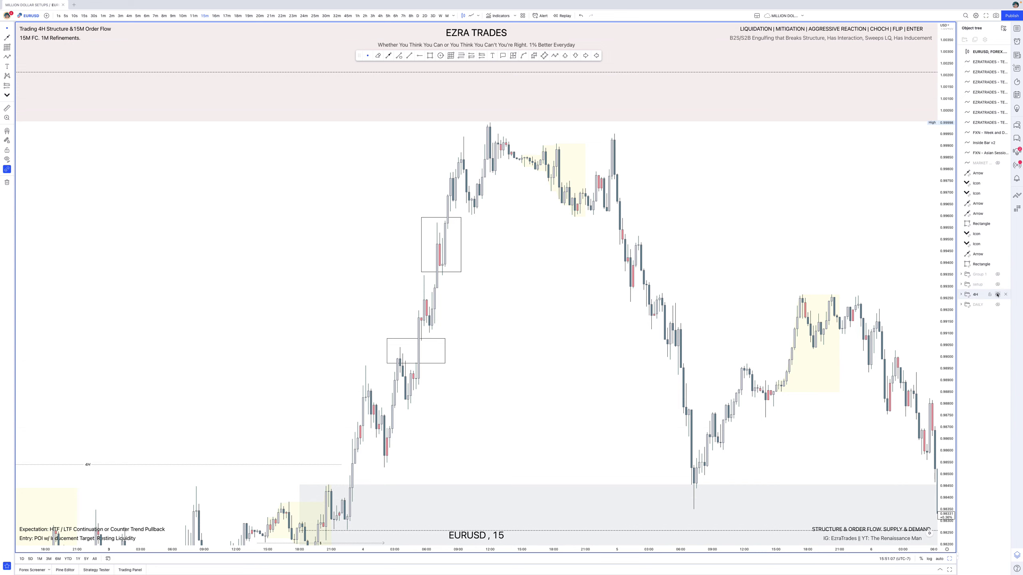
- Hide the 4H drawing group and show the setup group with its 15M order flow markings
click(998, 295)
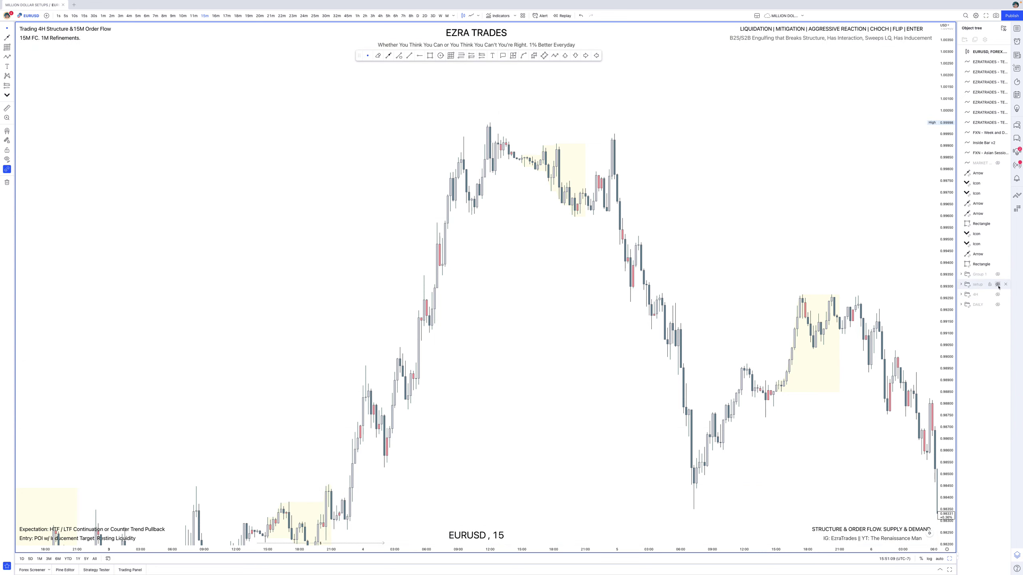
click(998, 284)
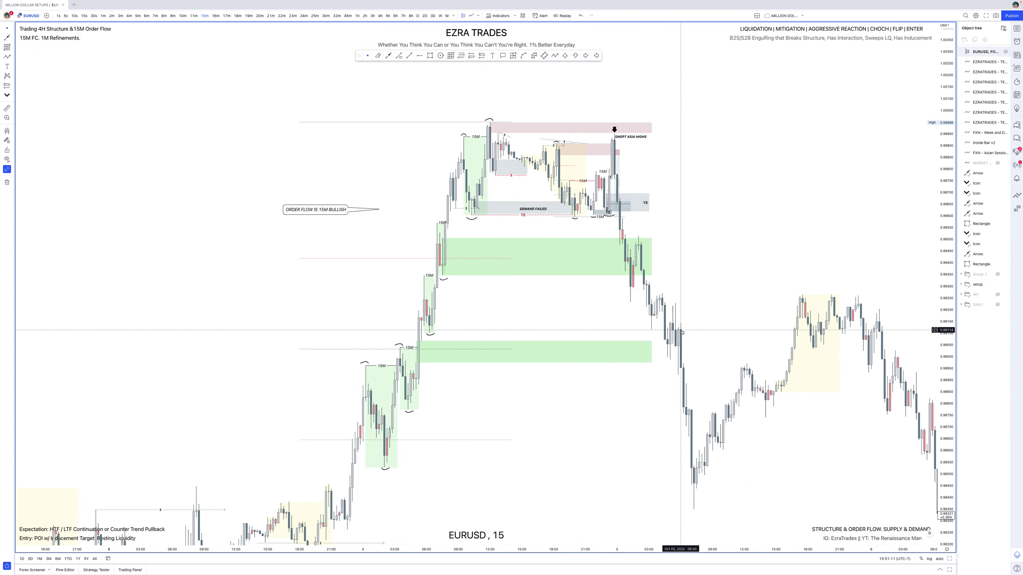
scroll(688, 331, up, 3)
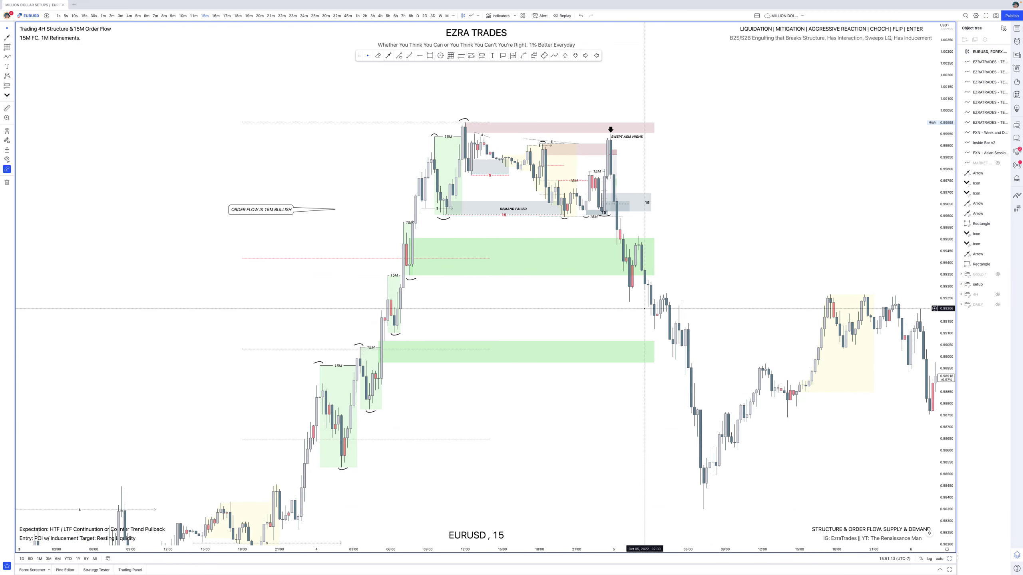
drag(710, 244, 730, 172)
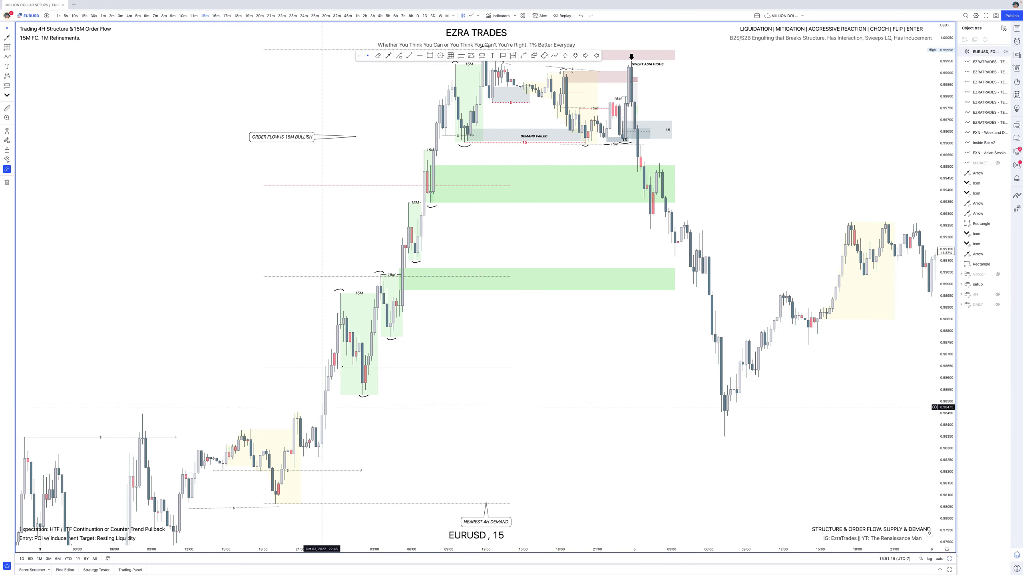
- Overlay the 4H drawing group on the setup to view the nearest 4H demand, and hide the group again
click(998, 295)
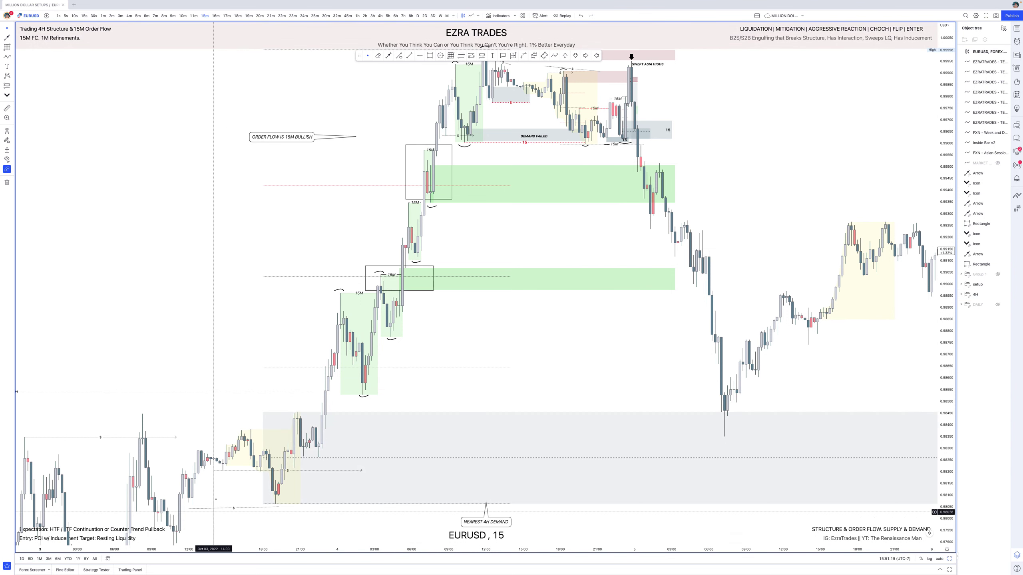
scroll(269, 473, down, 1)
scroll(268, 473, down, 2)
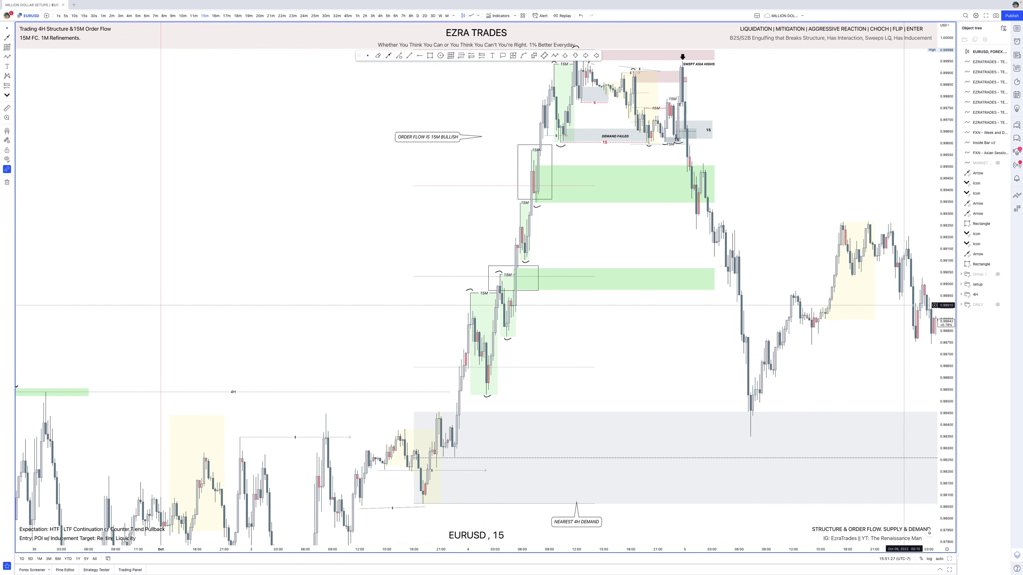
click(999, 294)
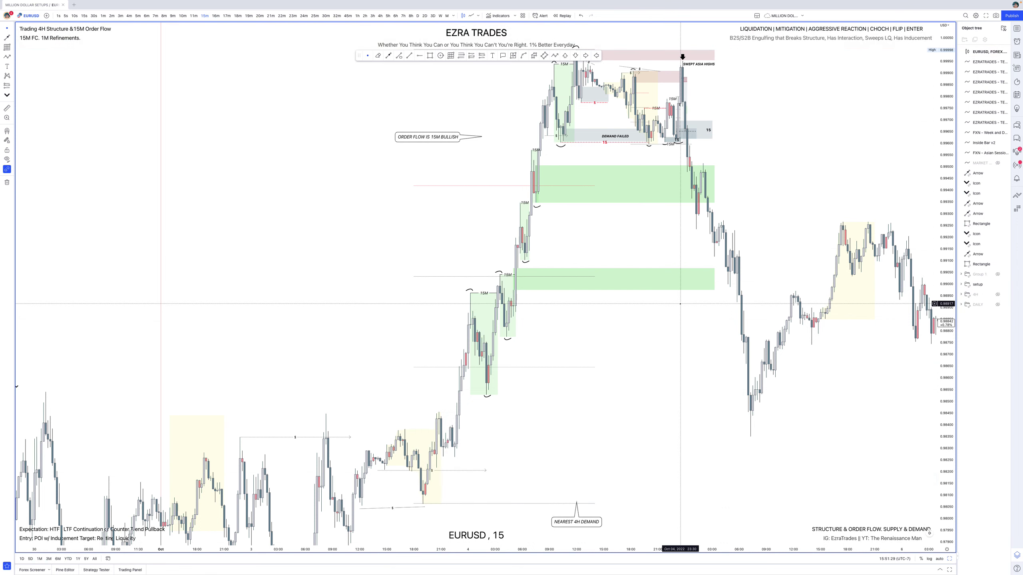
- Examine the bullish 15M order flow from the nearest 4H demand up to the October 4 high
scroll(681, 303, up, 4)
drag(682, 303, 590, 379)
scroll(590, 379, up, 2)
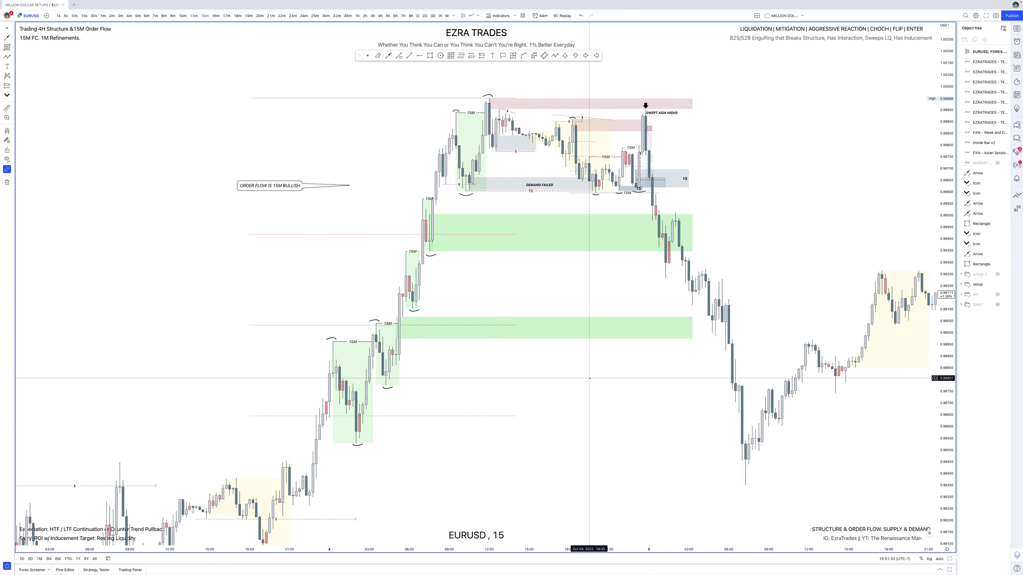
scroll(590, 378, up, 3)
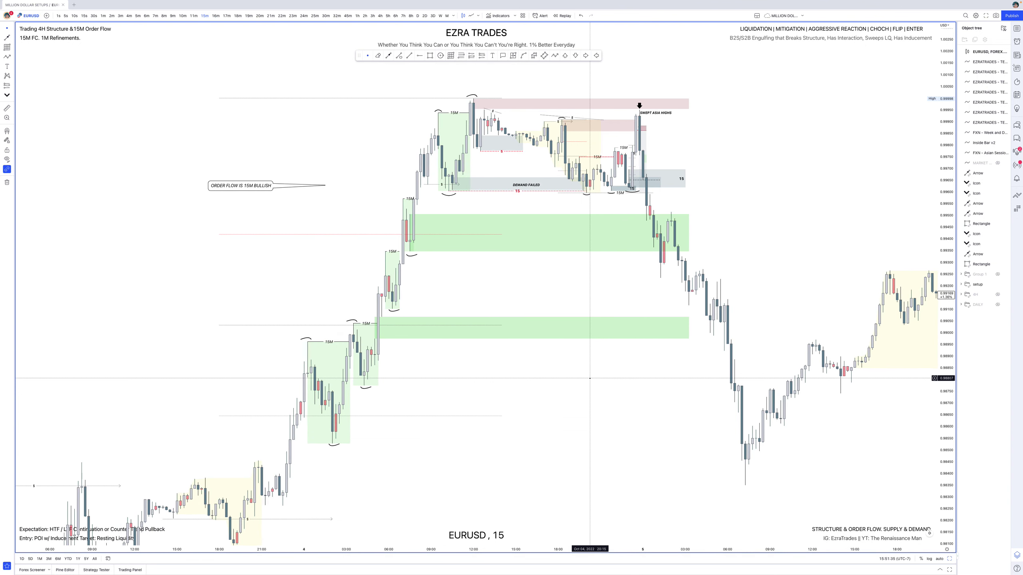
click(460, 339)
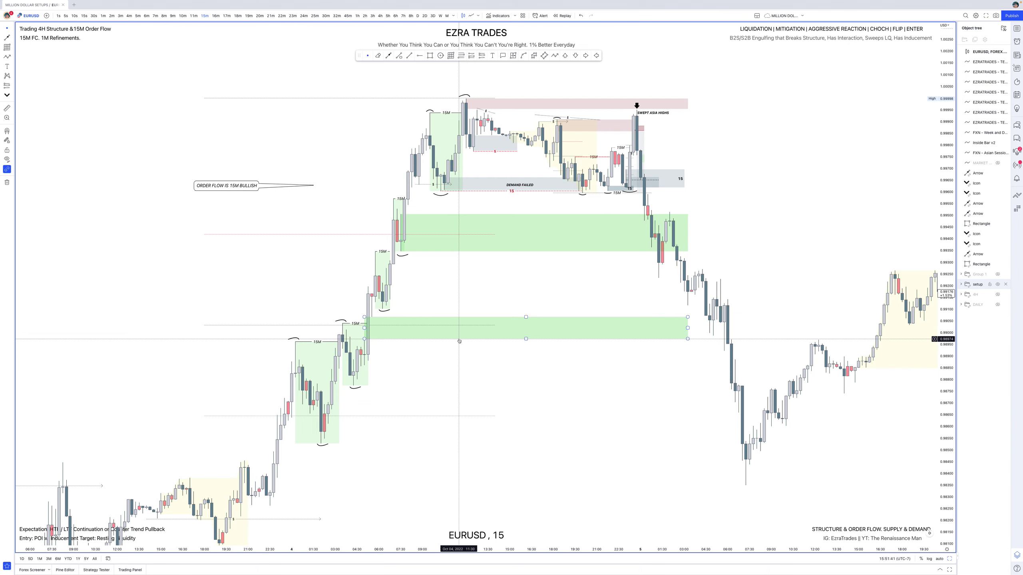
click(267, 482)
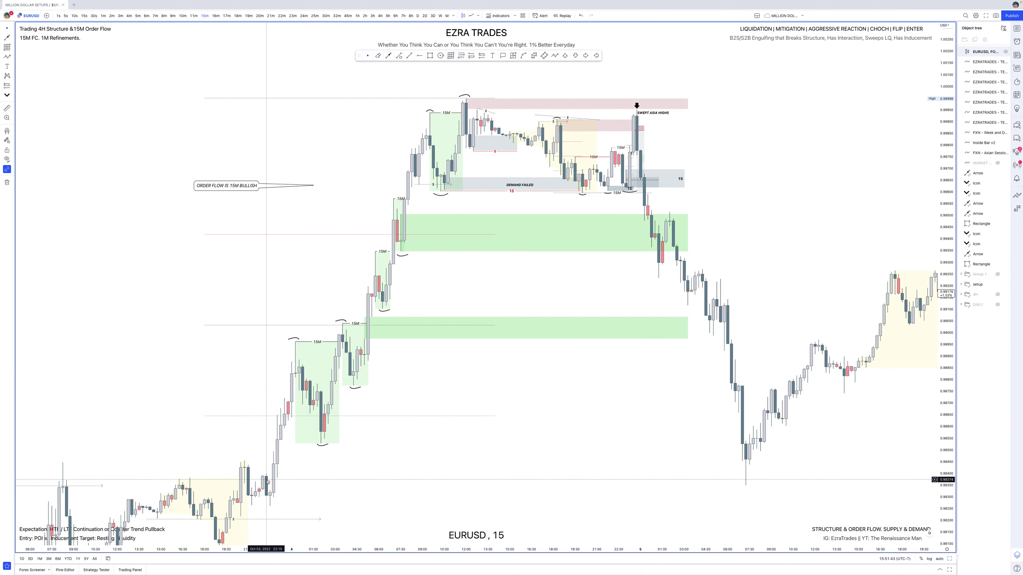
click(430, 152)
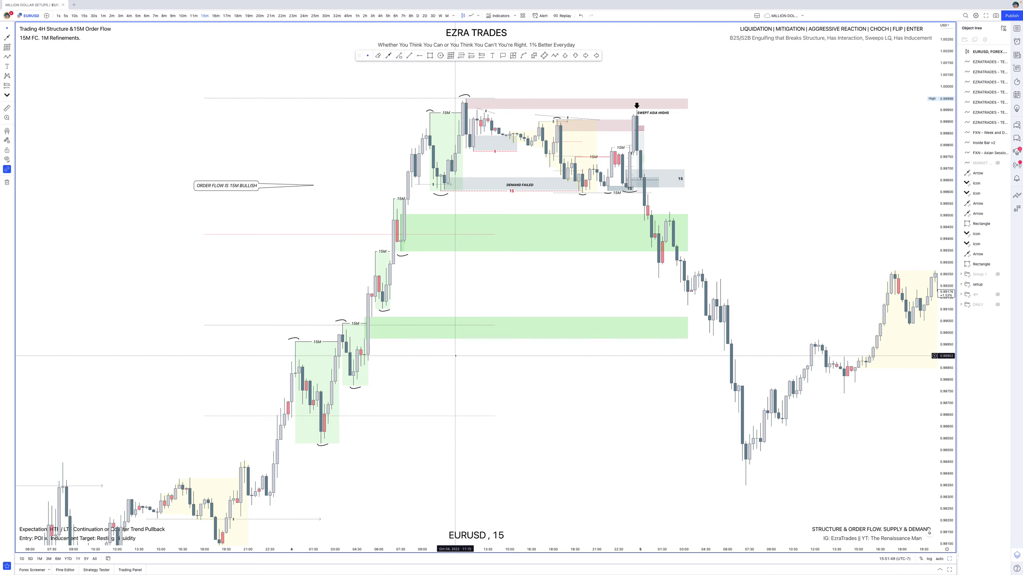
drag(454, 354, 441, 280)
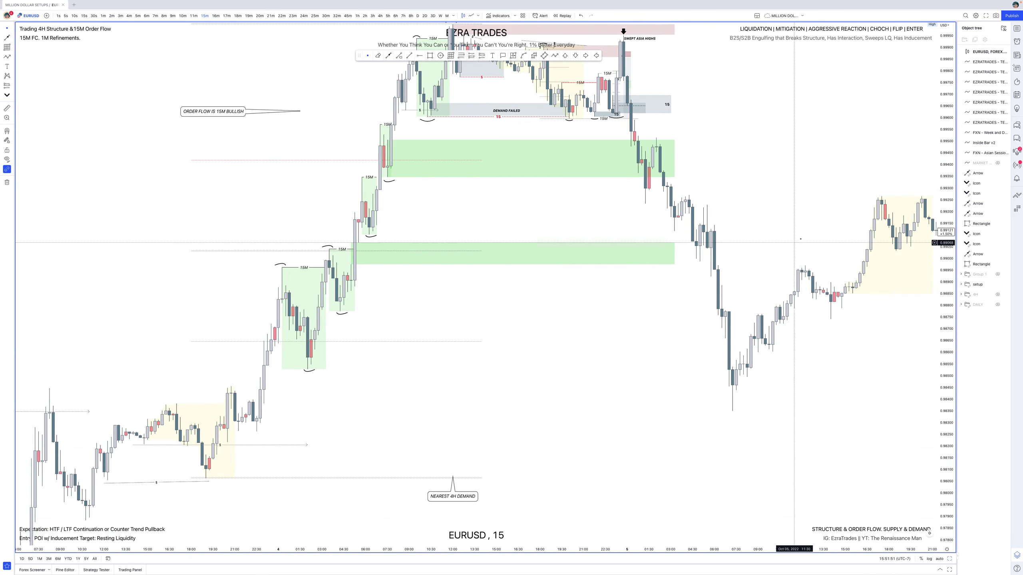
drag(942, 236, 942, 290)
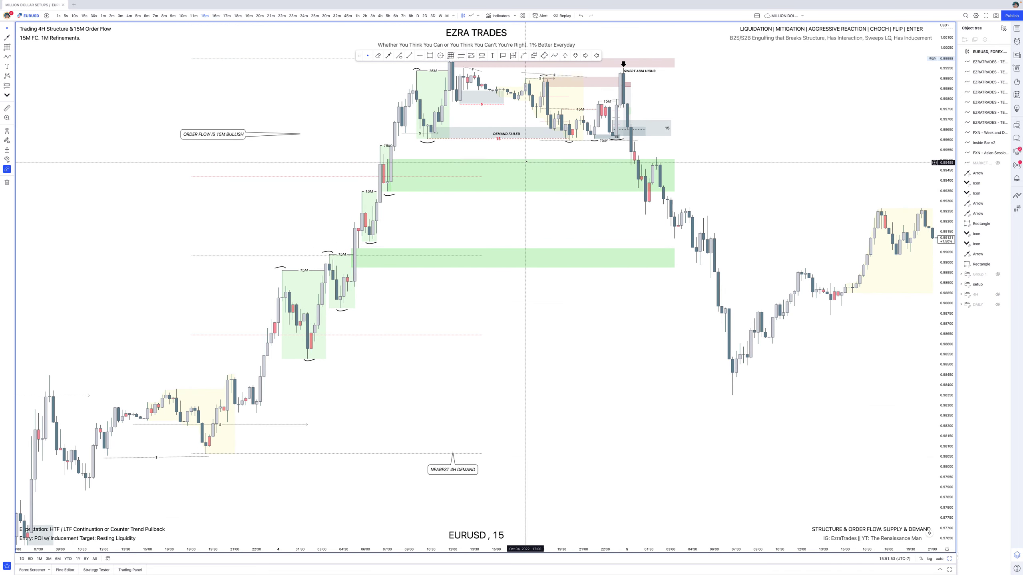
drag(525, 160, 525, 183)
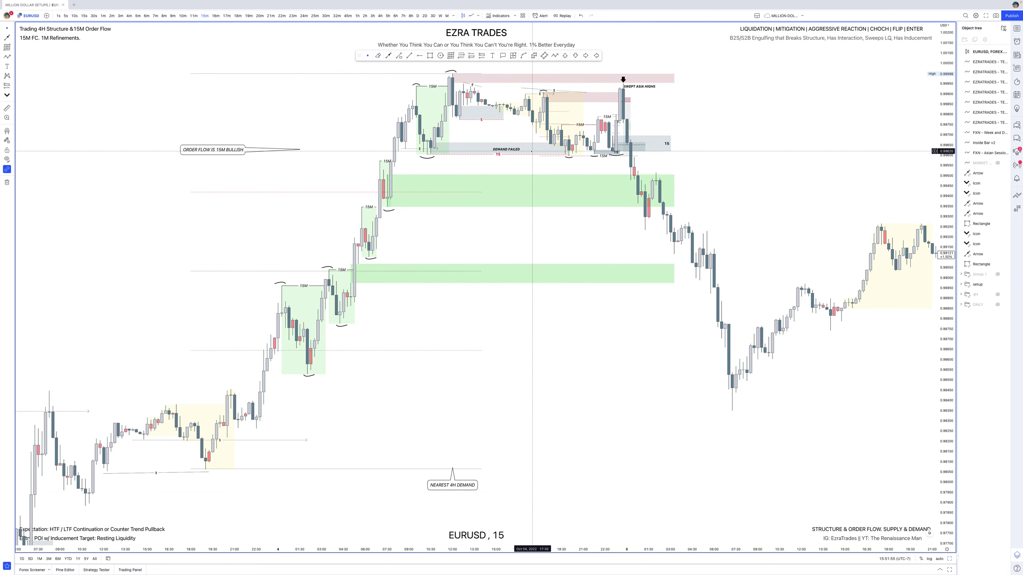
scroll(387, 199, down, 1)
scroll(387, 200, down, 3)
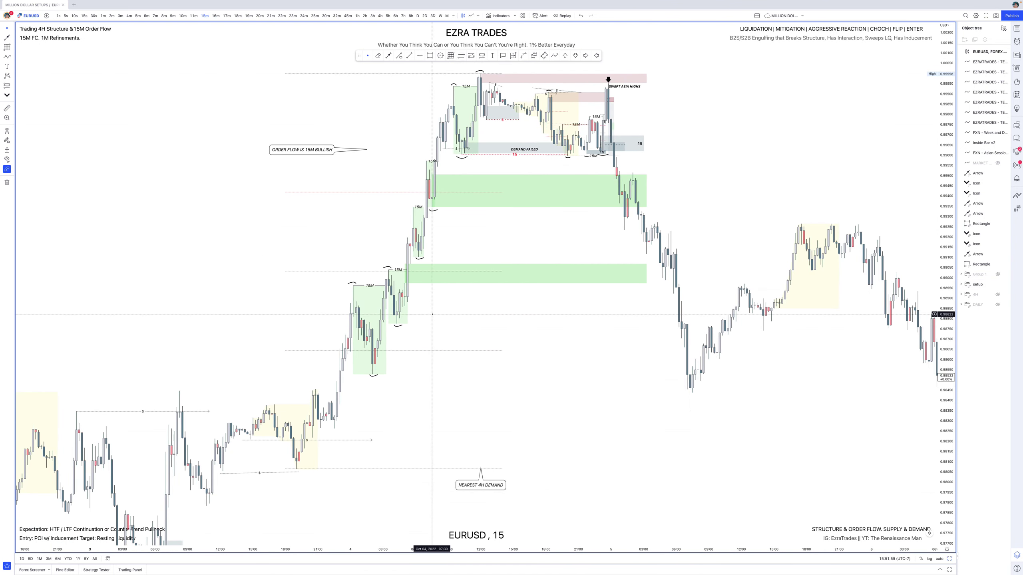
- Show the 4H drawing group once more to compare its supply and demand zones with the 15M legs, and hide it
click(998, 295)
drag(508, 393, 470, 420)
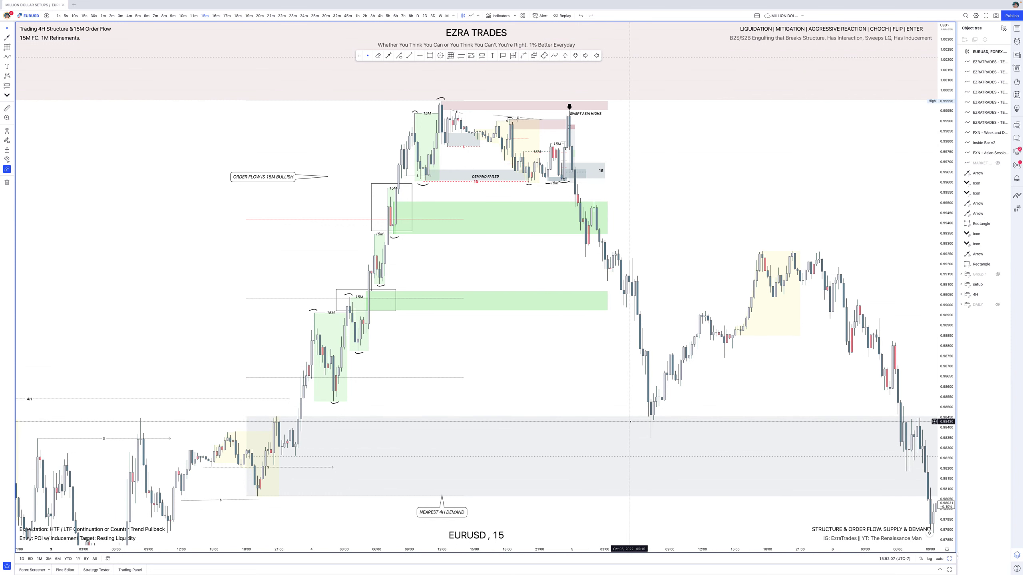
click(999, 295)
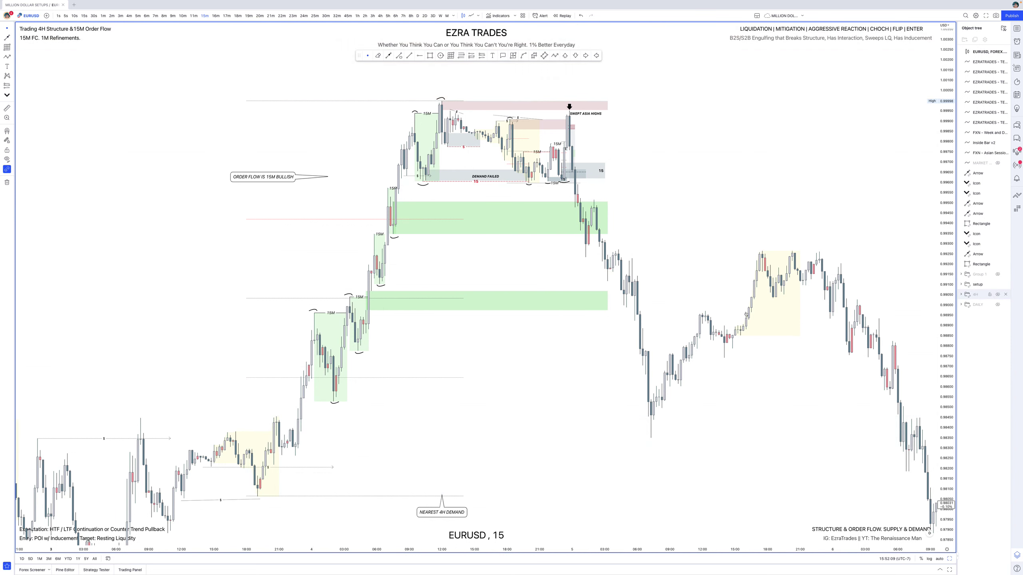
- Examine the first two 15M structure breaks and their pullback lows in the October 4 rally
drag(534, 363, 571, 416)
scroll(572, 416, up, 5)
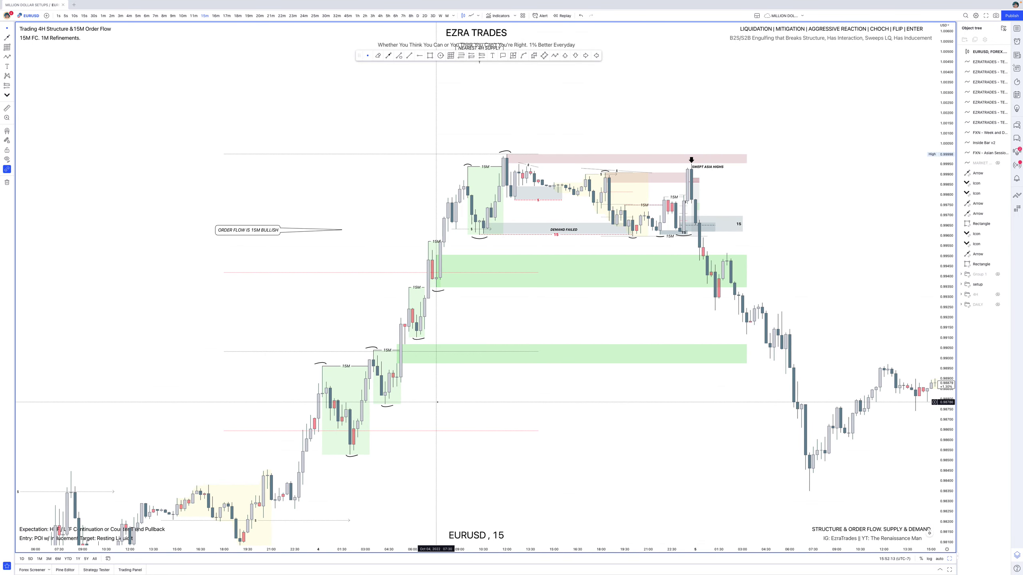
click(353, 367)
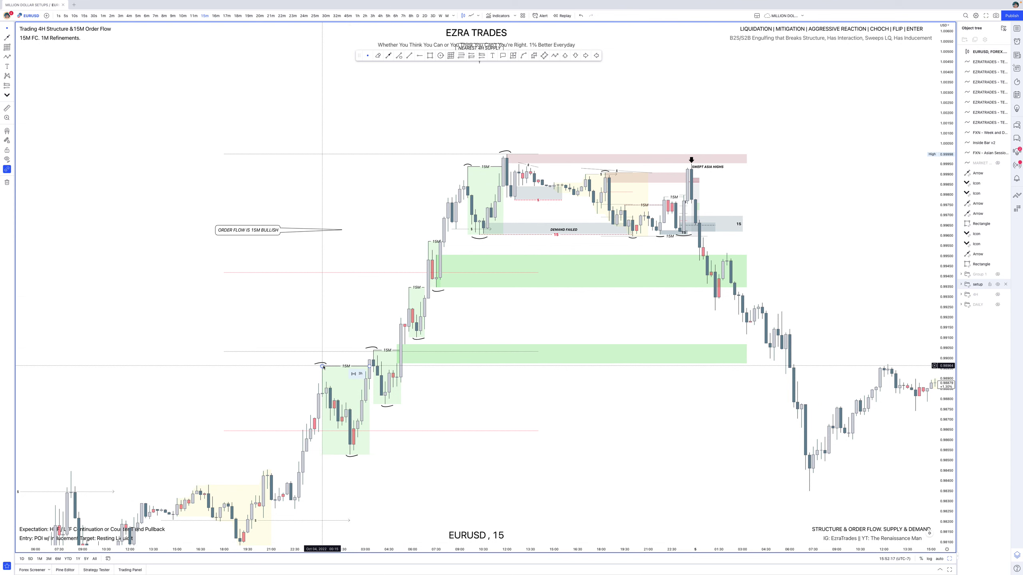
key(Escape)
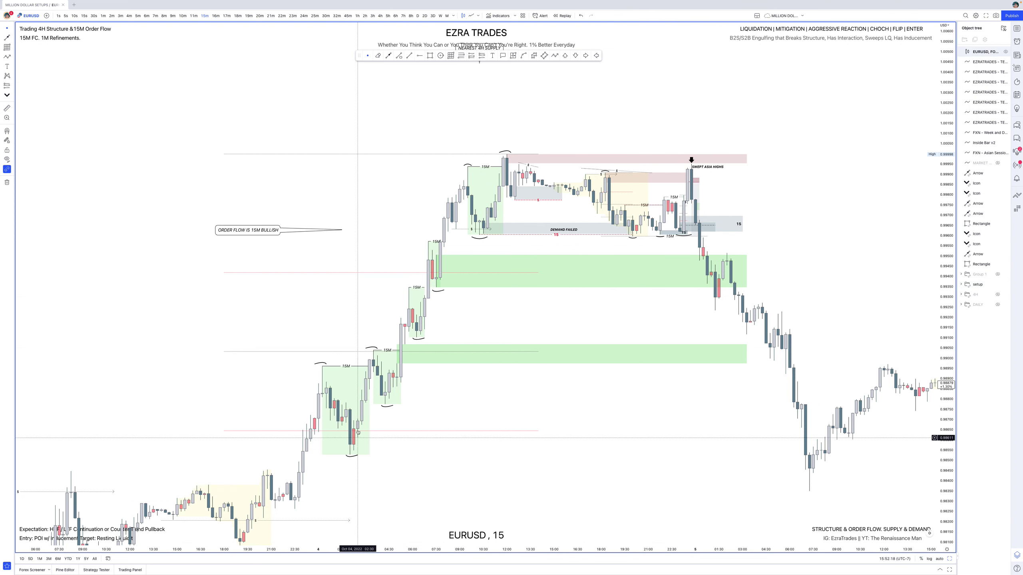
click(363, 366)
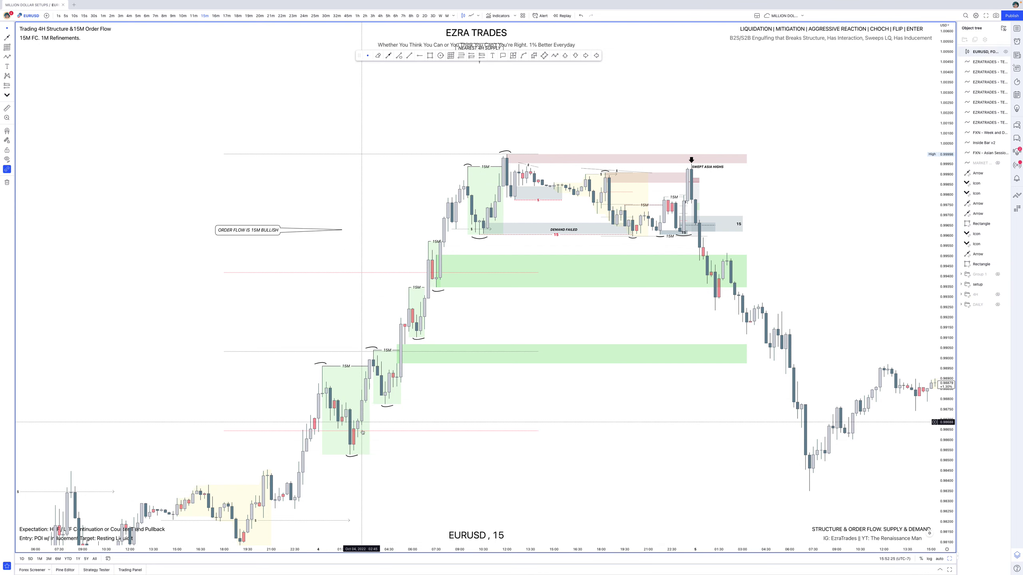
click(374, 352)
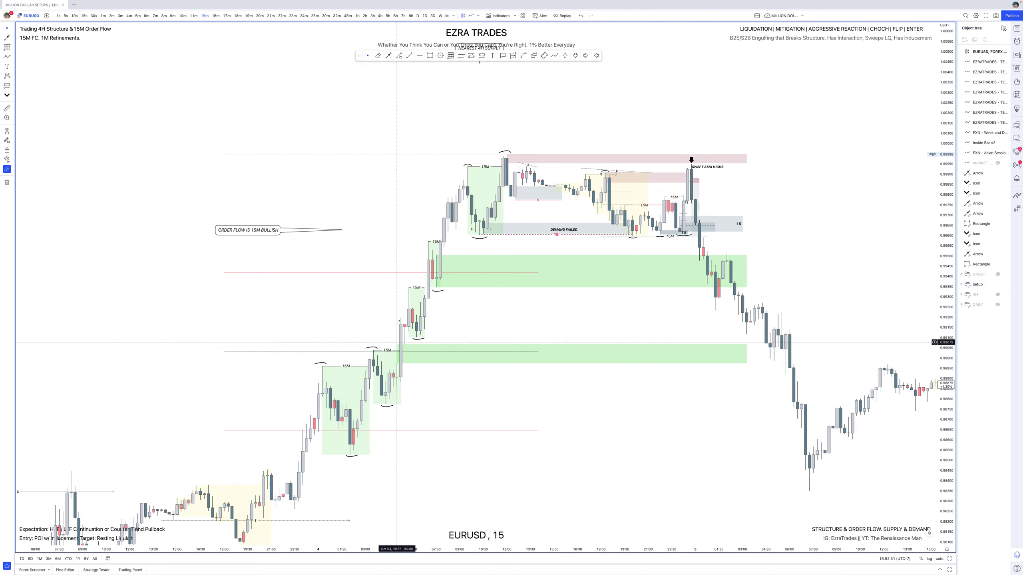
scroll(414, 346, up, 1)
scroll(414, 347, up, 1)
- Extend the lower green 15M demand zone to the October 5 candles that first drop into it
click(371, 355)
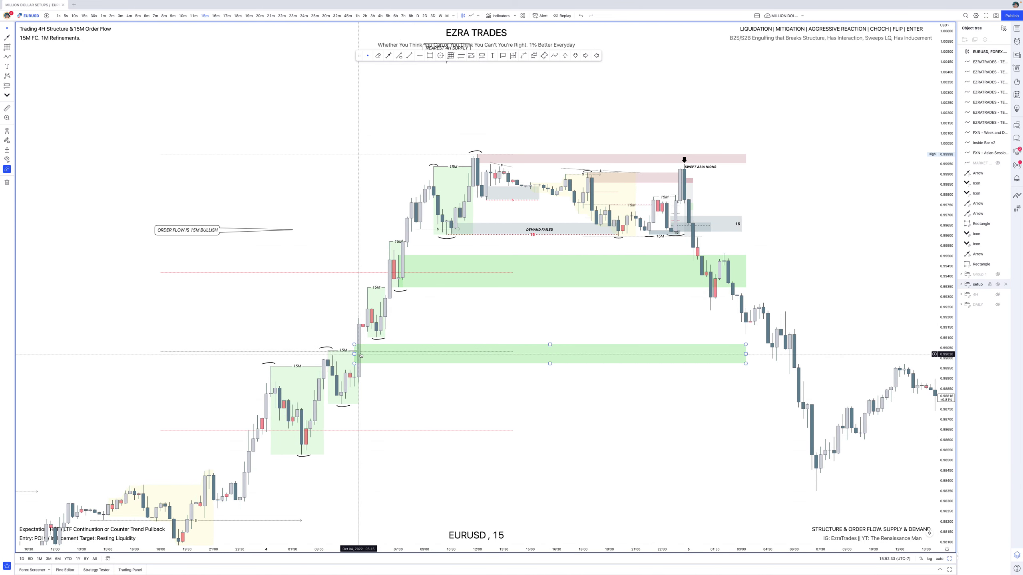
drag(746, 354, 786, 355)
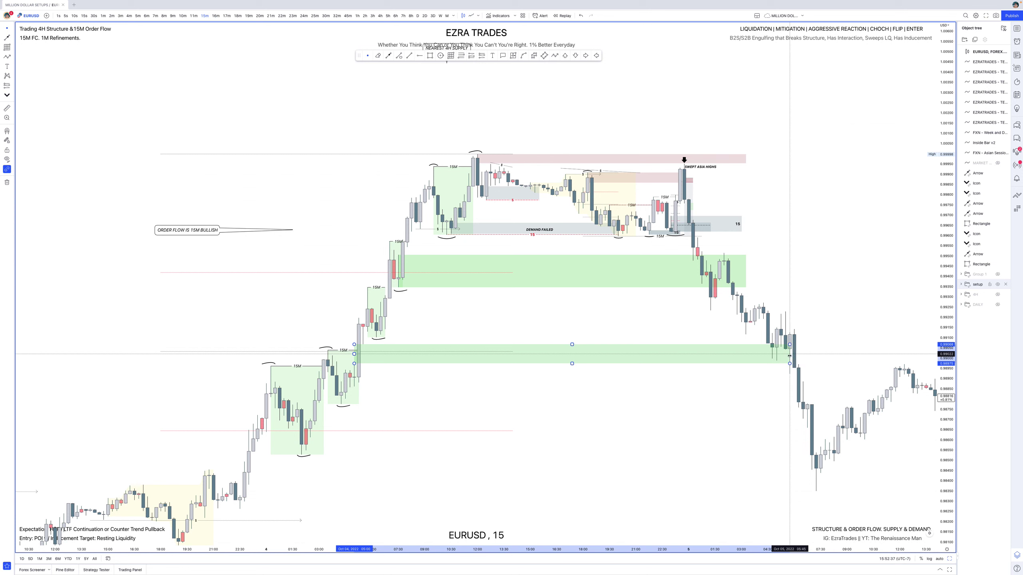
drag(789, 358, 781, 354)
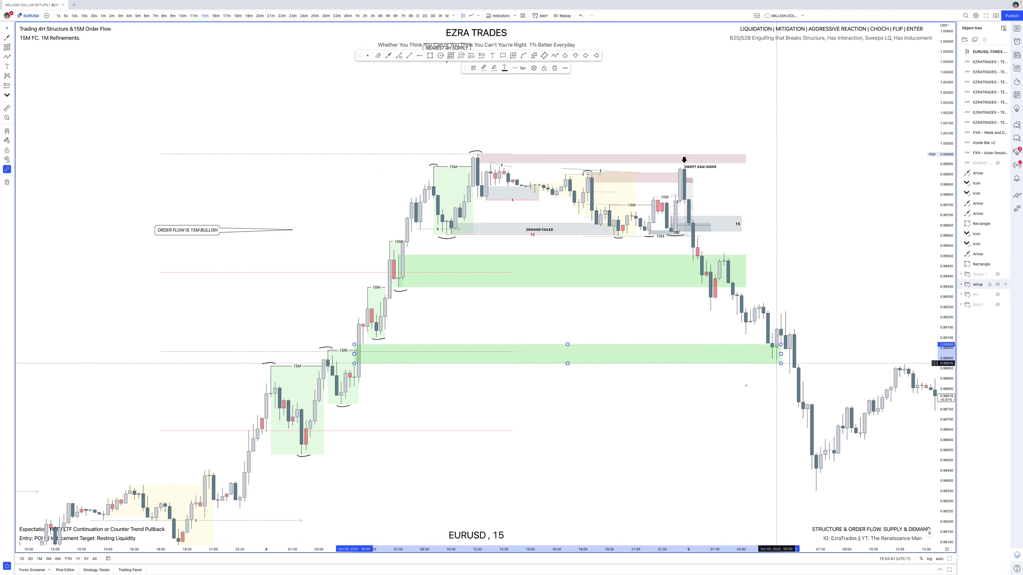
- Shorten the upper green 15M demand zone so it ends at the October 5 candles that first drop into it
drag(675, 324, 671, 366)
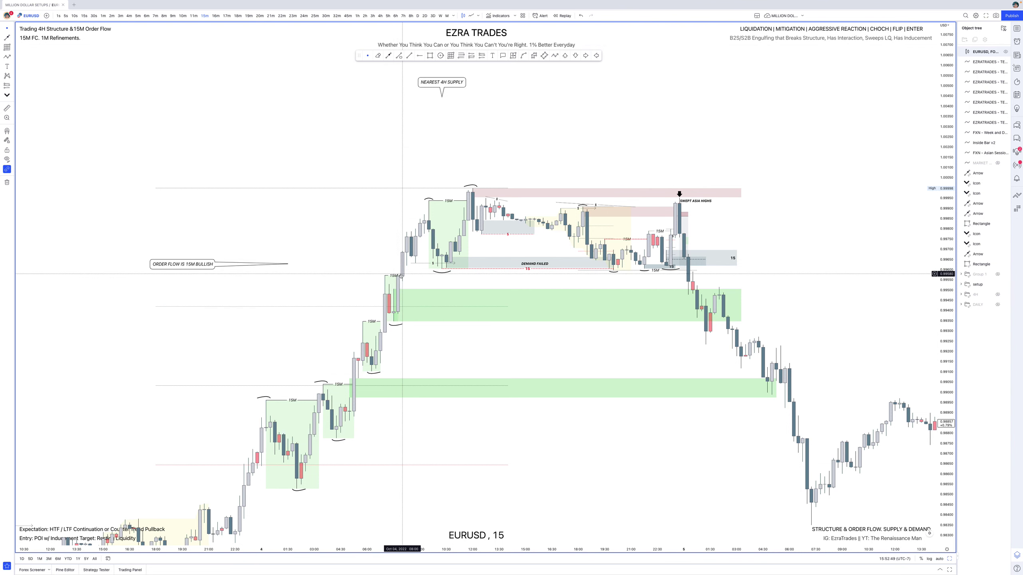
scroll(385, 282, up, 1)
click(382, 274)
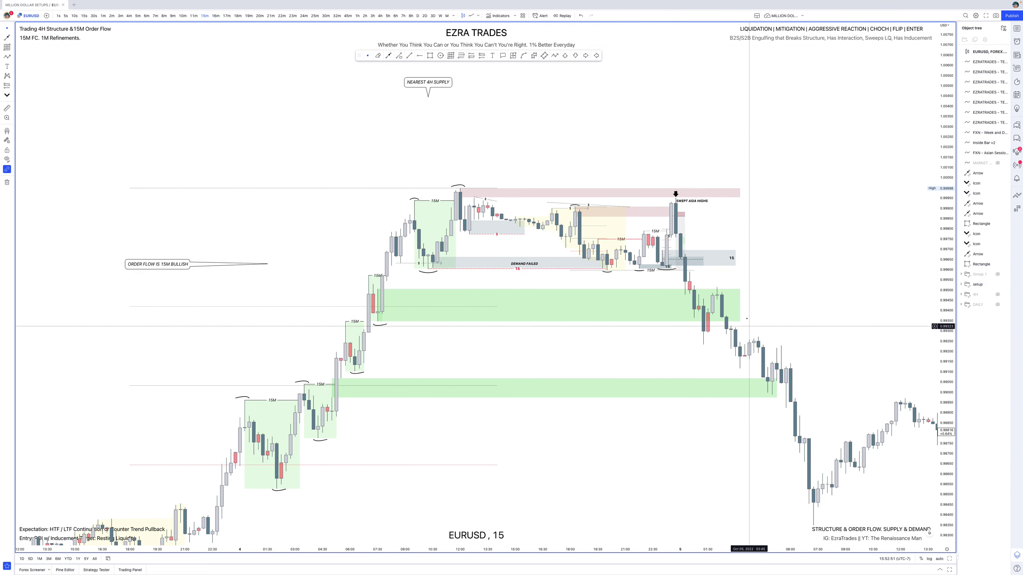
click(740, 305)
drag(739, 305, 700, 305)
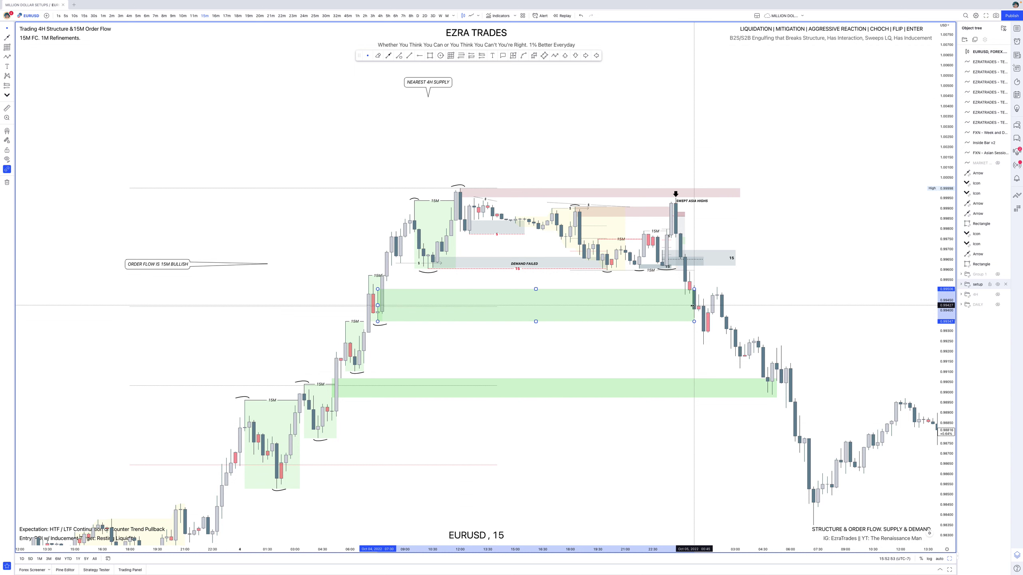
click(747, 269)
- Show the market sessions indicator to check session timing around the swept Asia highs, and hide it
drag(773, 285, 775, 310)
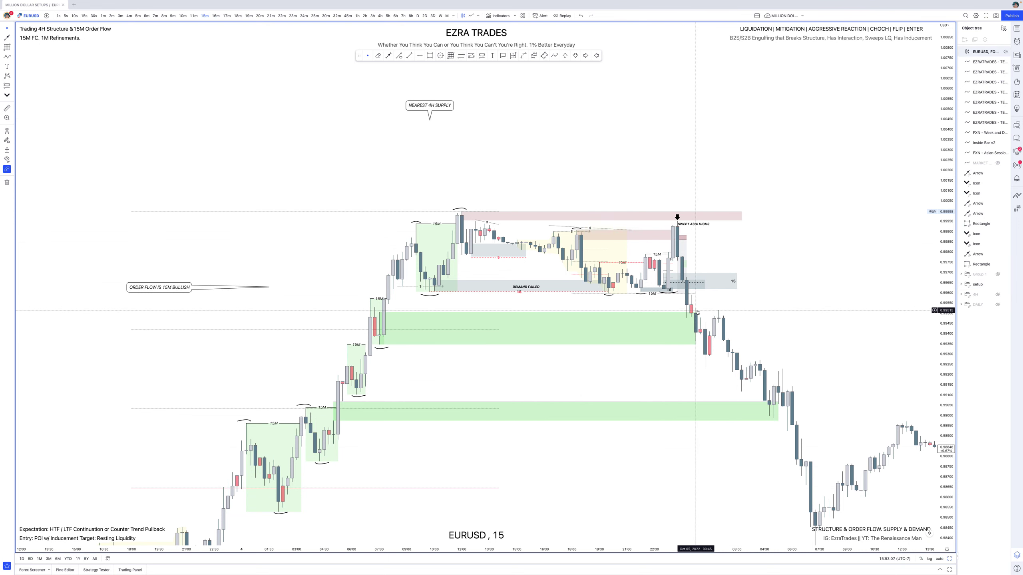
scroll(697, 311, up, 3)
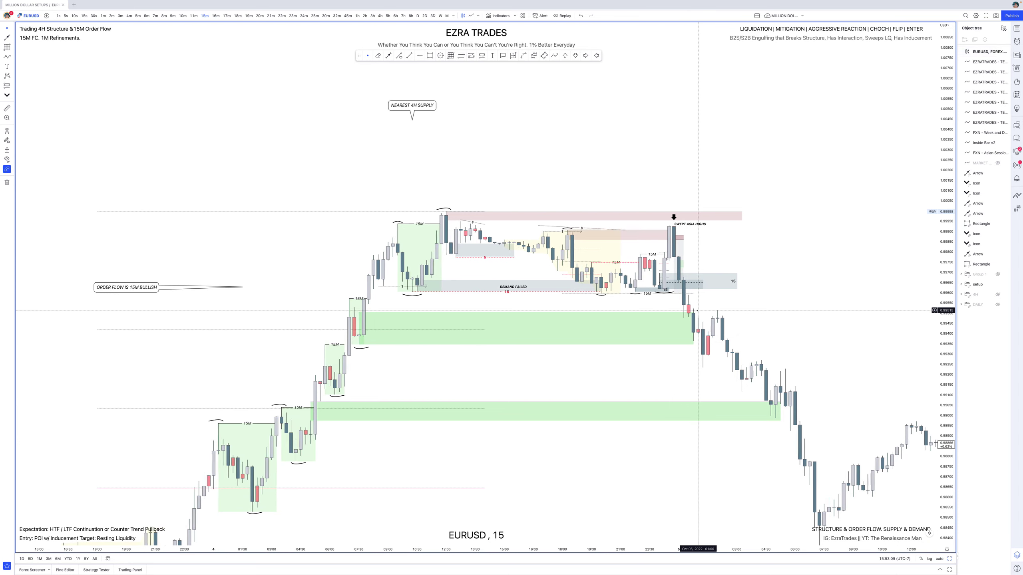
drag(947, 321, 947, 204)
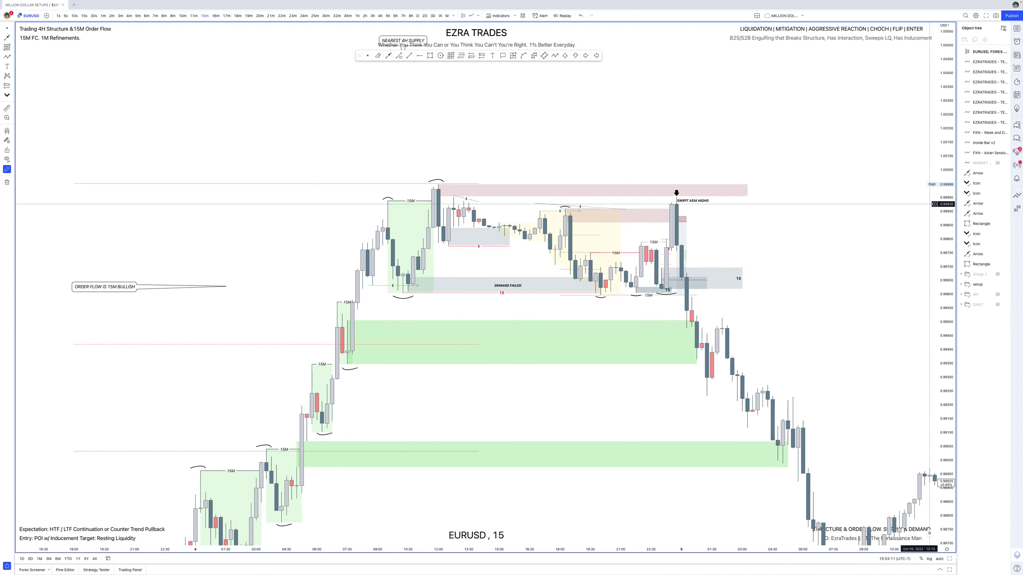
scroll(782, 210, up, 2)
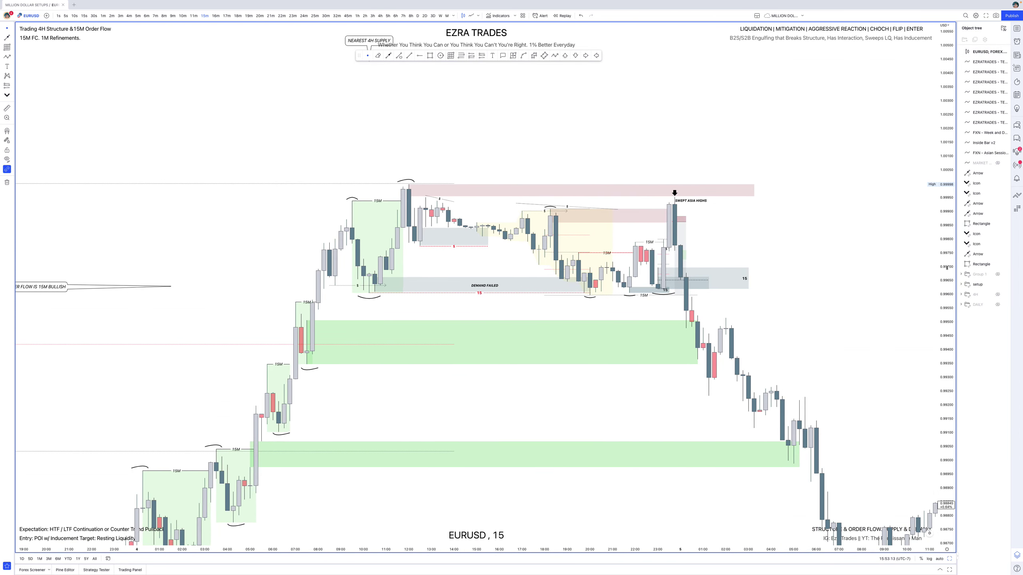
drag(947, 268, 947, 202)
drag(861, 229, 857, 241)
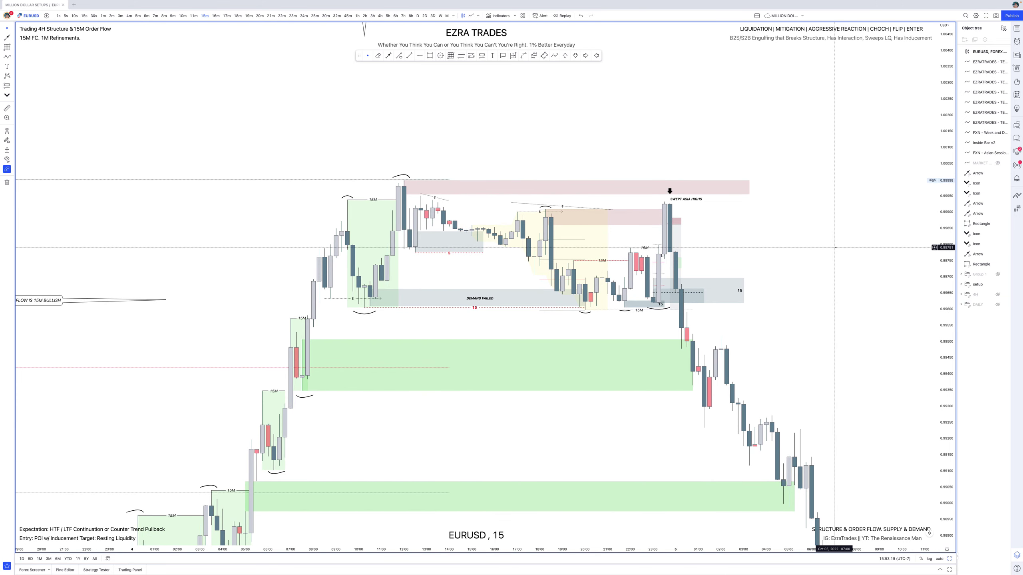
scroll(836, 247, up, 2)
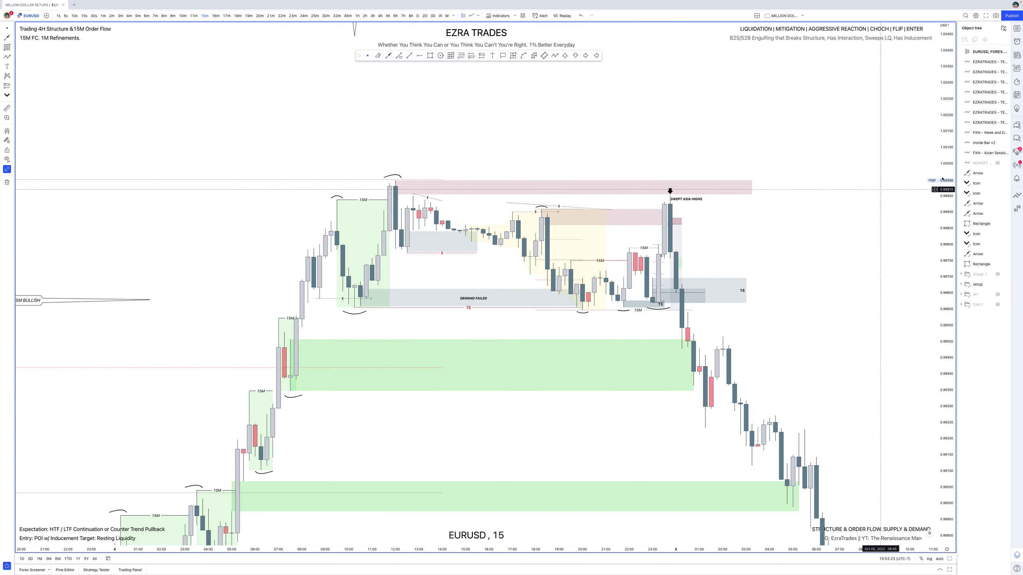
click(998, 163)
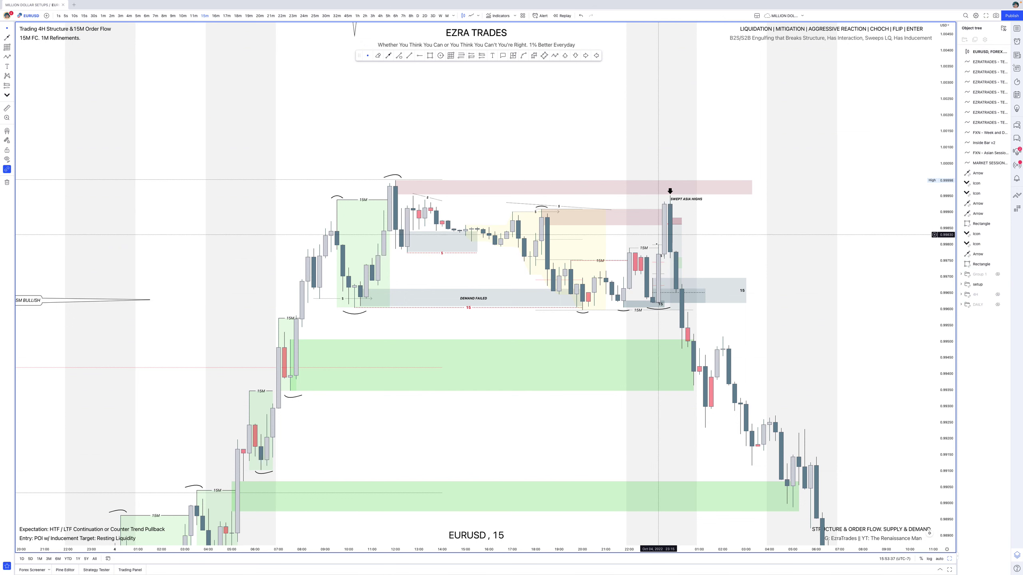
click(998, 162)
- Examine the last bullish 15M leg below the October 4 high, including its structure break, pullback low and failed demand zone
scroll(769, 206, down, 2)
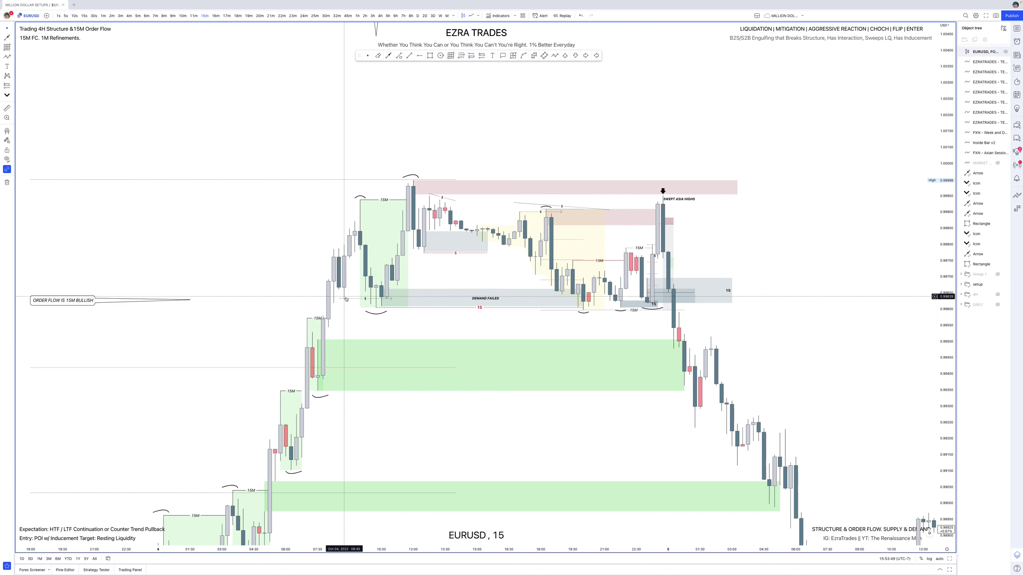
click(370, 300)
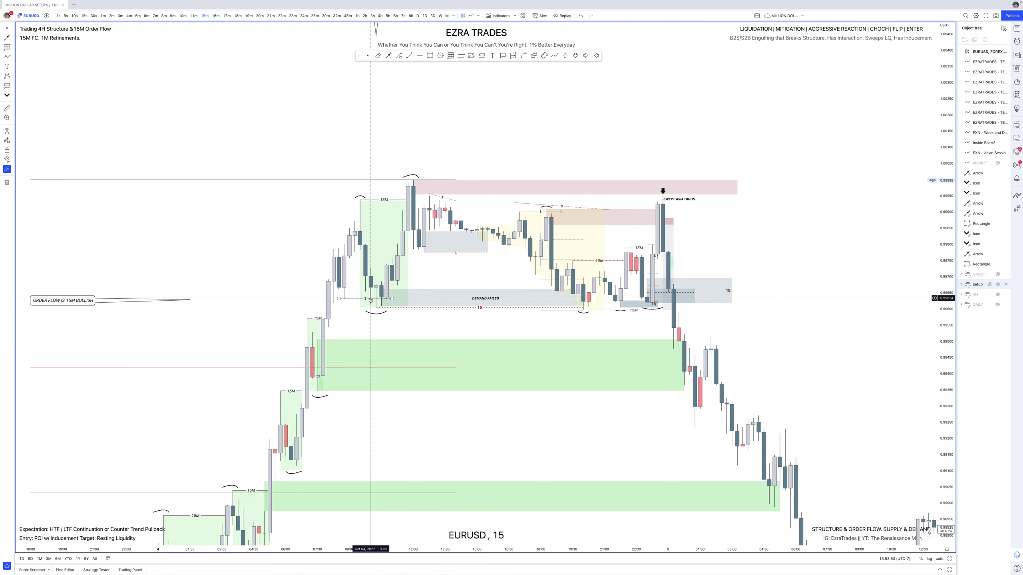
click(378, 292)
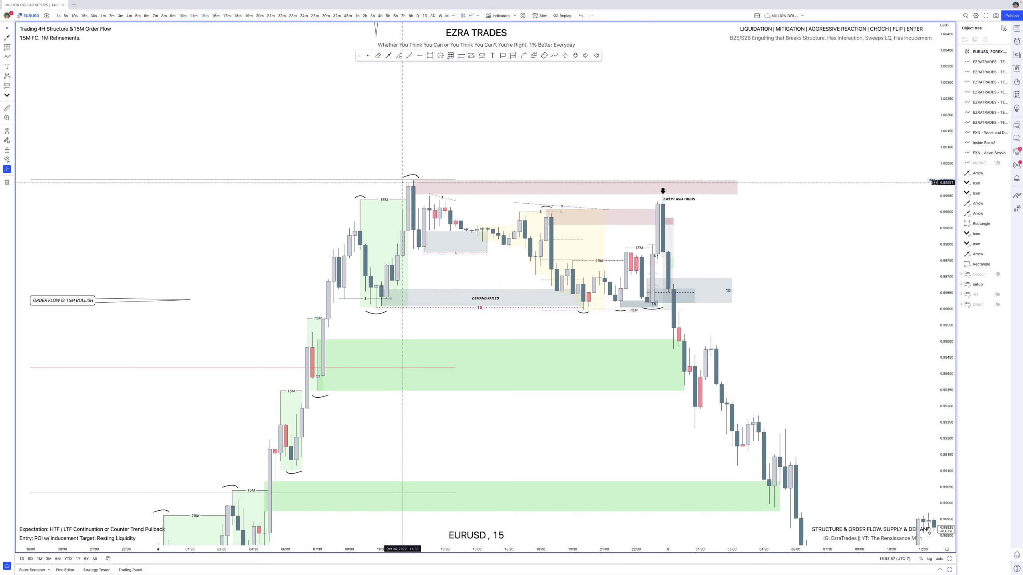
click(376, 314)
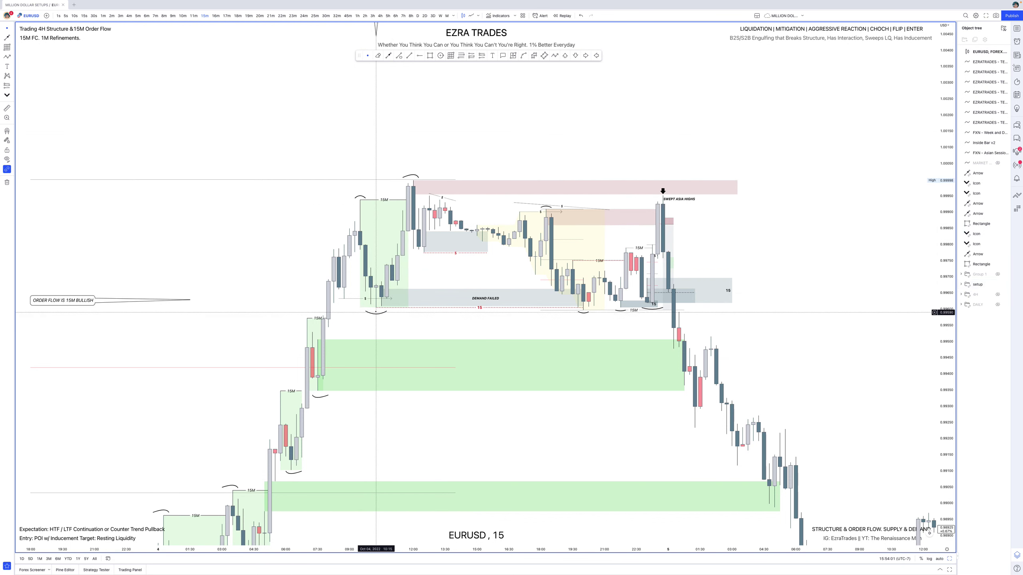
click(377, 308)
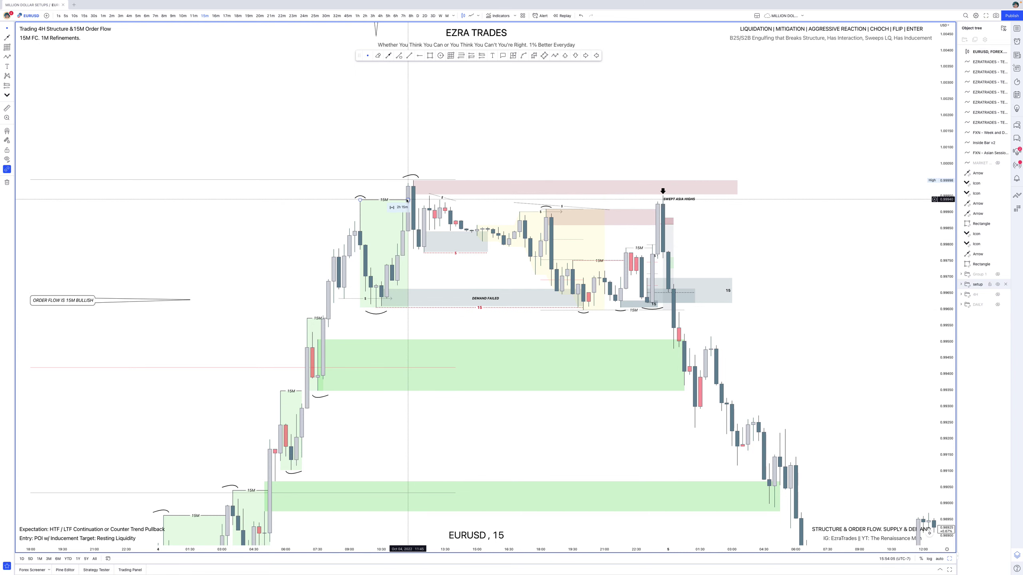
click(430, 133)
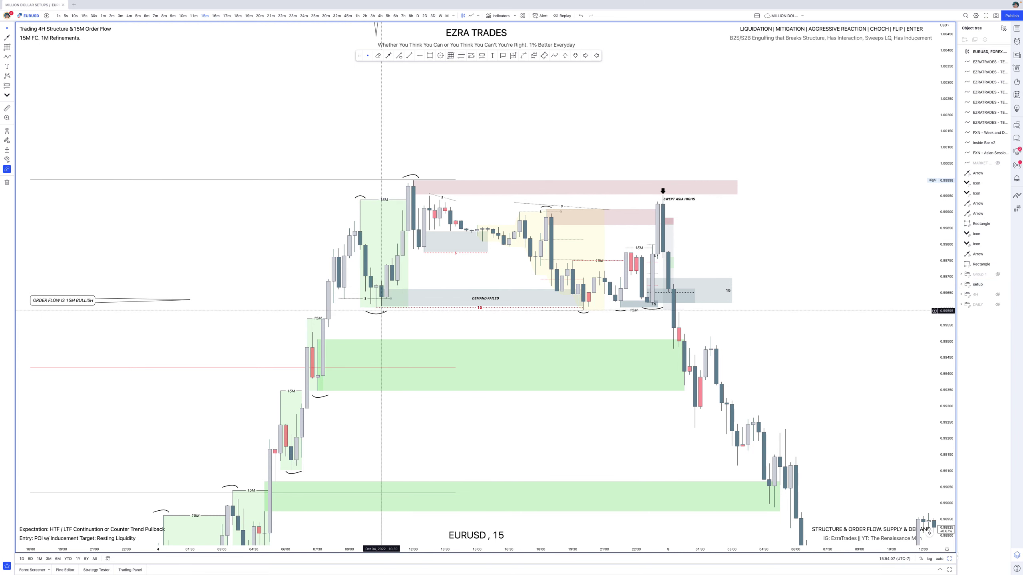
scroll(410, 176, up, 1)
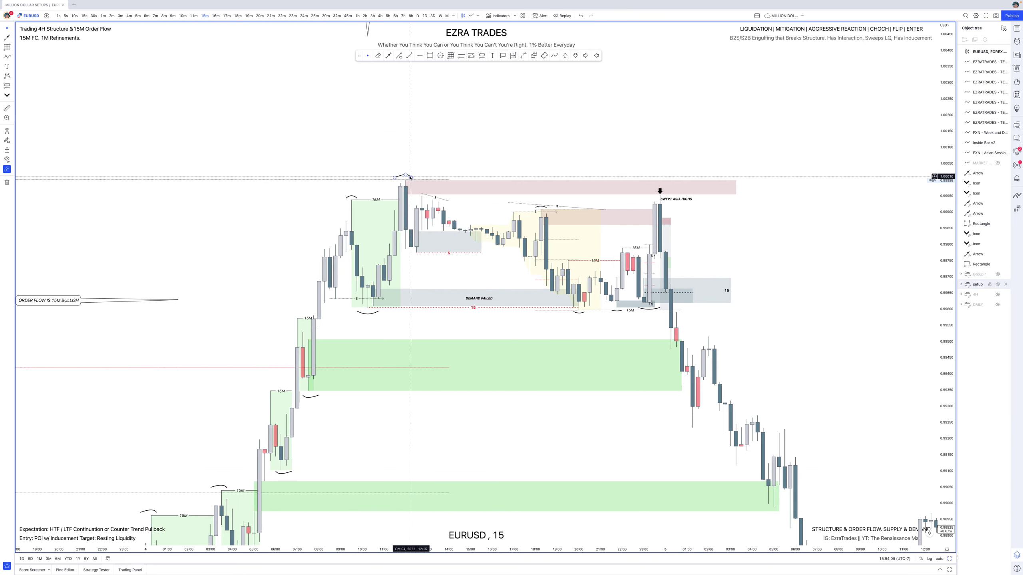
click(360, 288)
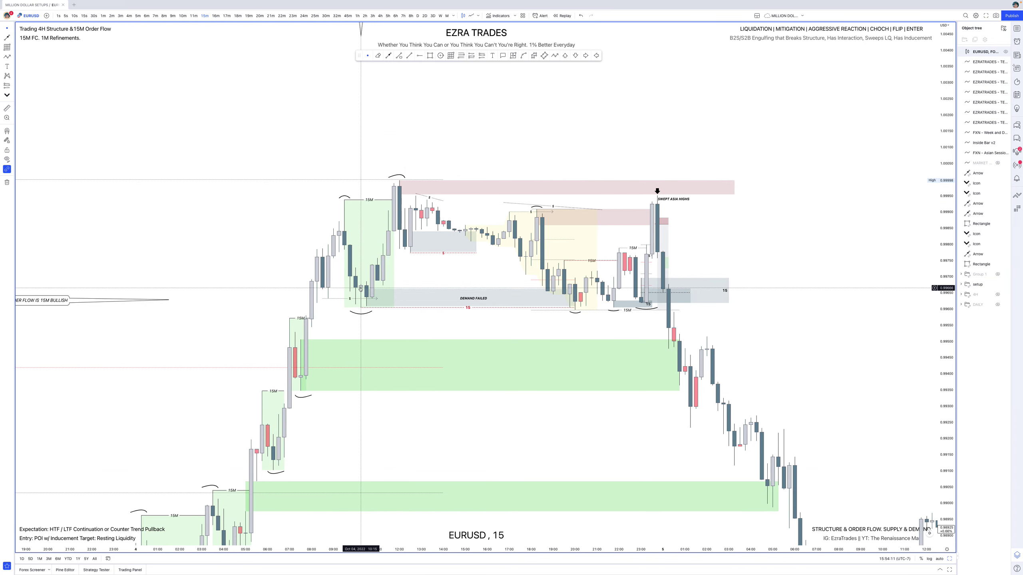
- Examine the failed 15-minute demand zone, the supply zone at the swing high, and the lower supply zone that led to the break
click(361, 308)
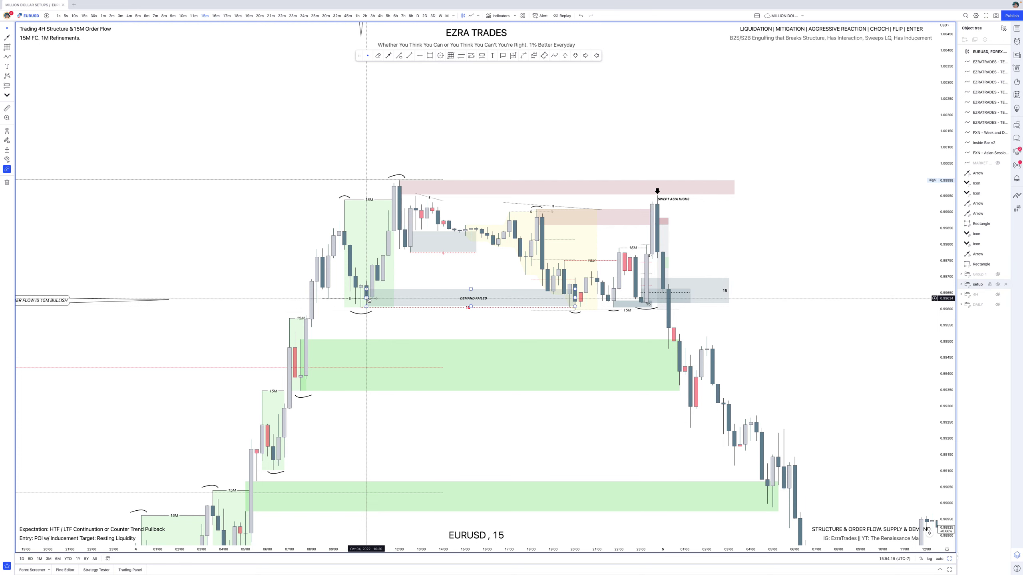
scroll(368, 300, right, 5)
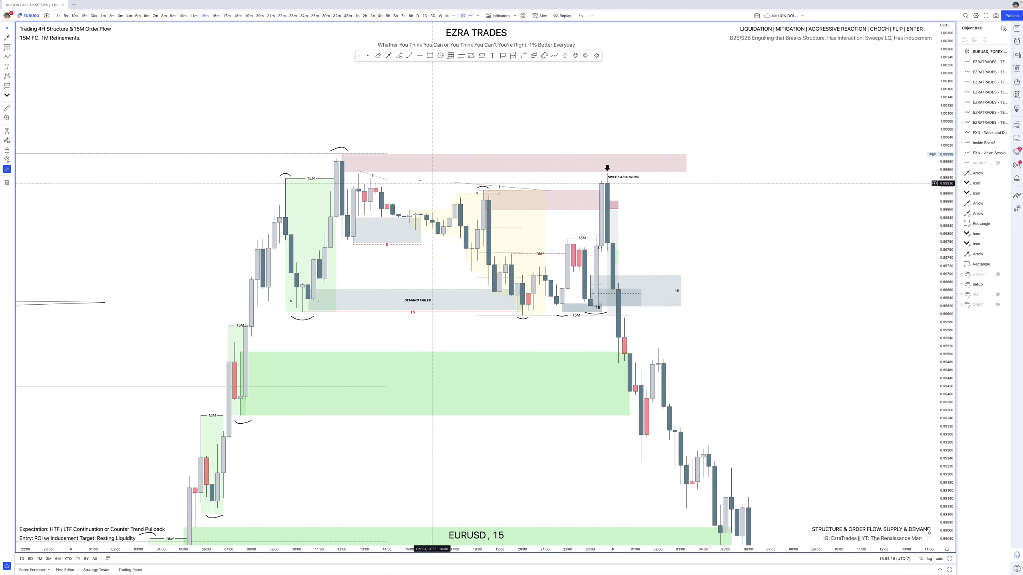
click(347, 173)
click(342, 167)
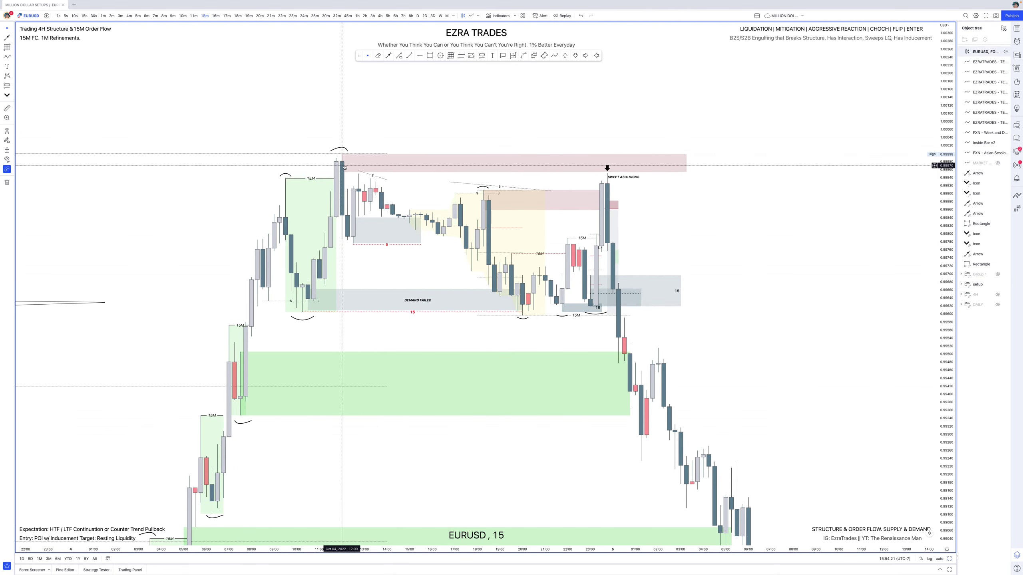
click(341, 169)
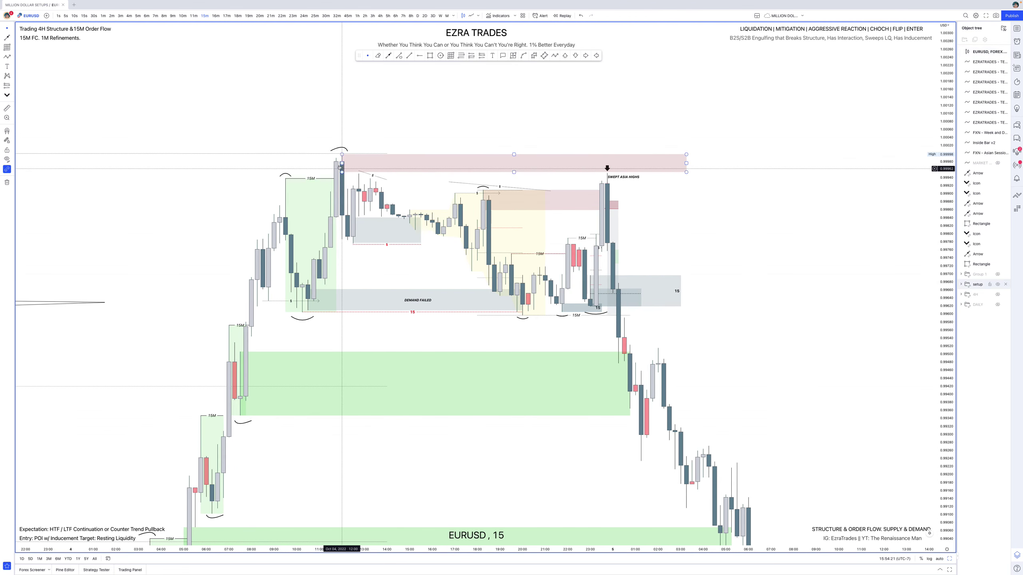
click(309, 293)
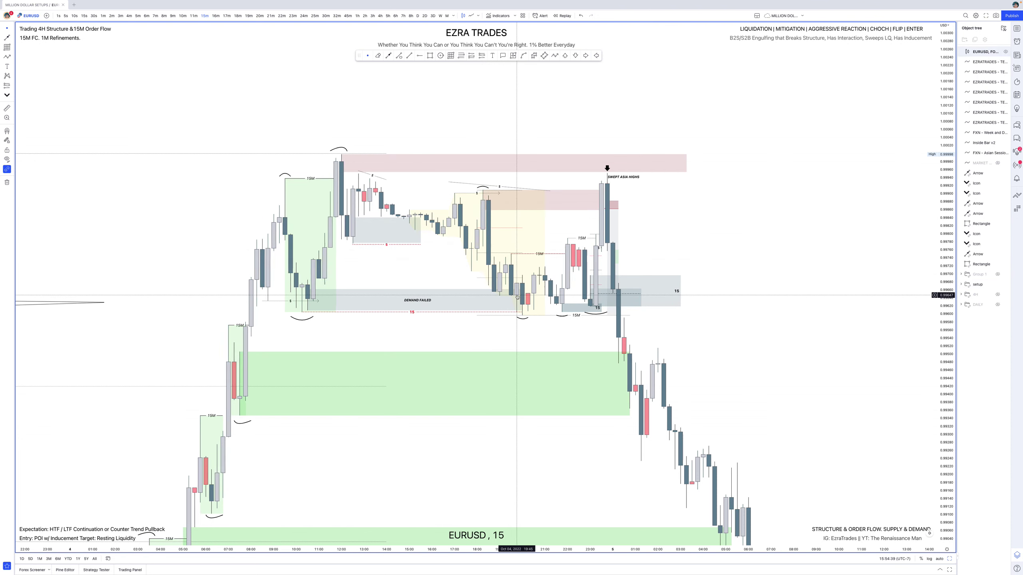
scroll(517, 296, up, 2)
drag(945, 391, 944, 159)
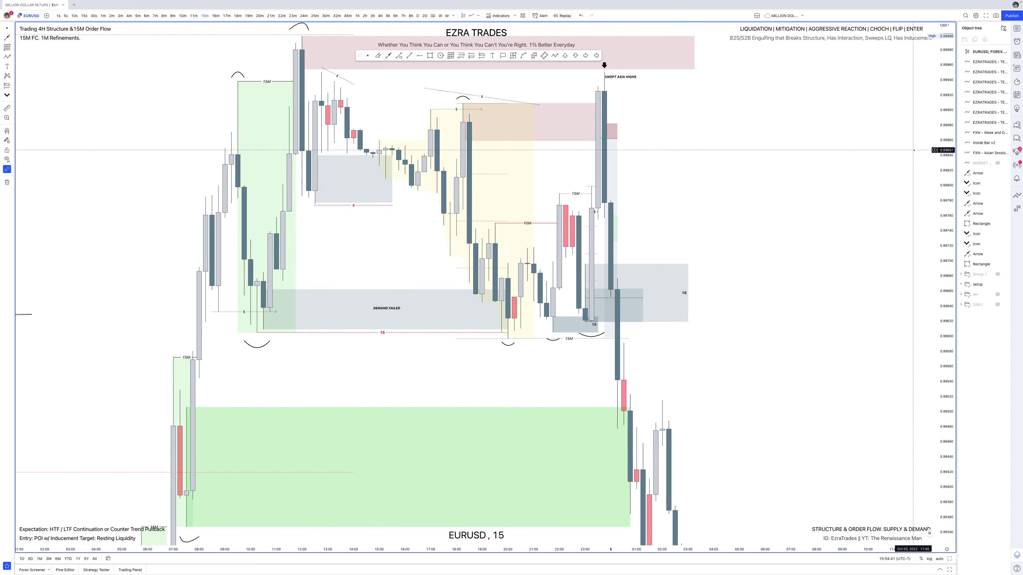
scroll(580, 311, up, 3)
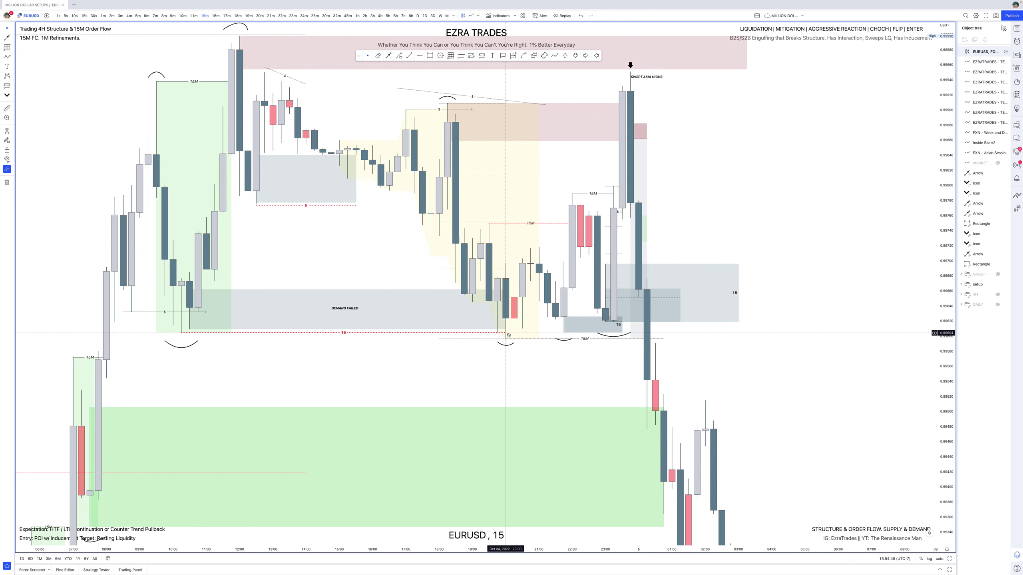
drag(508, 335, 504, 369)
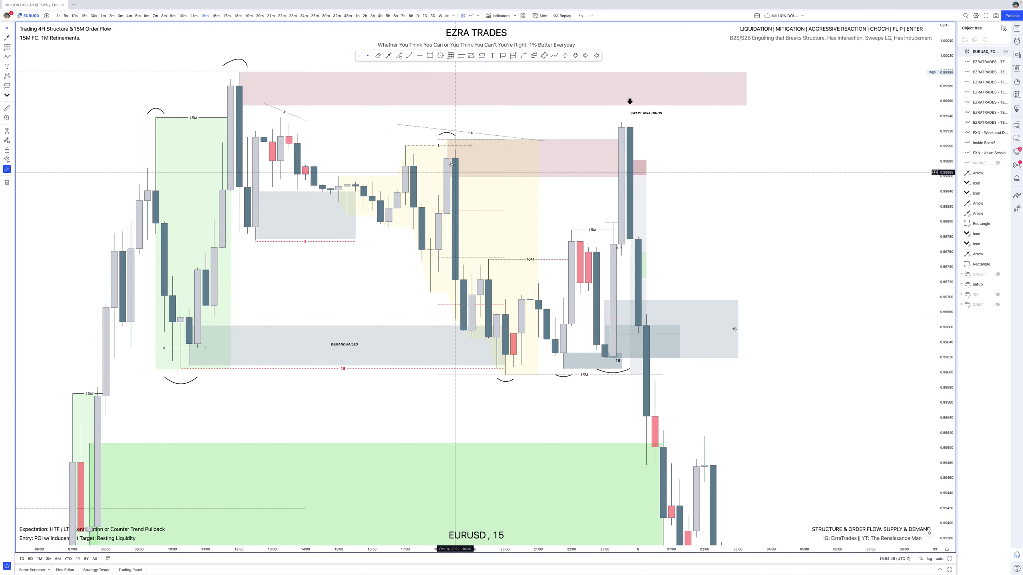
click(448, 139)
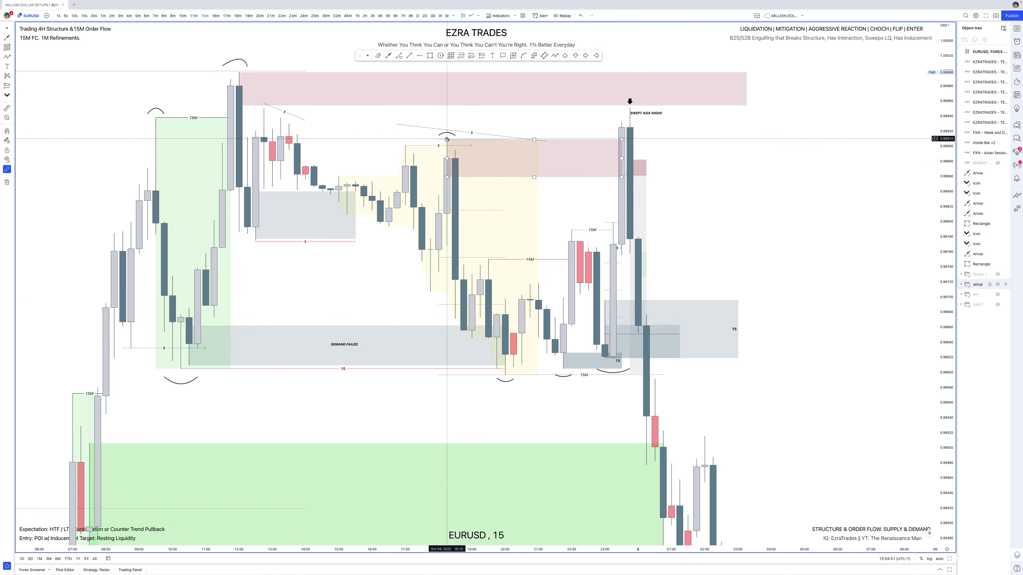
click(501, 370)
click(504, 376)
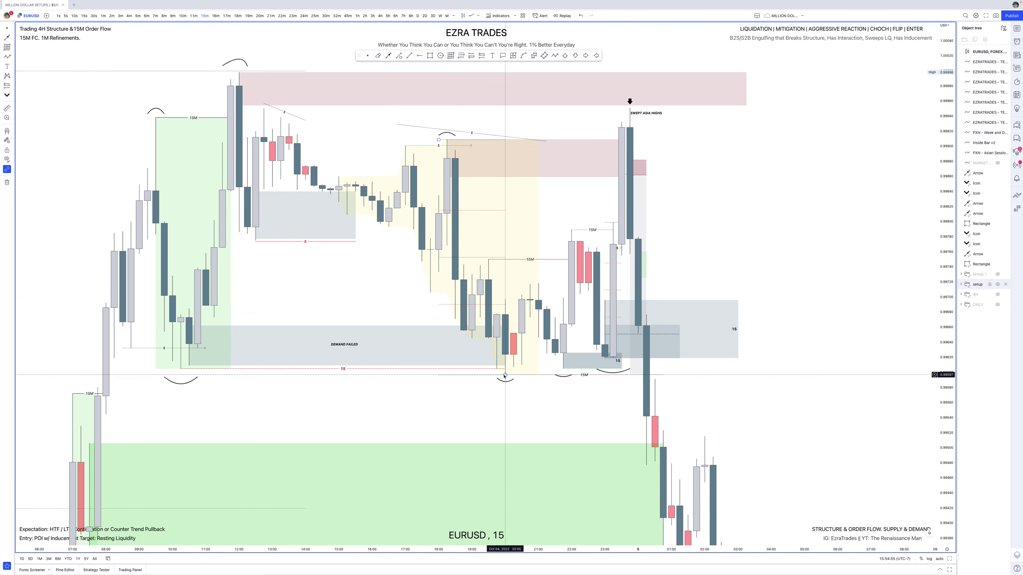
key(Escape)
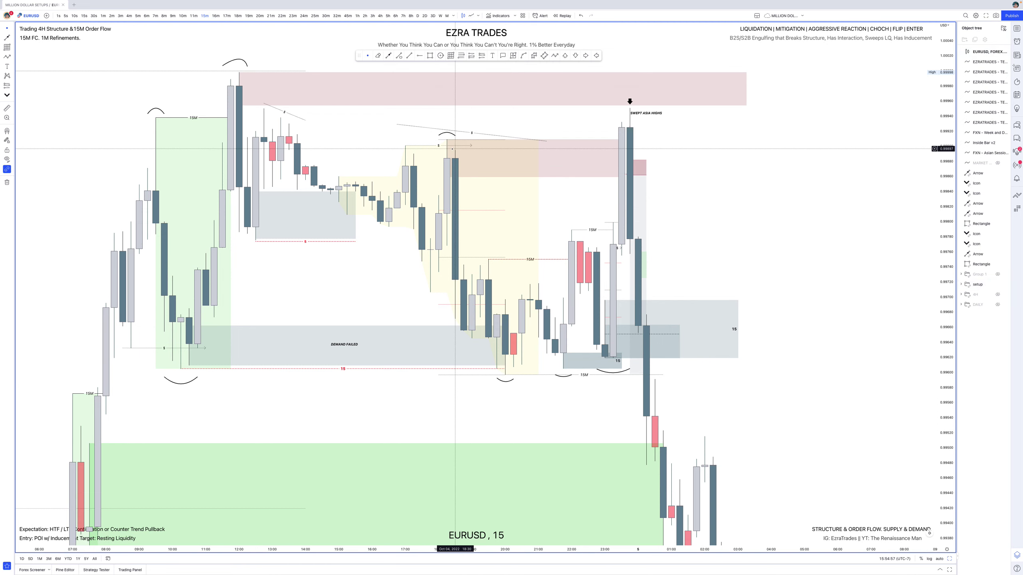
- Hide the Asian session indicator briefly to view the bare candles, and show it again
drag(493, 121, 523, 135)
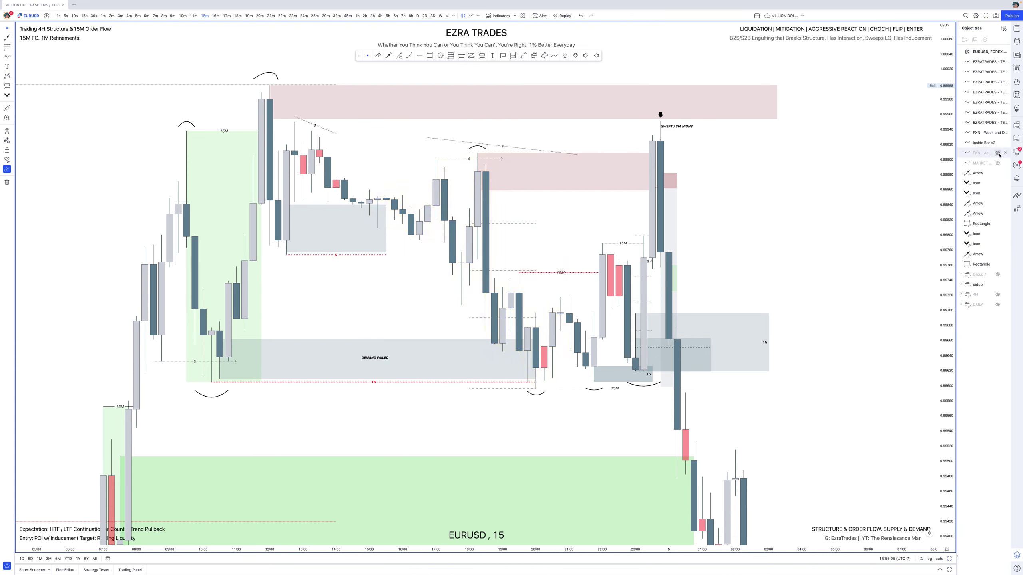
click(999, 154)
drag(951, 170, 951, 212)
scroll(615, 183, up, 1)
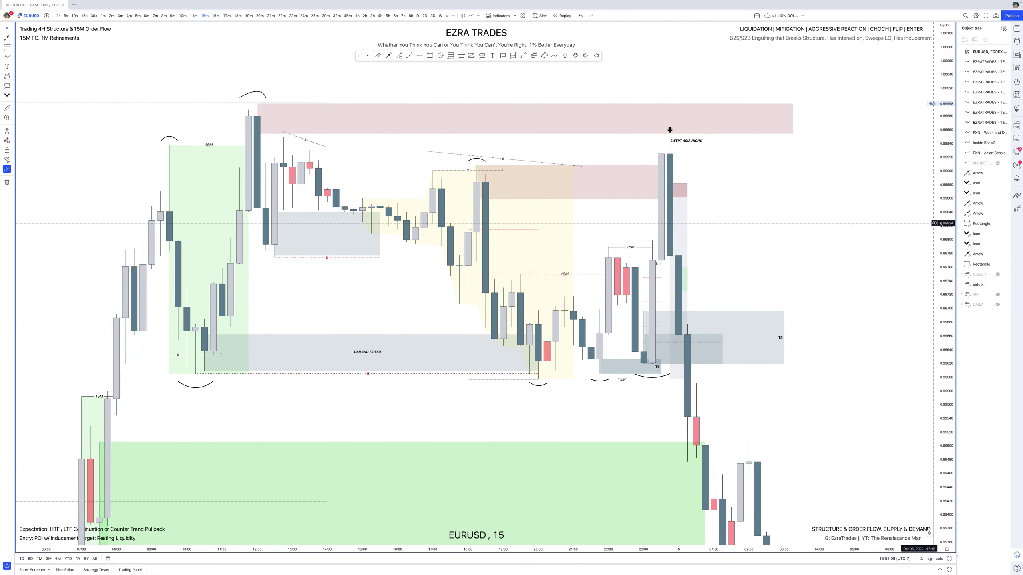
- Reset and rescale the price axis to frame the whole 15-minute range, and inspect the zone labelled DEMAND FAILED
double_click(956, 223)
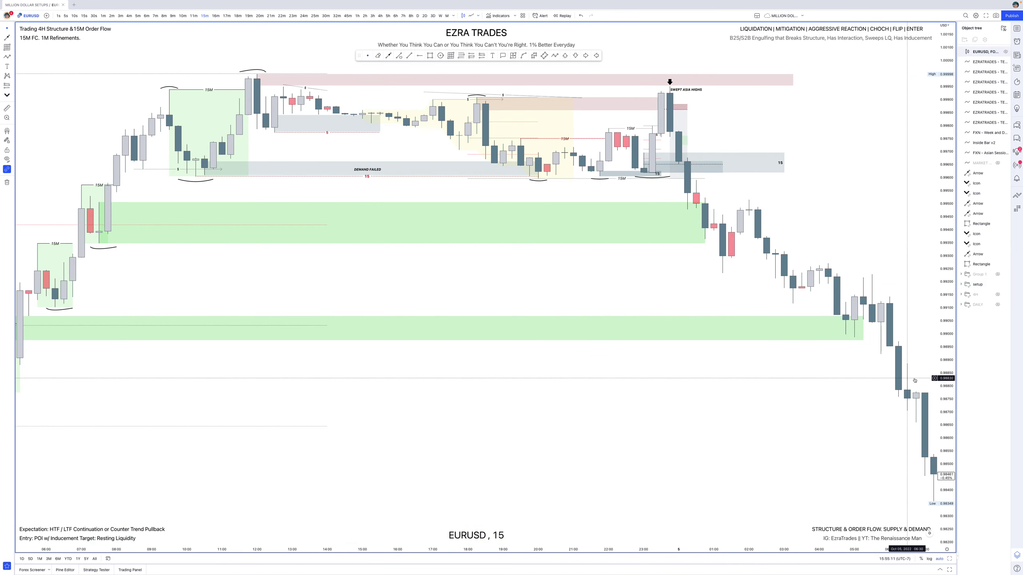
drag(956, 349, 951, 224)
drag(811, 194, 823, 442)
scroll(824, 439, down, 3)
drag(940, 405, 842, 267)
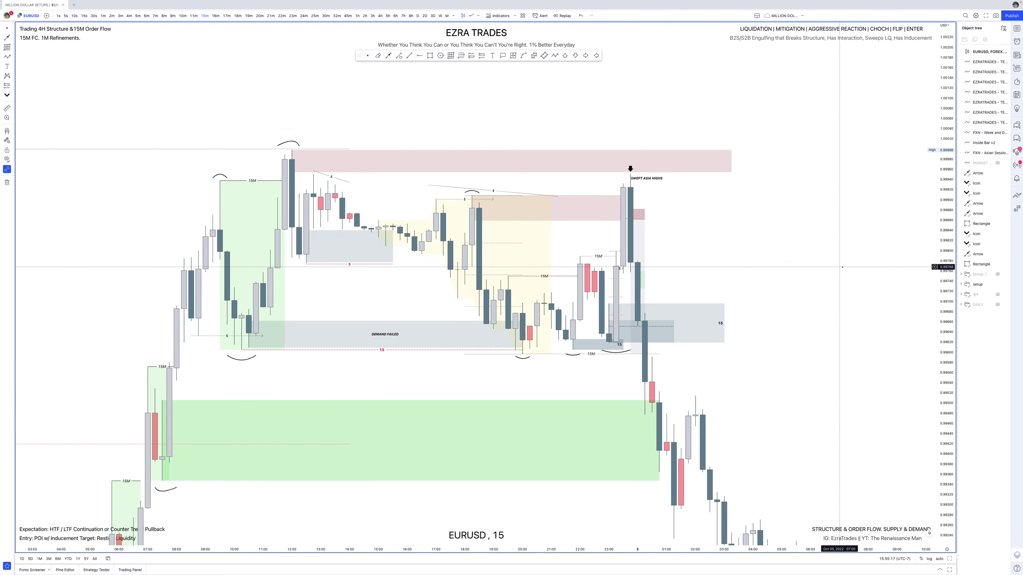
scroll(842, 267, up, 1)
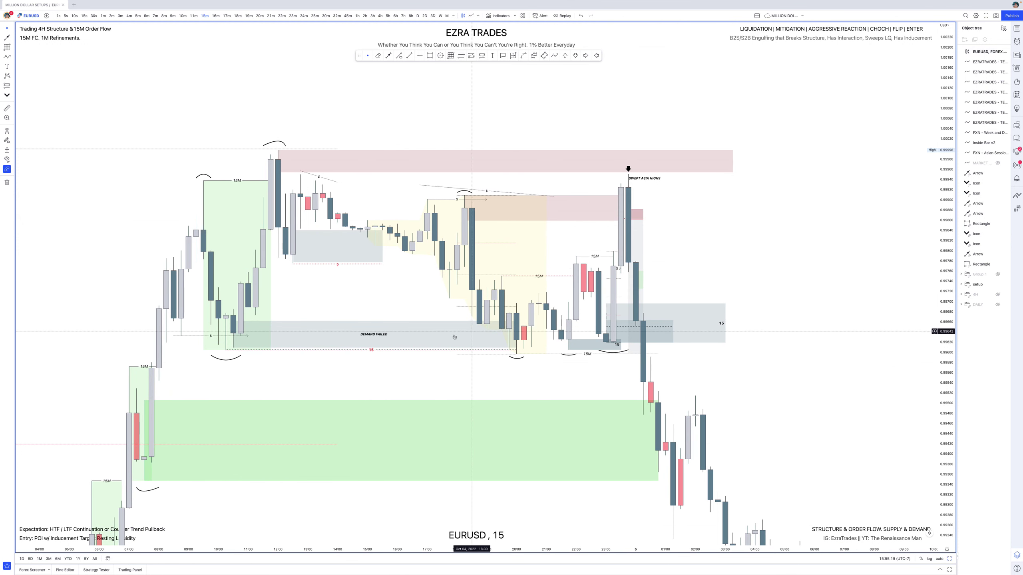
click(492, 336)
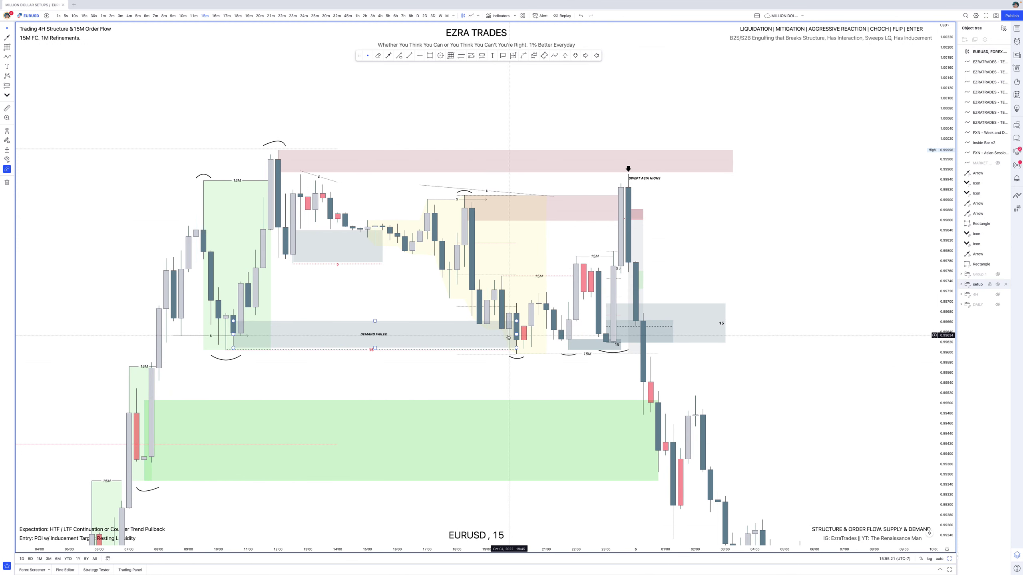
key(Escape)
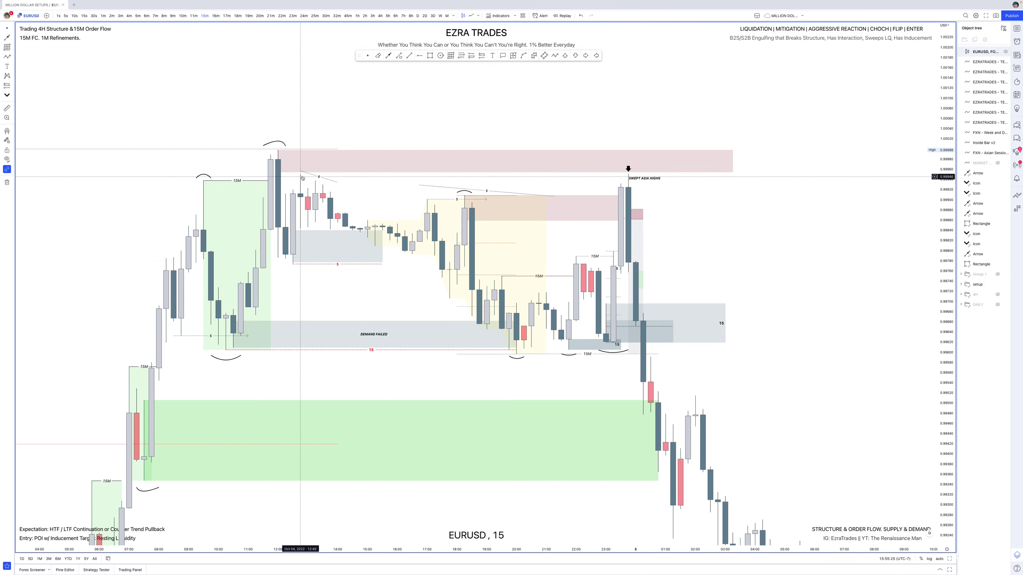
- Extend the red break line beneath the small grey demand zone to the 17:30 candle that breaks it
click(293, 261)
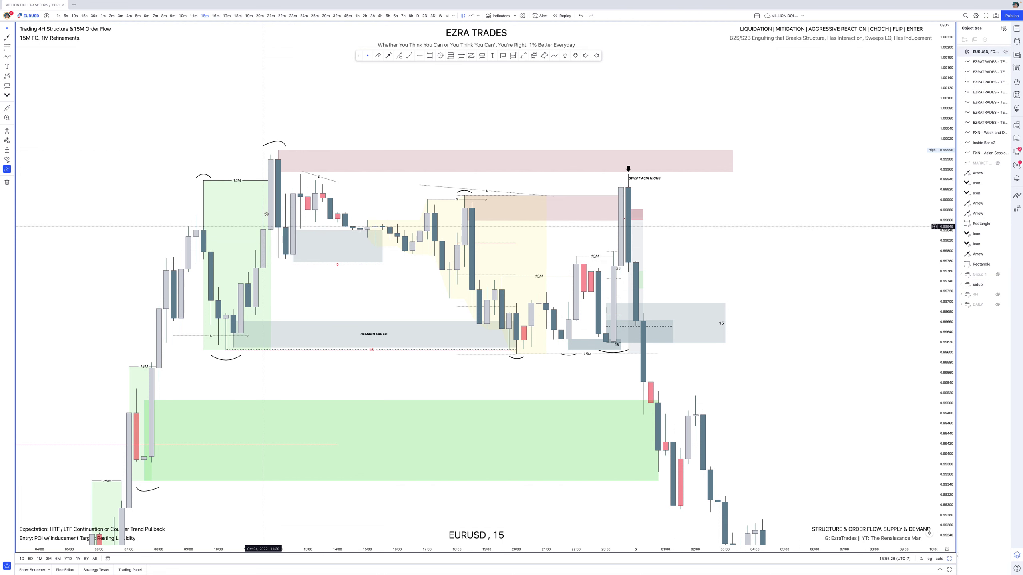
click(280, 176)
click(382, 263)
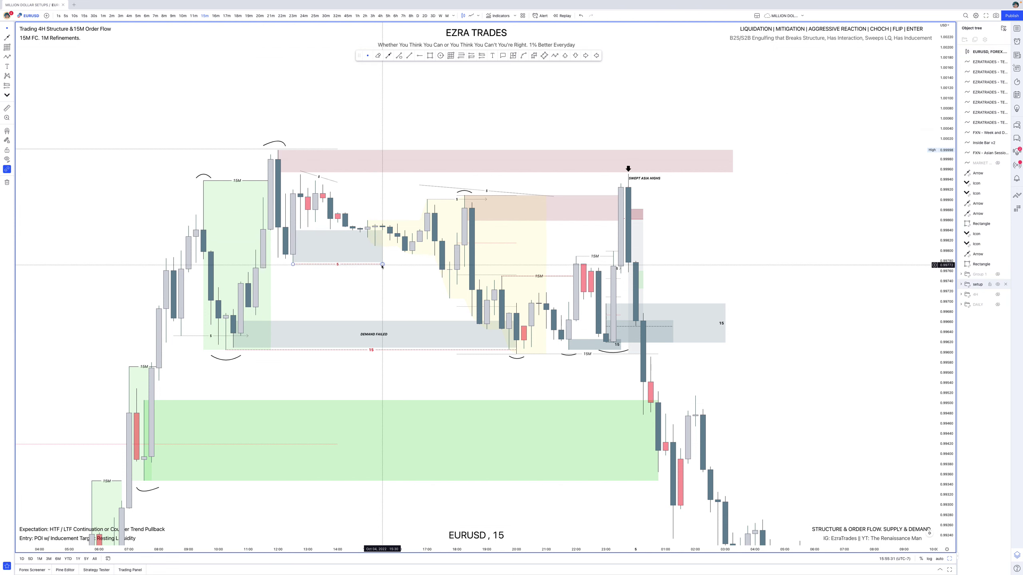
click(382, 265)
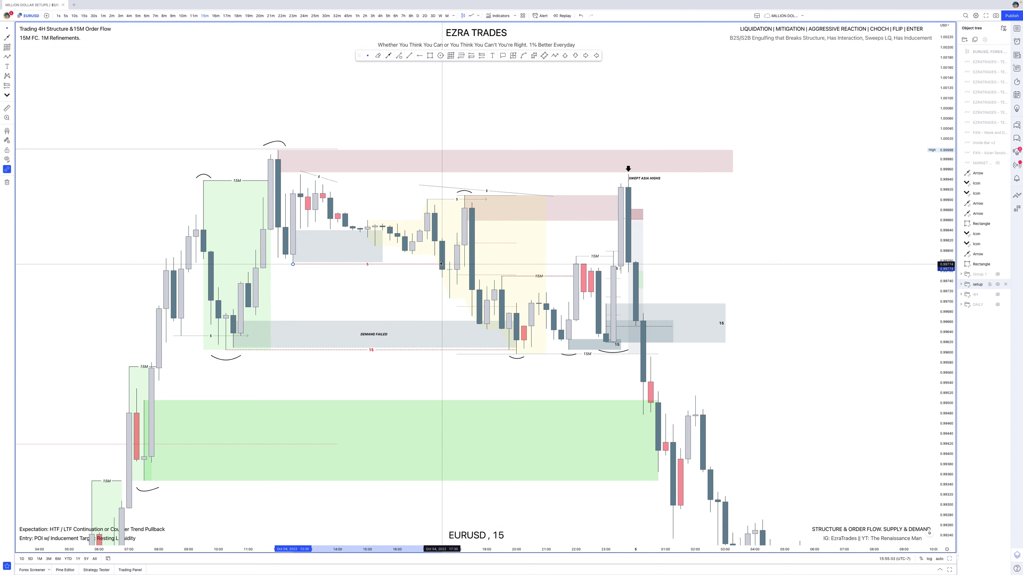
drag(441, 264, 442, 264)
click(435, 279)
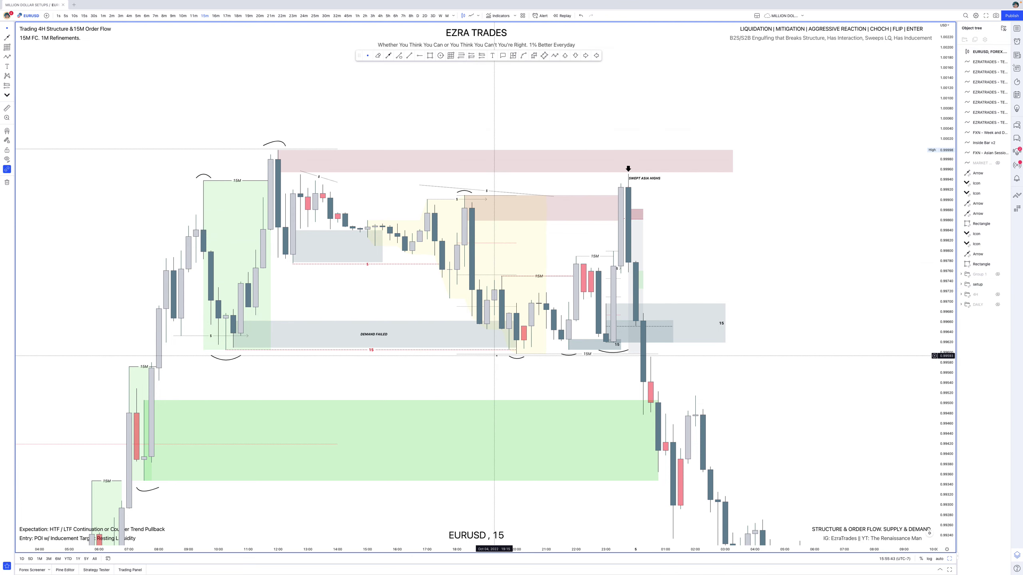
- Show the hidden market sessions indicator on the EURUSD 15-minute chart
scroll(496, 356, up, 2)
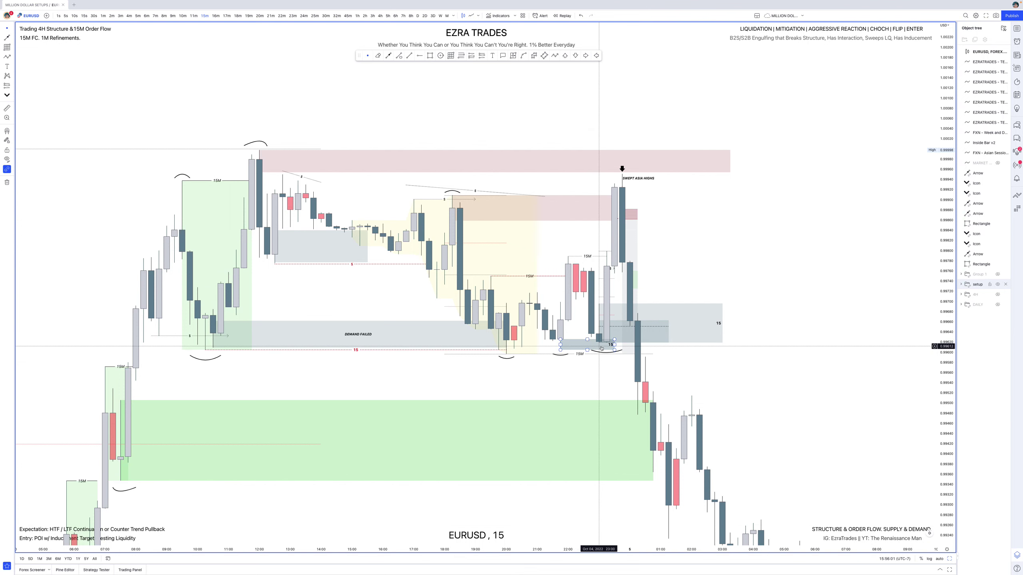
click(559, 331)
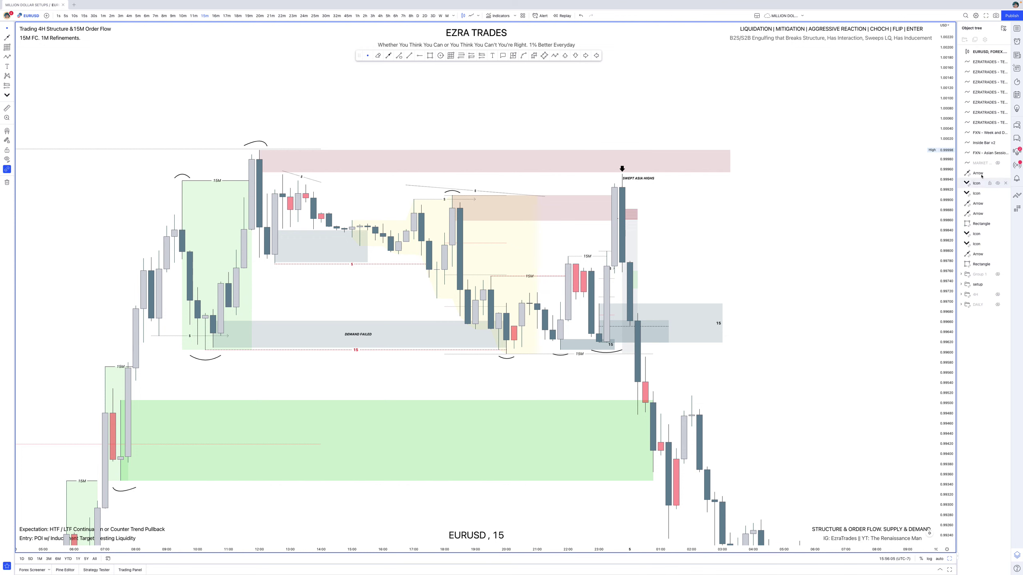
click(998, 163)
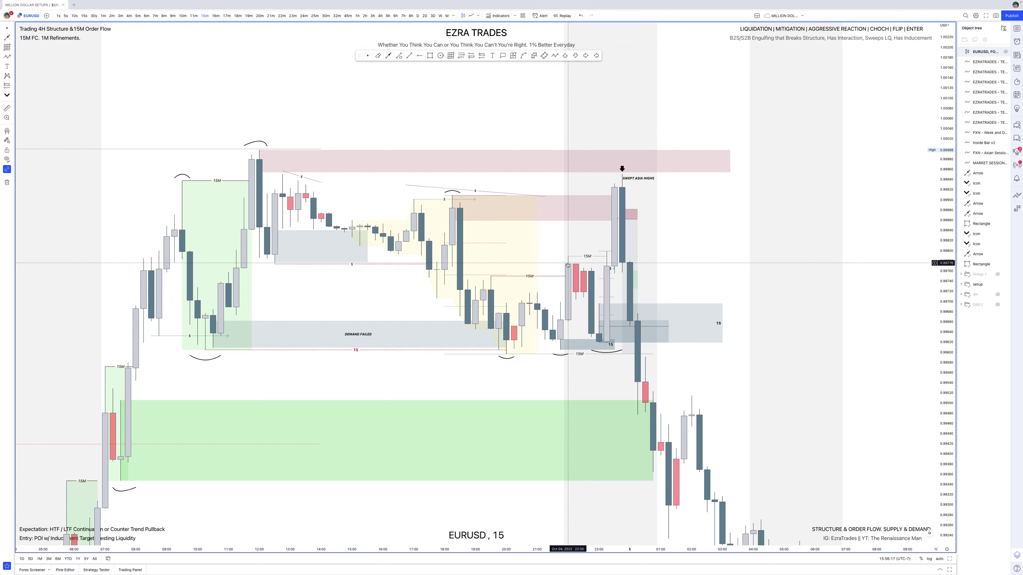
- Inspect the red 15M break line and the short position placed below the swept Asia high
click(555, 278)
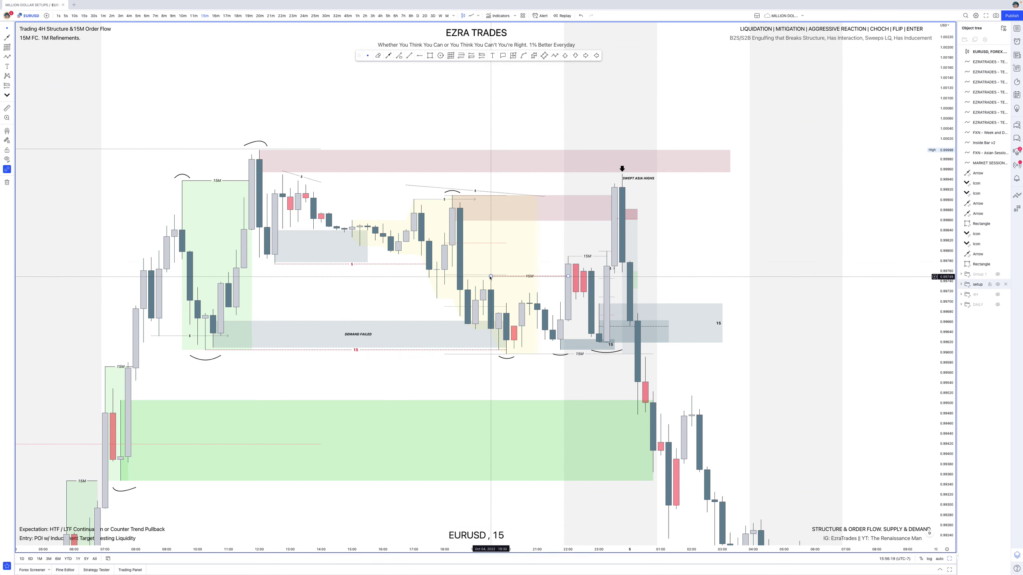
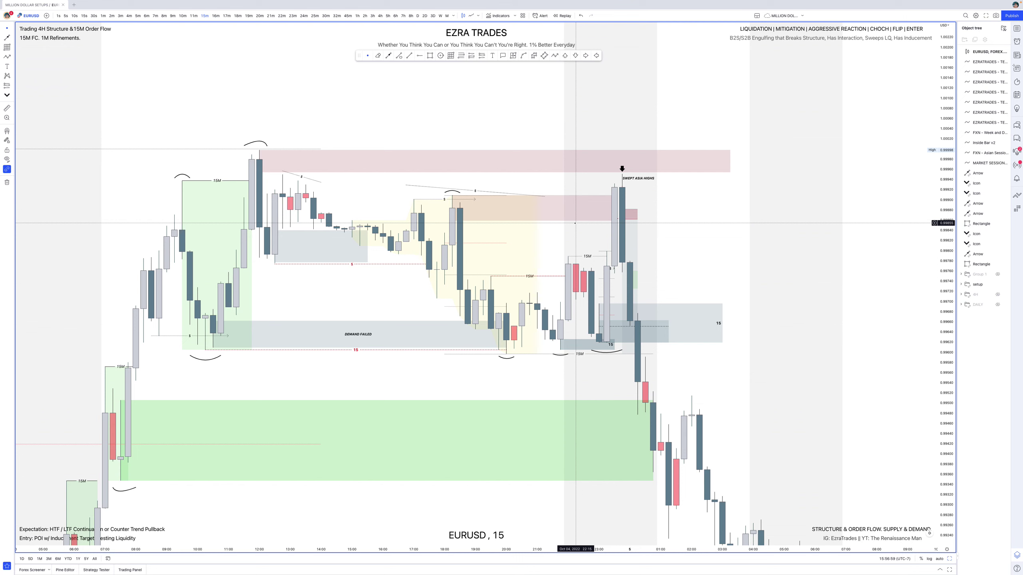
click(622, 220)
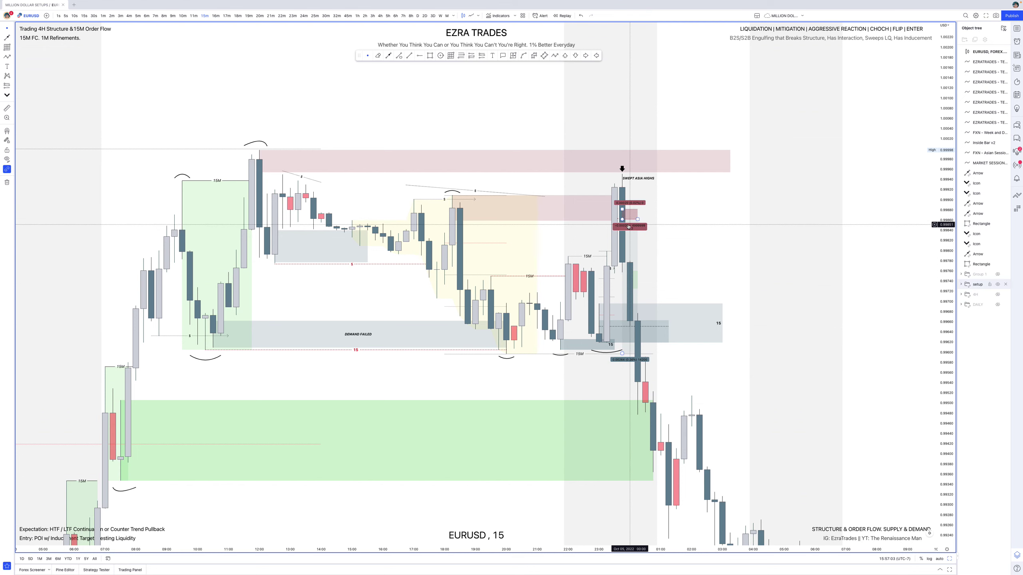
key(Escape)
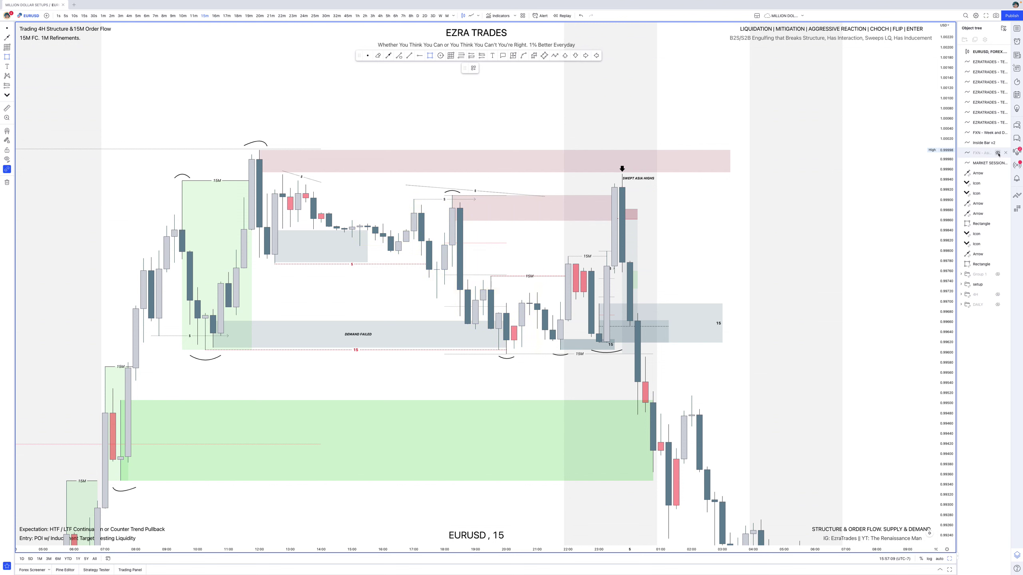
- Draw temporary rectangles over the two 15M ranges preceding the swept Asia high, deleting each one
mouse_move(491, 276)
mouse_down()
mouse_move(545, 313)
mouse_move(568, 354)
mouse_up()
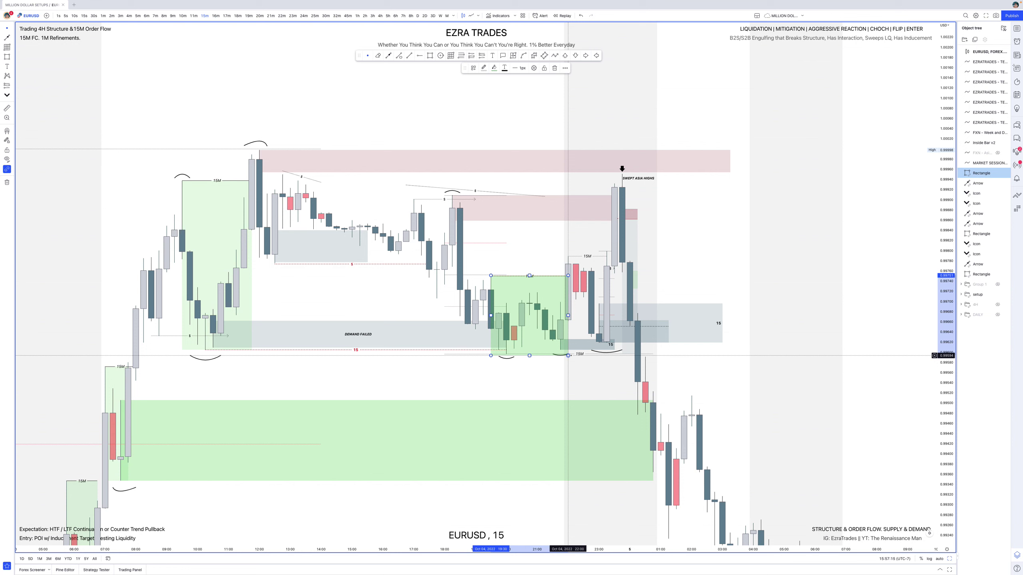
key(Delete)
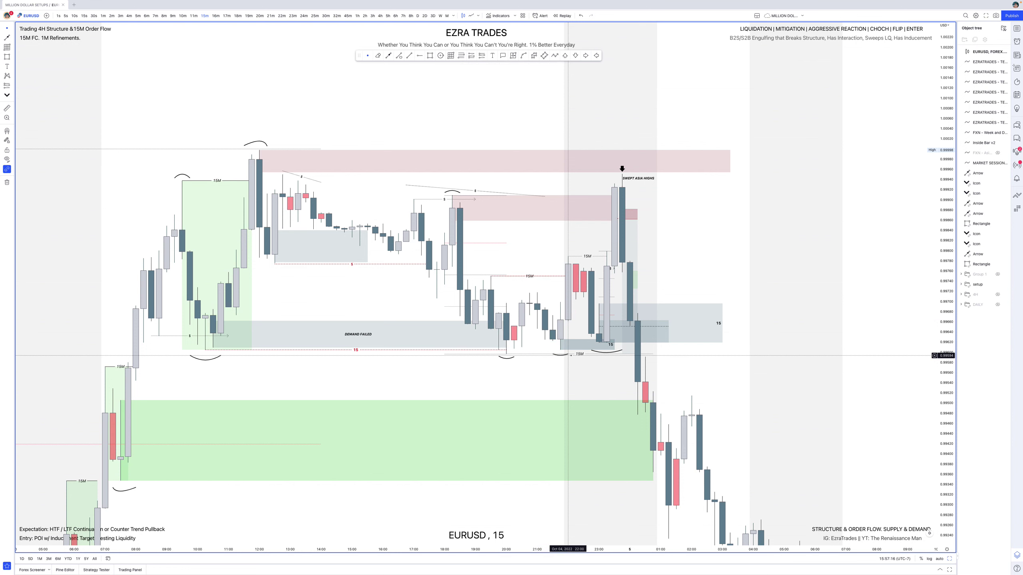
click(430, 55)
click(568, 256)
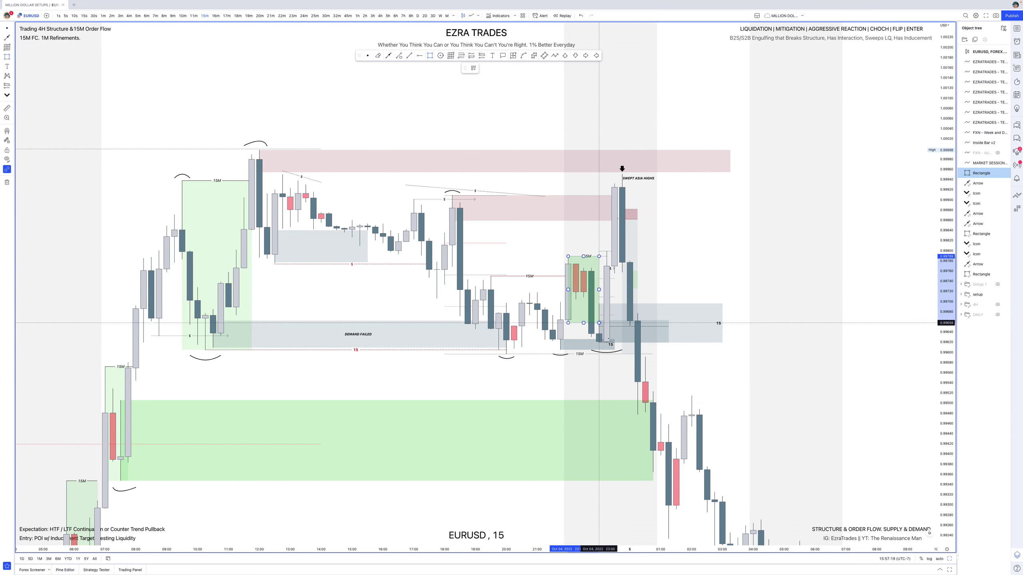
click(614, 343)
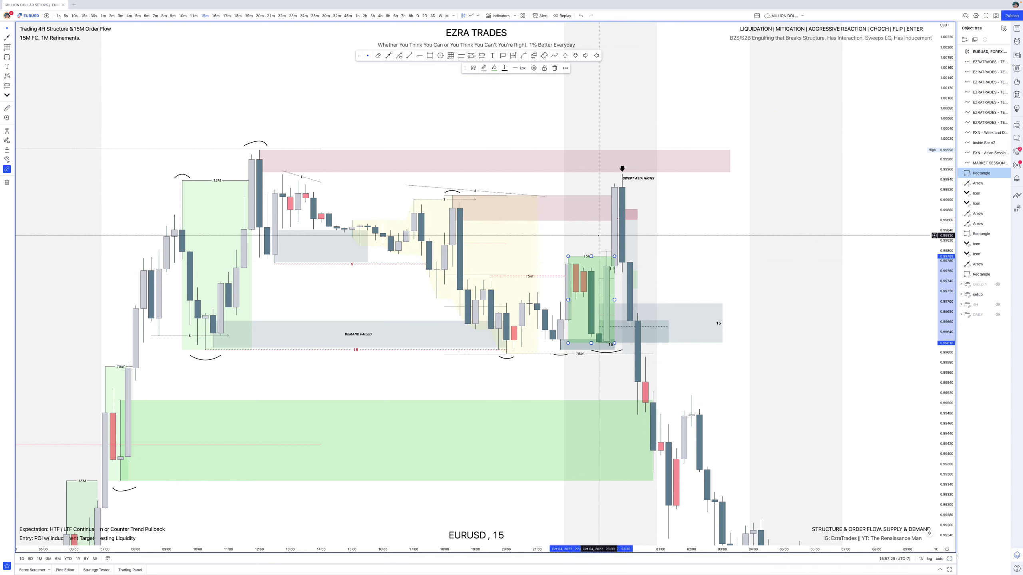
key(Delete)
click(626, 286)
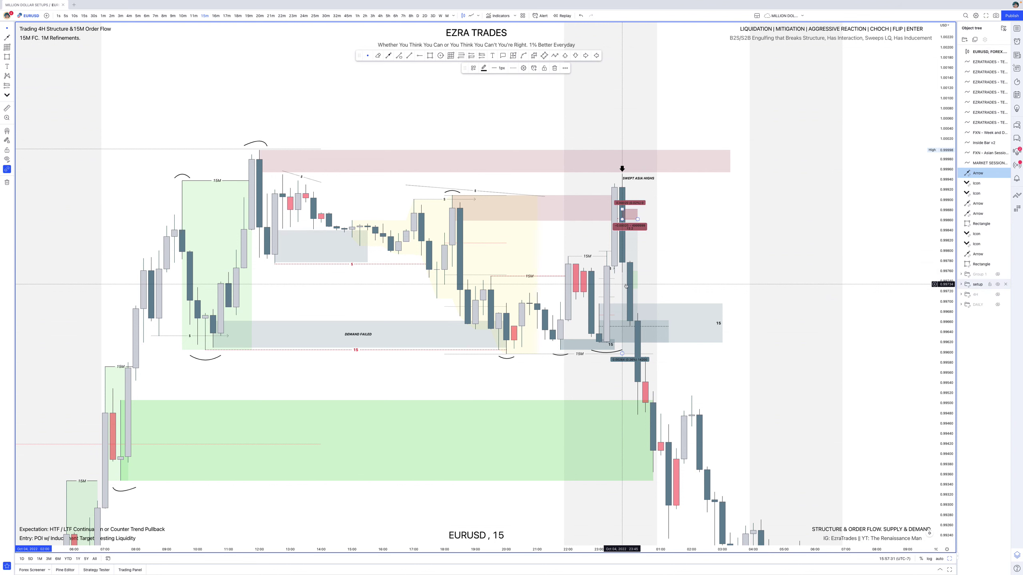
key(Escape)
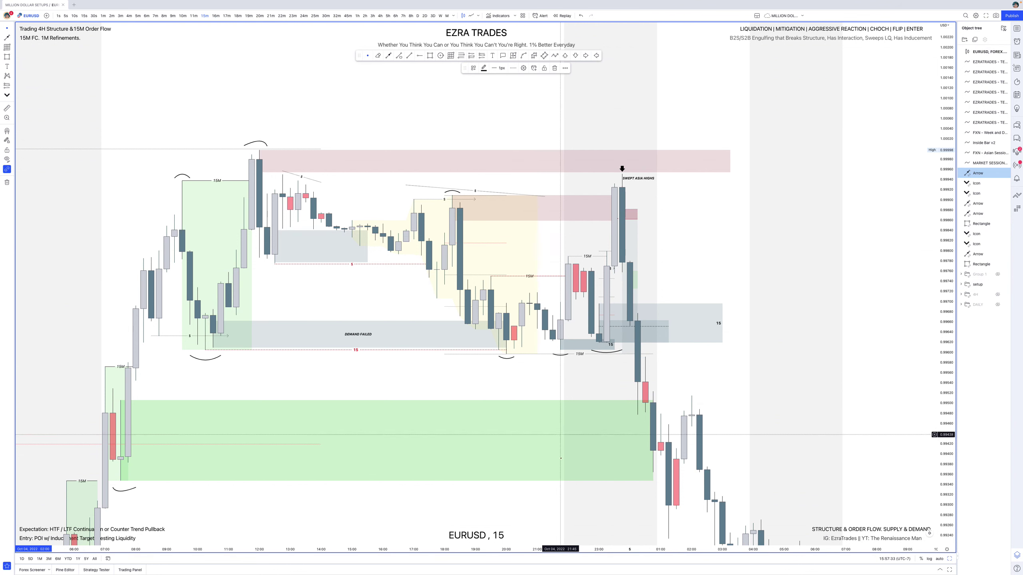
- Start a bar replay of EURUSD from 01:15 on Oct 5, 2022, and switch the chart to the 5-minute timeframe
click(564, 15)
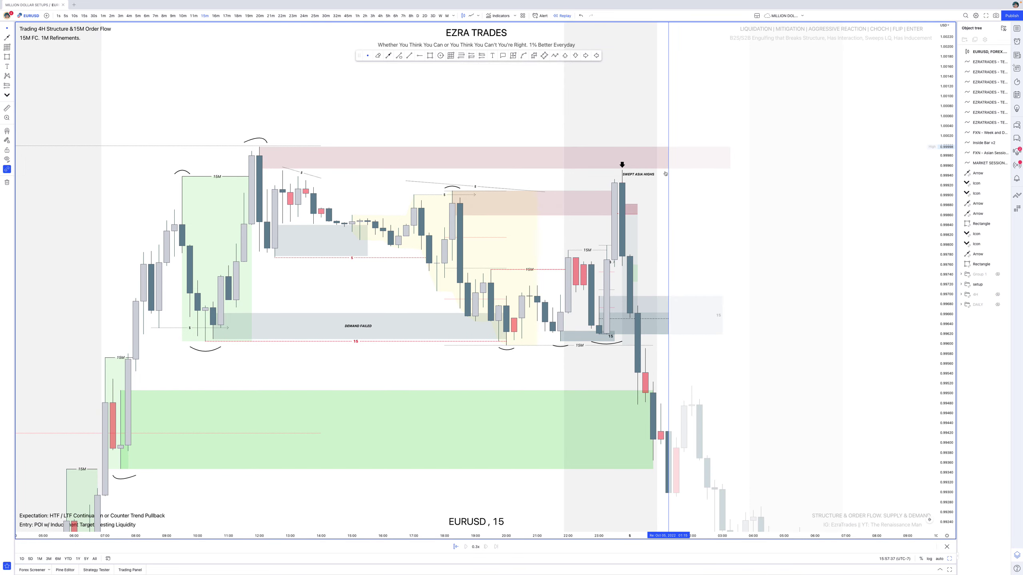
click(666, 173)
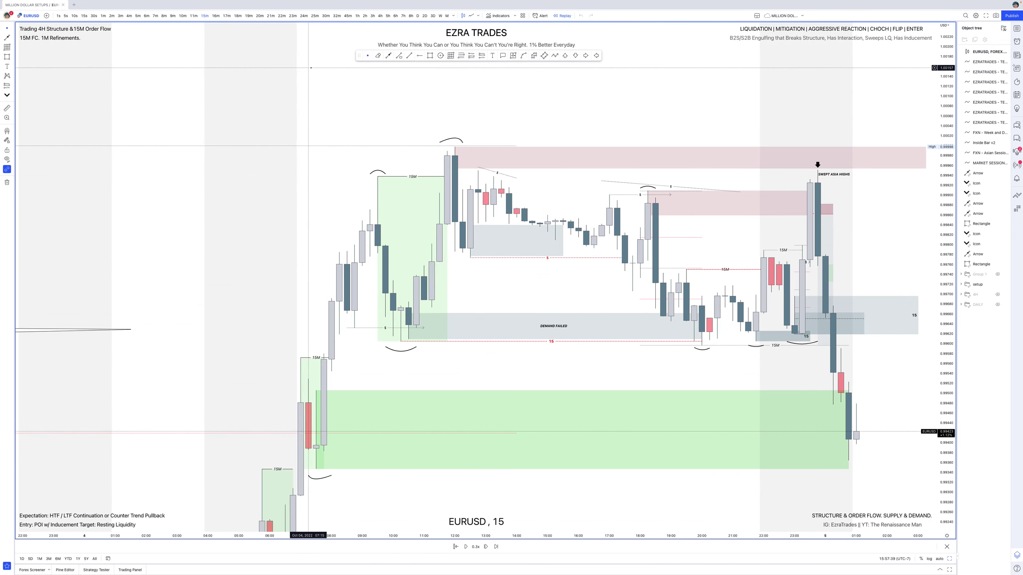
click(138, 16)
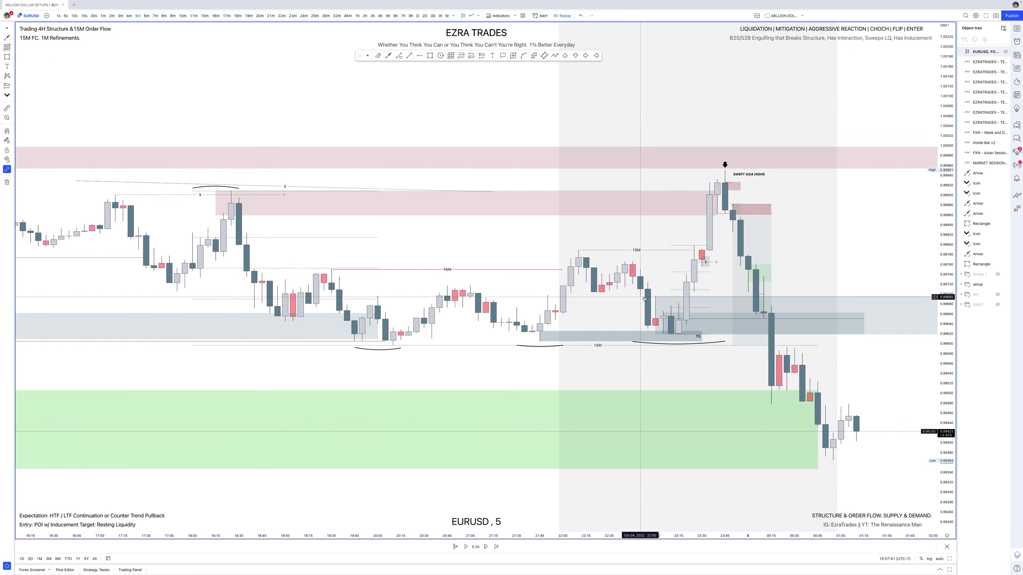
scroll(645, 296, down, 1)
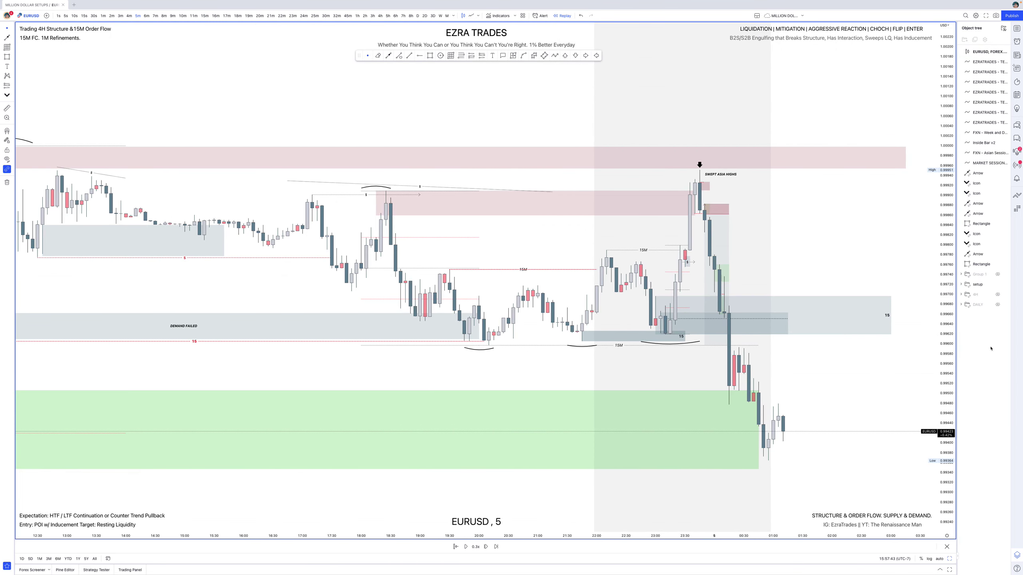
double_click(952, 340)
scroll(859, 330, down, 3)
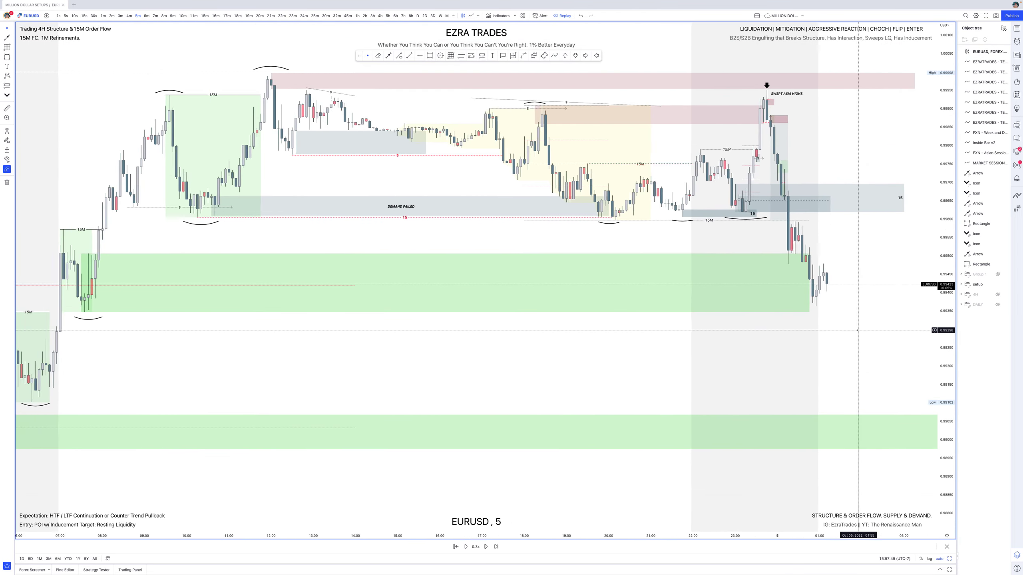
scroll(857, 331, down, 1)
drag(950, 347, 950, 185)
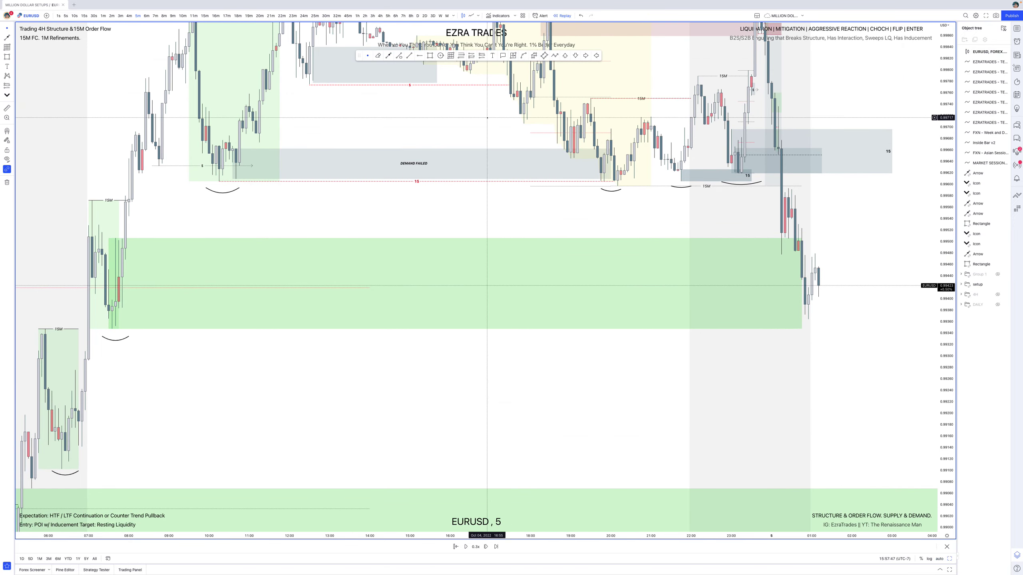
drag(484, 166, 479, 356)
scroll(477, 360, up, 2)
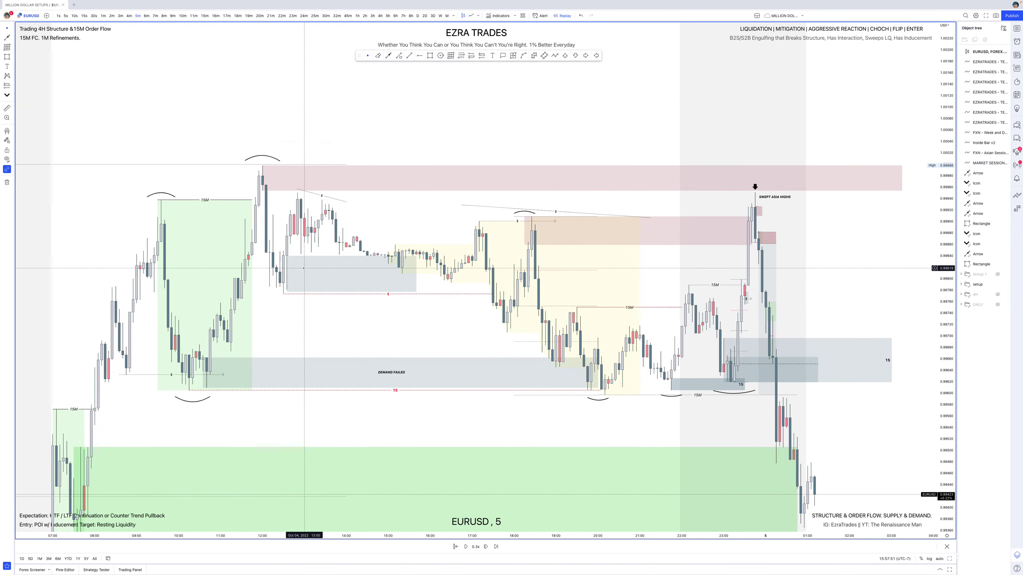
scroll(322, 262, up, 1)
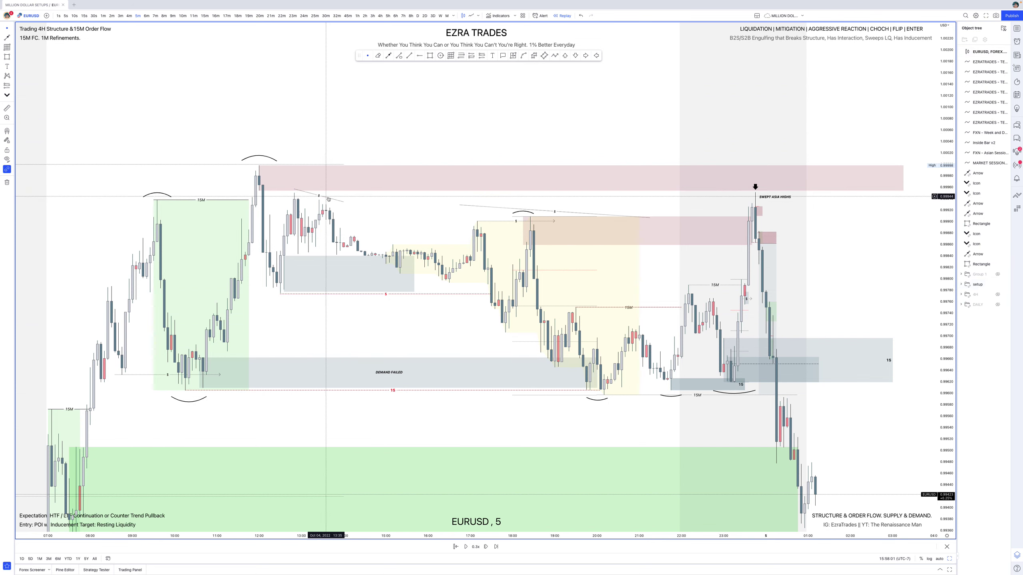
- Examine the upper red supply zone from the 12:00 high and the move down to the 20:00 swing low
click(260, 190)
click(259, 191)
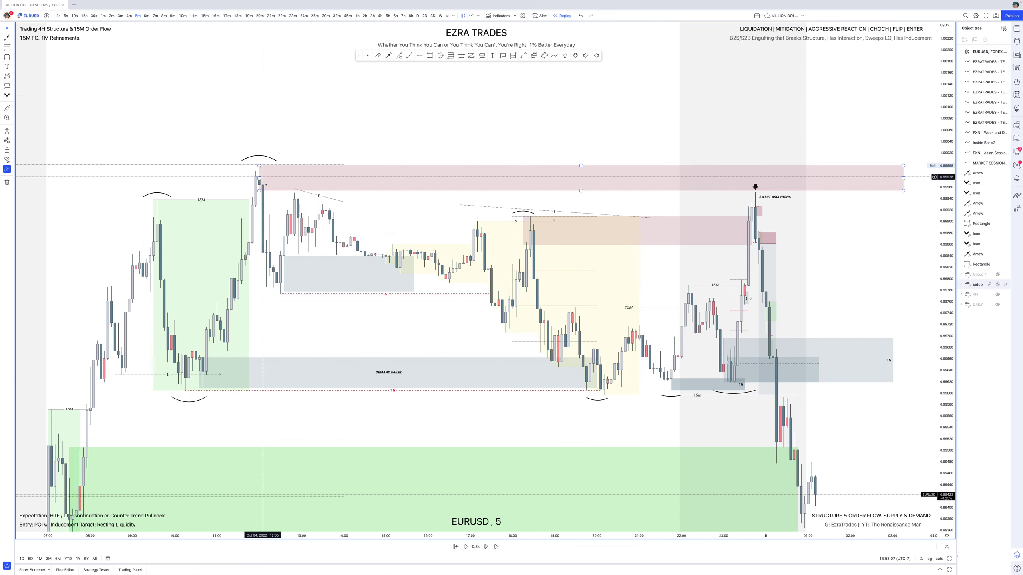
key(Escape)
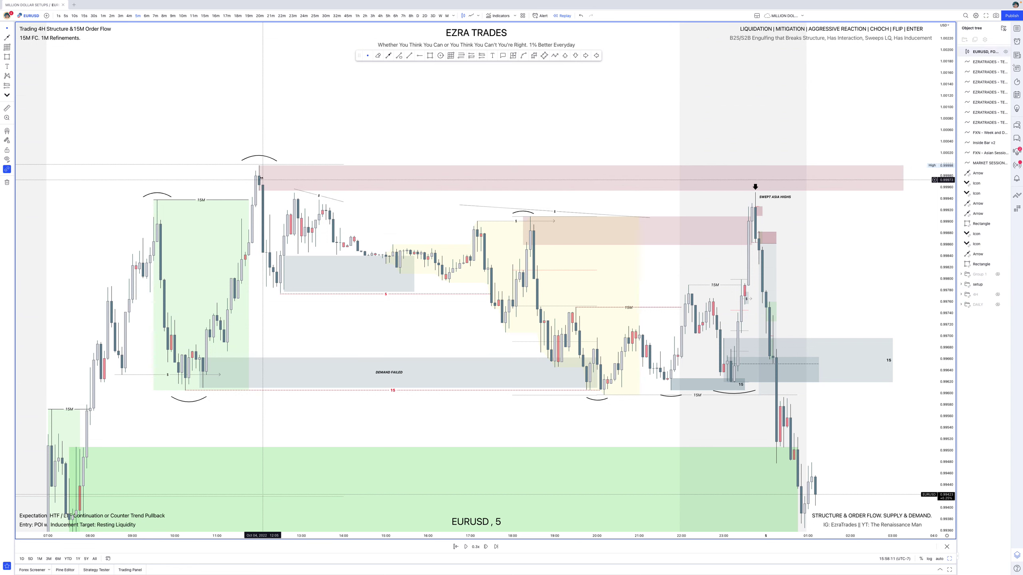
click(262, 179)
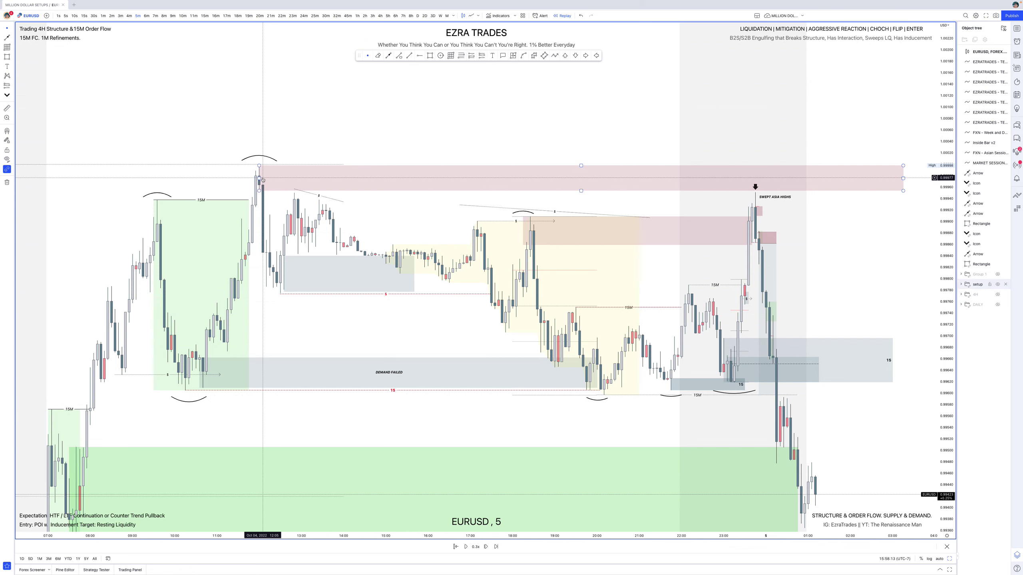
key(Escape)
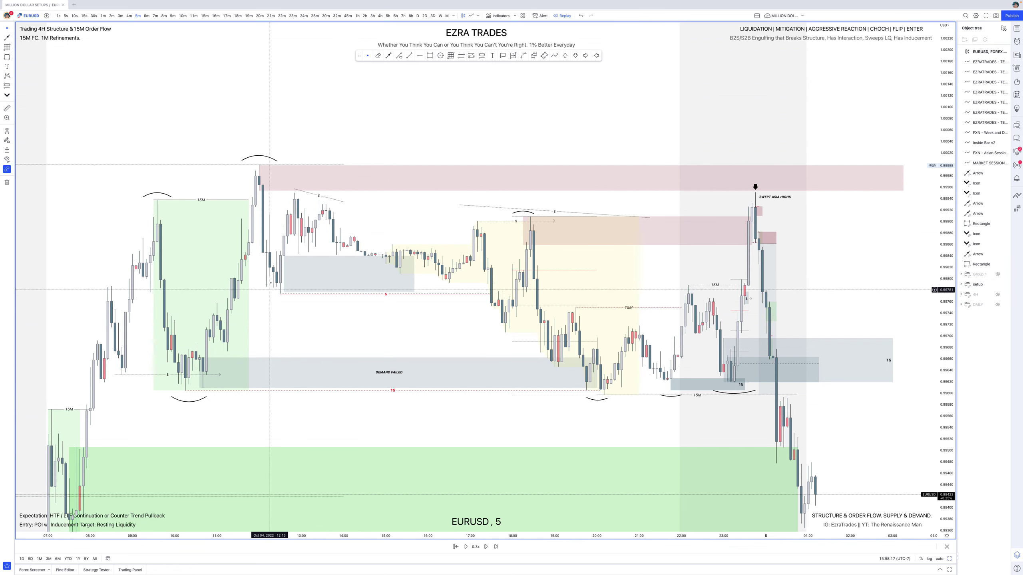
click(259, 181)
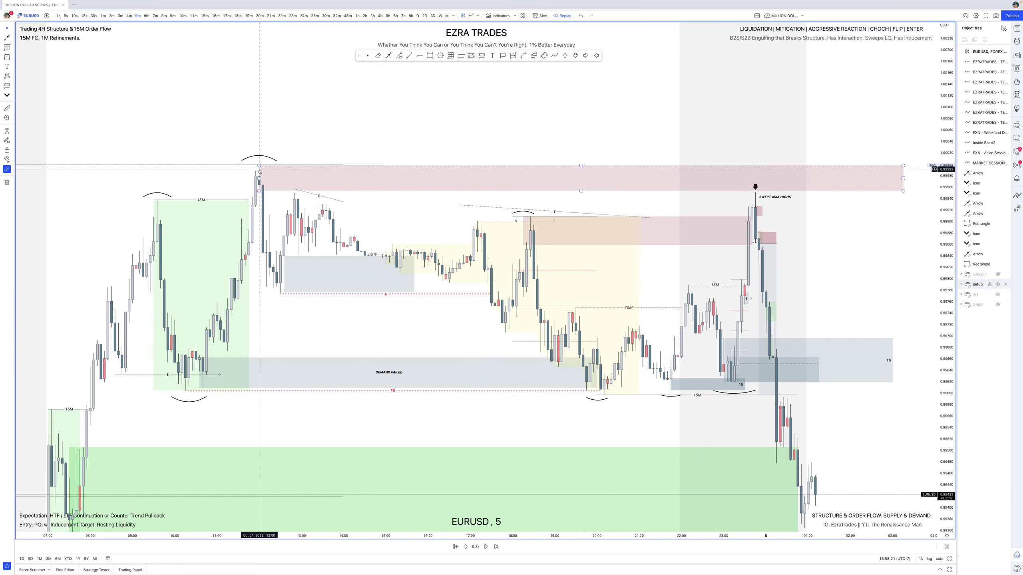
click(269, 227)
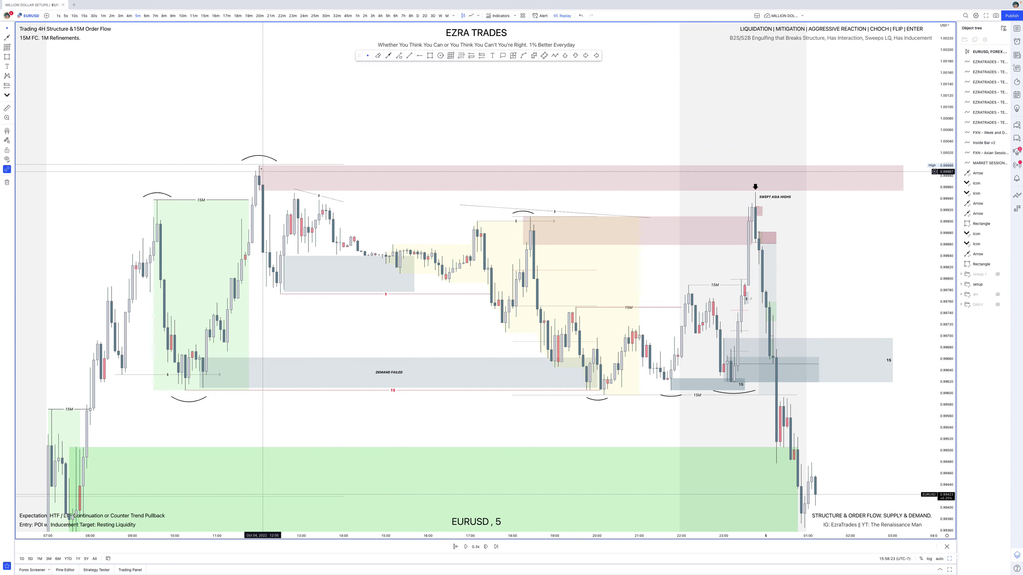
click(598, 400)
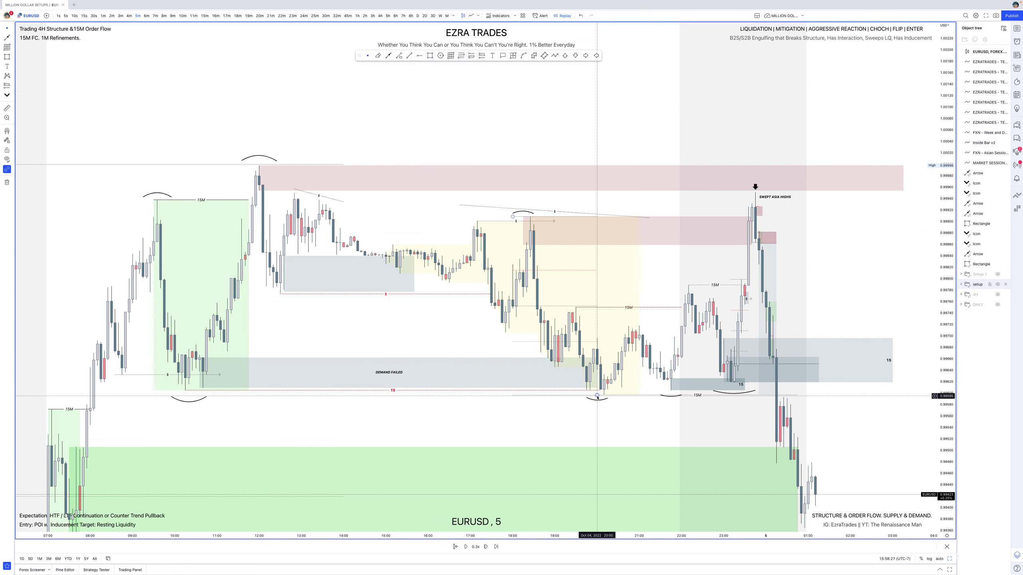
key(Escape)
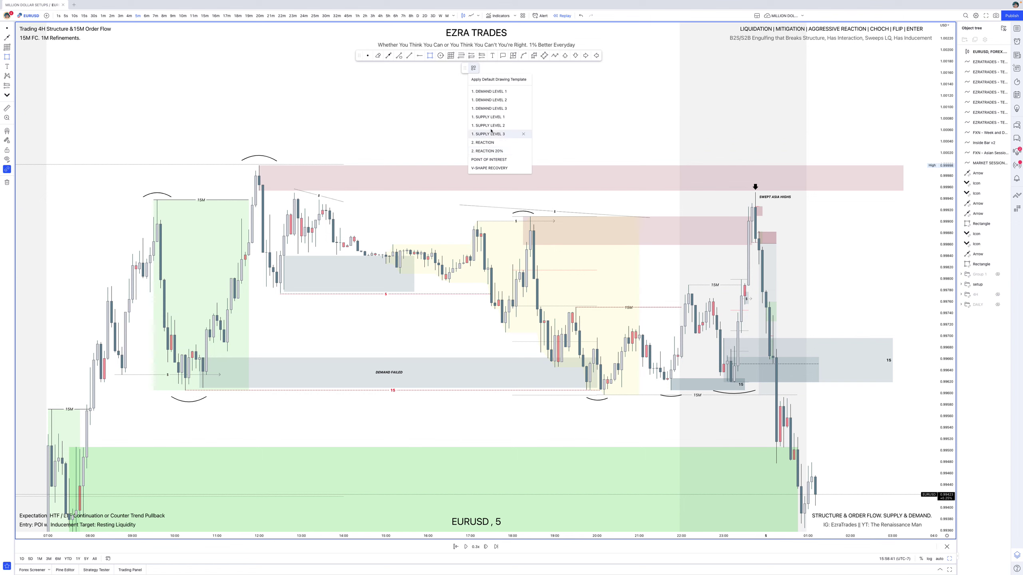
- Draw a thin rectangle along the upper supply zone's lower edge from 12:00 to 01:00 and apply the V-SHAPE RECOVERY template
click(489, 160)
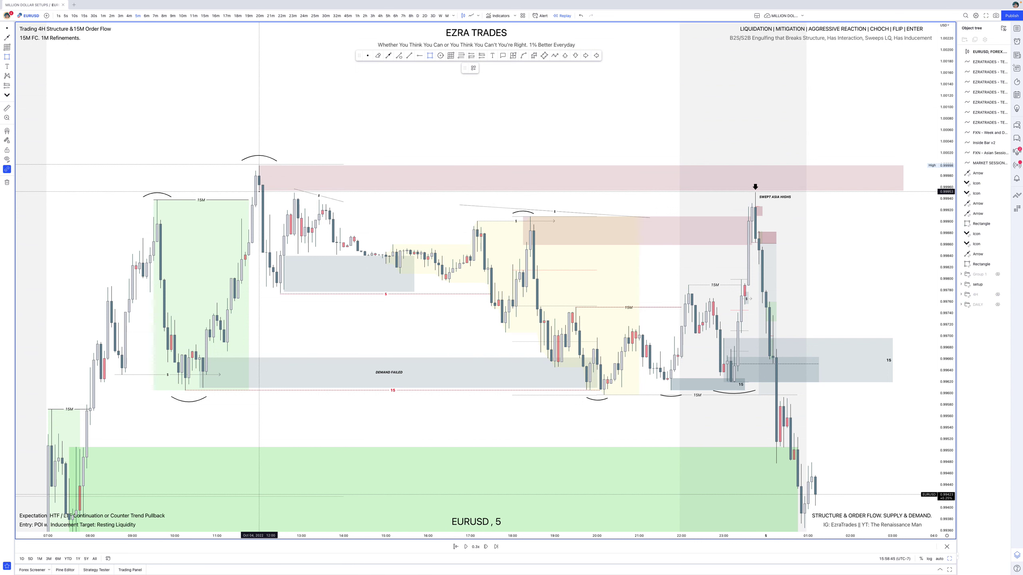
mouse_move(259, 191)
mouse_down()
mouse_move(805, 165)
mouse_move(811, 181)
mouse_up()
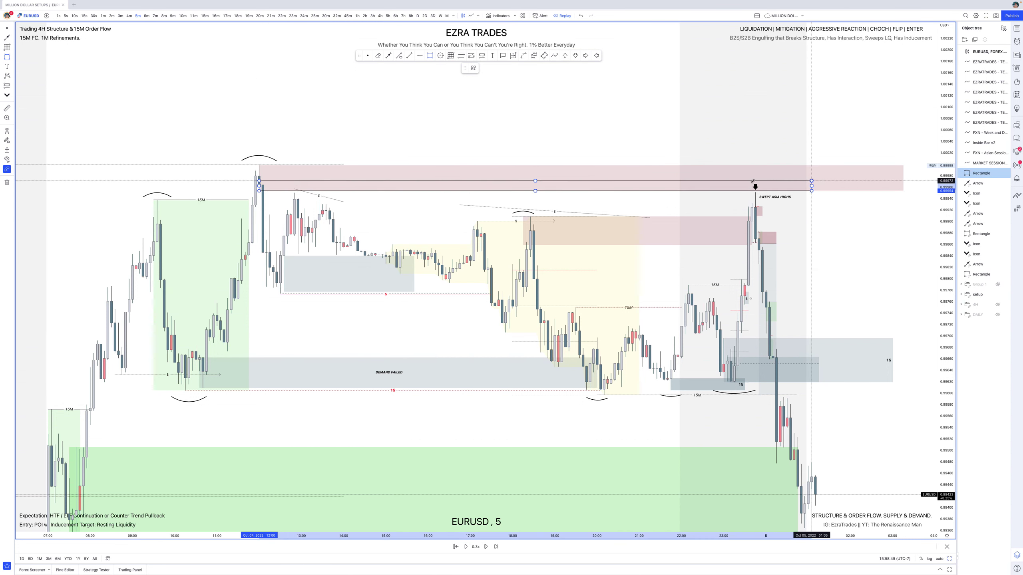
drag(535, 181, 294, 193)
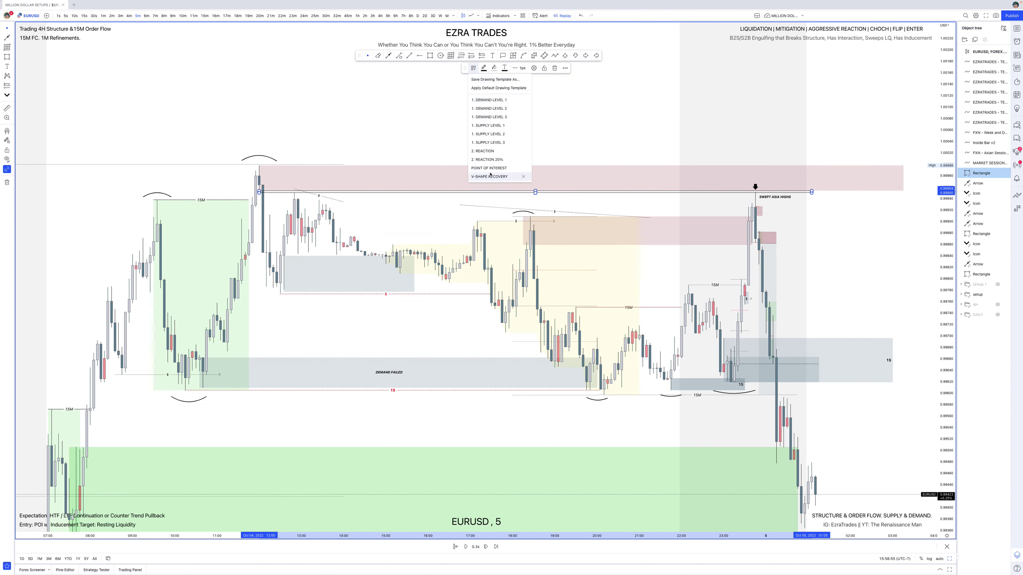
click(490, 176)
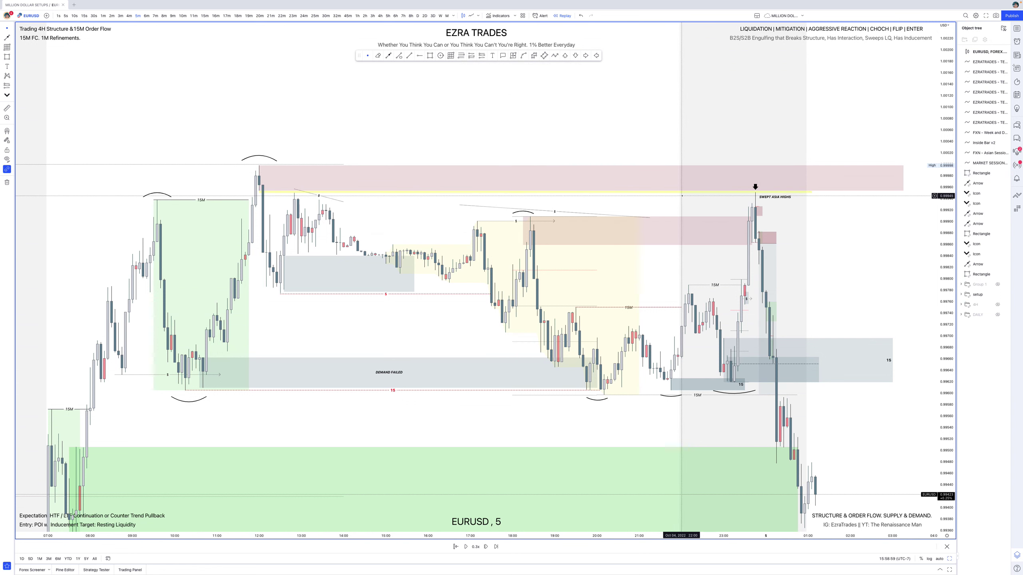
- Measure the height of the upper red supply zone that starts at the 12:00 high
click(683, 182)
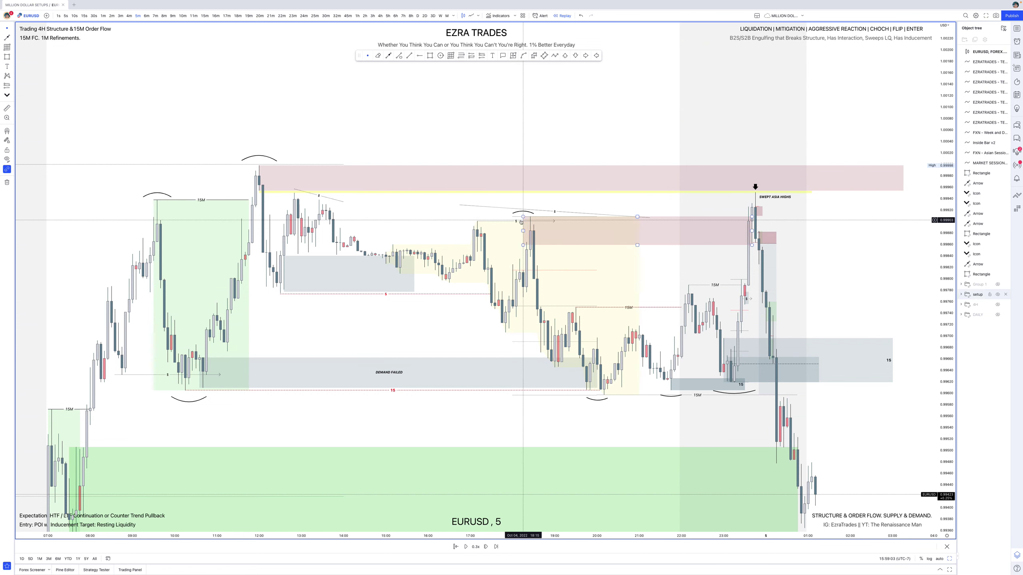
click(411, 192)
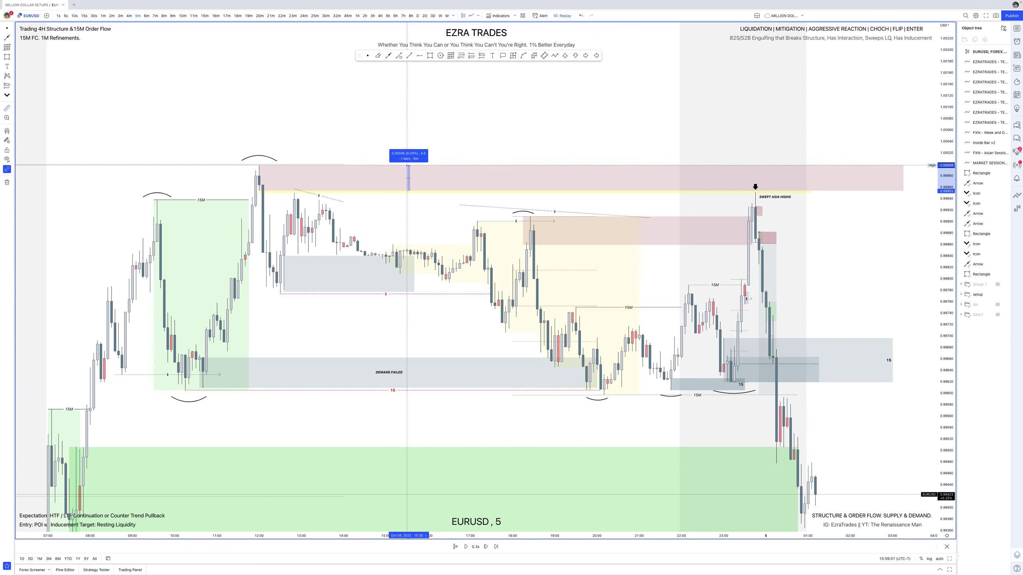
click(407, 165)
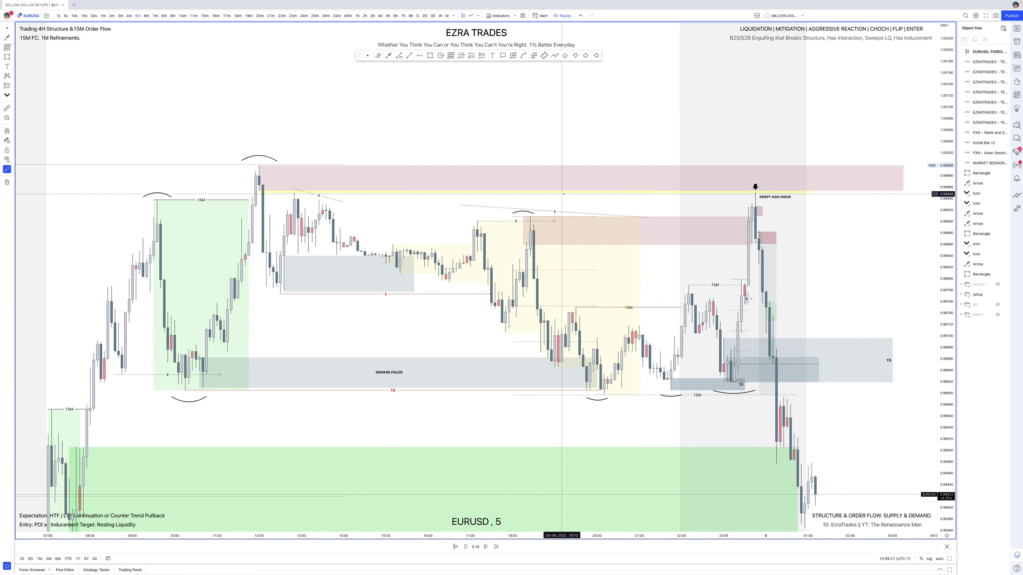
- Switch the replayed EURUSD chart to the 1-minute timeframe and auto-fit its price scale around the Asia high sweep
scroll(564, 194, up, 2)
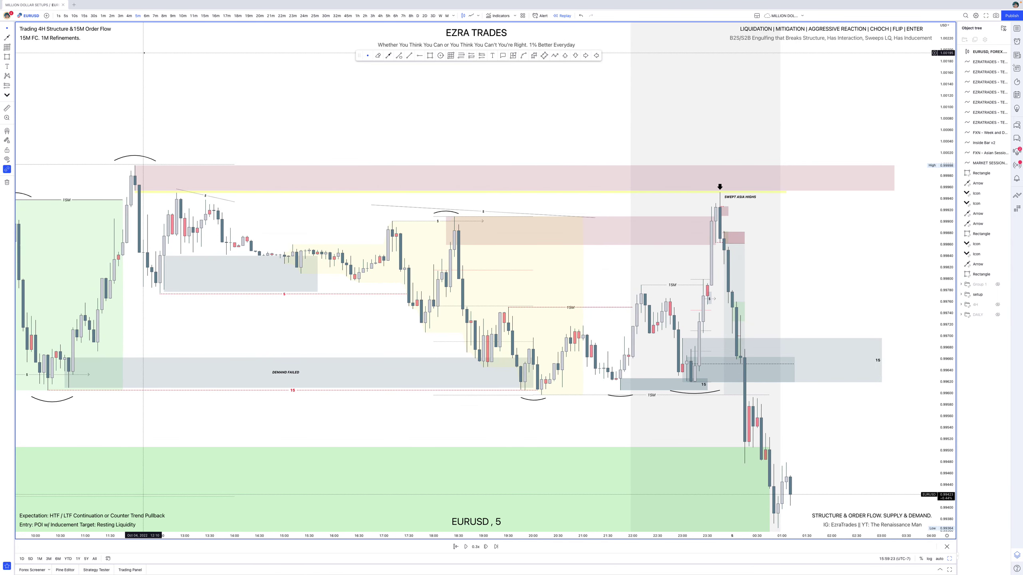
click(103, 15)
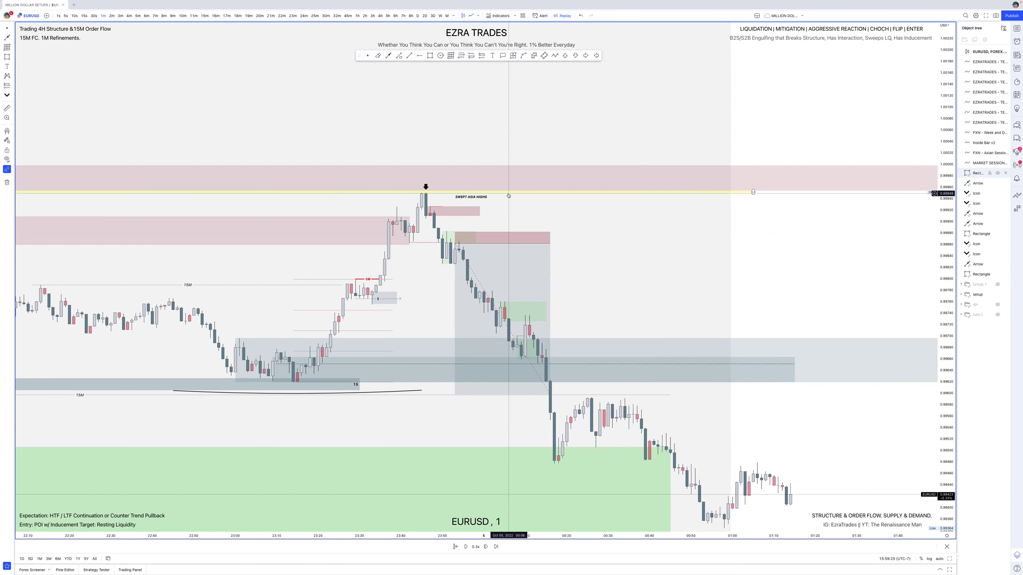
scroll(509, 195, down, 3)
double_click(944, 279)
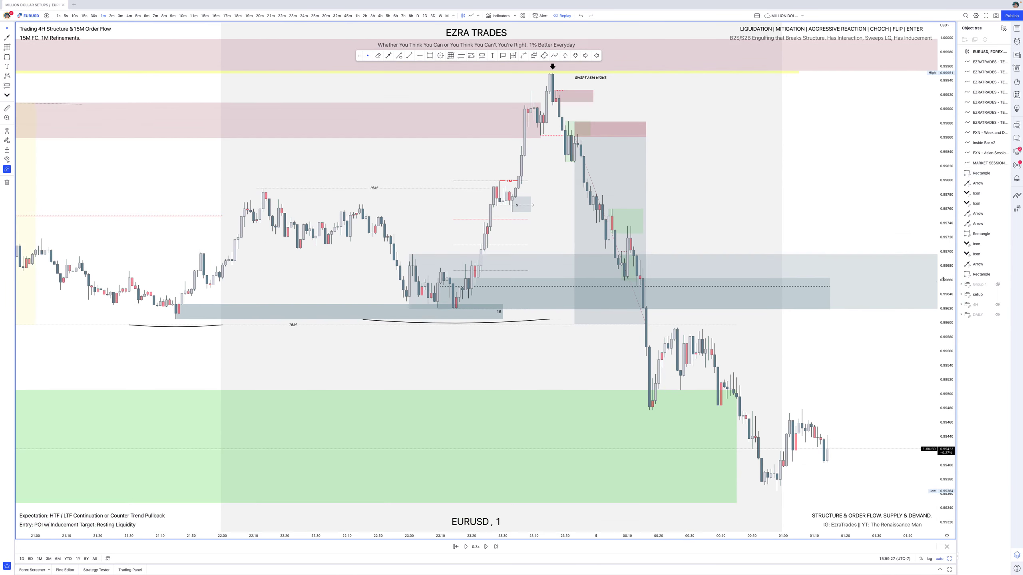
scroll(893, 286, up, 2)
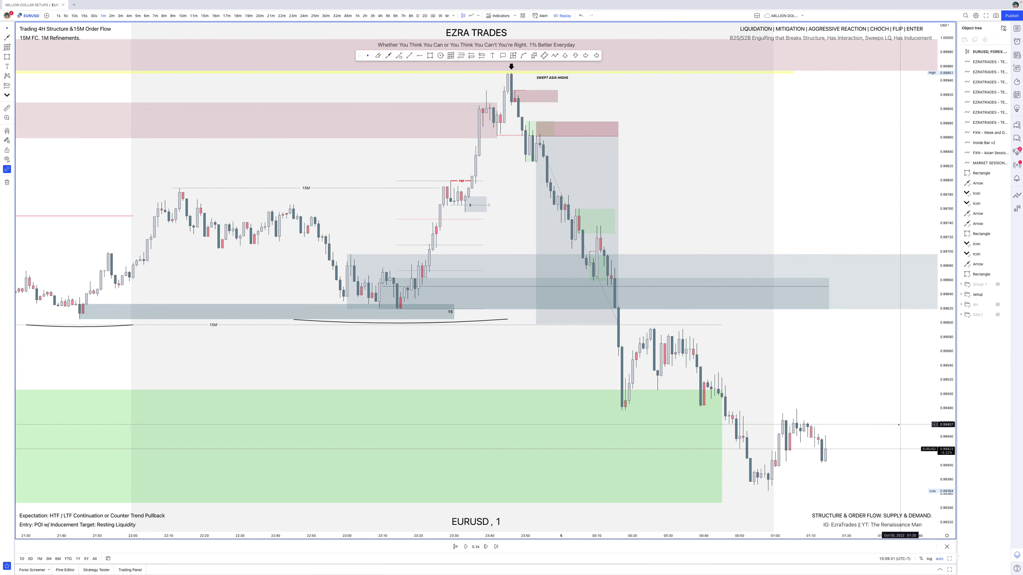
- Check the EURUSD 3-minute chart in the multi-chart layout up to Oct 6, and maximize the 1-minute chart again
click(949, 560)
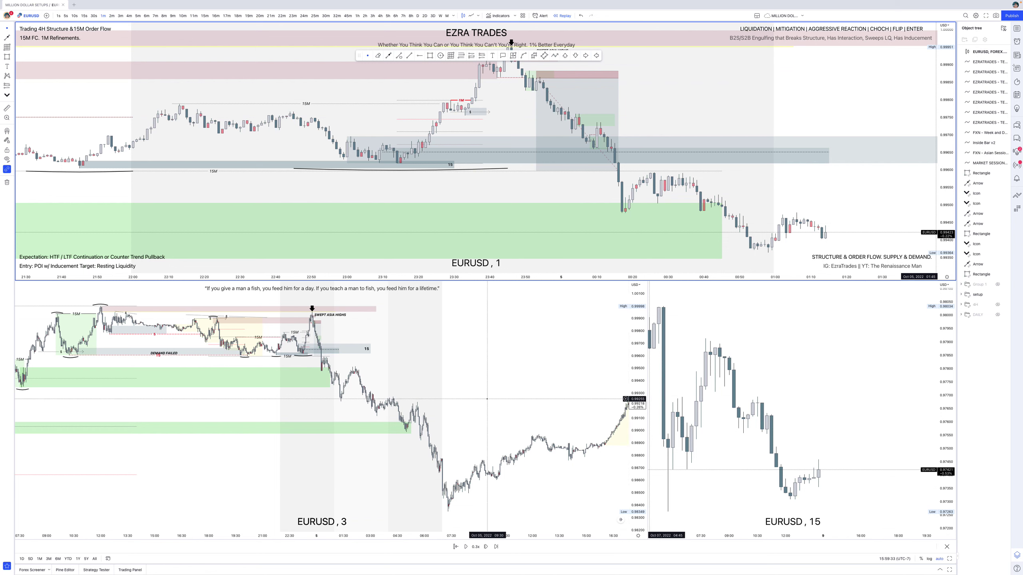
scroll(437, 400, up, 1)
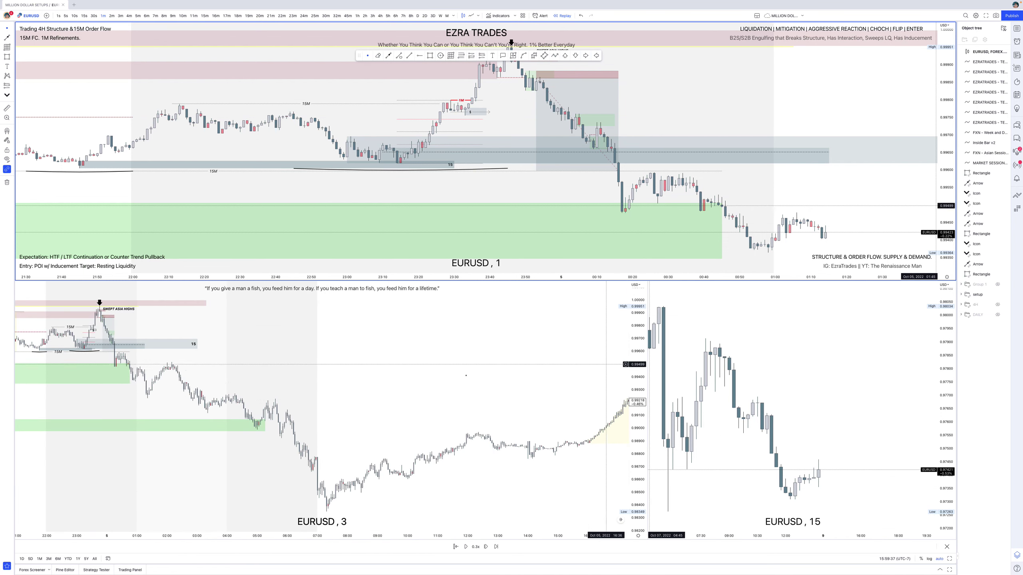
scroll(459, 376, right, 5)
scroll(459, 376, right, 5)
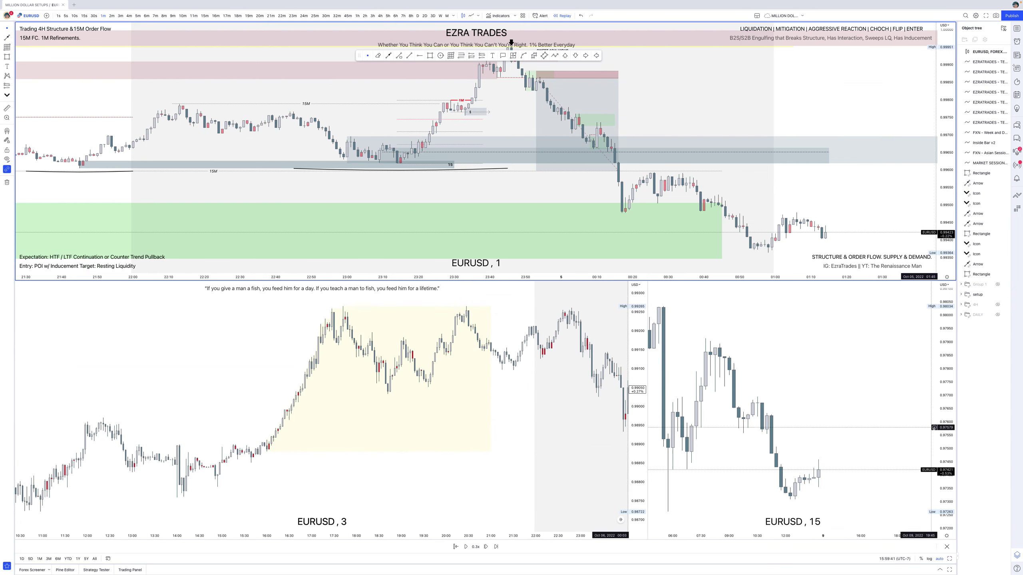
click(950, 559)
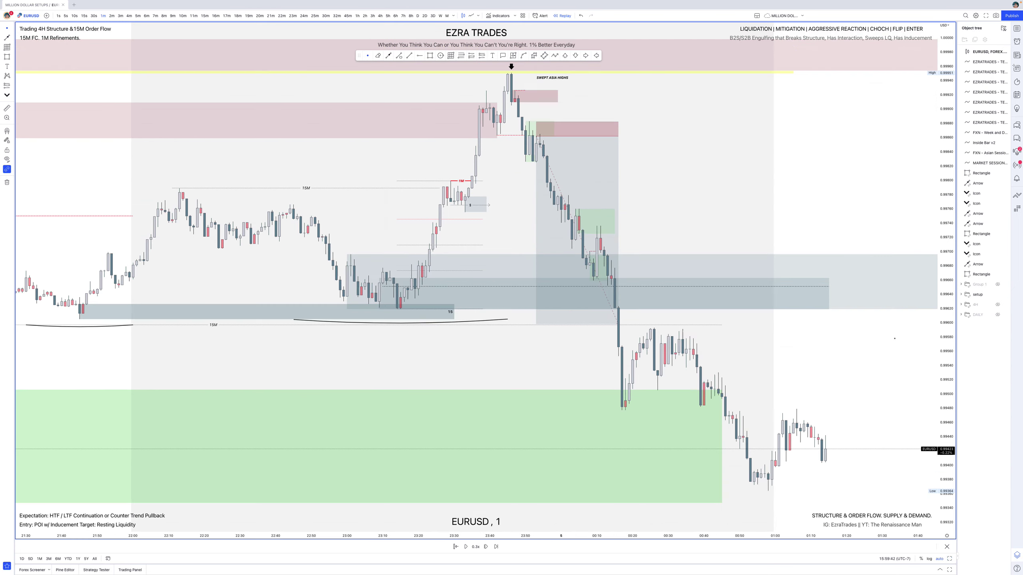
- View the published EURUSD snapshot with the 15-minute, 1-minute and 30-second charts, and return to the replay chart
click(689, 289)
key(ctrl+Right)
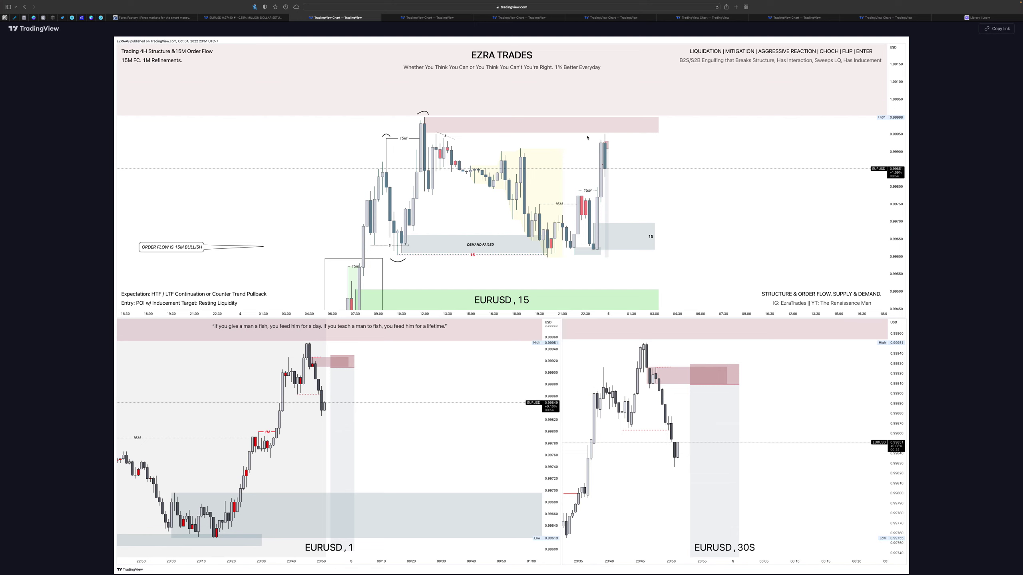
key(ctrl+Left)
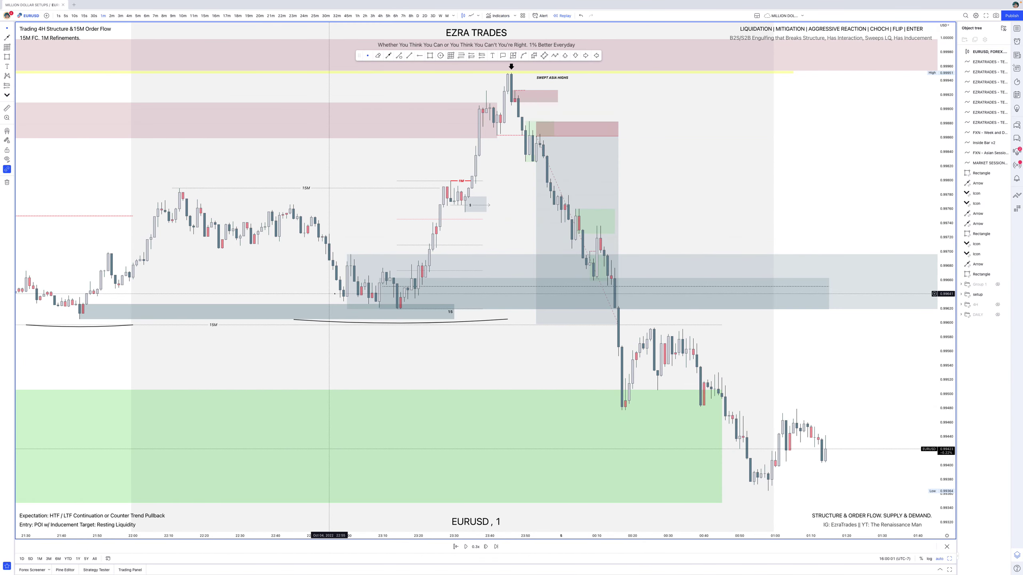
- Stretch the 1-minute chart's price scale and examine the structure from the 15M high line to the Asia high sweep
scroll(803, 327, up, 3)
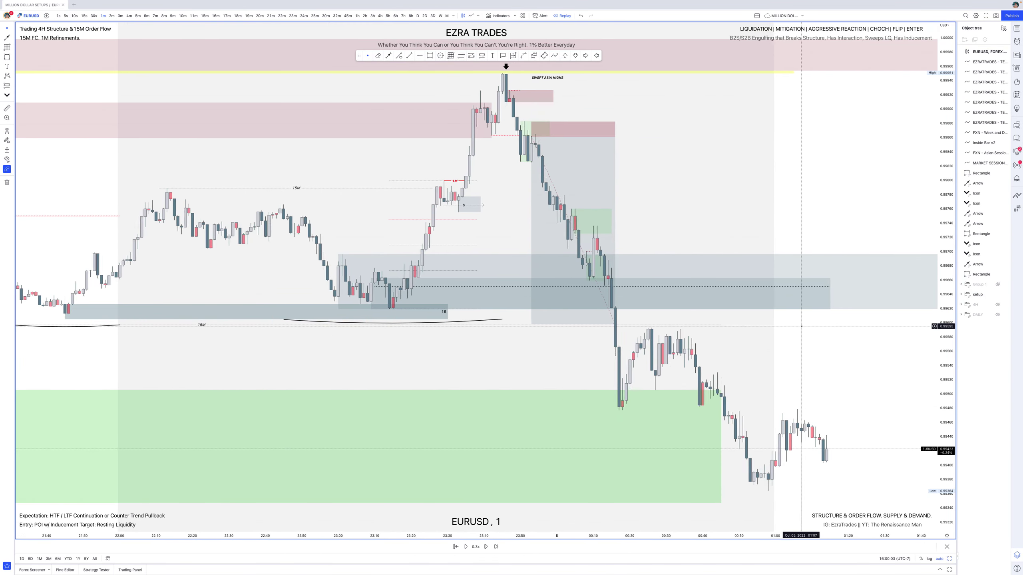
drag(947, 333, 947, 198)
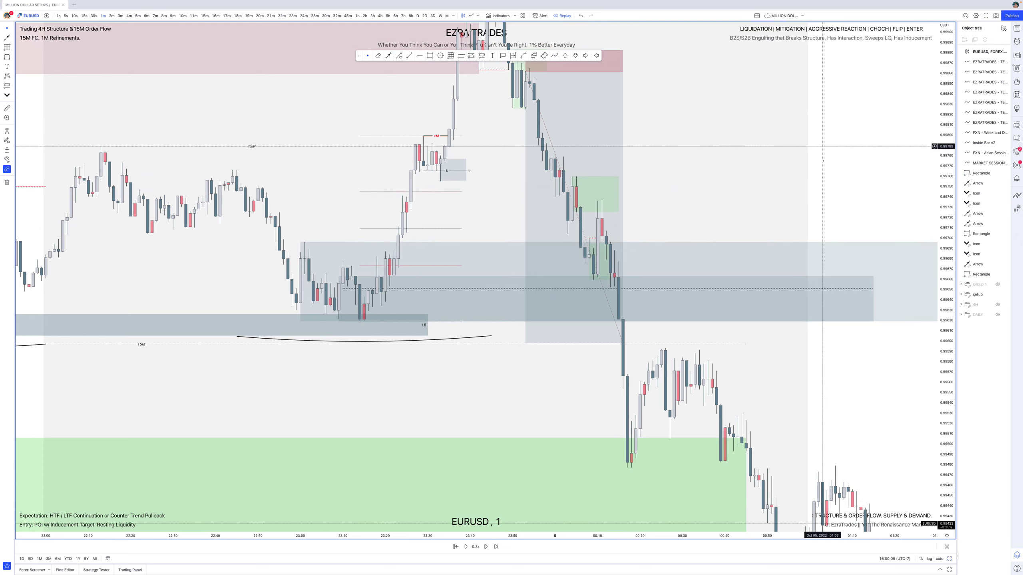
drag(818, 161, 827, 333)
scroll(827, 332, down, 1)
scroll(703, 356, down, 1)
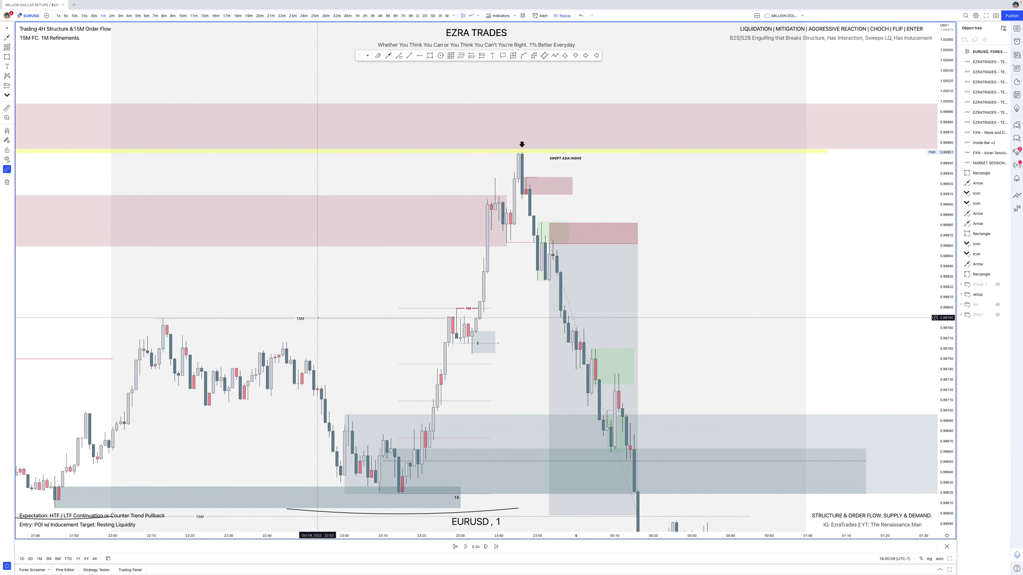
click(186, 319)
click(325, 319)
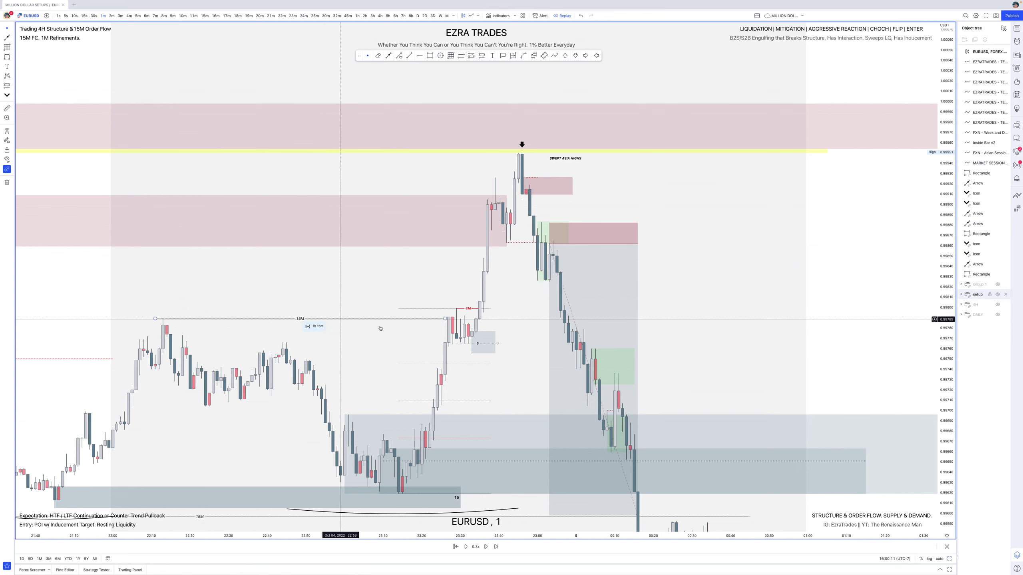
scroll(446, 331, up, 2)
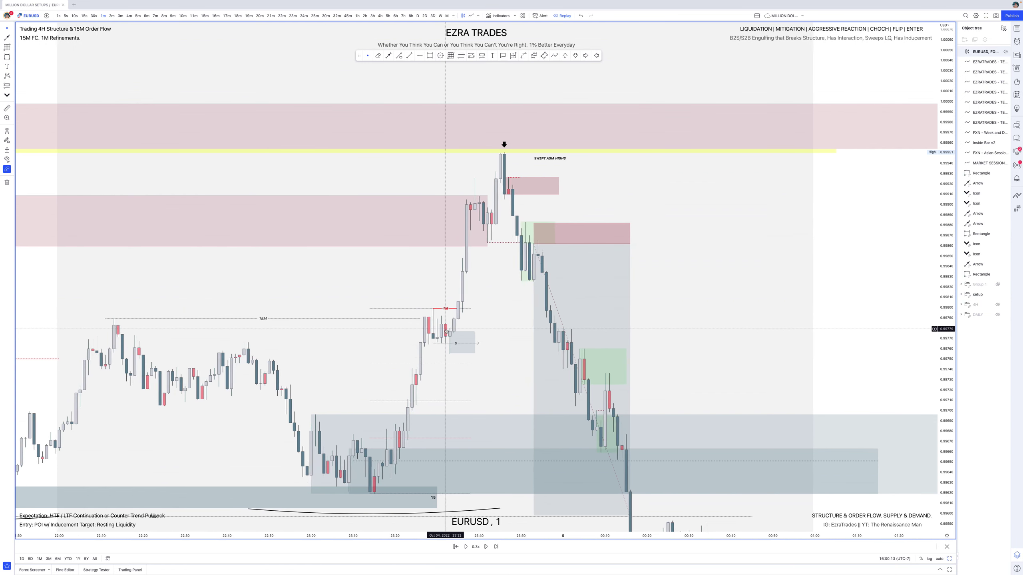
scroll(447, 331, up, 1)
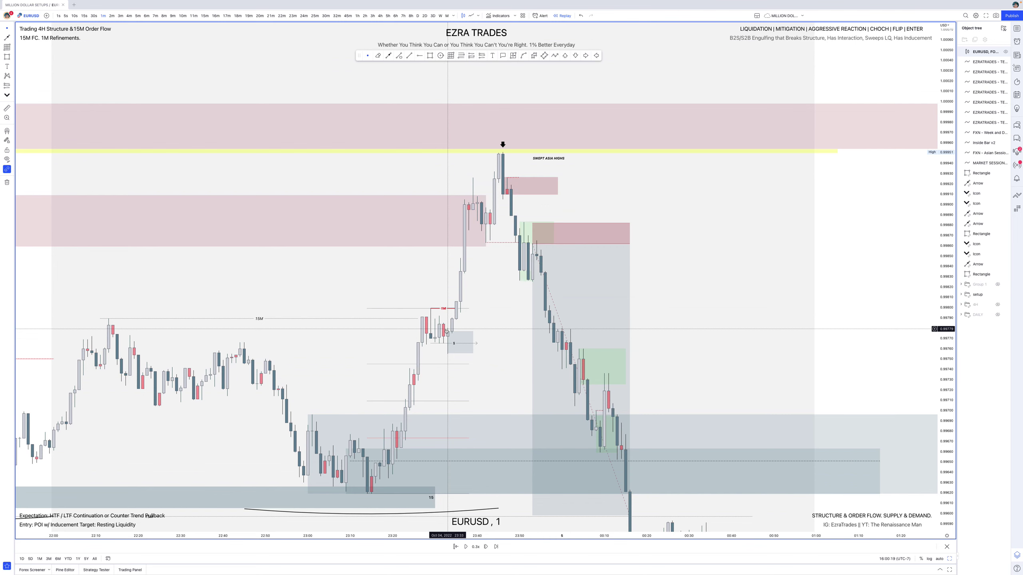
scroll(448, 332, up, 3)
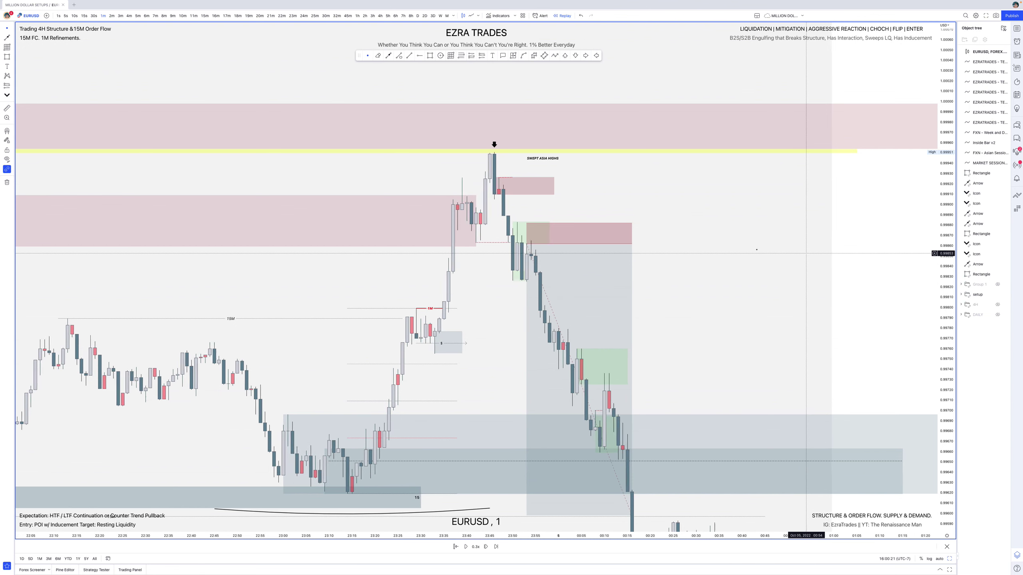
- Inspect the short position, the red 1M break line and the small blue demand zone beneath it
click(530, 229)
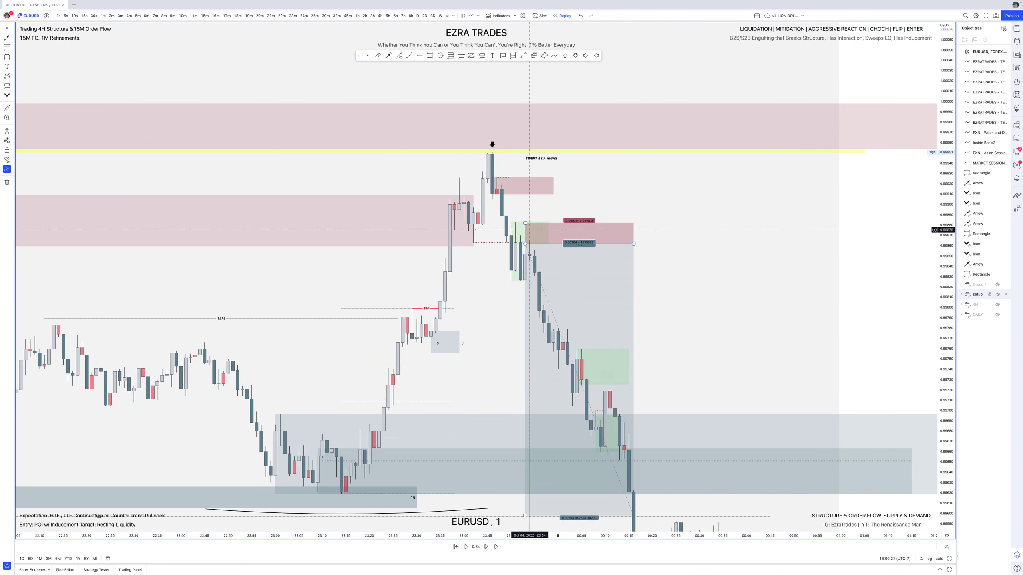
click(412, 308)
click(401, 321)
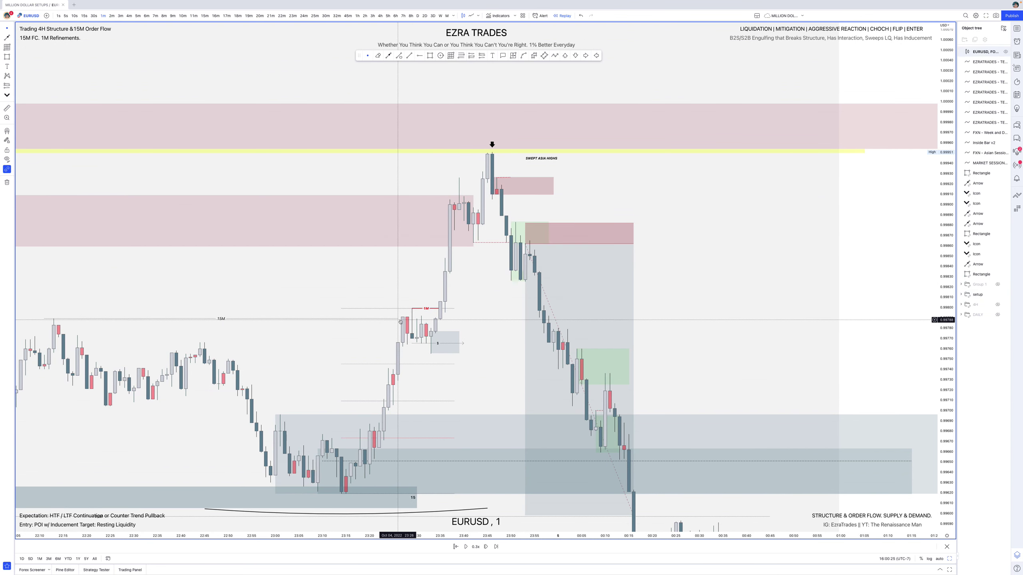
click(412, 309)
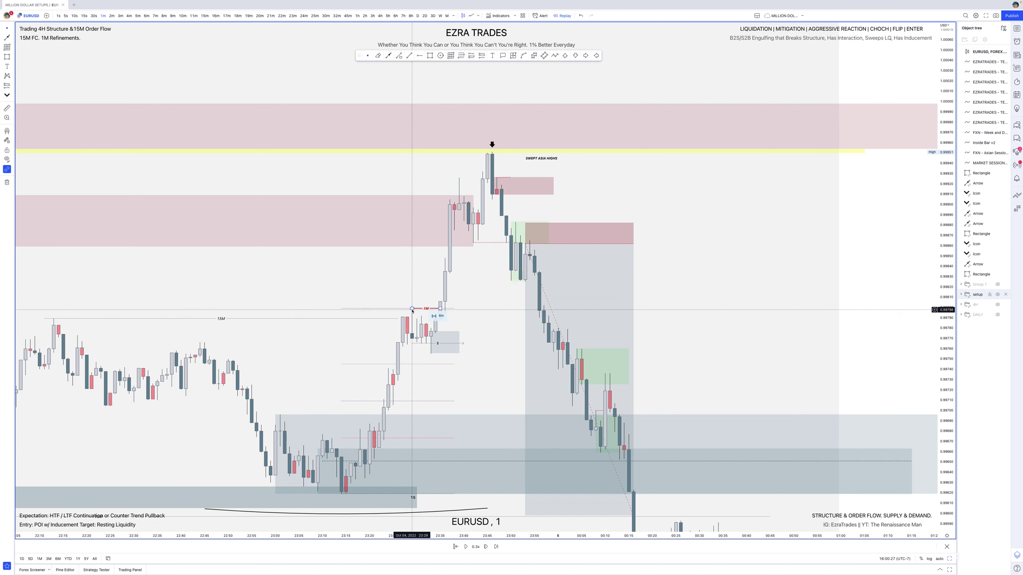
click(428, 347)
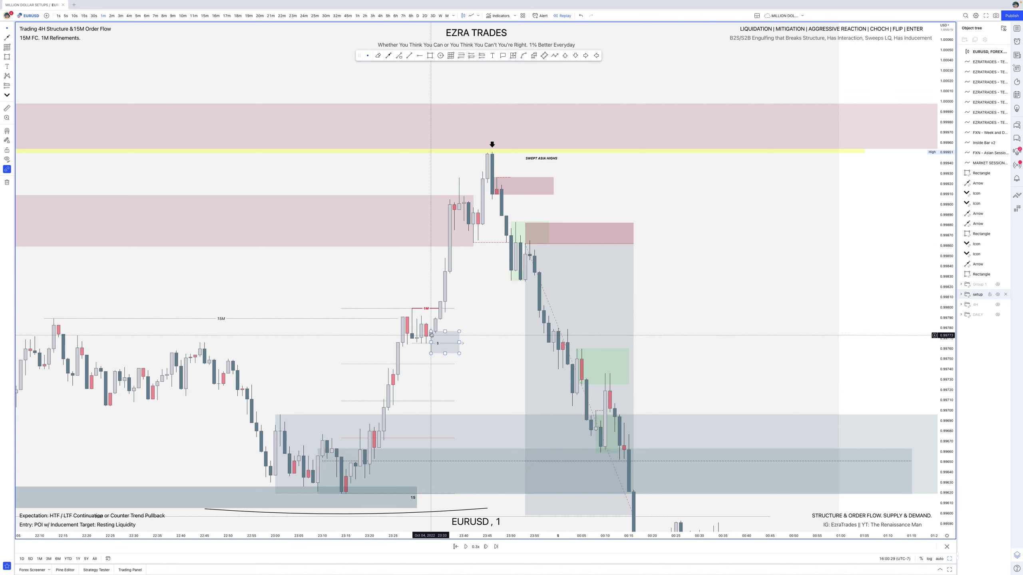
click(413, 344)
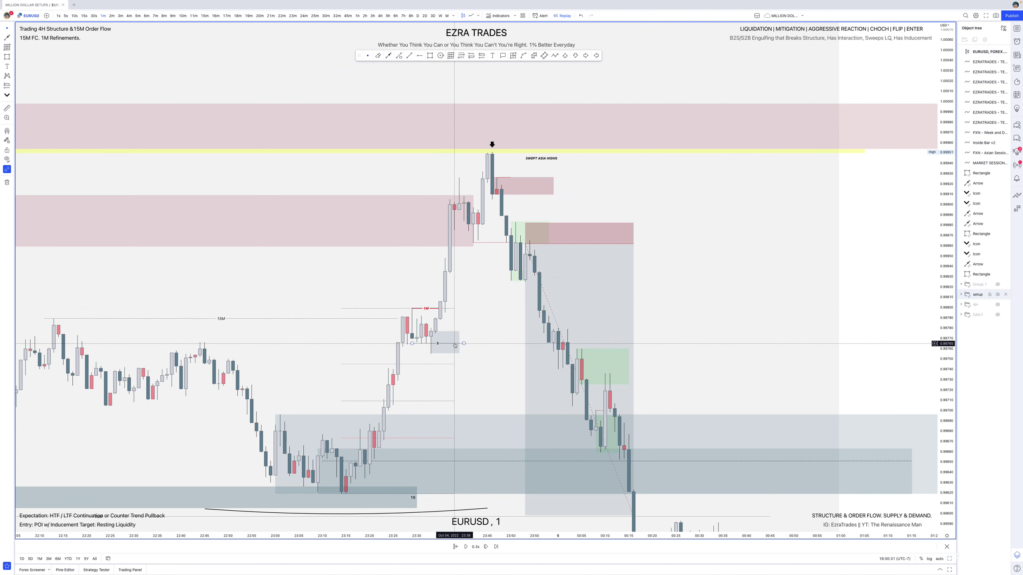
- Extend the small blue demand zone below the 1M break line forward in time to 00:00 on Oct 5
drag(456, 345, 542, 348)
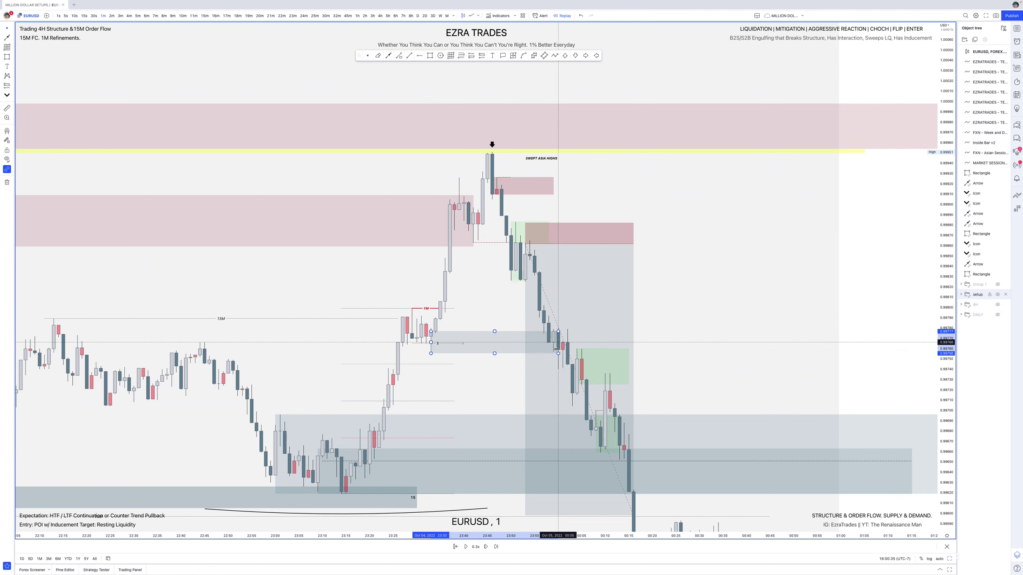
click(496, 364)
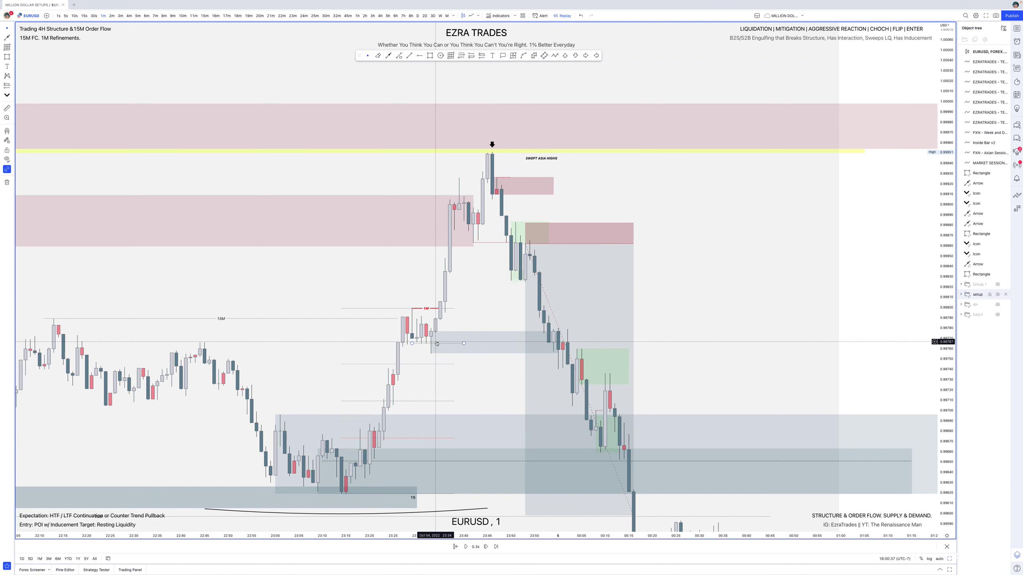
click(417, 327)
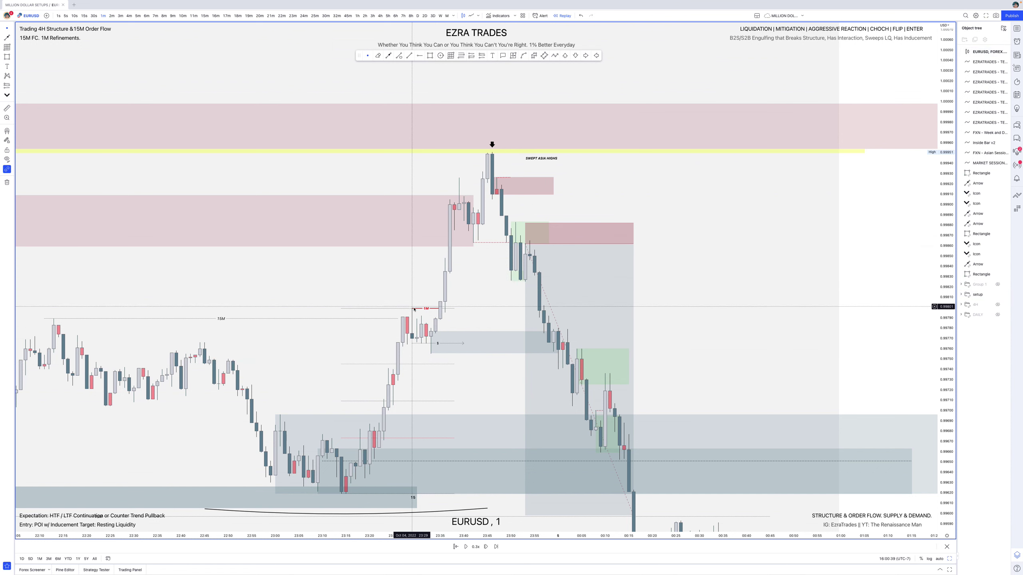
click(440, 308)
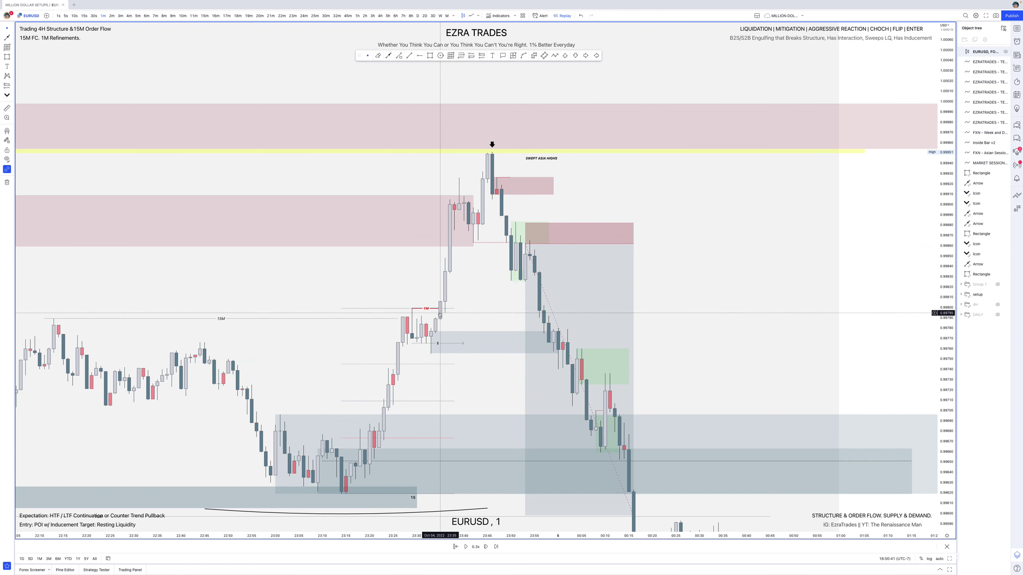
- Examine how price reached the older red supply zone and swept the Asia high, comparing the wider session with the sweep area
click(458, 191)
scroll(457, 192, down, 5)
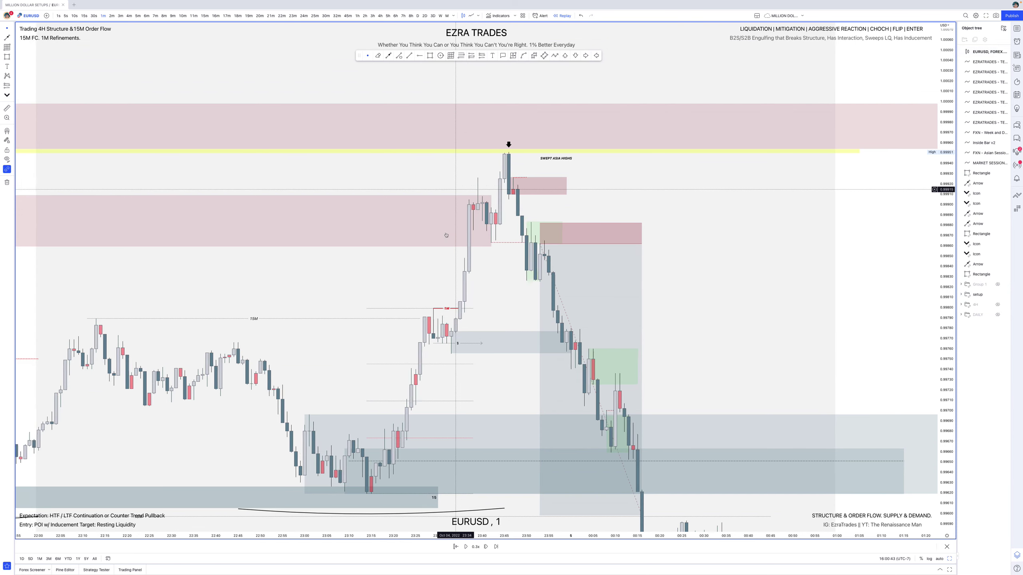
scroll(421, 207, down, 4)
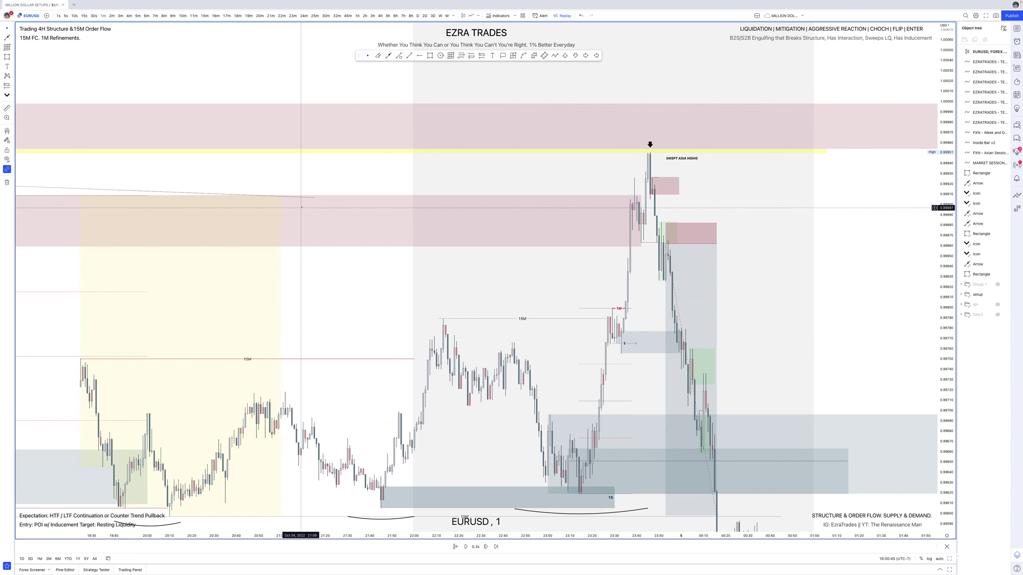
scroll(310, 207, down, 4)
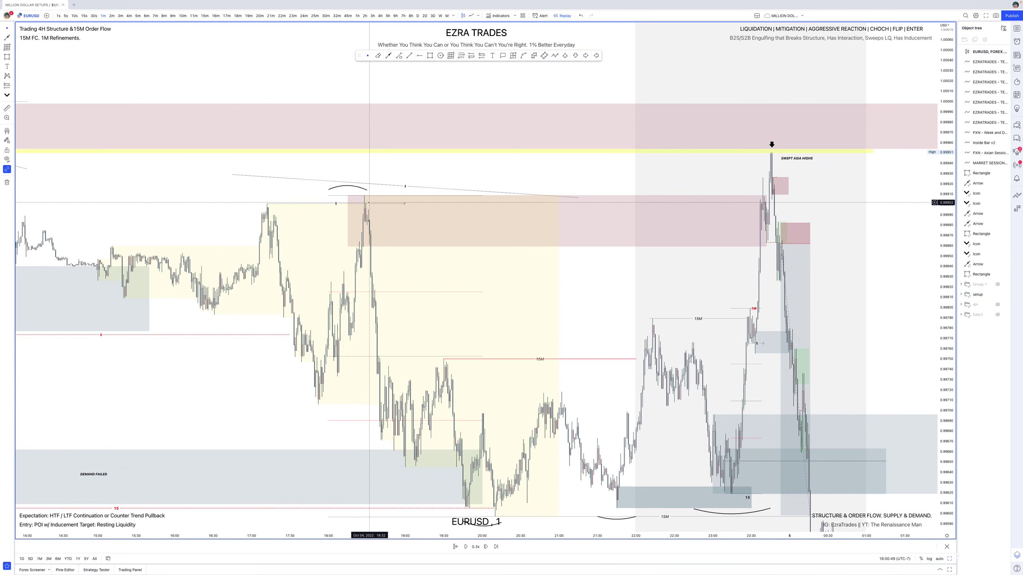
scroll(370, 202, down, 1)
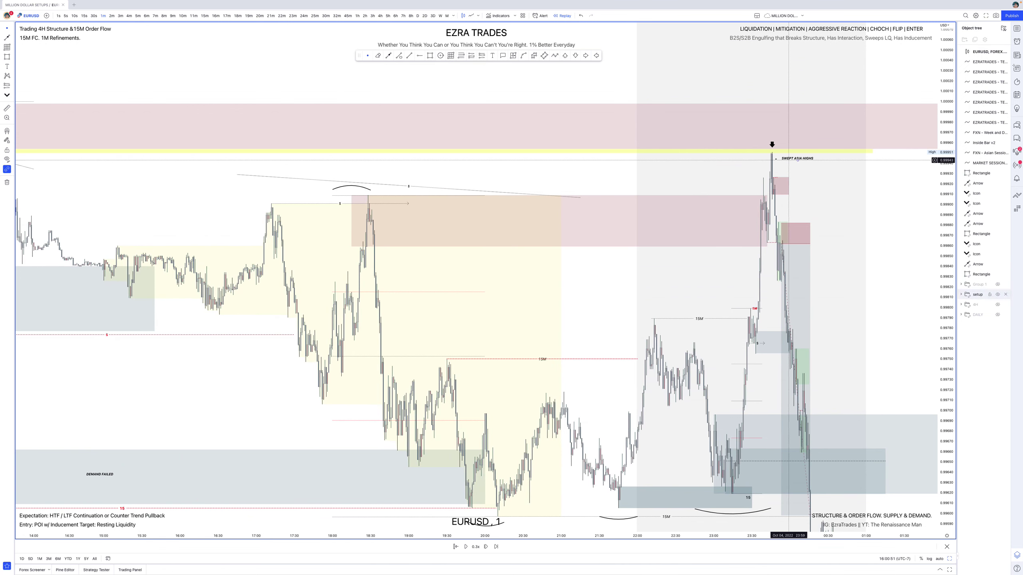
scroll(789, 160, up, 3)
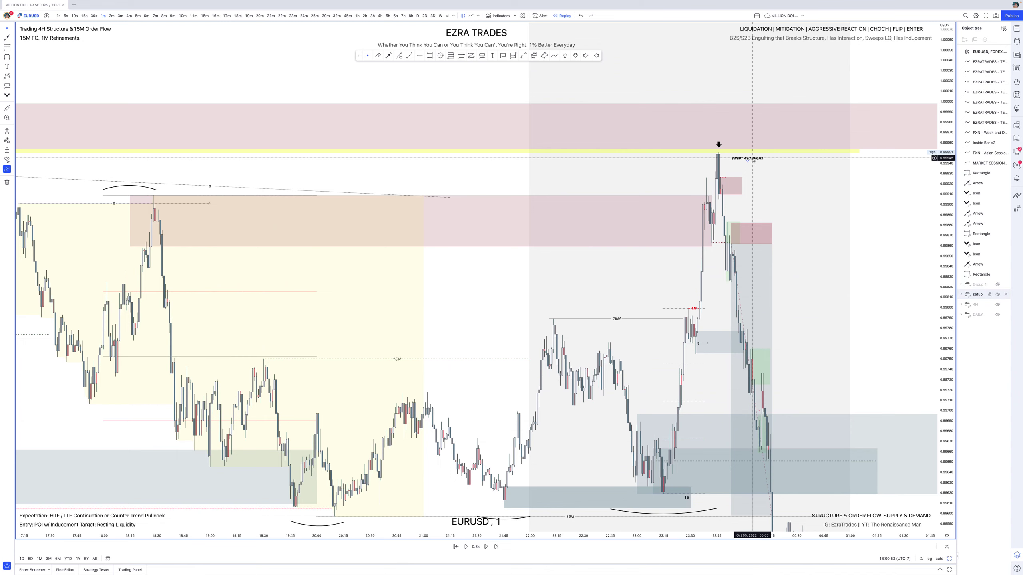
scroll(753, 159, up, 4)
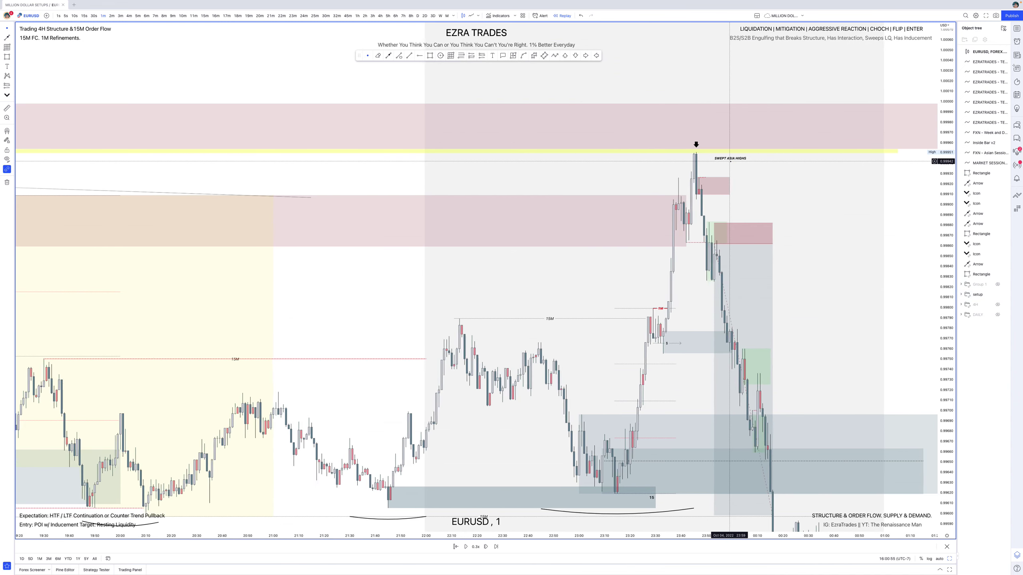
scroll(730, 161, up, 4)
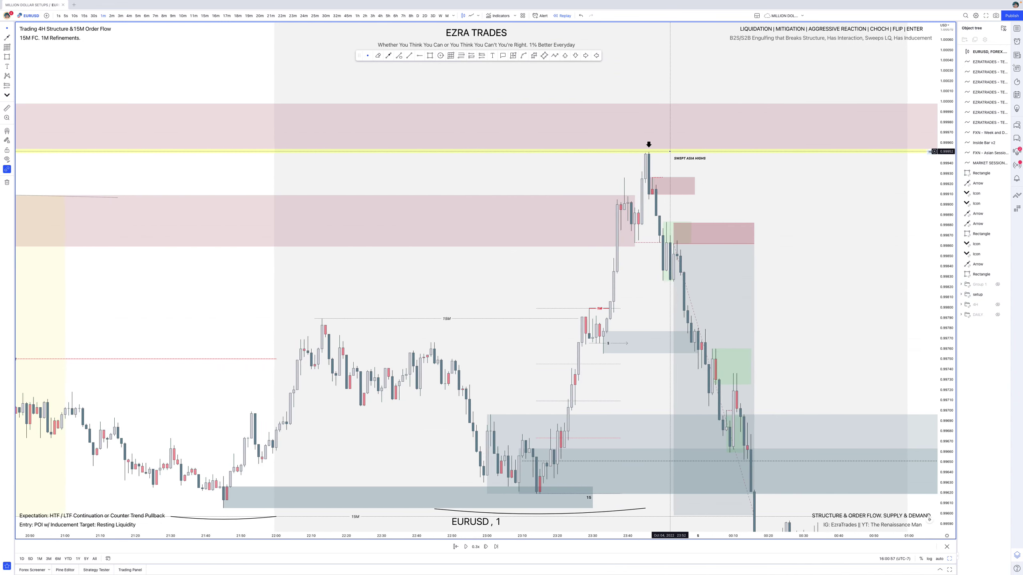
scroll(670, 151, up, 4)
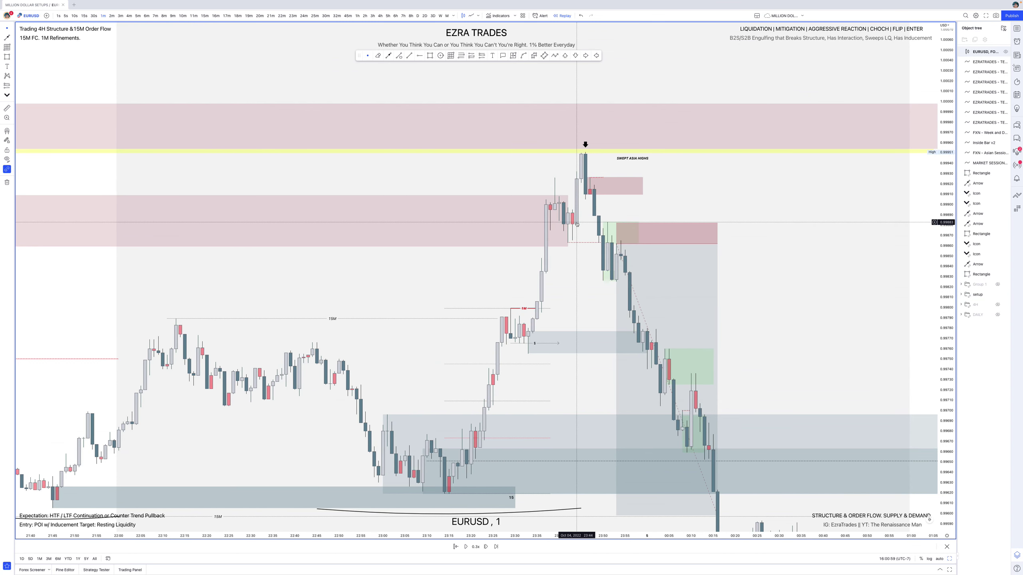
- Mark the 23:40 swing high with a line in the 2. CHOCH [STRUCTURAL // EXTERNAL] template and thicken the red swing-low line below it
scroll(576, 224, up, 2)
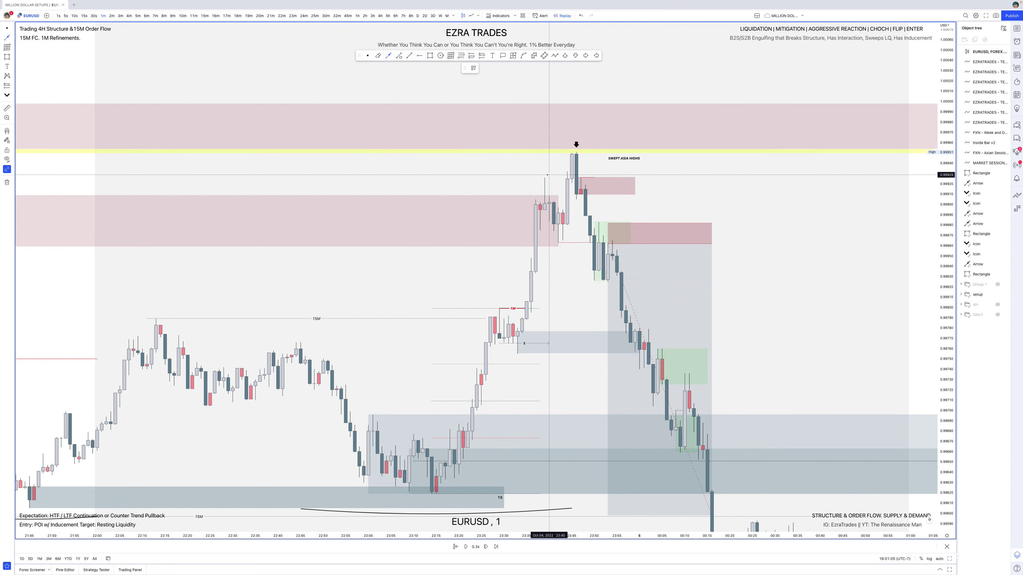
drag(545, 177, 567, 178)
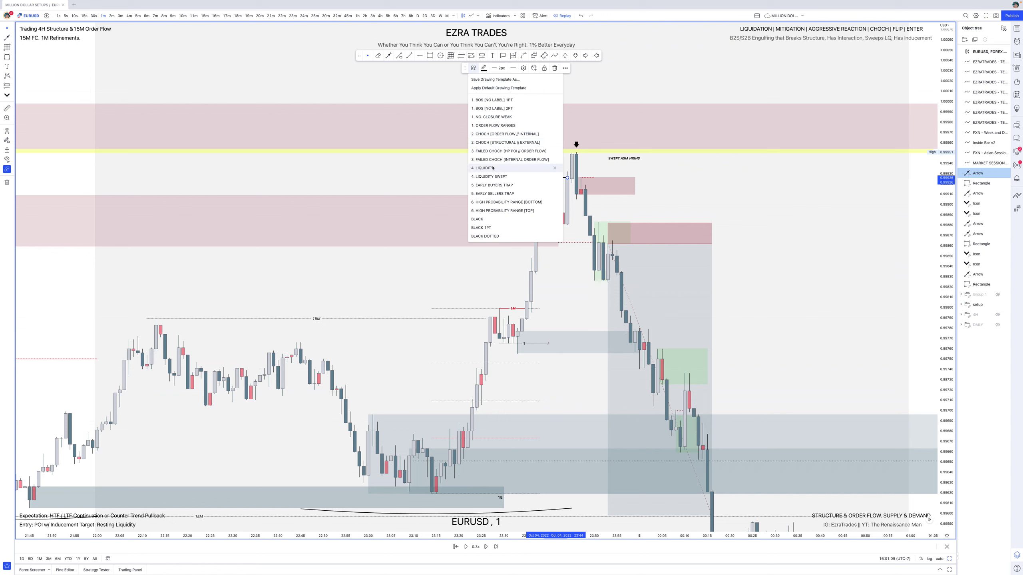
click(497, 143)
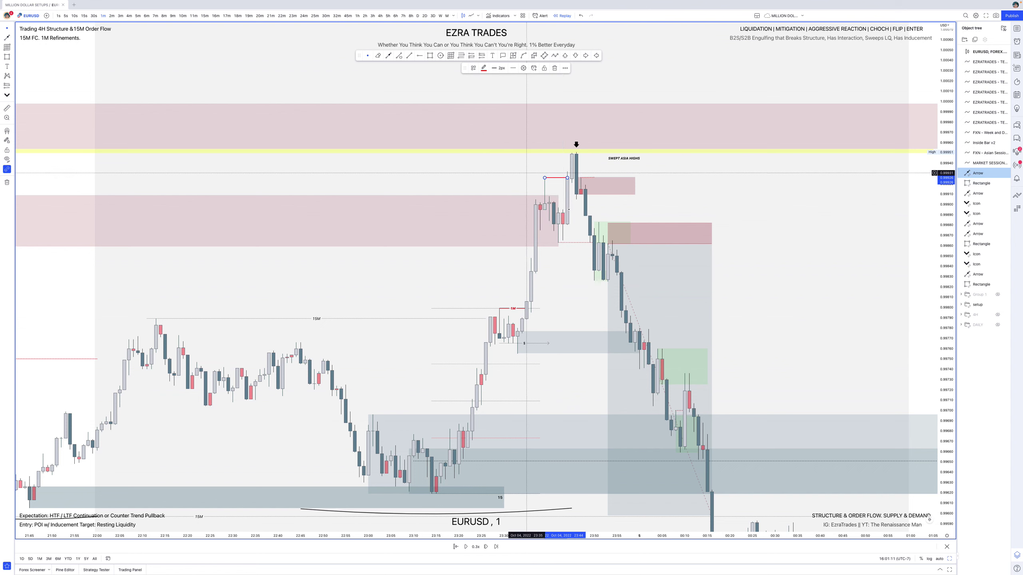
click(576, 242)
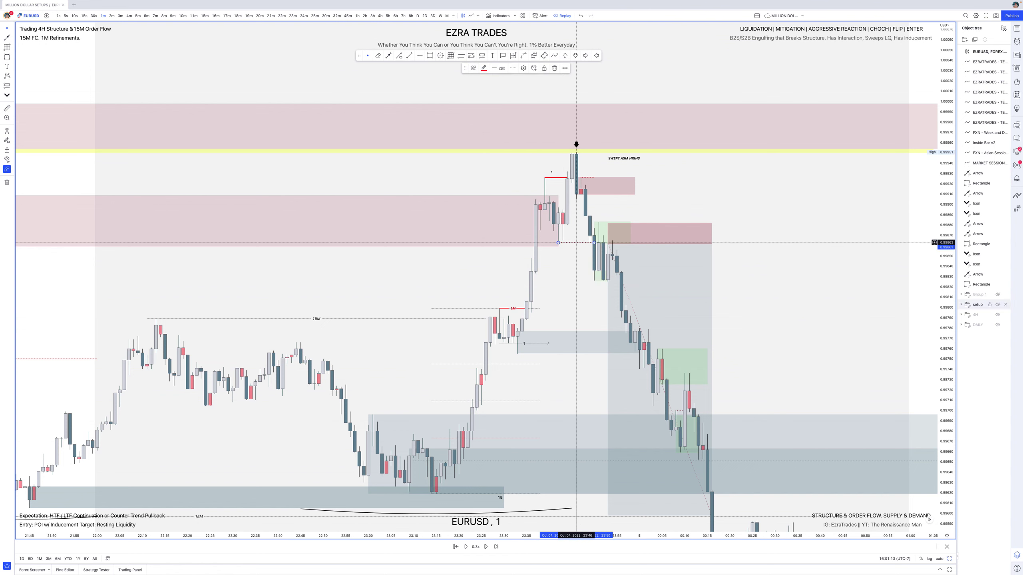
click(522, 80)
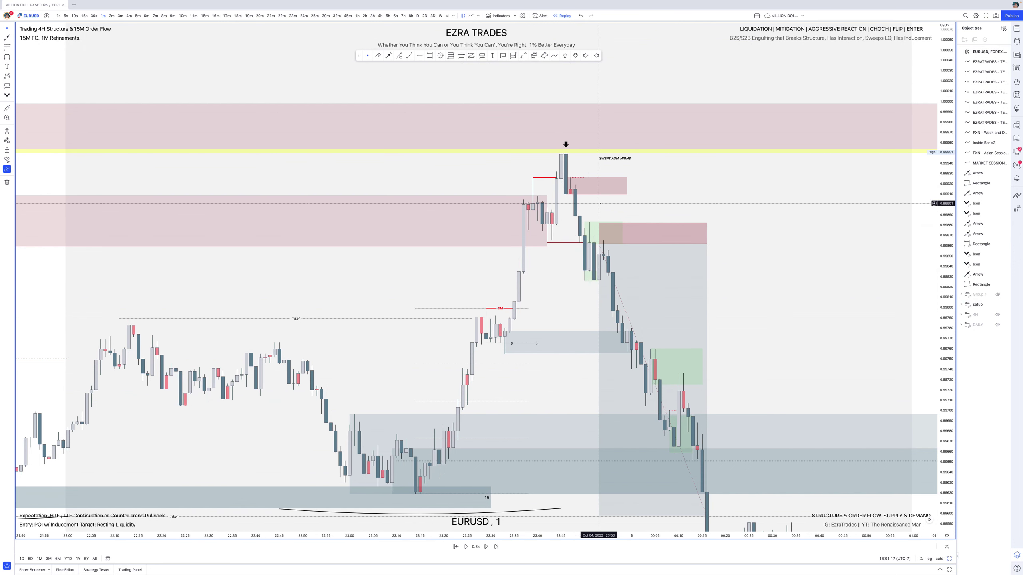
- Extend the small red supply zone just below the Asia high sweep forward in time to 00:12 on Oct 5
click(627, 186)
drag(626, 186, 688, 186)
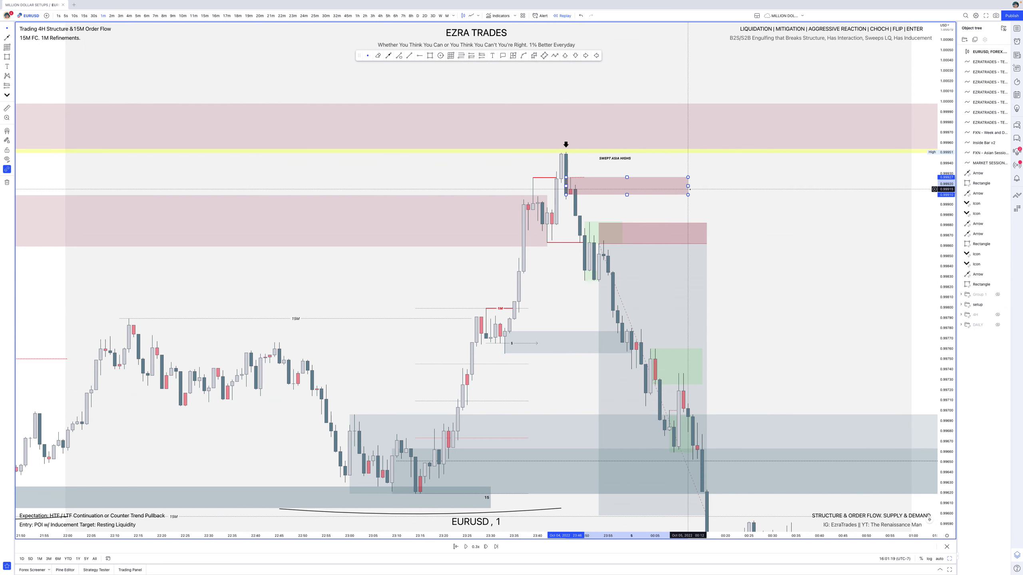
click(608, 201)
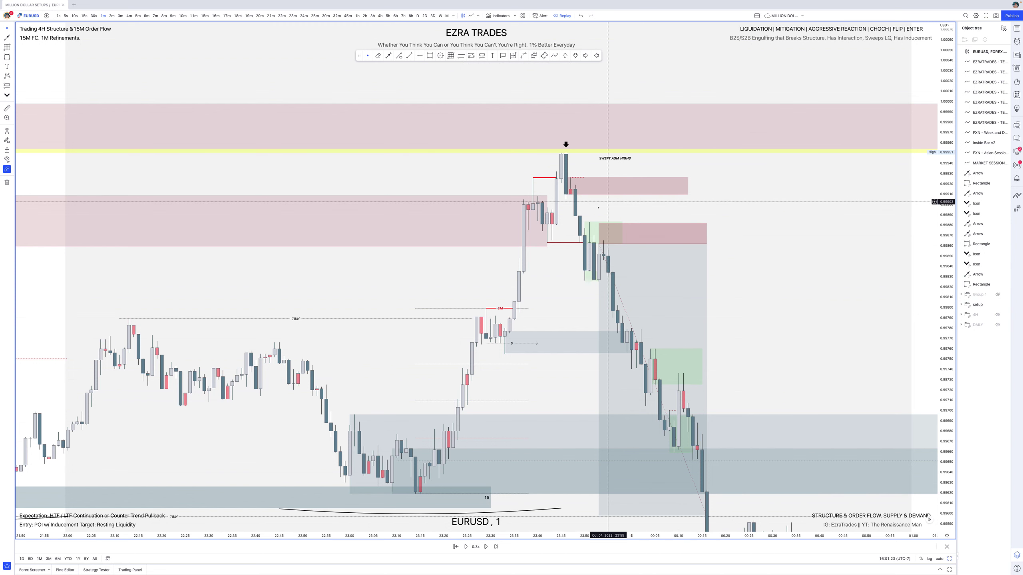
- Inspect the extended red supply zone's origin candle and the red swing-low line broken by the drop
click(573, 195)
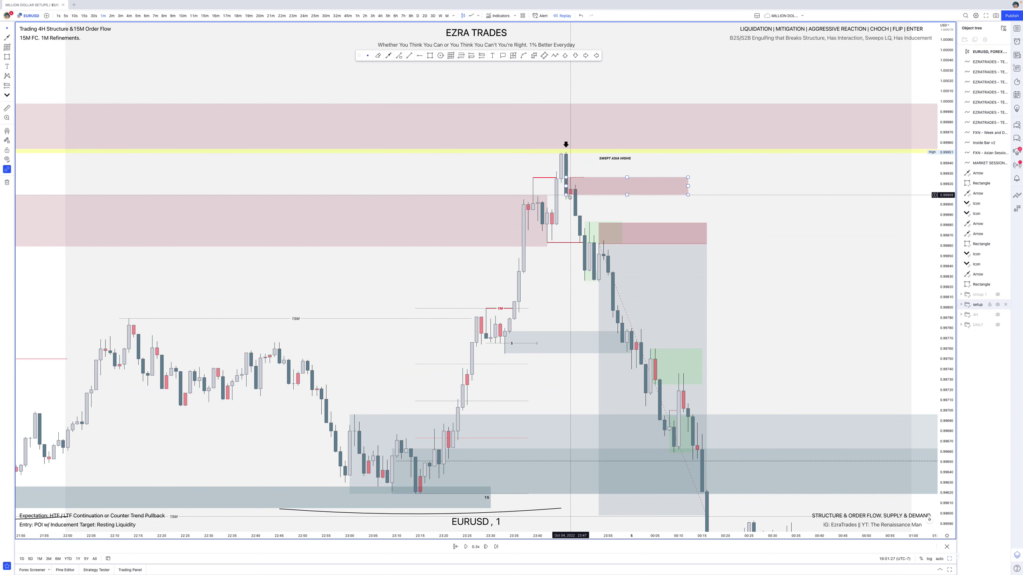
click(569, 196)
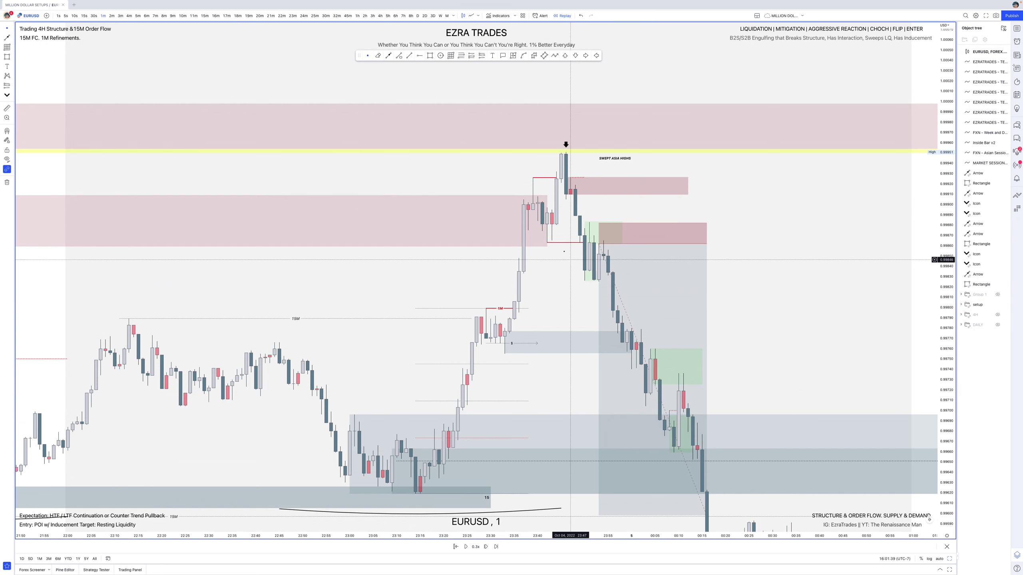
click(548, 243)
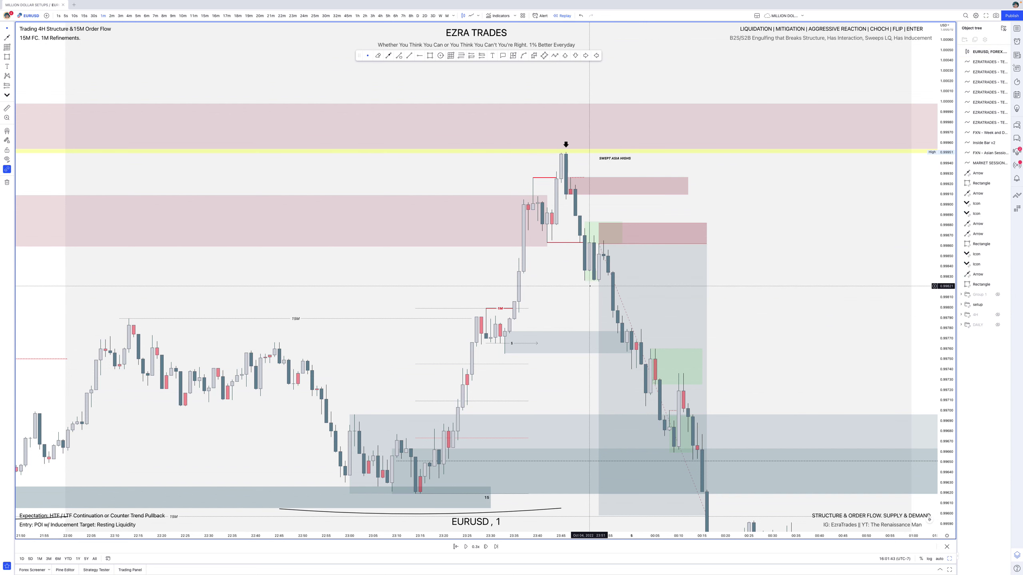
scroll(590, 286, up, 2)
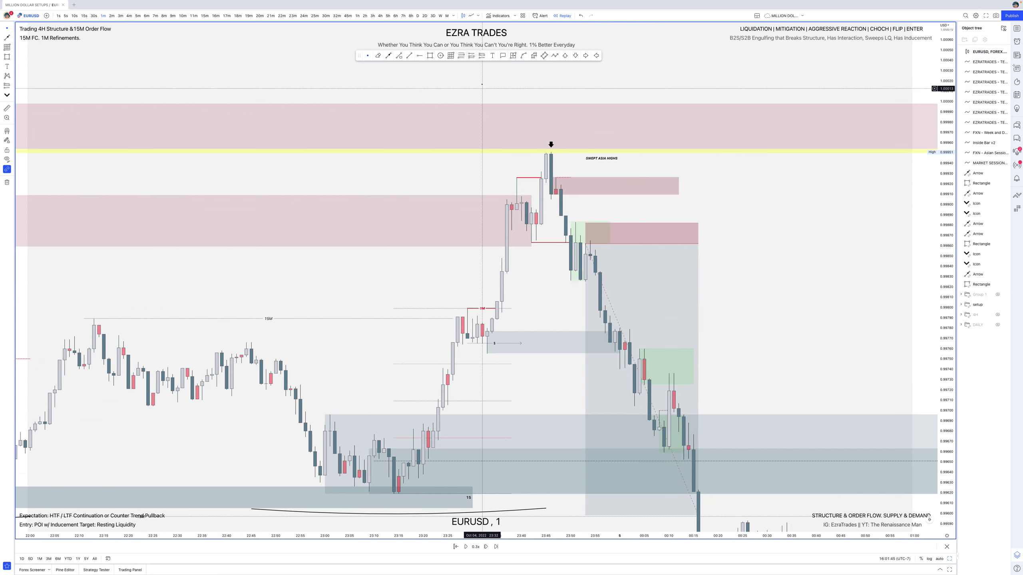
click(482, 56)
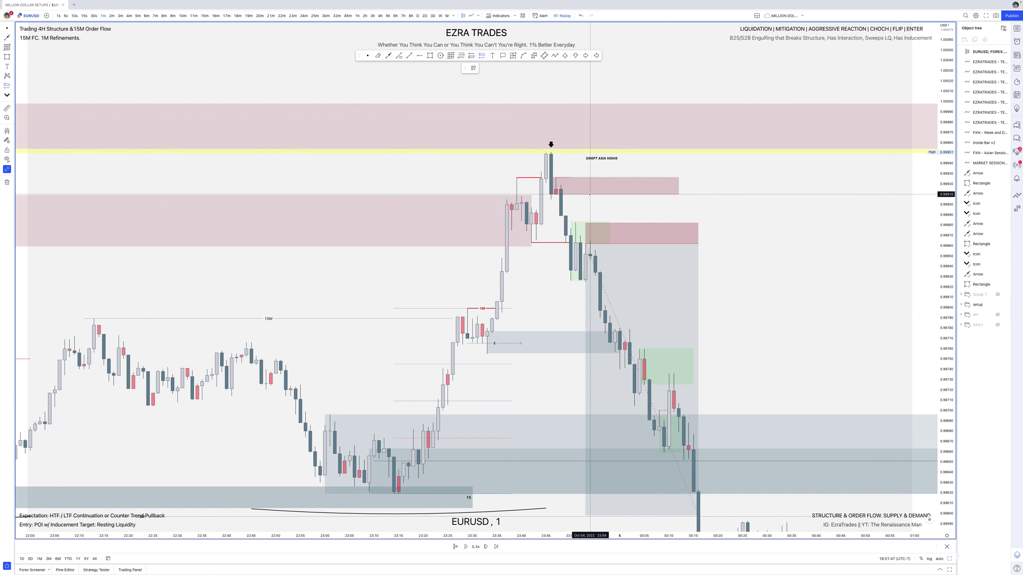
click(590, 194)
drag(590, 74, 584, 174)
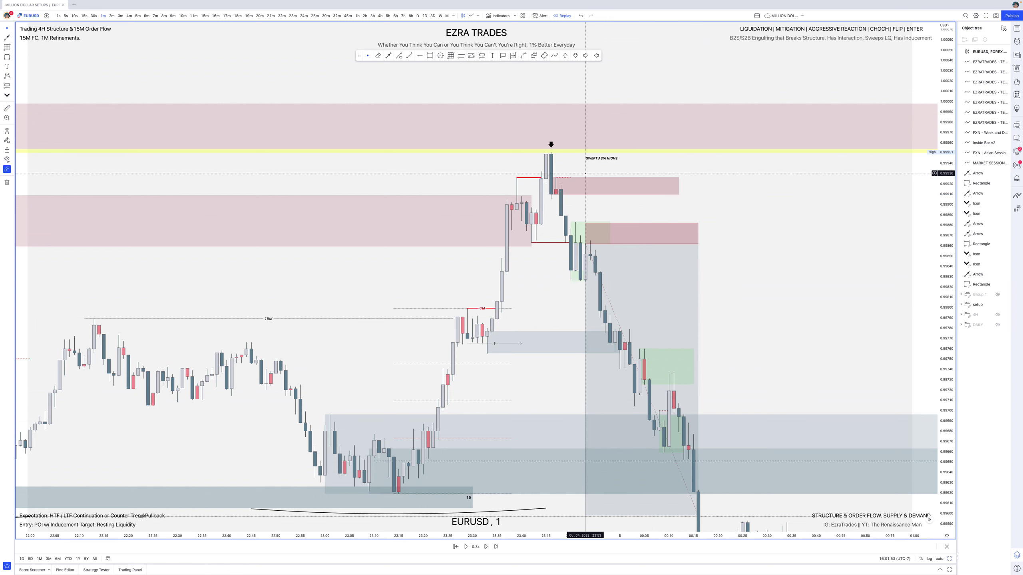
- Switch to the browser and compare the published EURUSD snapshots of the short entry with the replay chart
key(ctrl+Right)
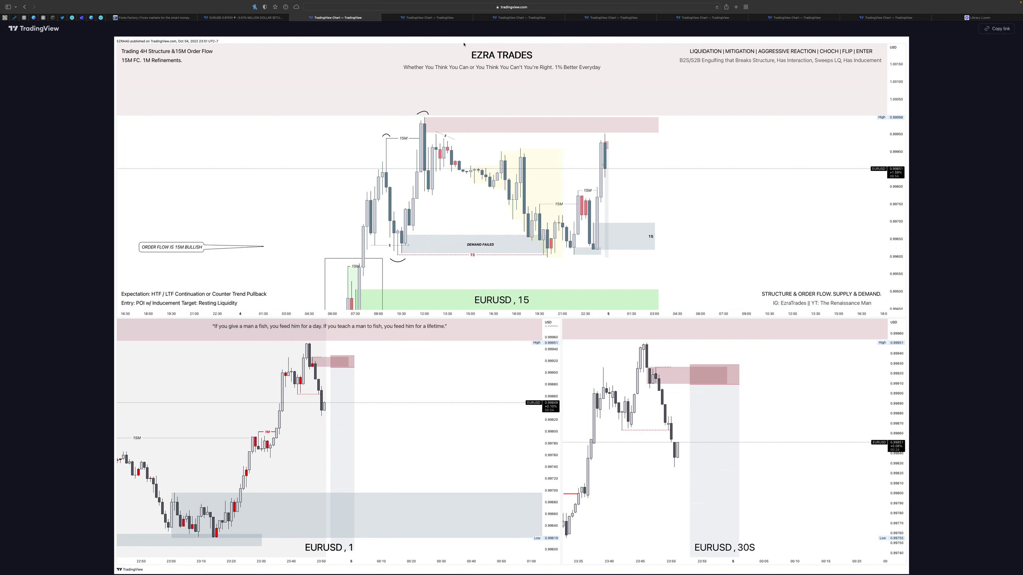
click(455, 21)
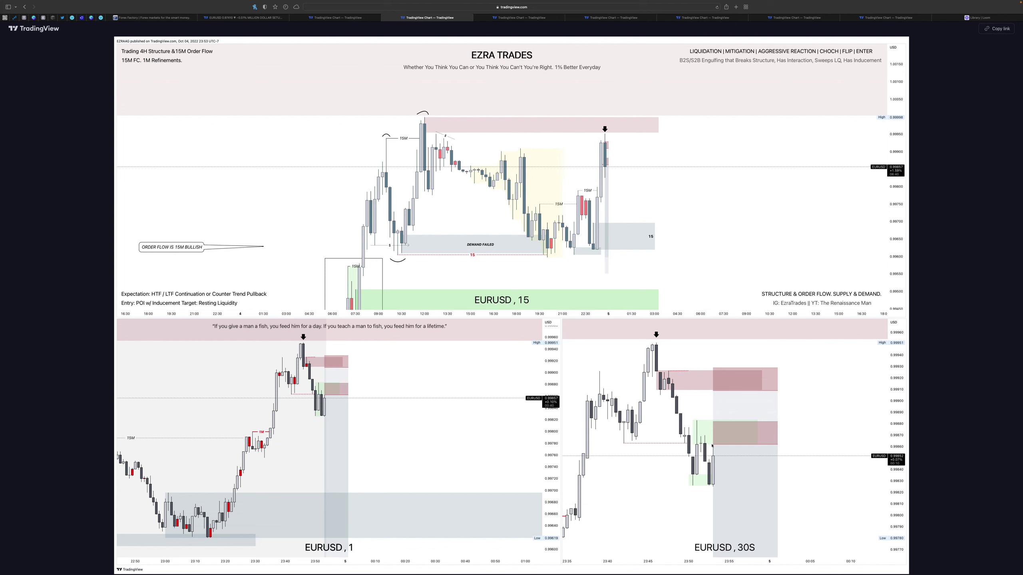
key(ctrl+Left)
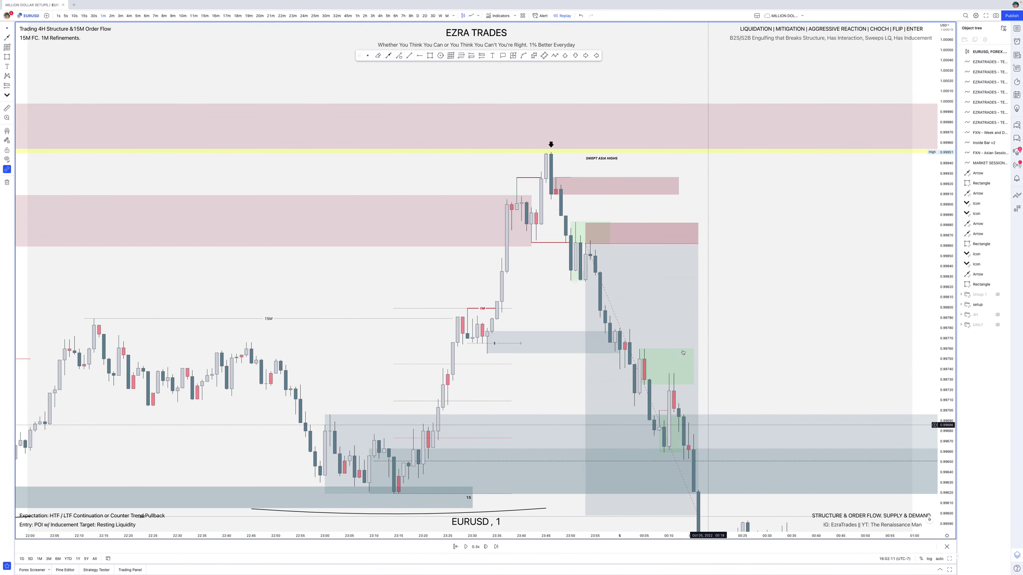
- Switch the EURUSD chart to the 30-second timeframe and enlarge the area around the Asia high sweep
click(93, 16)
scroll(363, 171, down, 5)
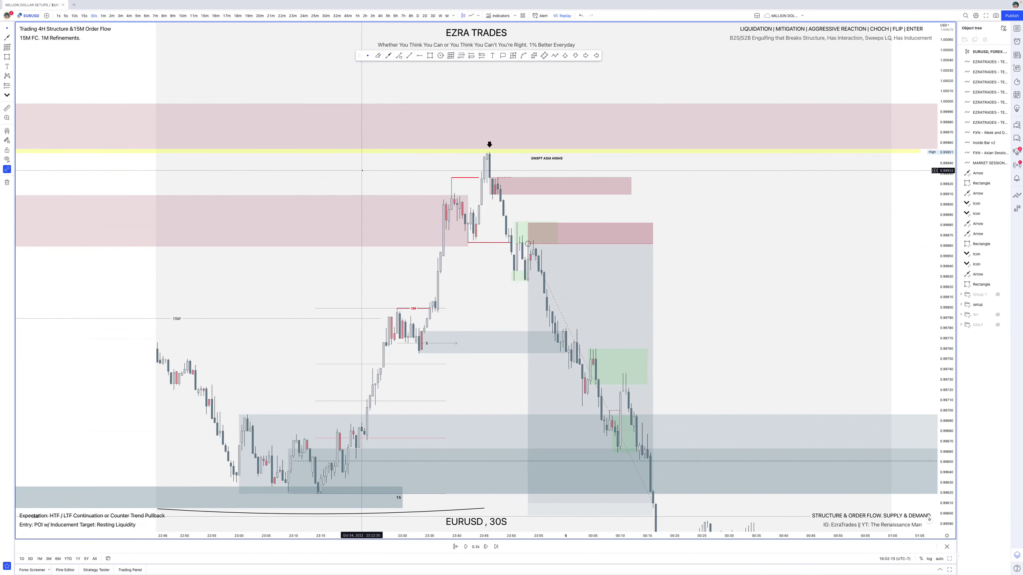
scroll(362, 171, left, 3)
scroll(363, 170, up, 3)
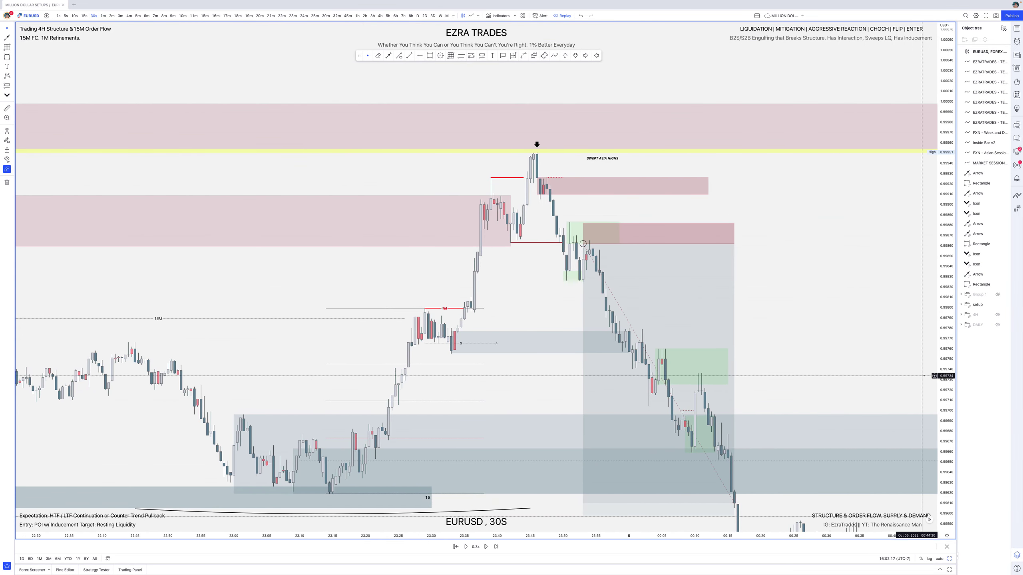
drag(954, 378, 952, 278)
drag(858, 255, 814, 313)
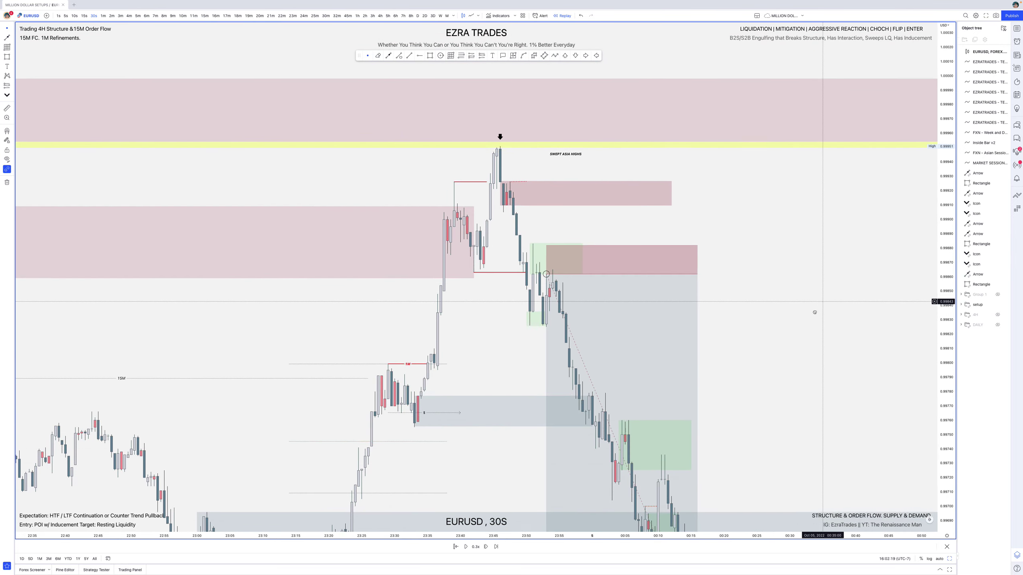
scroll(814, 312, up, 1)
scroll(814, 313, up, 4)
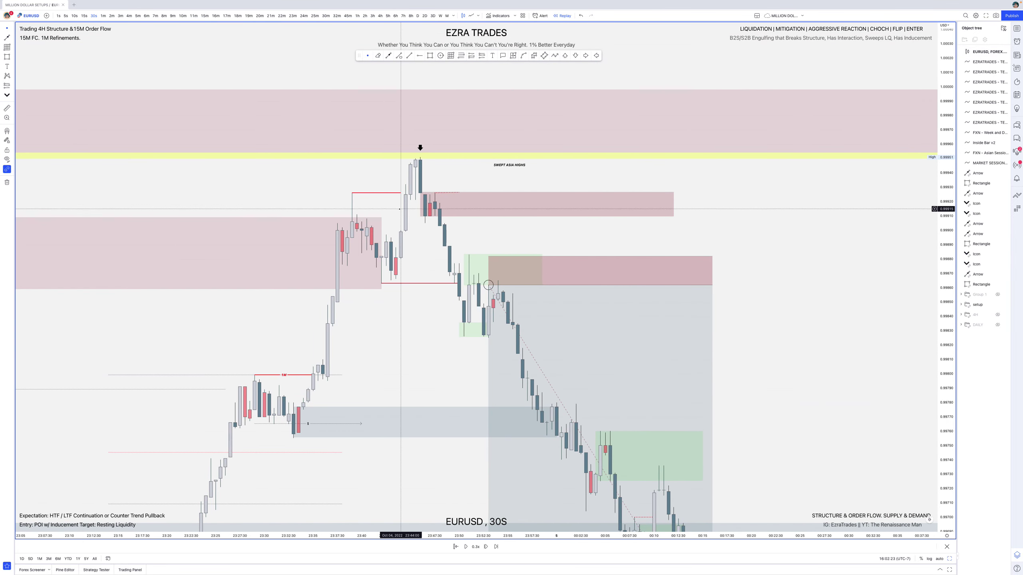
- Compare the drop through the red swing-low line on the 1-minute timeframe with the same move on 30 seconds
click(103, 16)
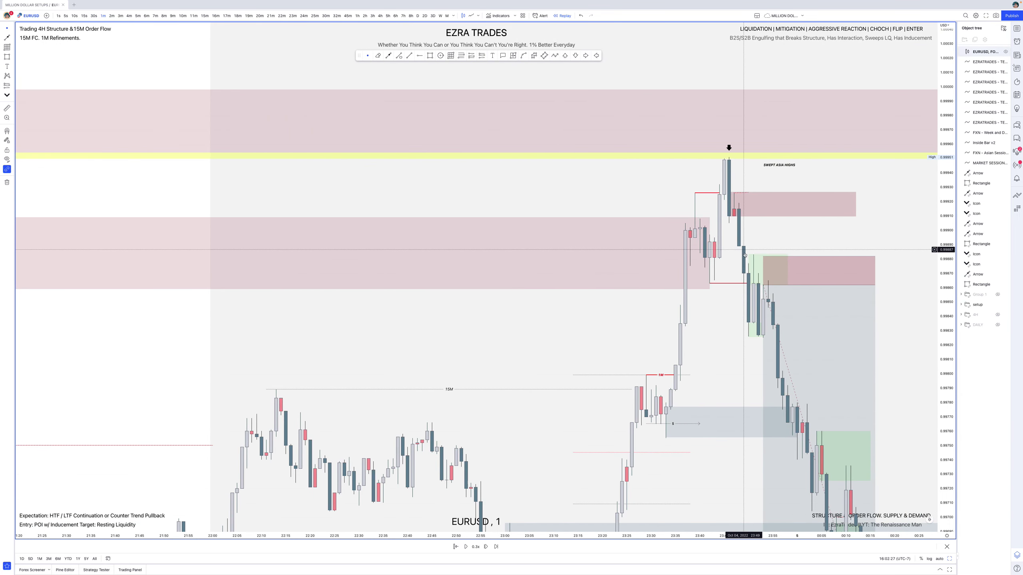
scroll(745, 285, up, 1)
scroll(745, 285, up, 1)
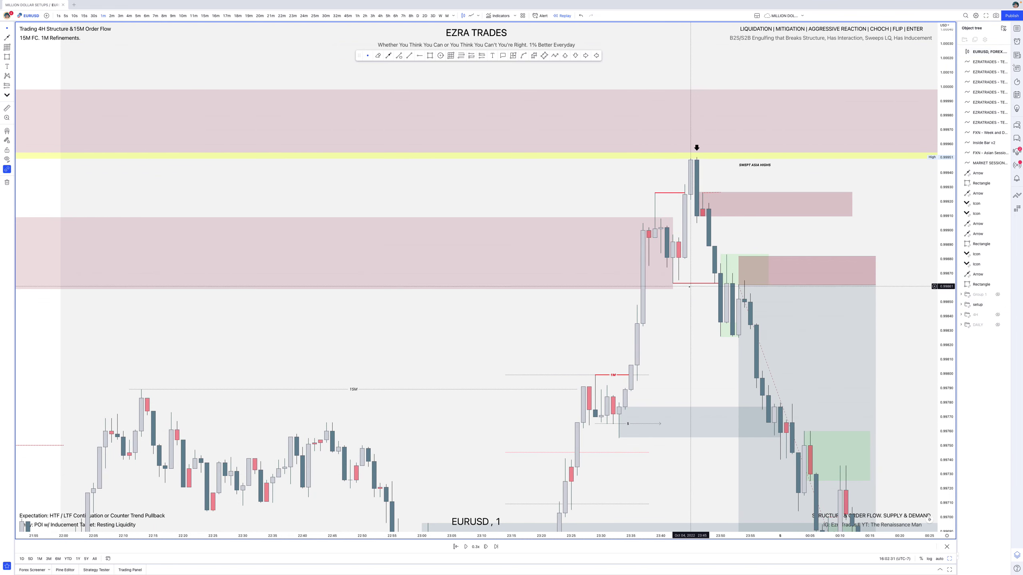
click(94, 15)
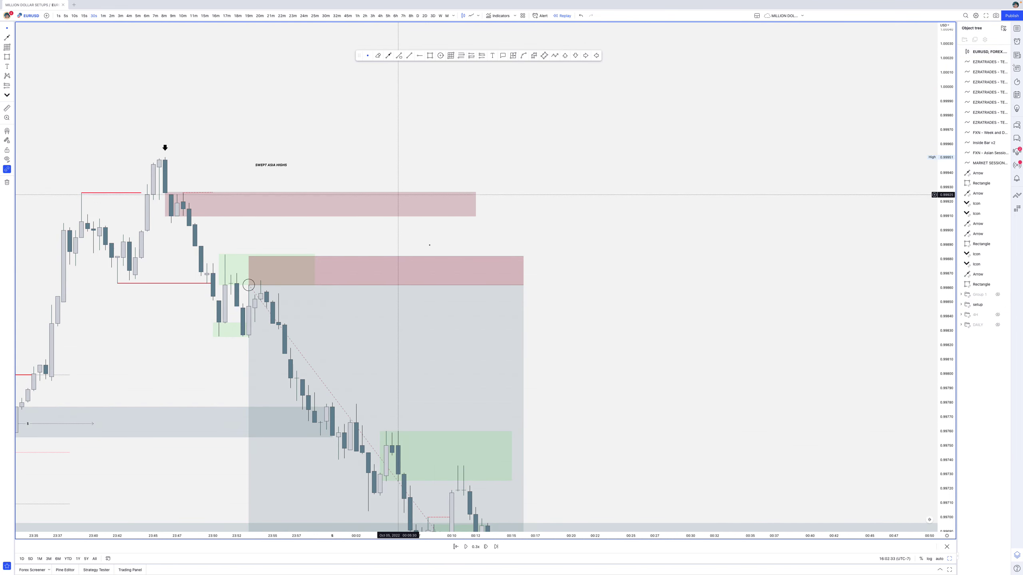
scroll(430, 244, left, 3)
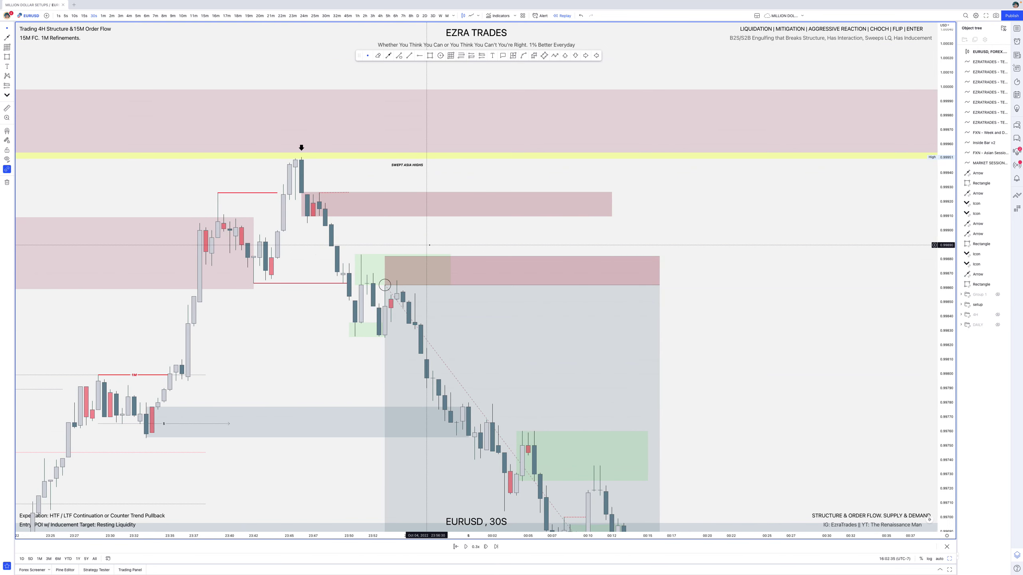
scroll(430, 245, left, 4)
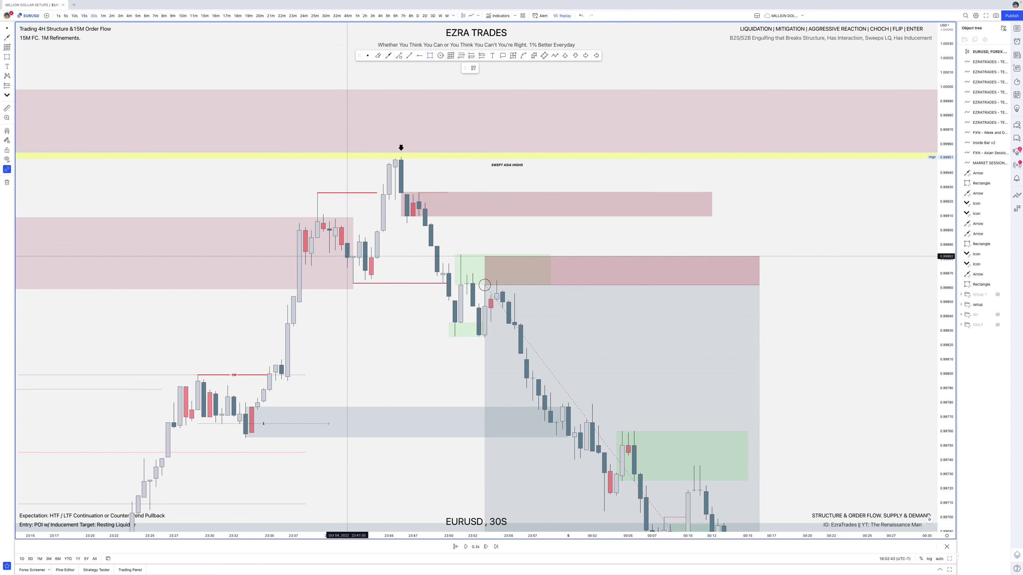
- Draw a rectangle from 23:41:30 to 23:50 just above the red swing-low line in the 1. DEMAND LEVEL 2 template
drag(347, 256, 449, 283)
click(473, 67)
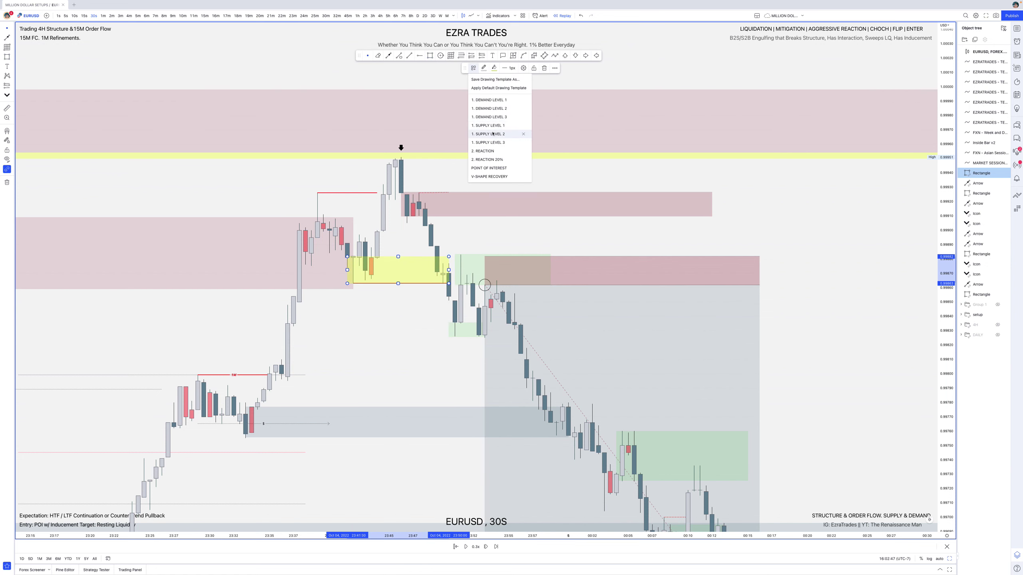
click(496, 108)
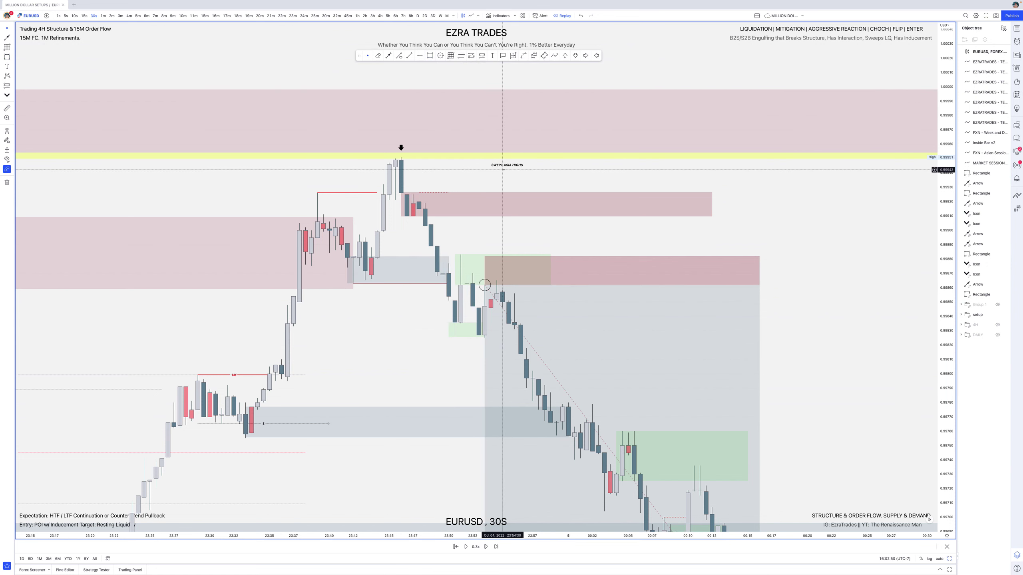
- Draw a small demand rectangle from about 23:49 to 23:51 over the reaction candles at the end of the demand zone
click(447, 284)
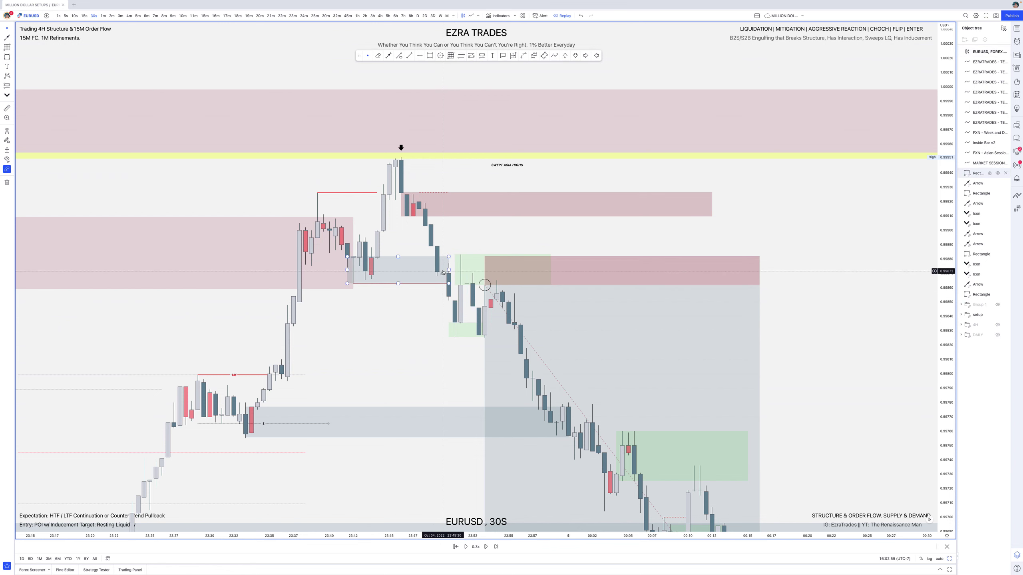
click(443, 280)
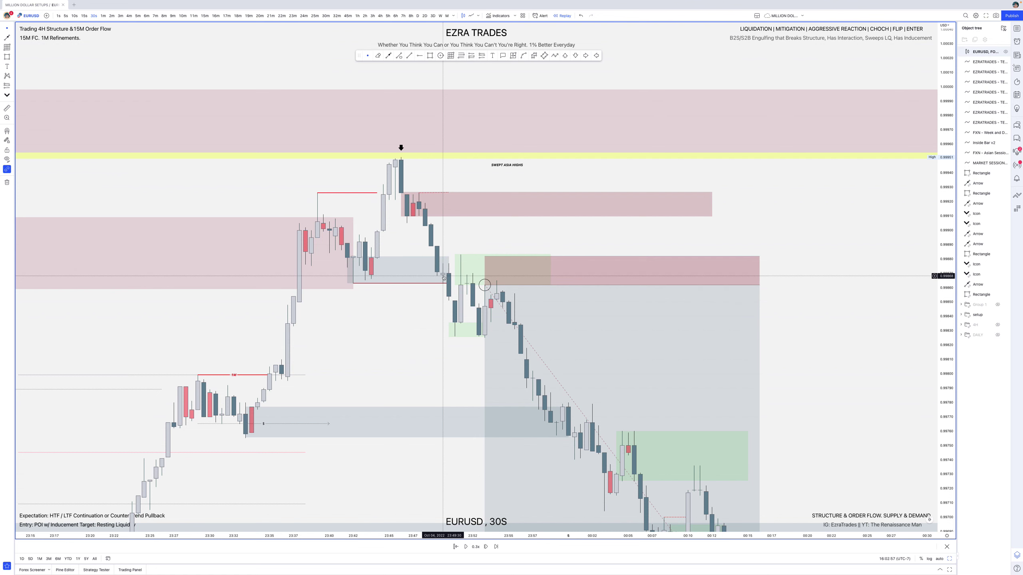
click(445, 280)
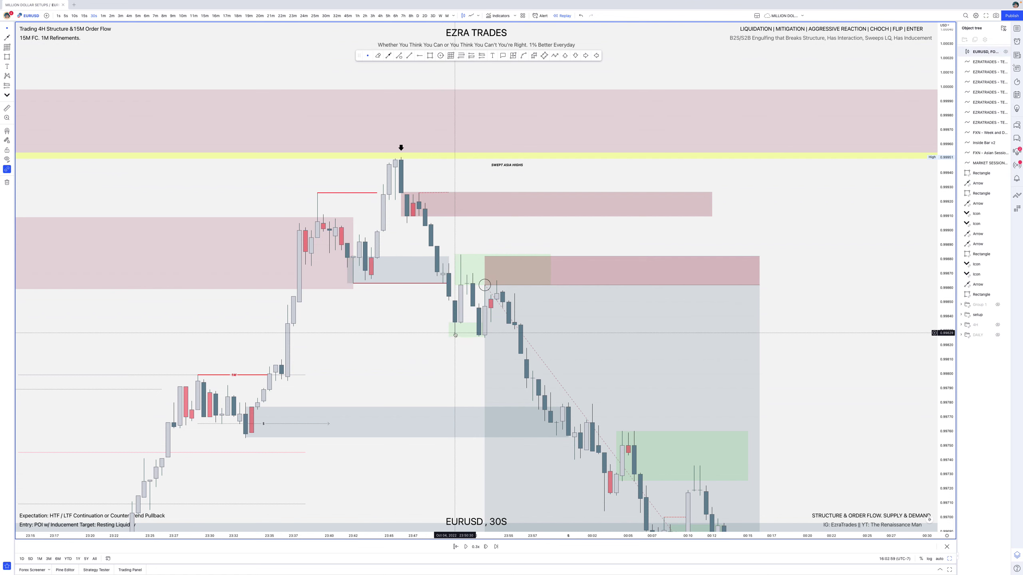
click(444, 279)
scroll(443, 279, up, 1)
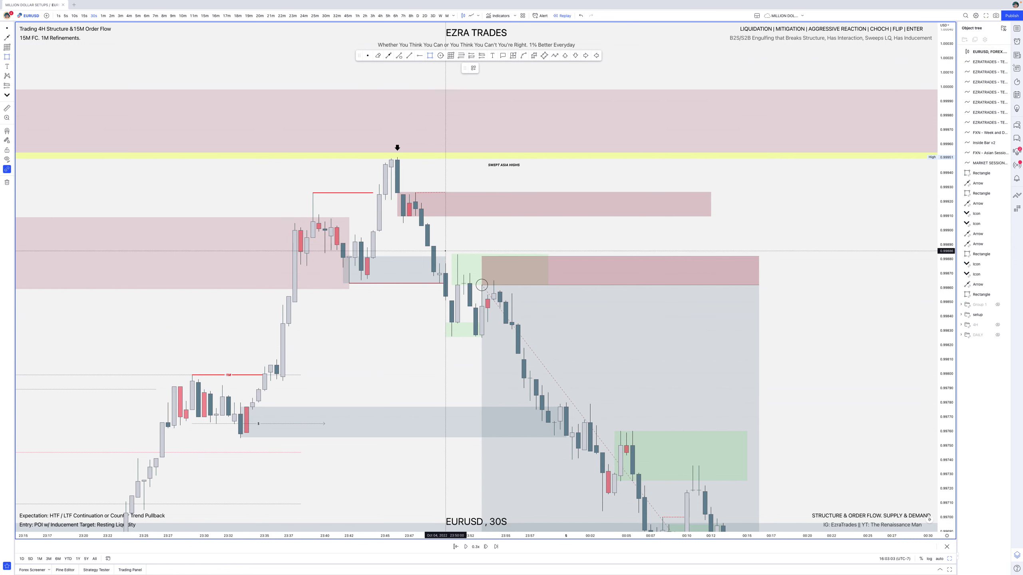
drag(434, 262, 458, 283)
click(456, 237)
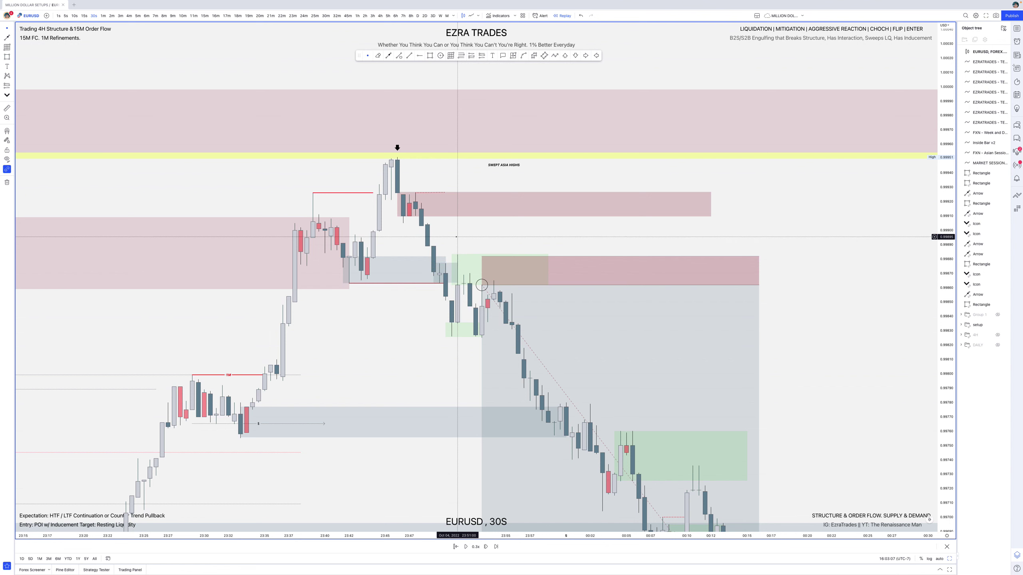
- Draw a horizontal arrow in the 4. LIQUIDITY SWEPT template from the 23:49:30 candle's high to about 23:53
click(407, 214)
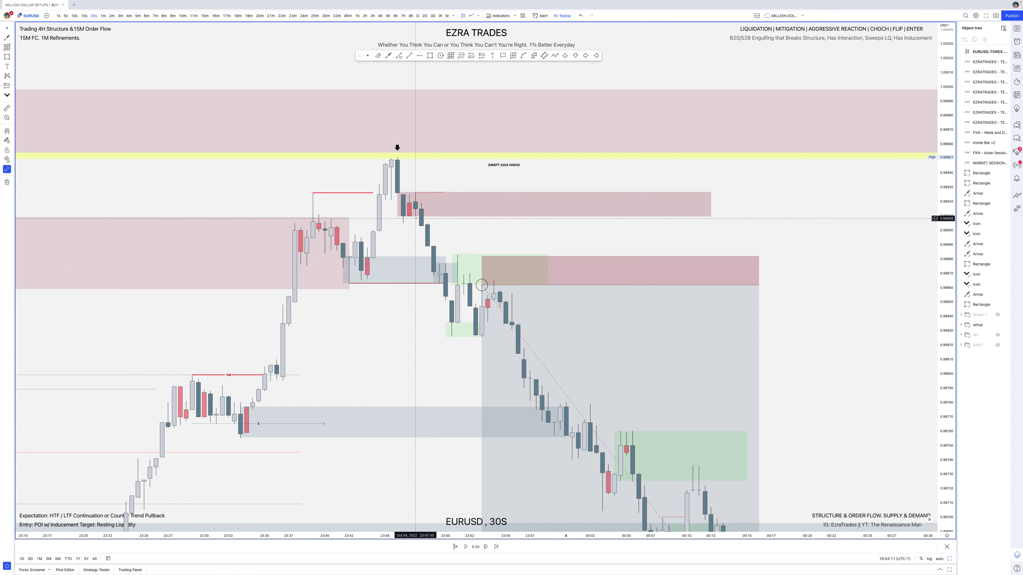
key(Escape)
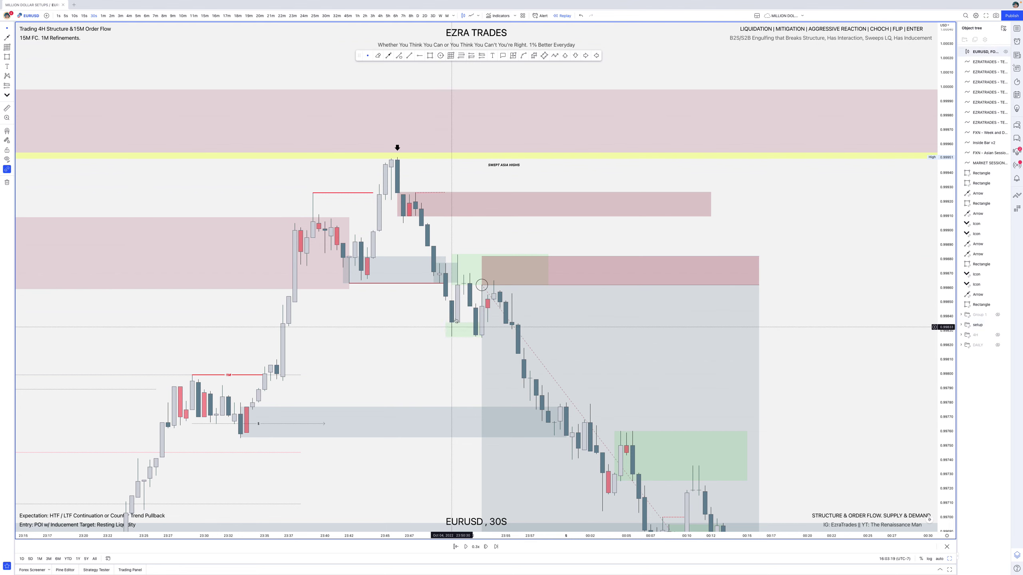
click(454, 264)
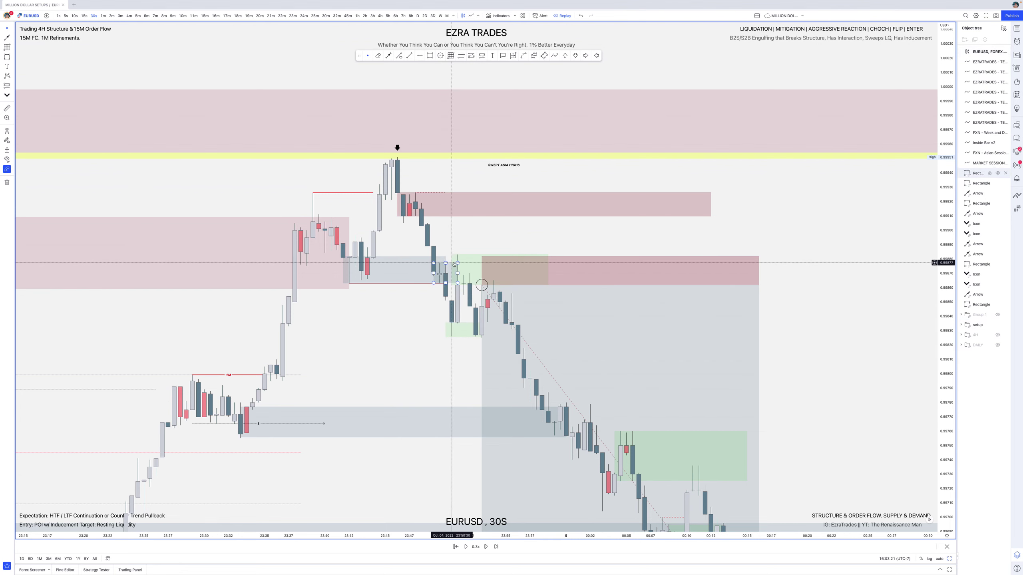
click(388, 55)
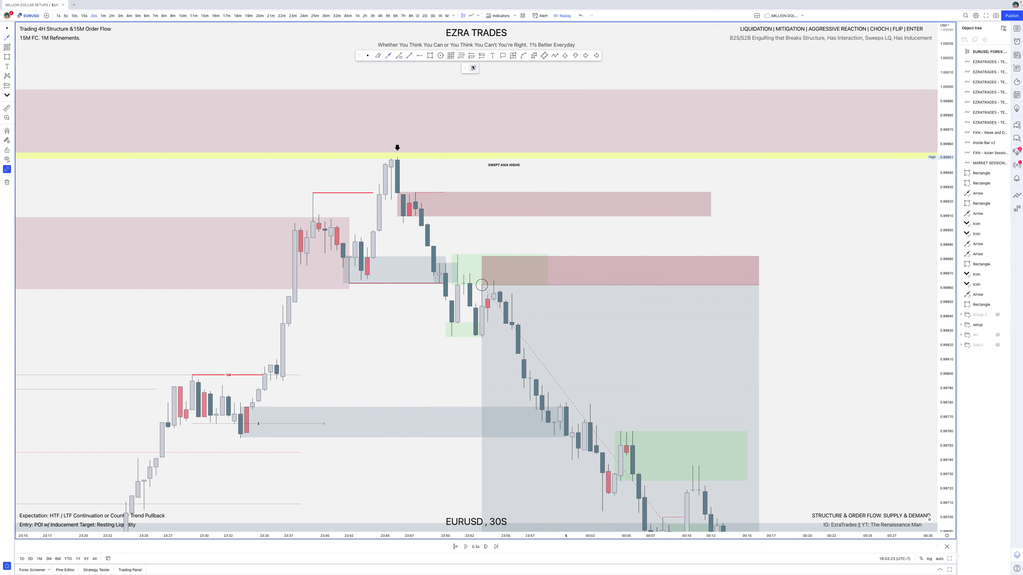
click(473, 68)
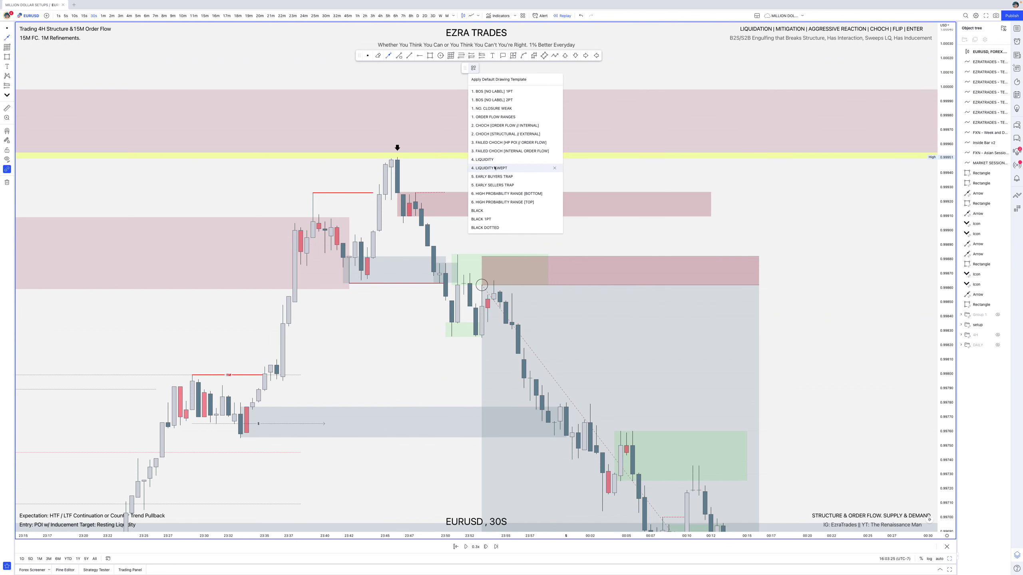
click(494, 169)
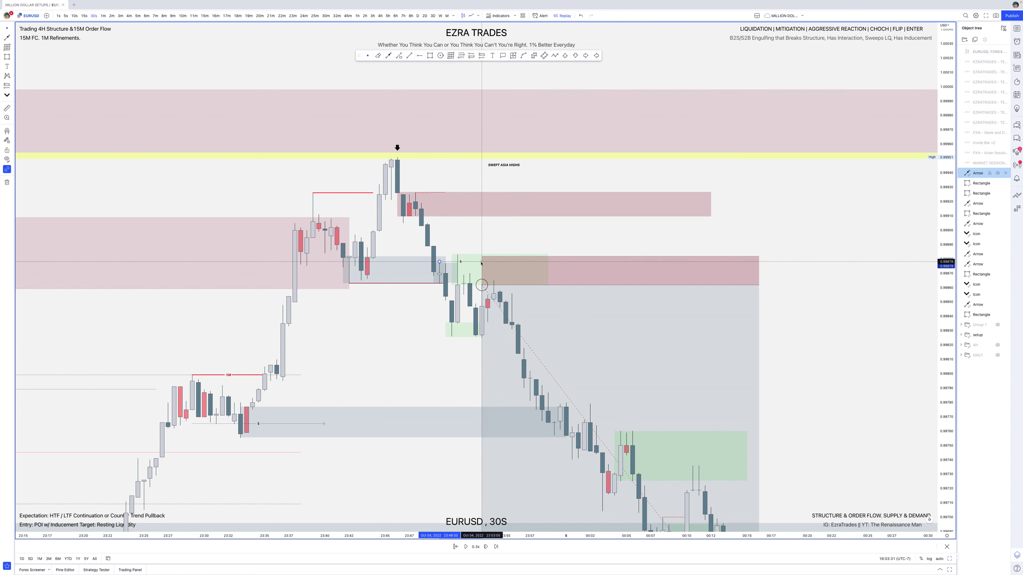
drag(481, 263, 481, 263)
click(494, 231)
scroll(492, 231, up, 1)
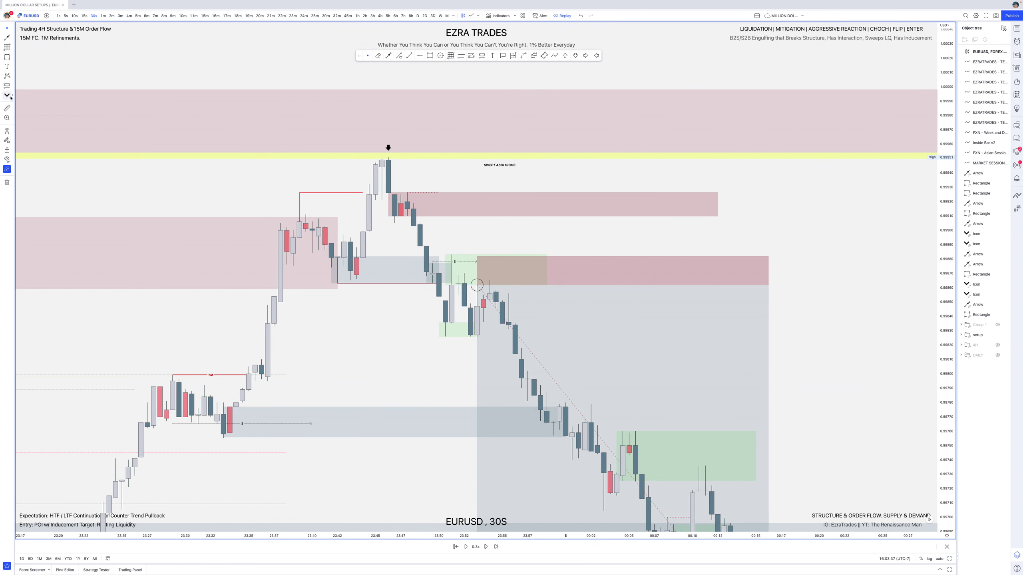
- Mark the swings with chevron icons above the 23:49:30 and 23:51 highs and an upward-facing one below the 23:50:30 low
click(432, 258)
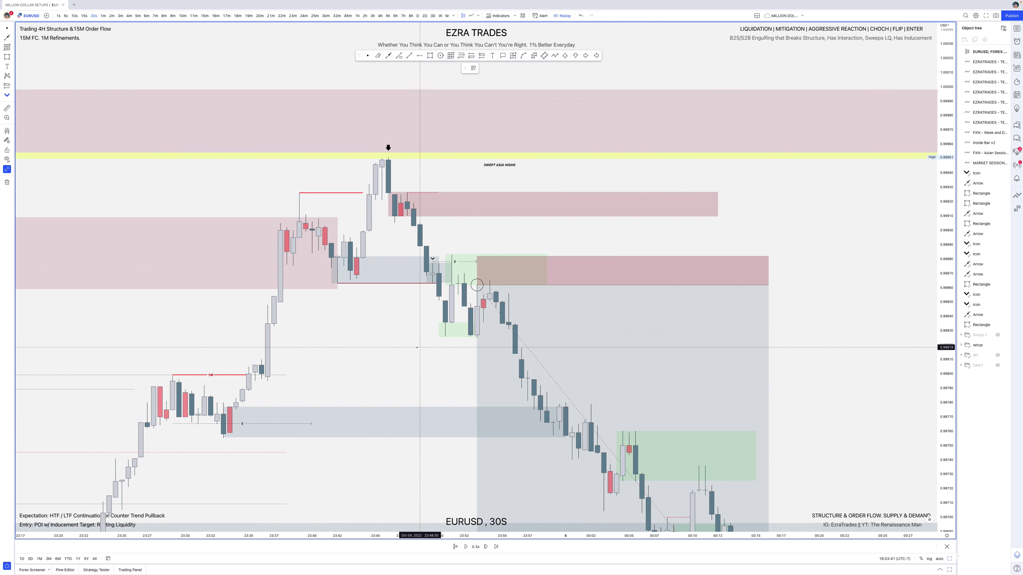
click(445, 338)
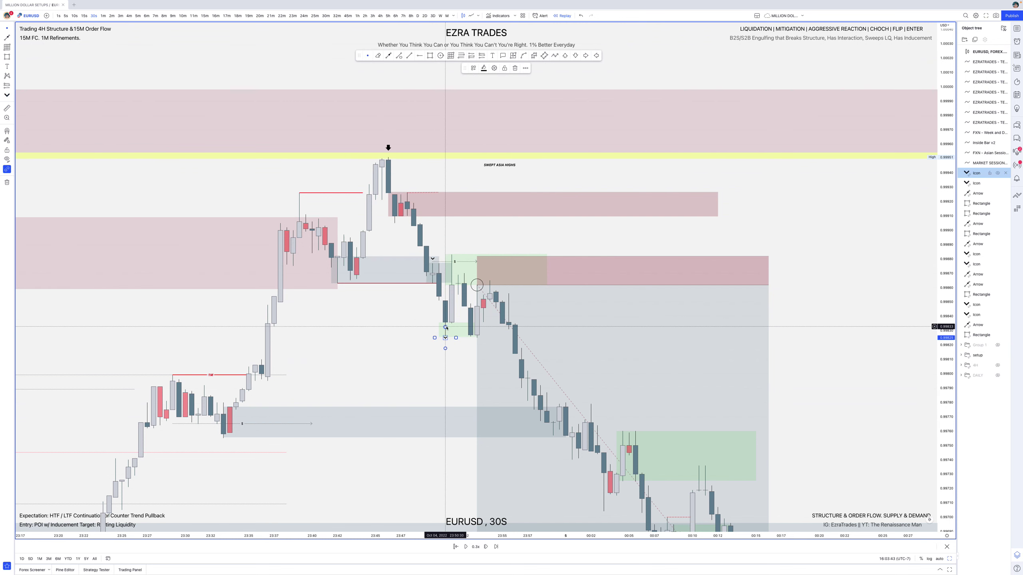
click(445, 274)
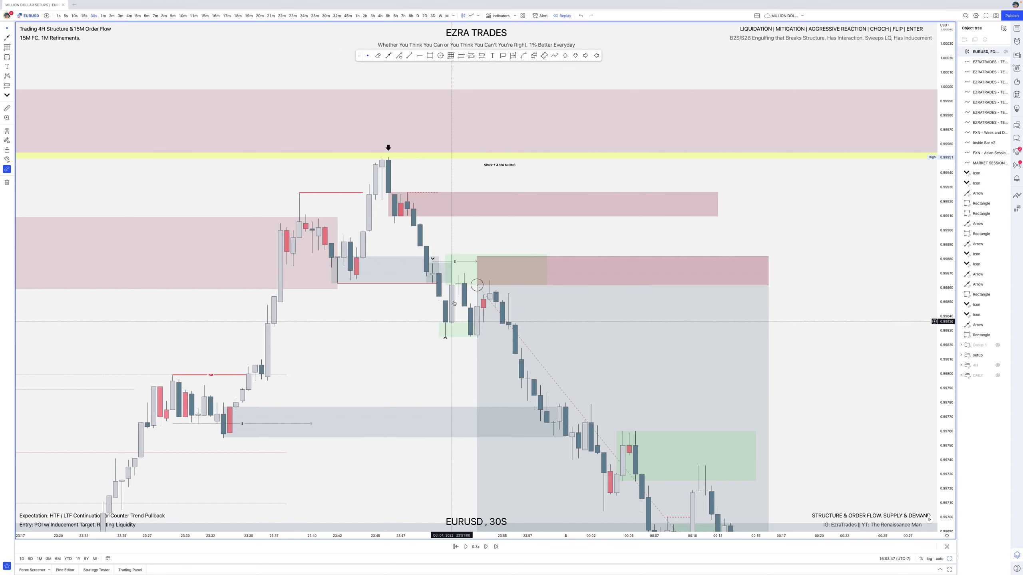
click(460, 256)
key(Escape)
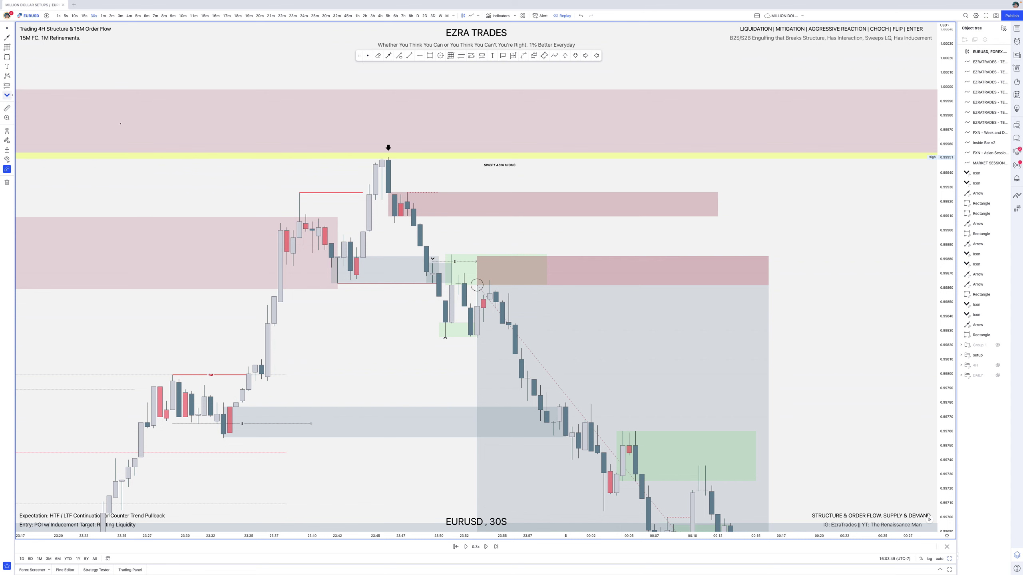
click(452, 251)
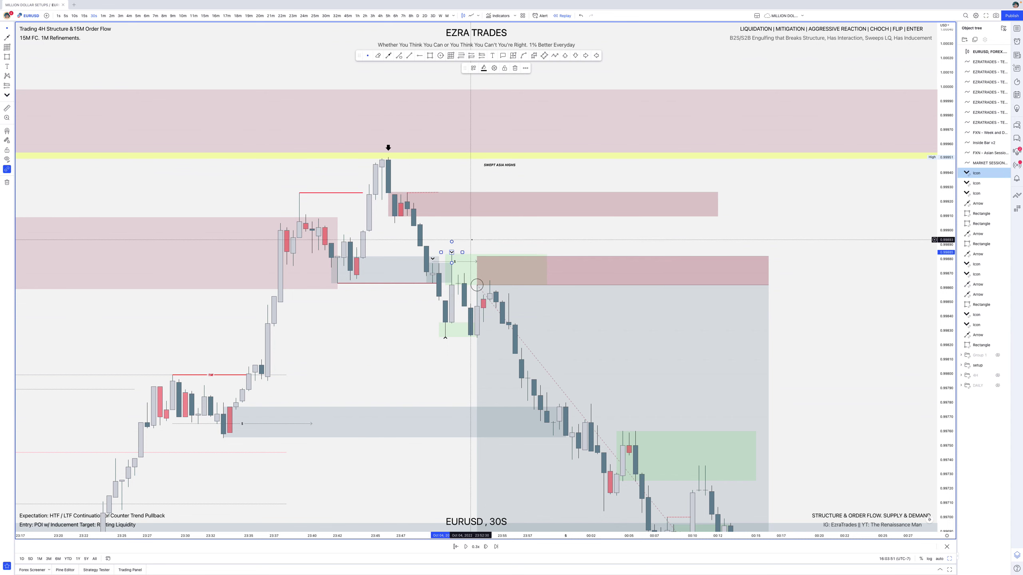
click(470, 330)
key(Escape)
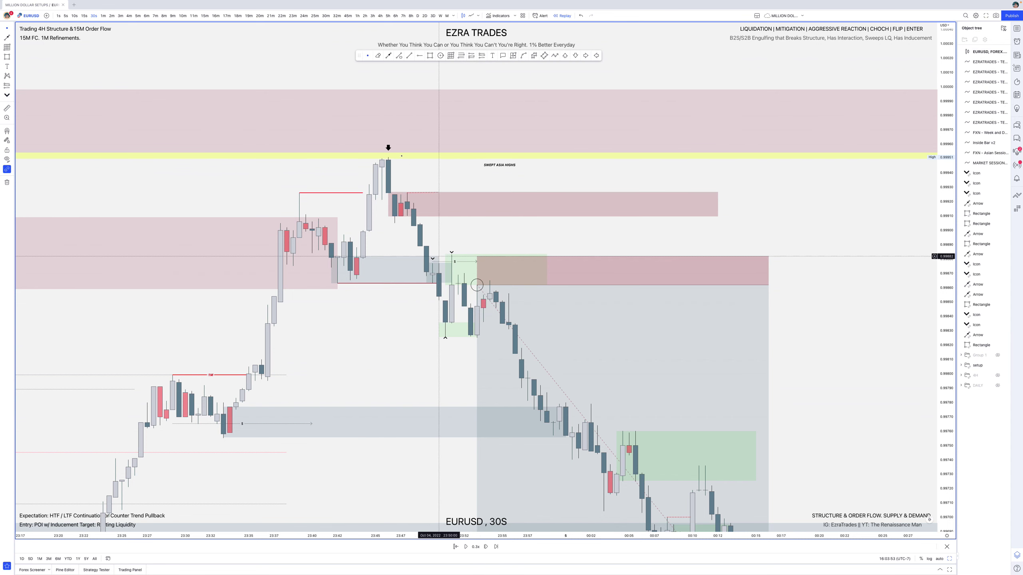
- Draw a horizontal arrow from the 23:50:30 low to about 23:53 and style it as solid black with a drawing template
click(389, 57)
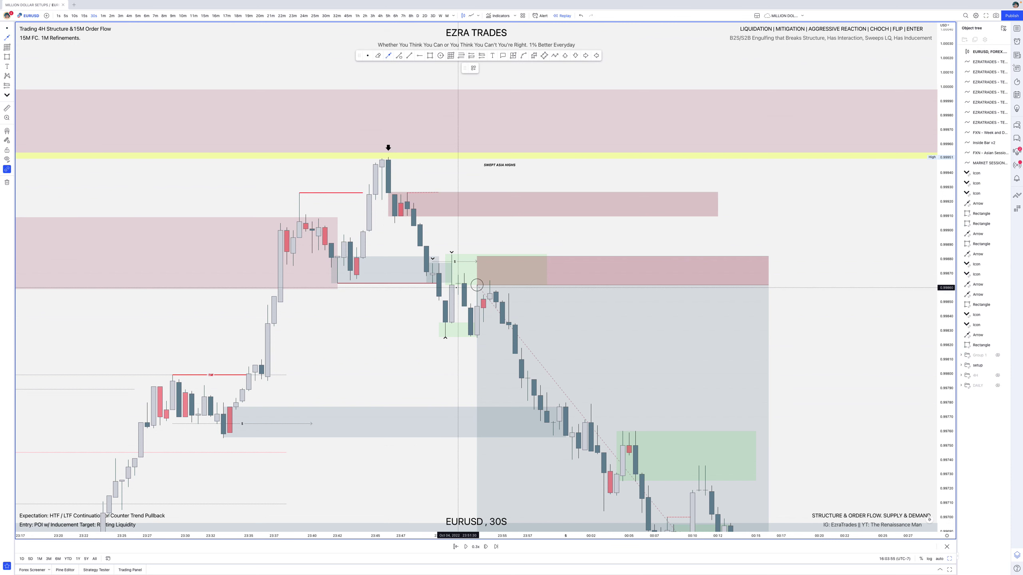
click(445, 338)
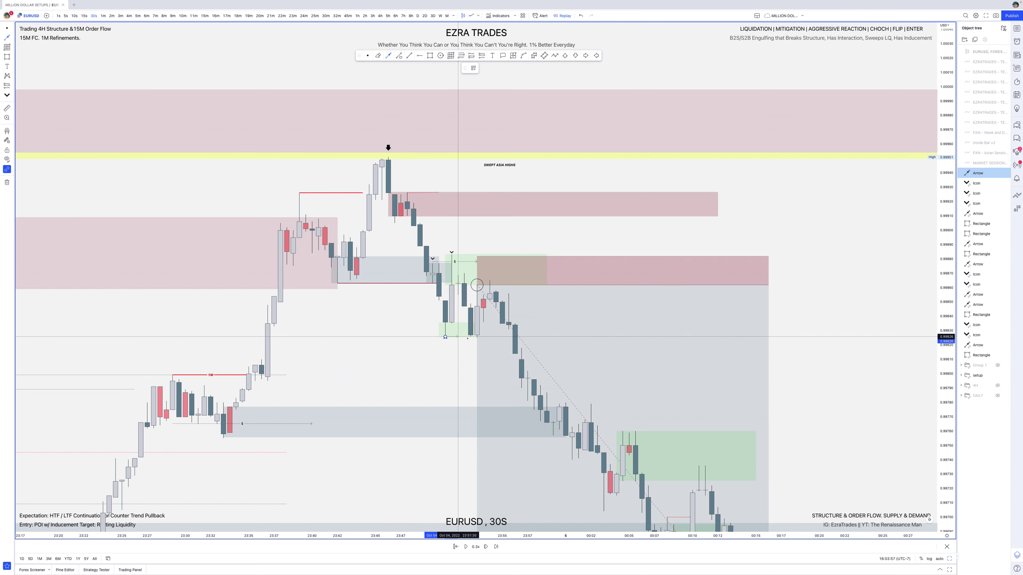
click(476, 337)
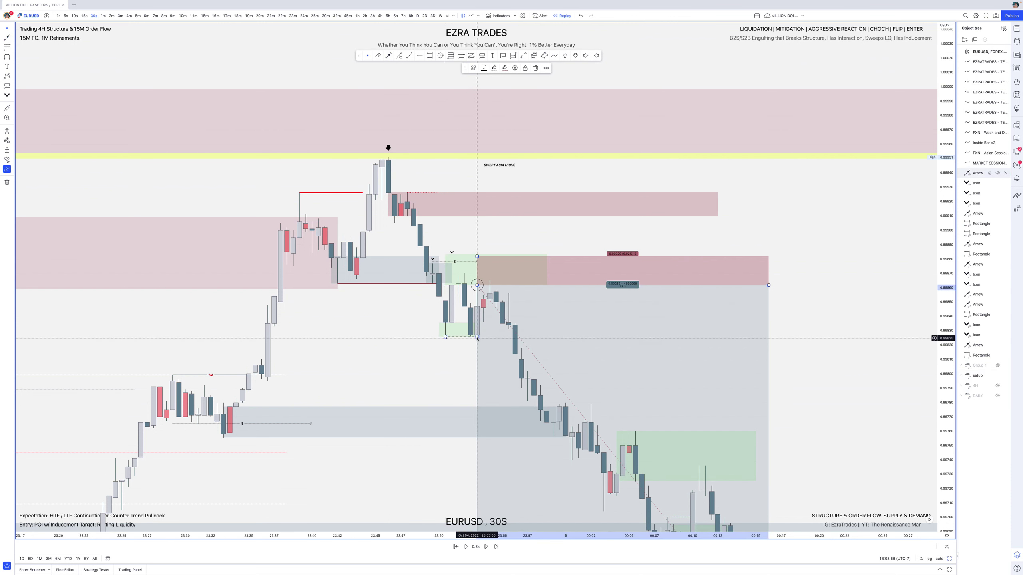
click(475, 69)
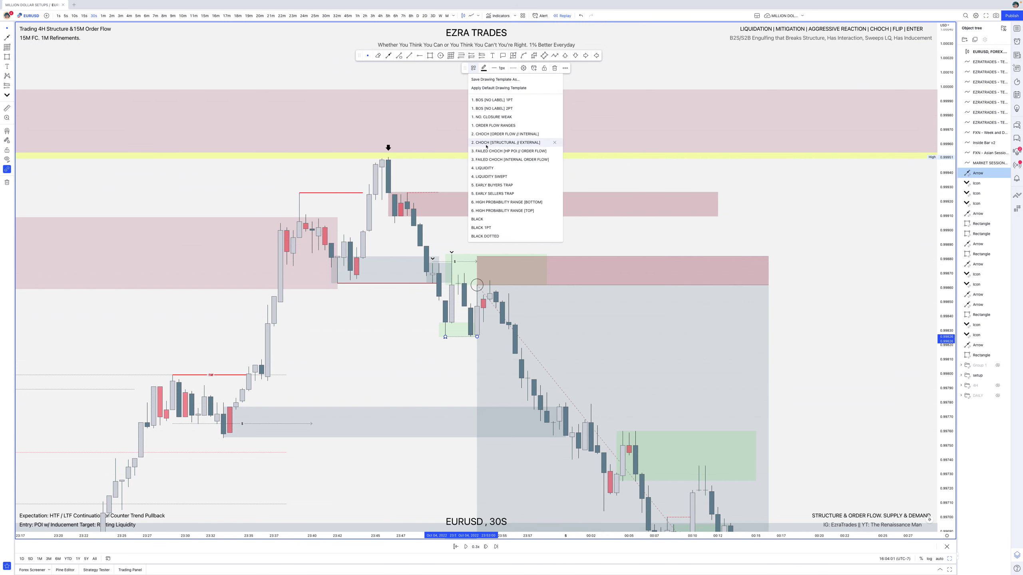
click(496, 117)
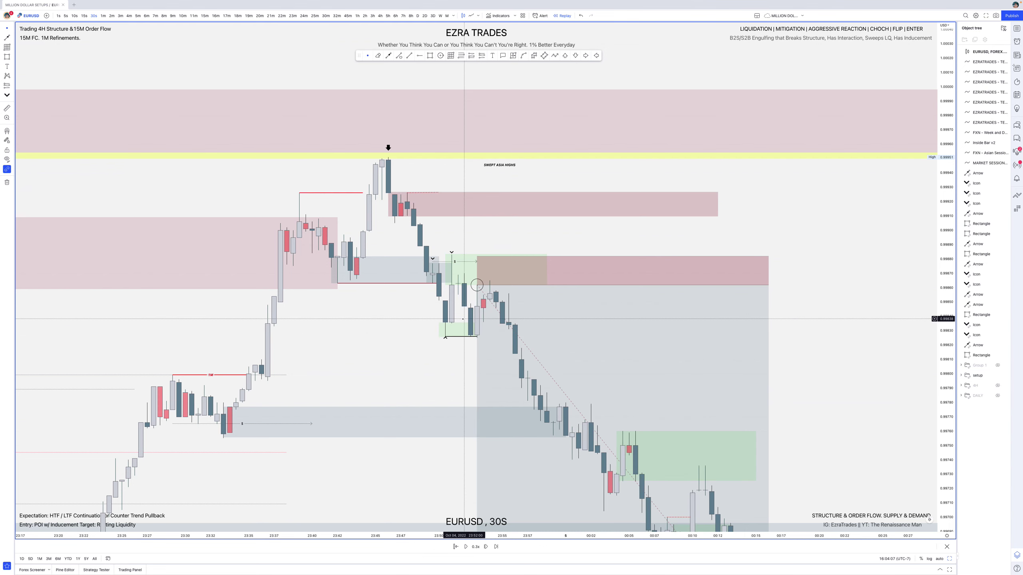
- Examine the reaction candles between the 23:50:30 low and the circled short entry against the liquidity arrow and demand zone
click(458, 270)
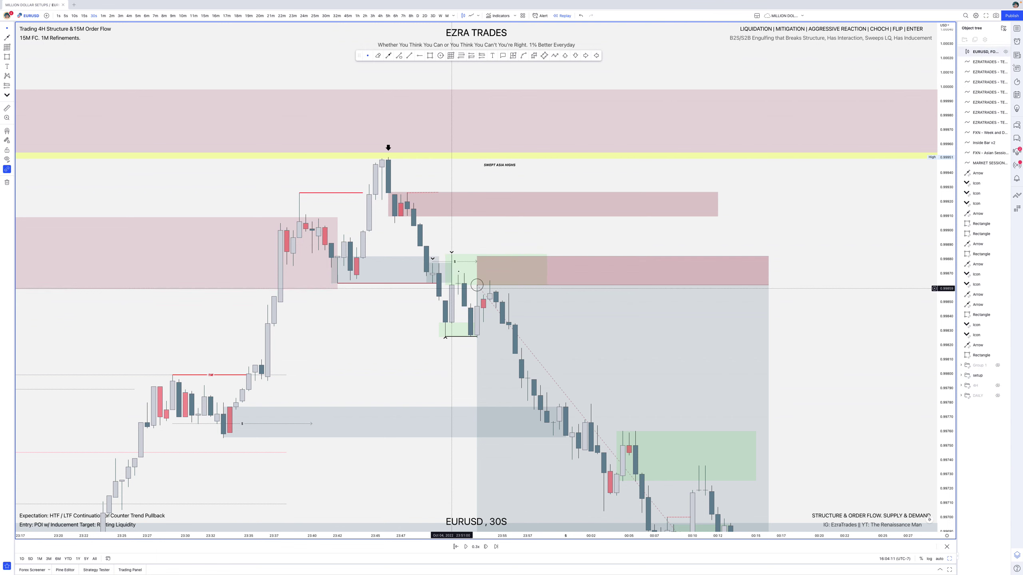
key(Escape)
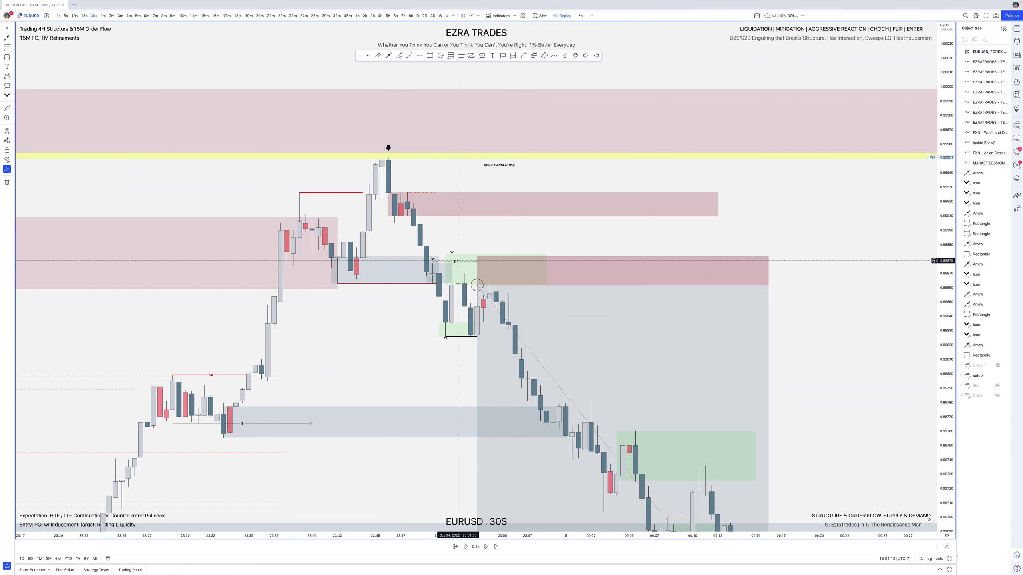
click(514, 354)
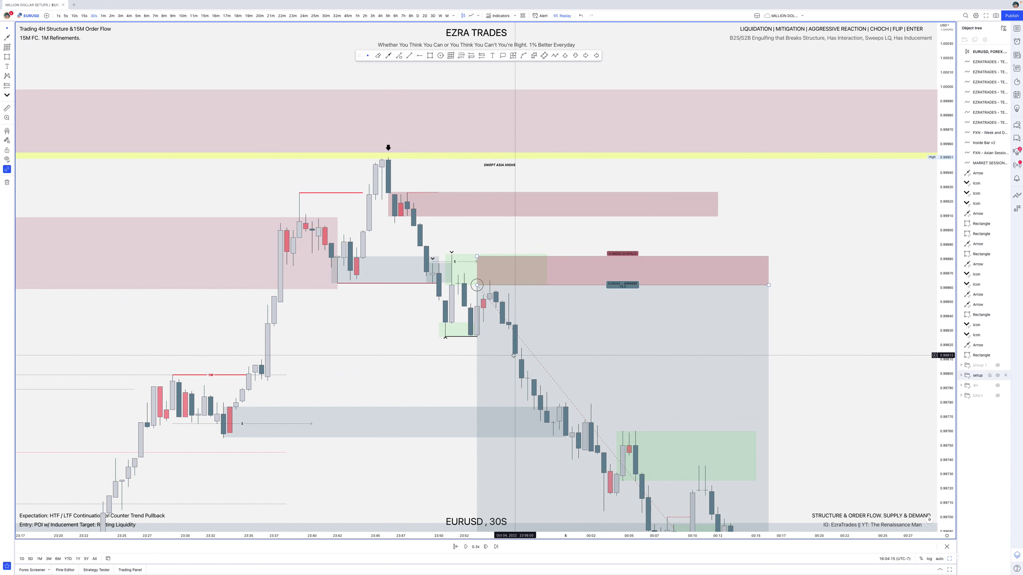
click(471, 292)
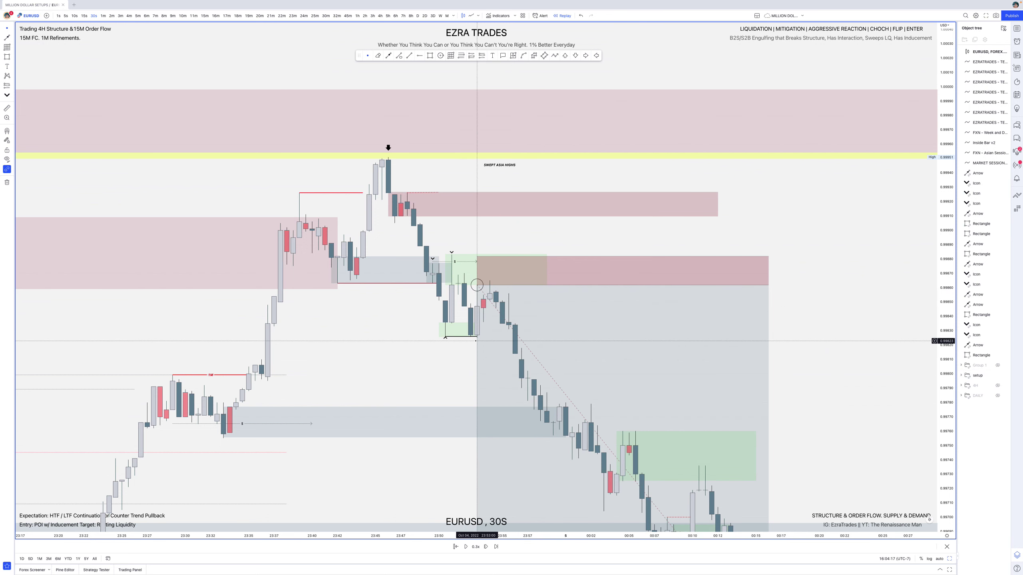
click(477, 285)
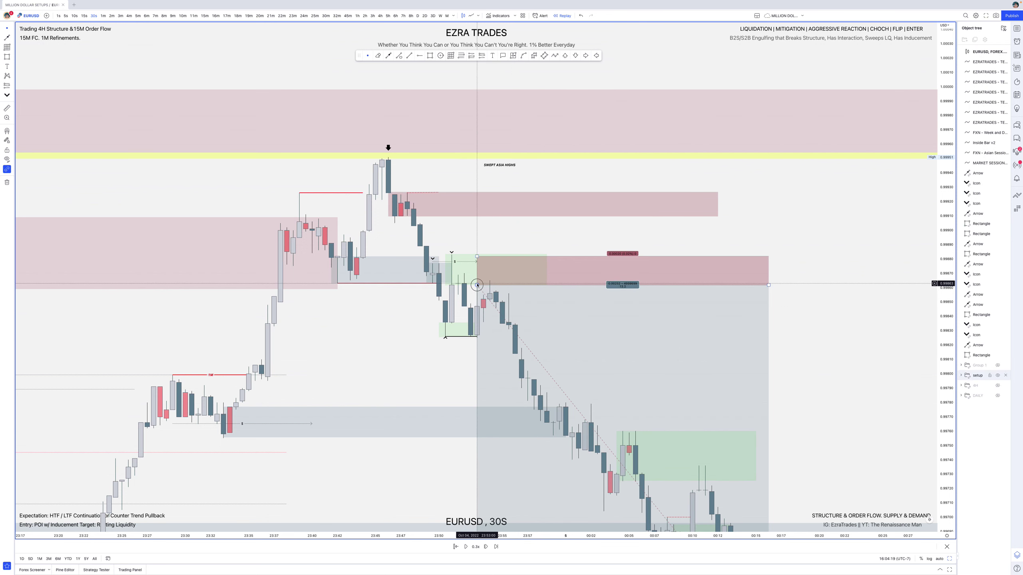
click(466, 285)
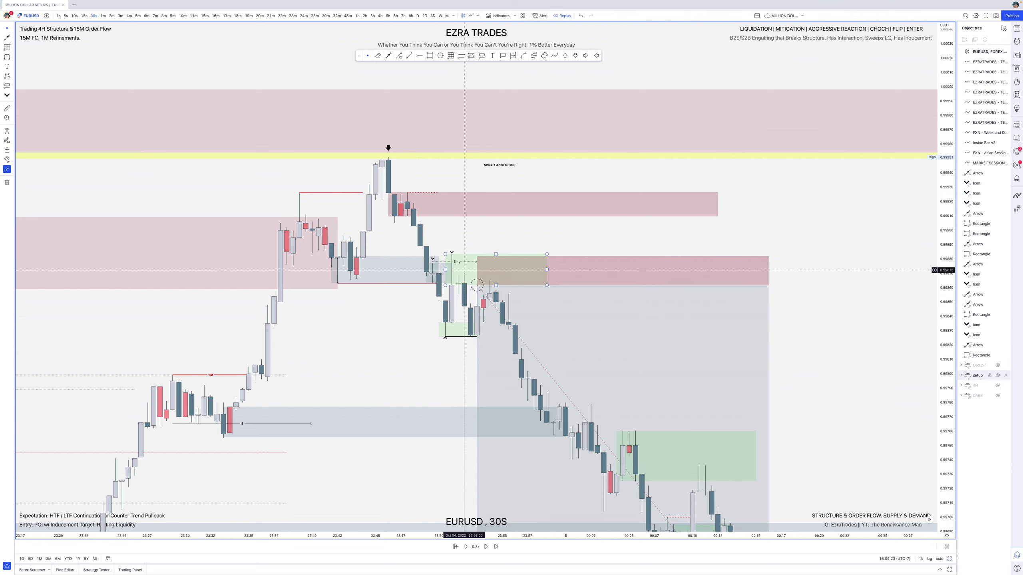
click(458, 258)
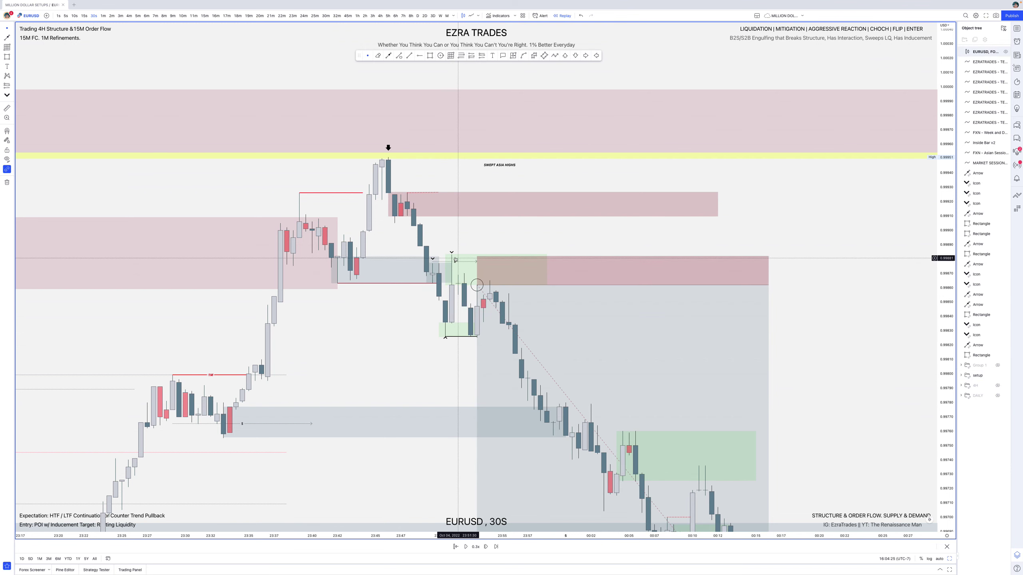
click(452, 255)
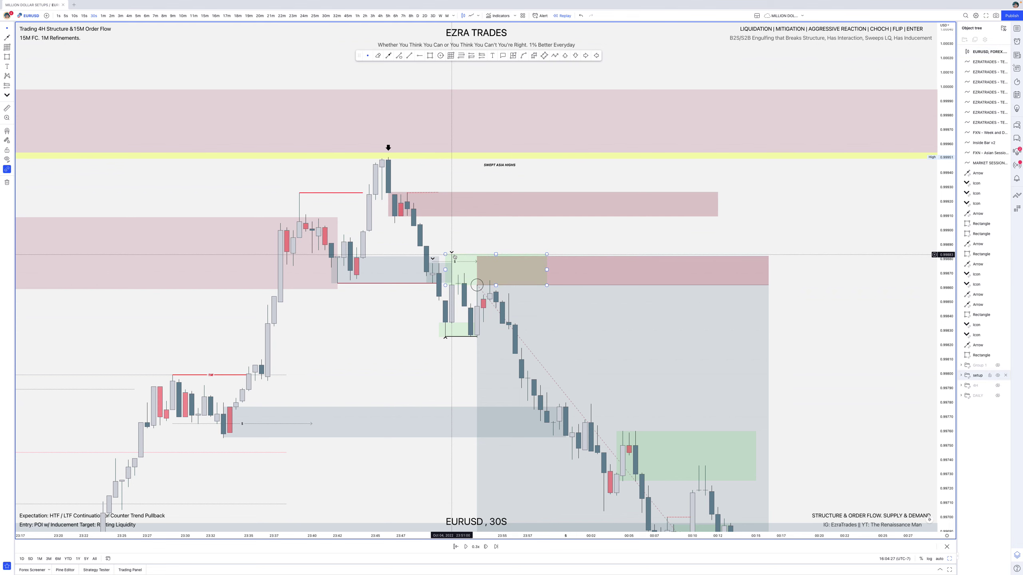
click(455, 258)
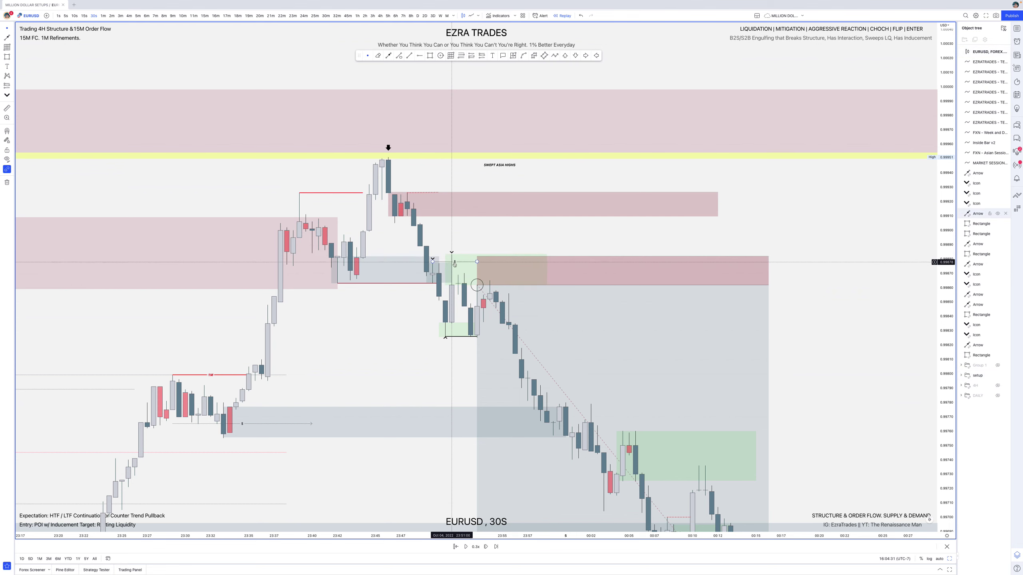
click(453, 265)
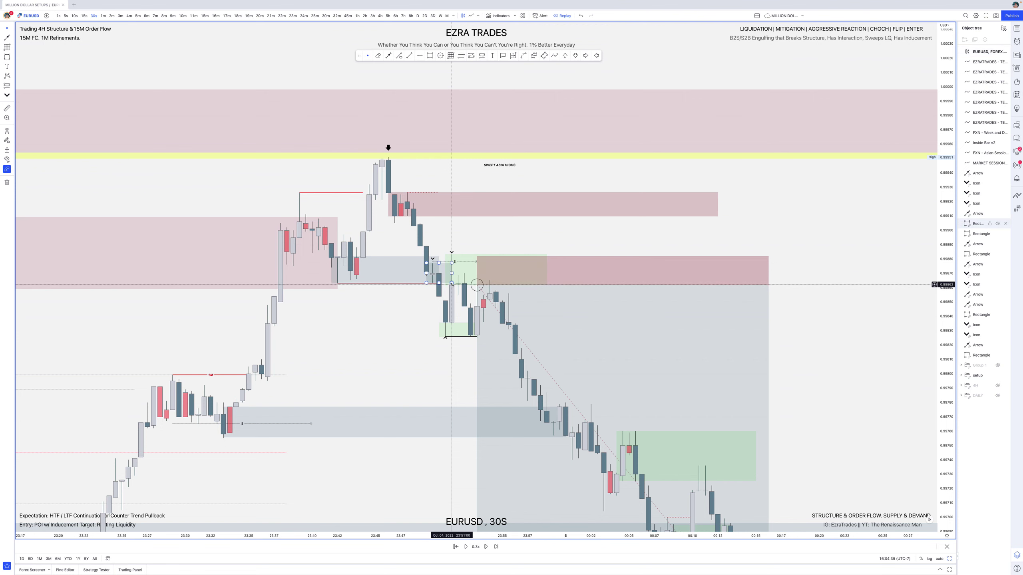
click(458, 279)
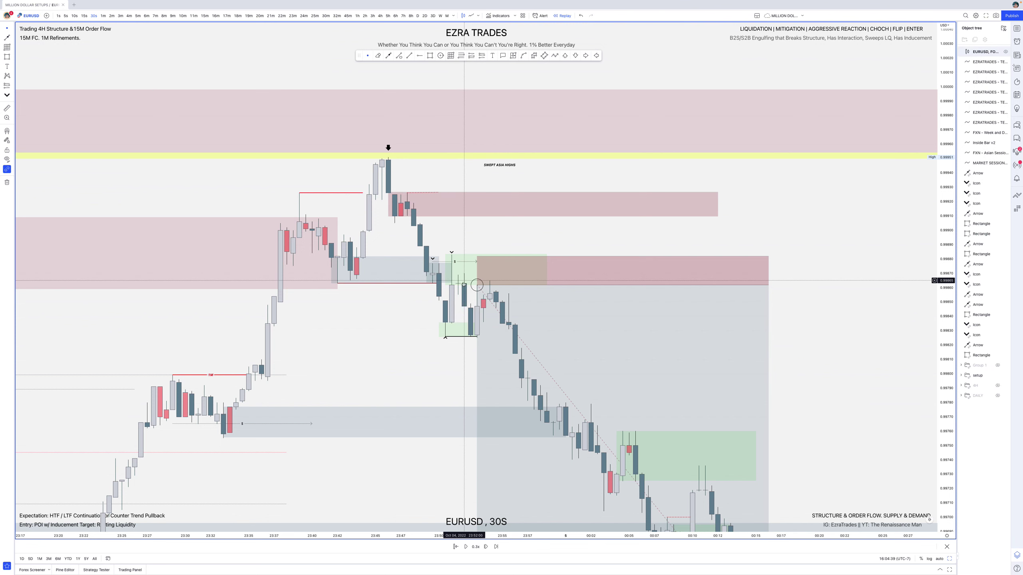
click(448, 283)
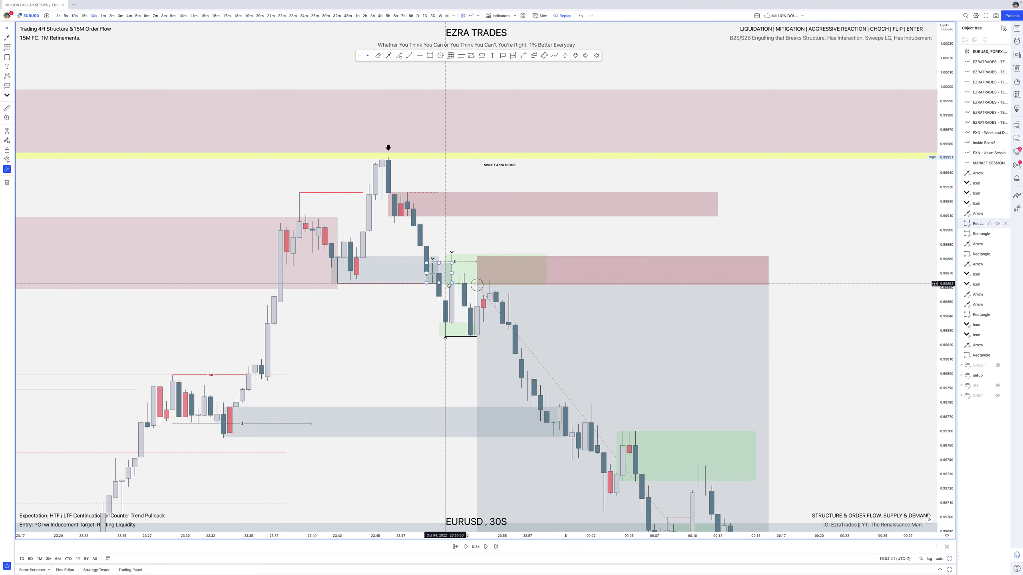
click(477, 286)
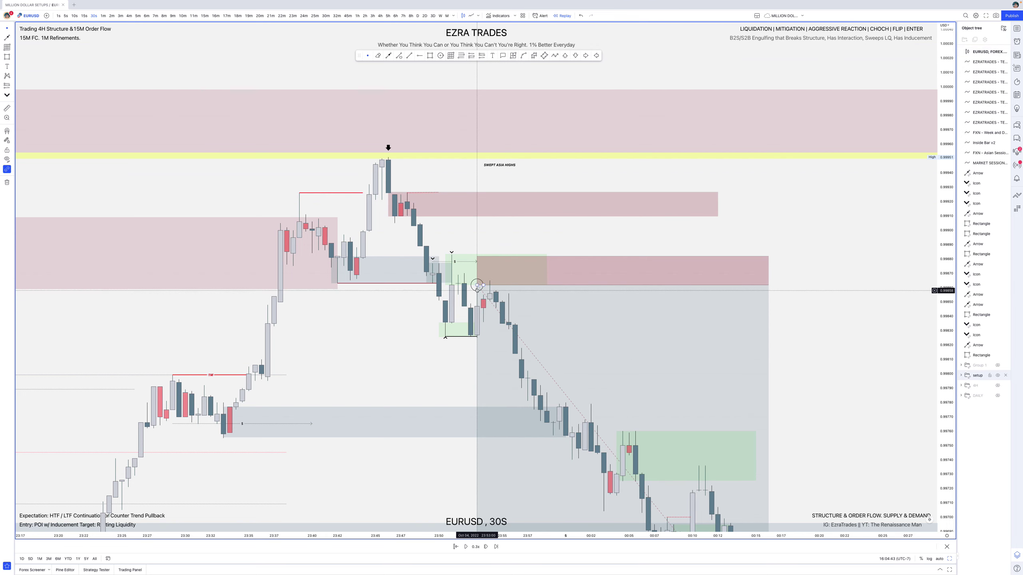
click(477, 286)
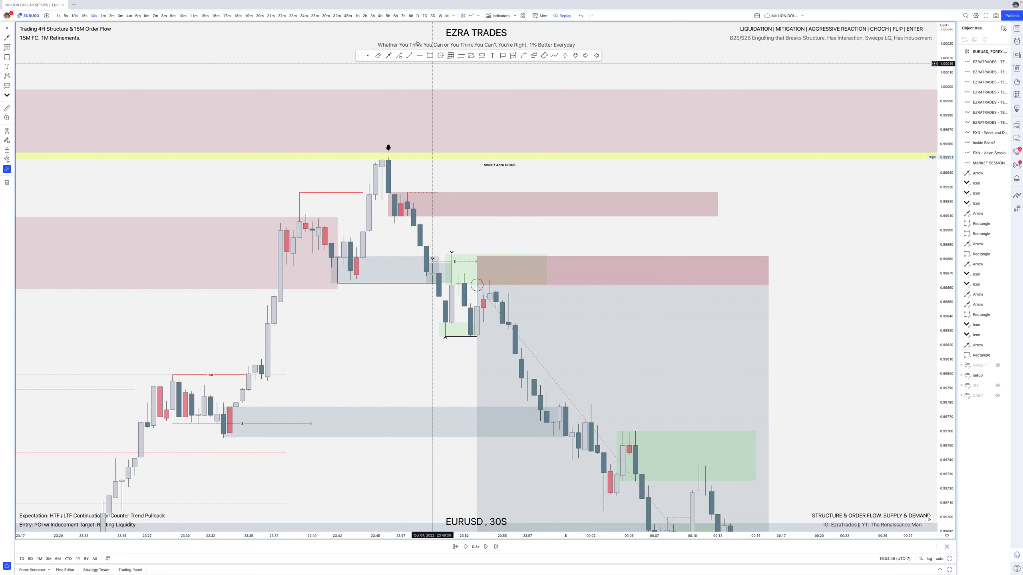
- Draw a horizontal solid black arrow from the 23:53 low to the 23:56 candle
click(389, 56)
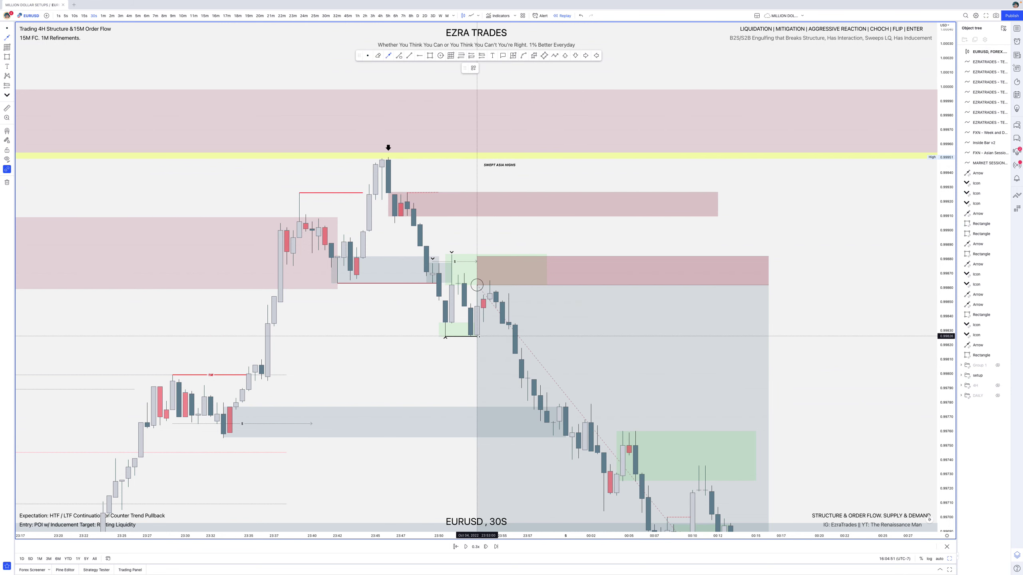
click(476, 338)
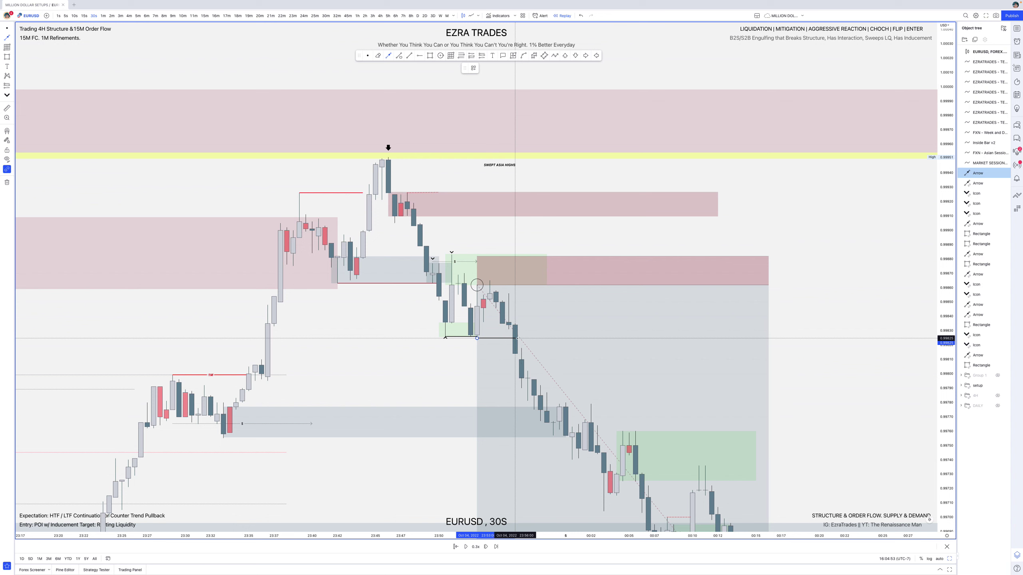
click(516, 338)
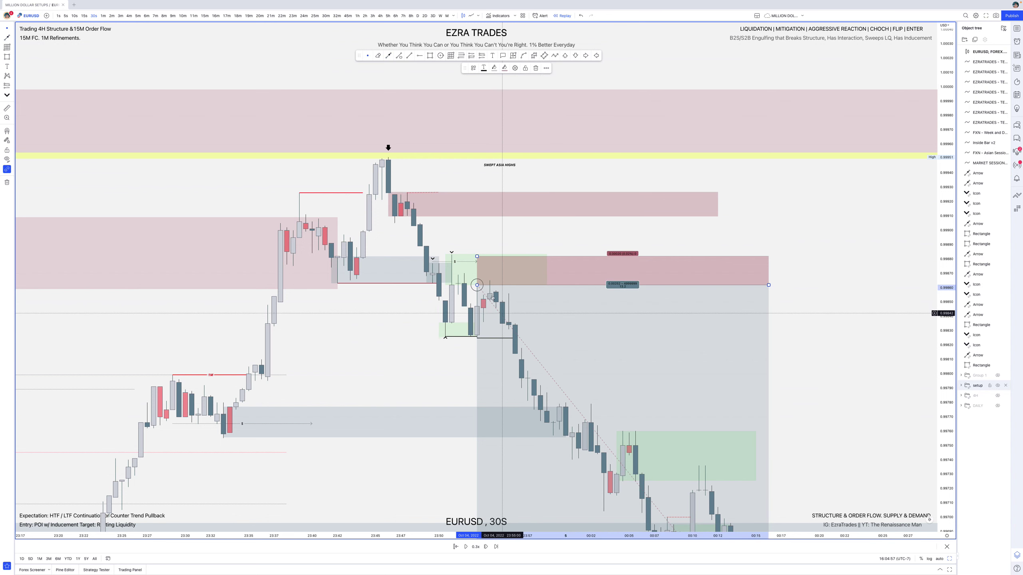
click(477, 285)
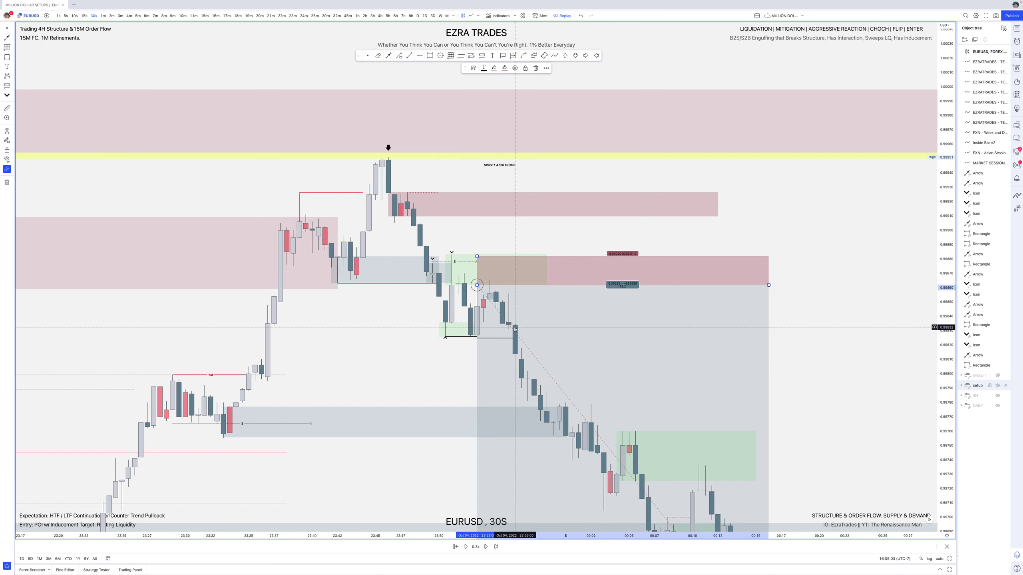
- Delete the horizontal arrow running from the 23:53 low to the 23:56 candle
scroll(757, 302, down, 3)
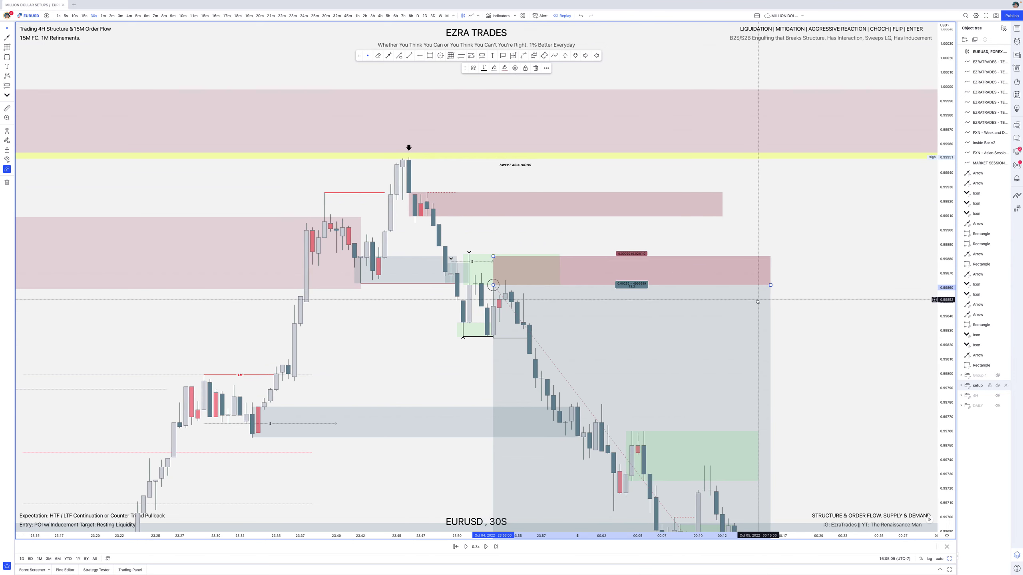
scroll(757, 301, down, 2)
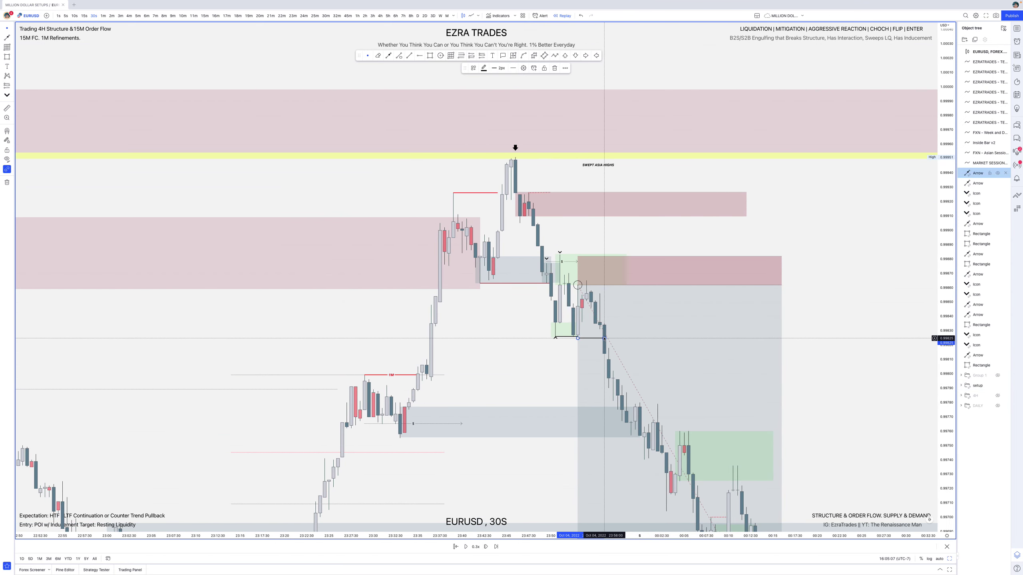
click(804, 338)
- Examine the wider price structure from about 08:30 up to the Asia high sweep, including the 15M levels, failed demand zone and supply zones
drag(804, 314, 802, 195)
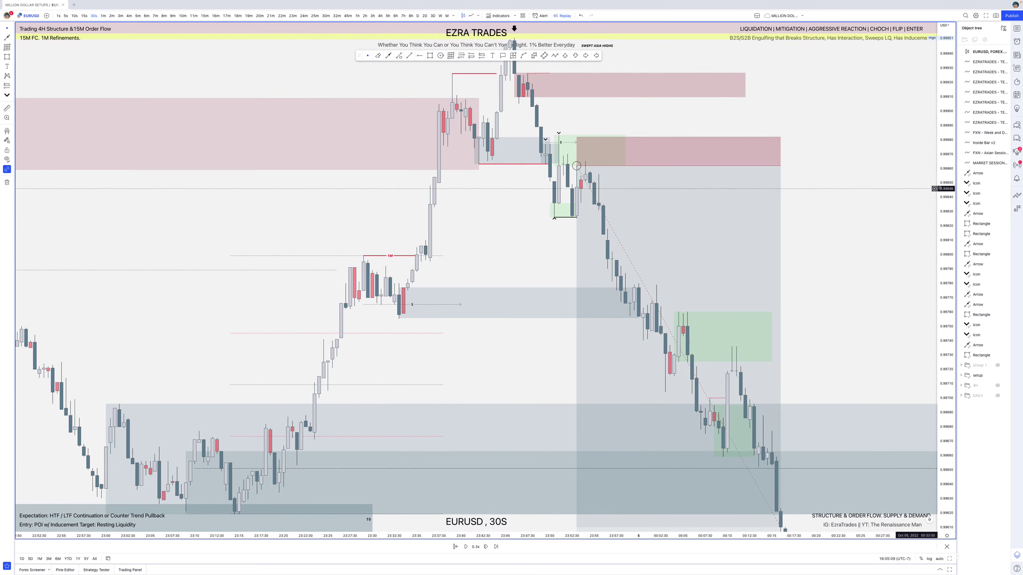
drag(940, 243, 939, 253)
scroll(578, 294, down, 3)
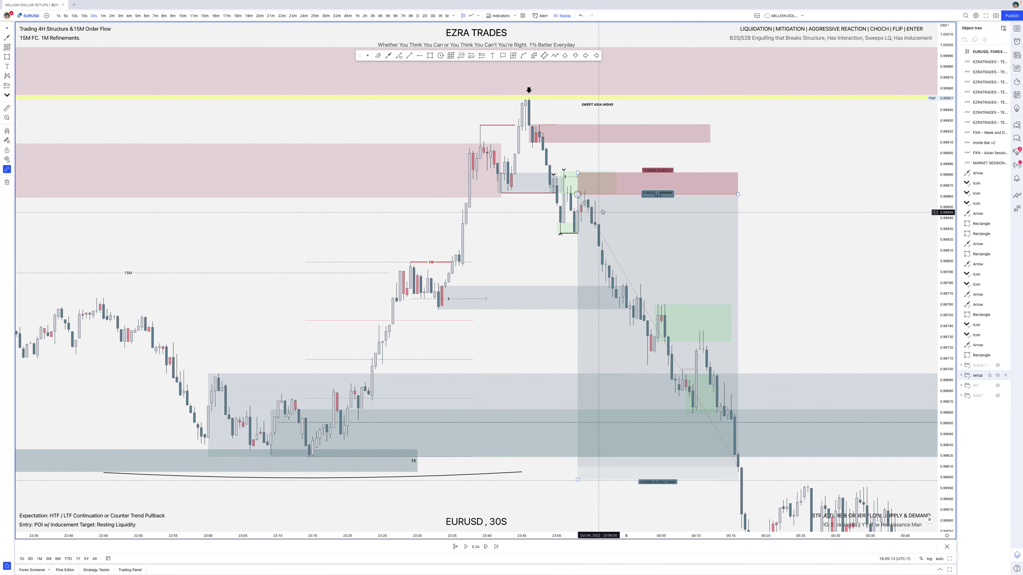
scroll(483, 242, down, 3)
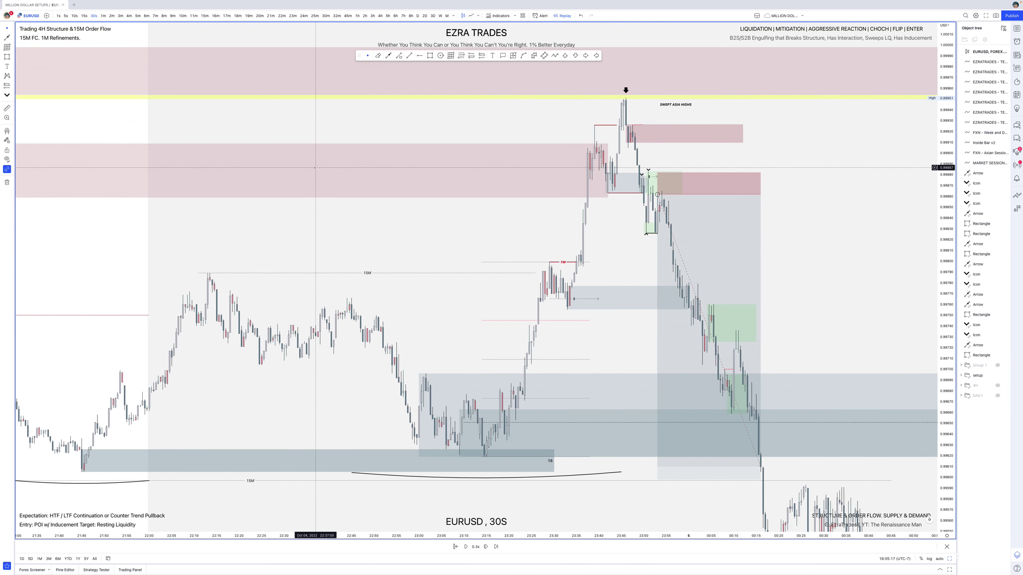
scroll(393, 252, down, 5)
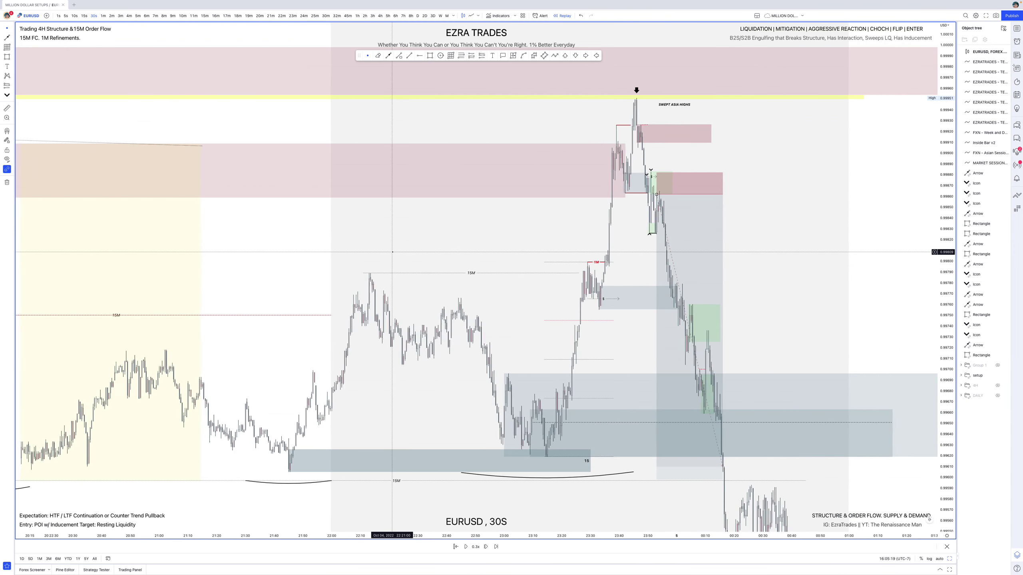
scroll(393, 252, down, 5)
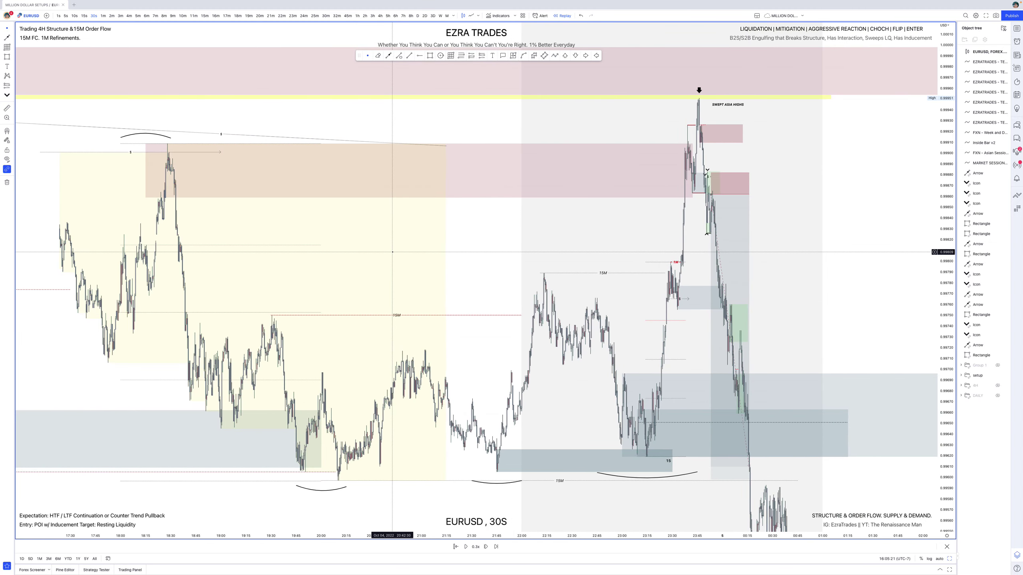
scroll(393, 252, down, 5)
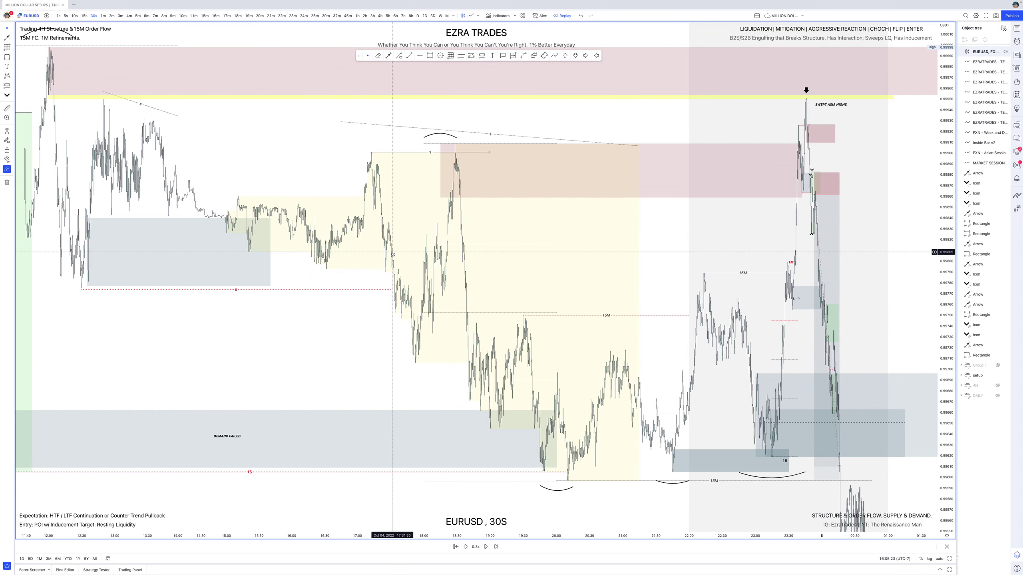
scroll(392, 253, down, 3)
scroll(393, 253, up, 1)
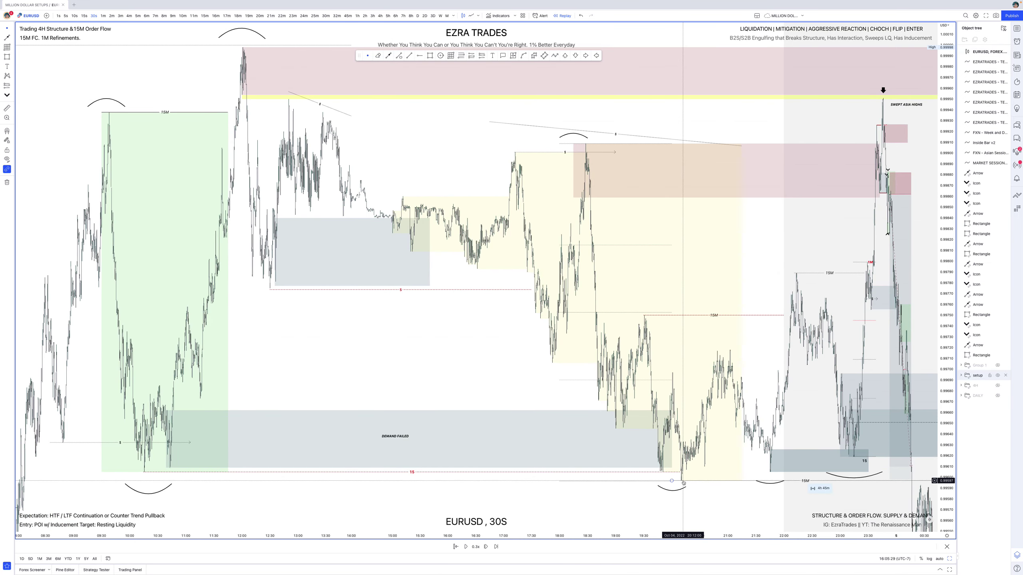
scroll(683, 483, right, 5)
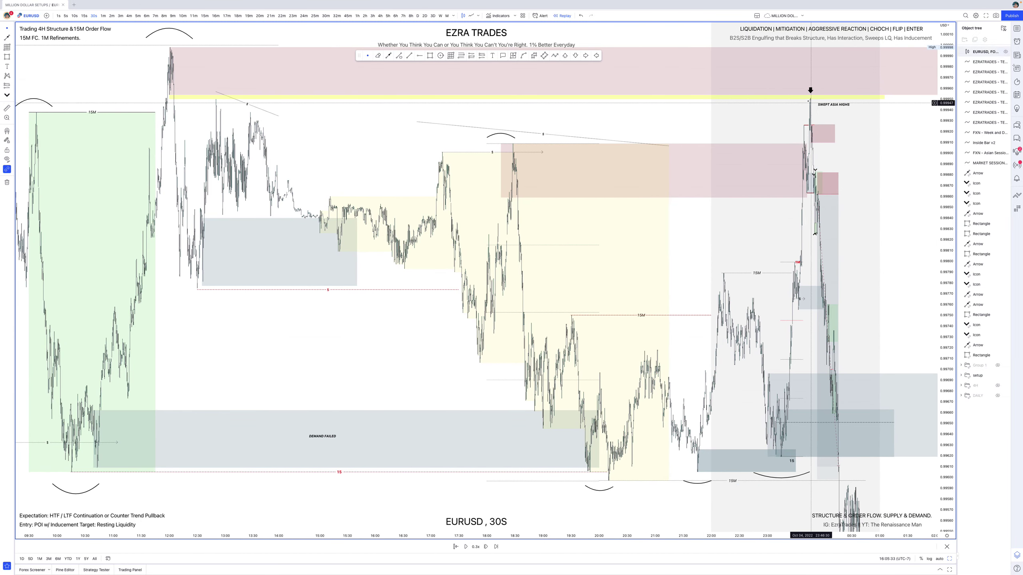
click(811, 100)
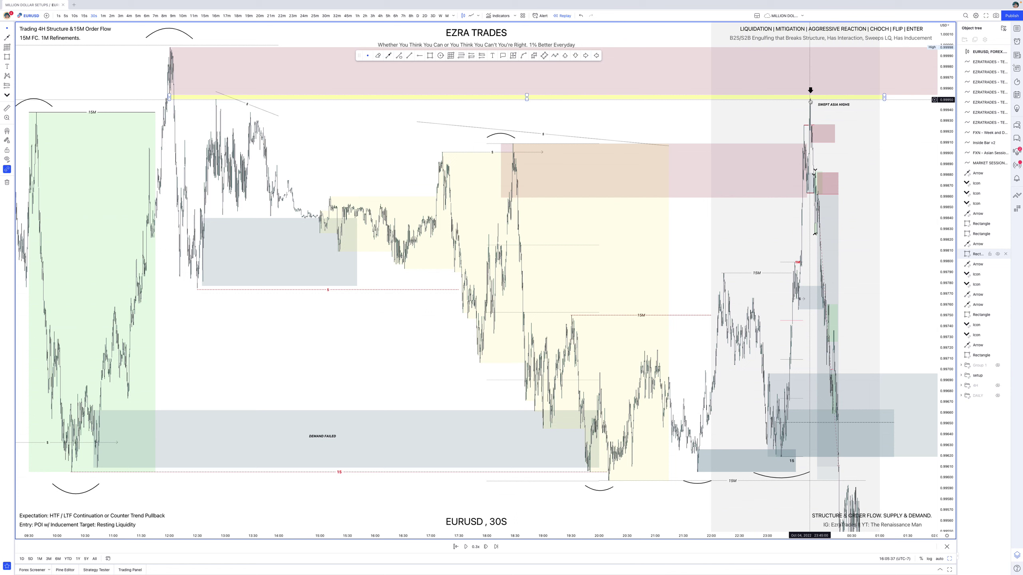
click(809, 117)
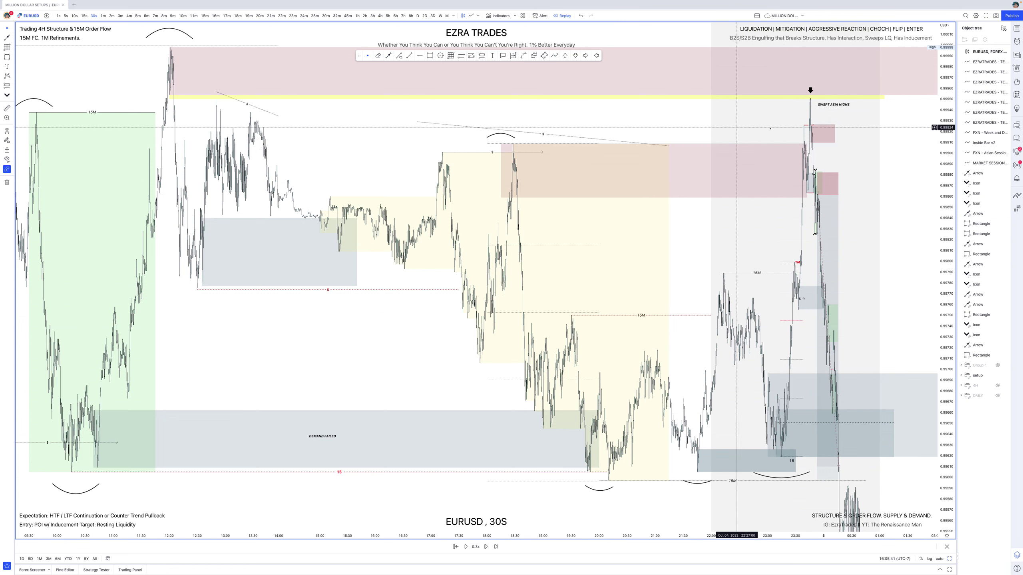
- Examine the 15M low level from the 20:11 low across the arc-marked lows and the 15 demand zone starting near 21:45
click(622, 143)
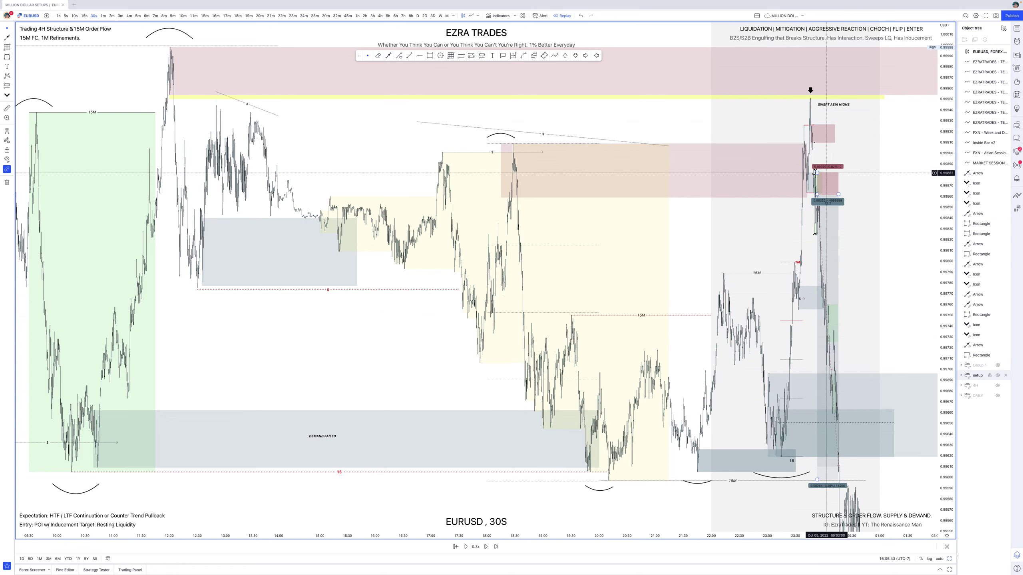
click(749, 388)
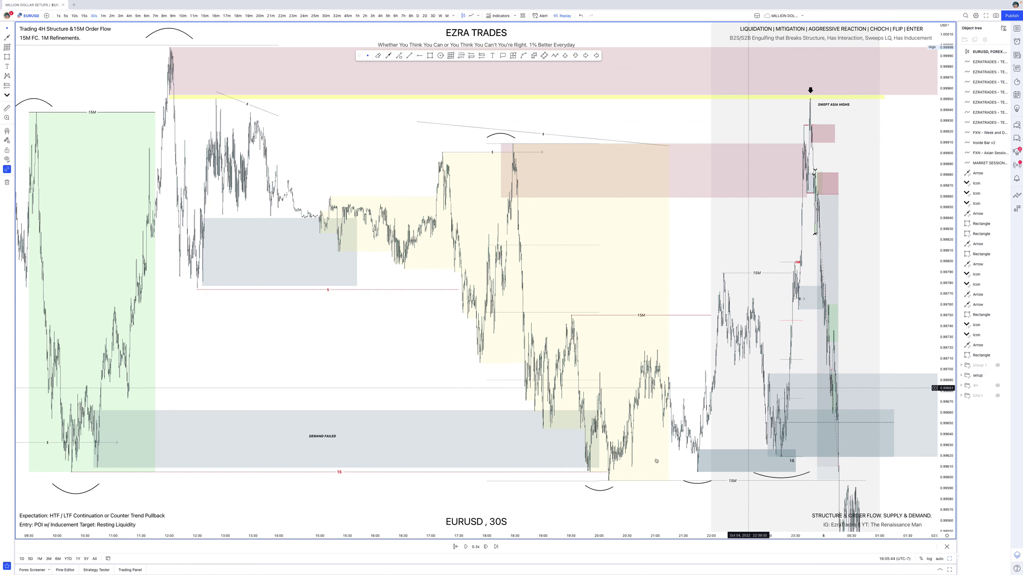
click(611, 482)
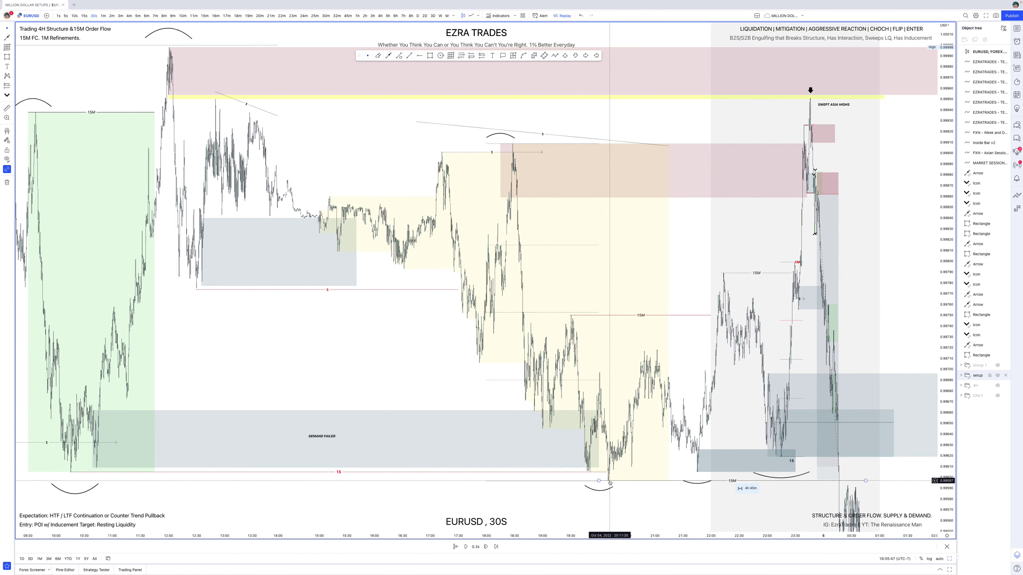
scroll(610, 483, up, 7)
click(308, 478)
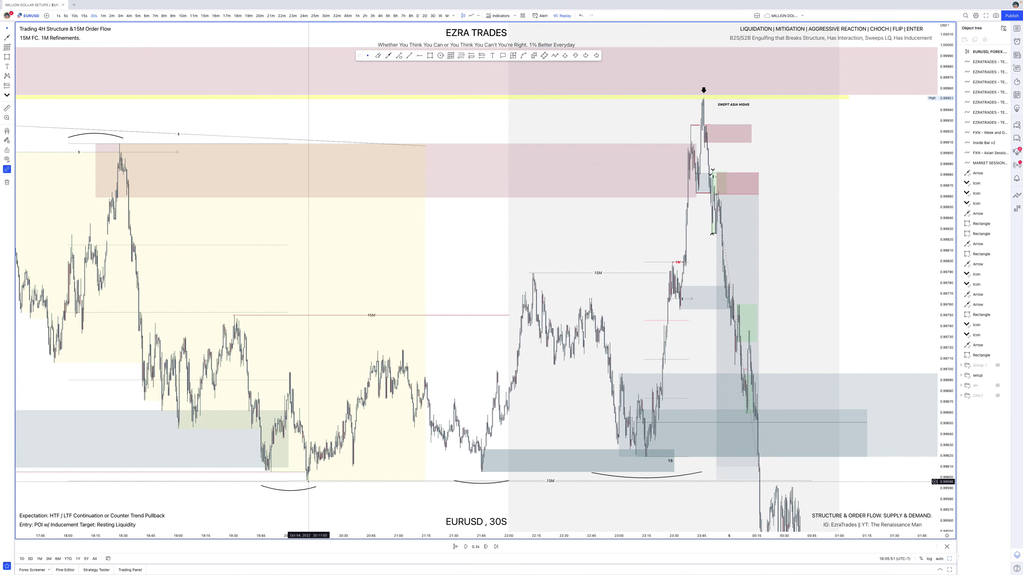
scroll(305, 482, up, 2)
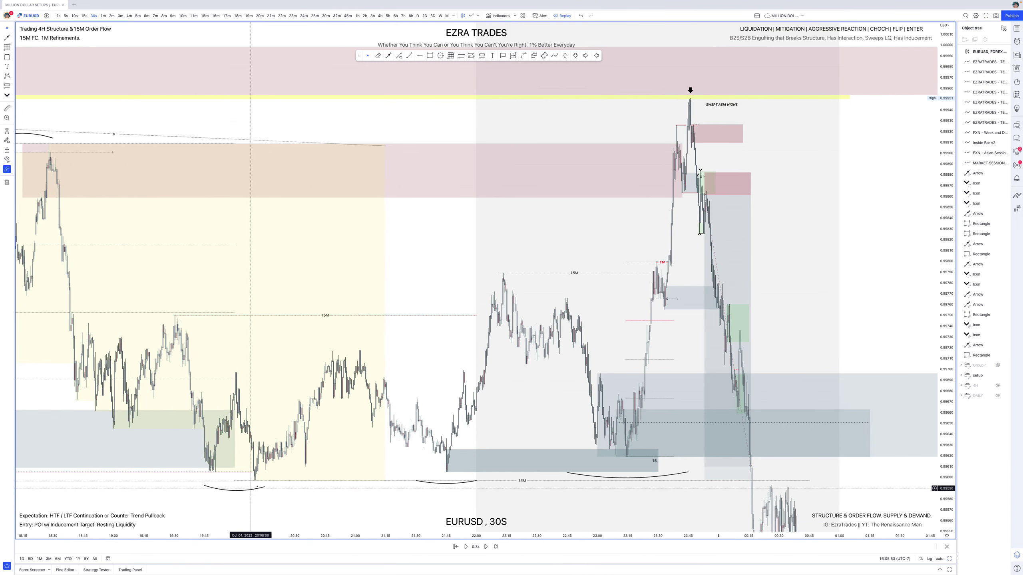
click(577, 461)
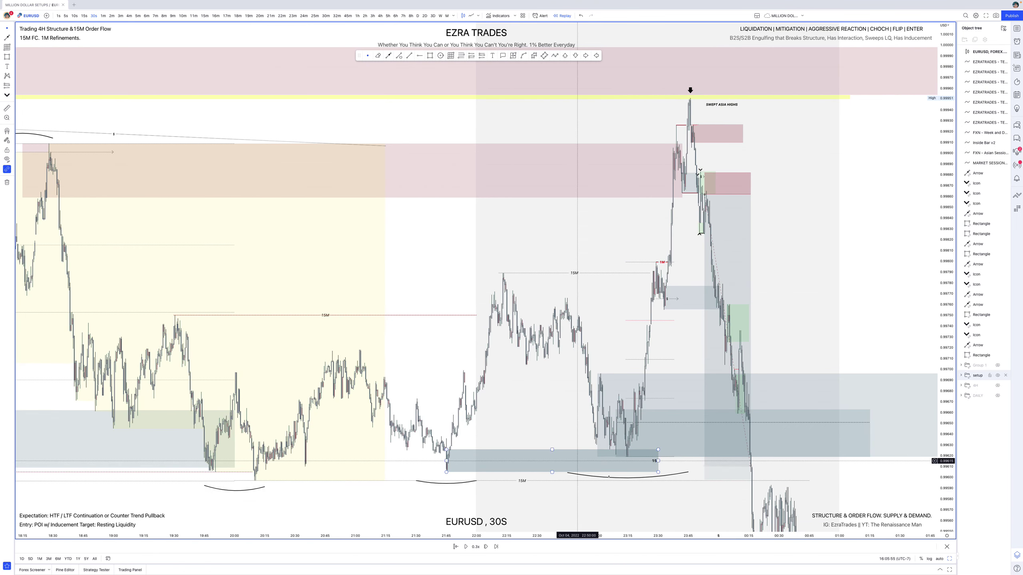
click(267, 480)
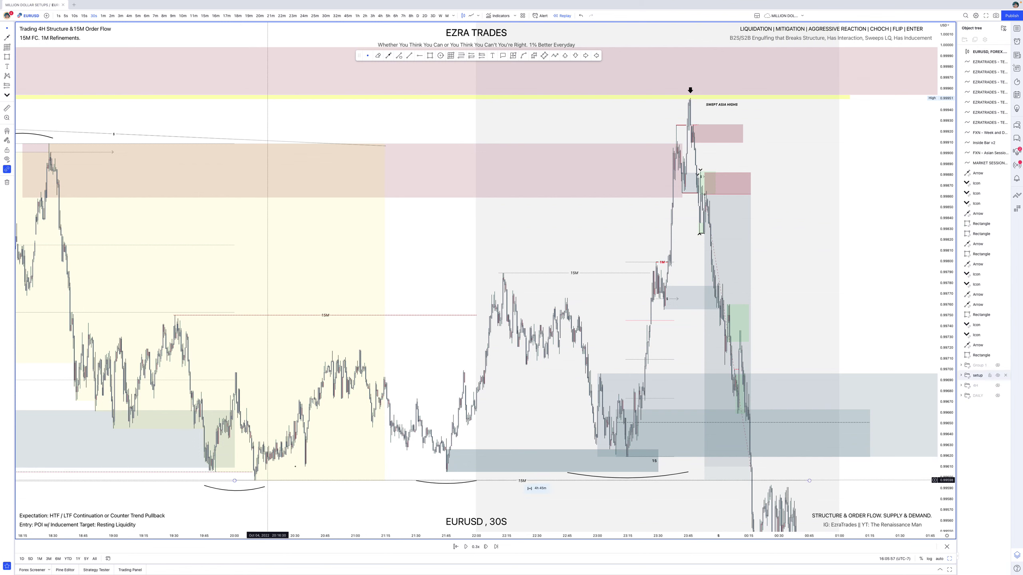
click(519, 478)
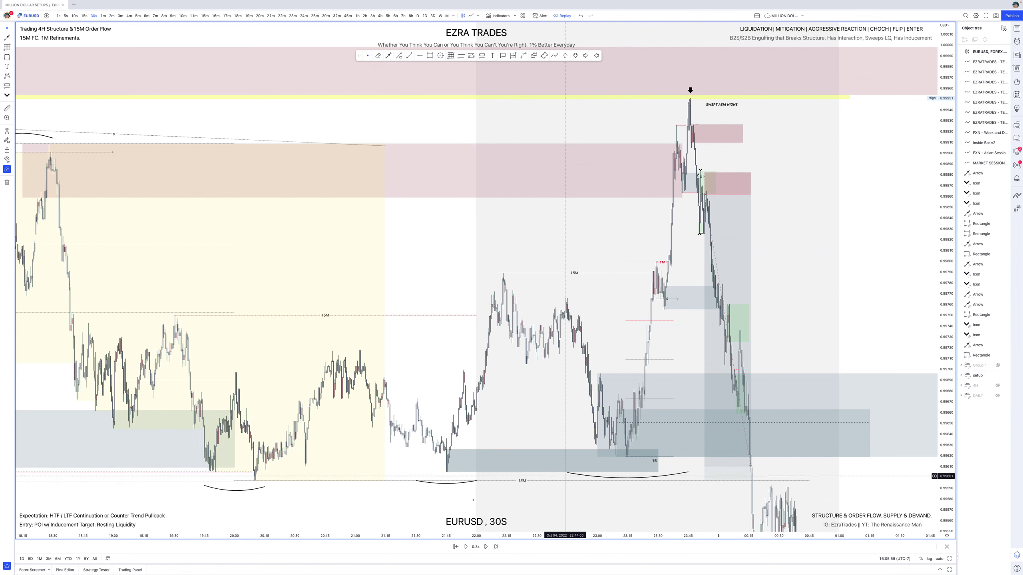
click(542, 471)
scroll(543, 473, right, 3)
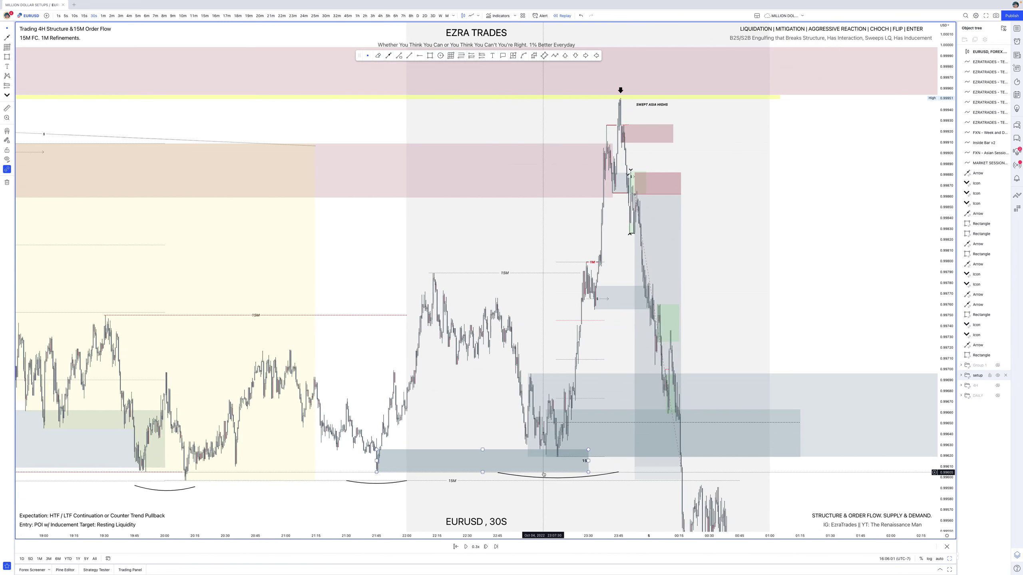
- Examine the demand zones formed around 23:00 against the short position's drop, supply zones and target at the 15M low
scroll(543, 473, up, 4)
click(542, 473)
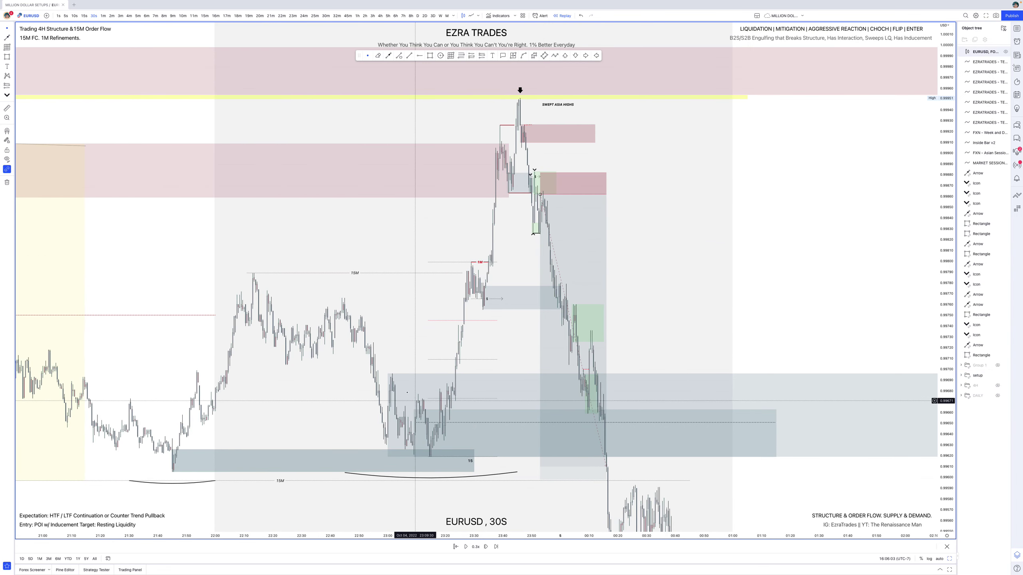
click(388, 375)
click(386, 377)
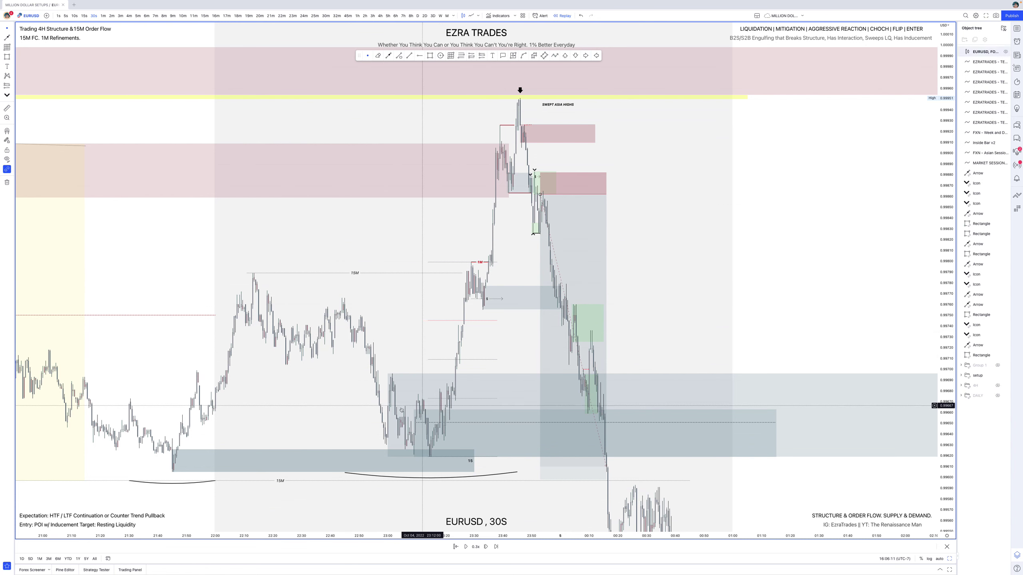
scroll(412, 442, down, 3)
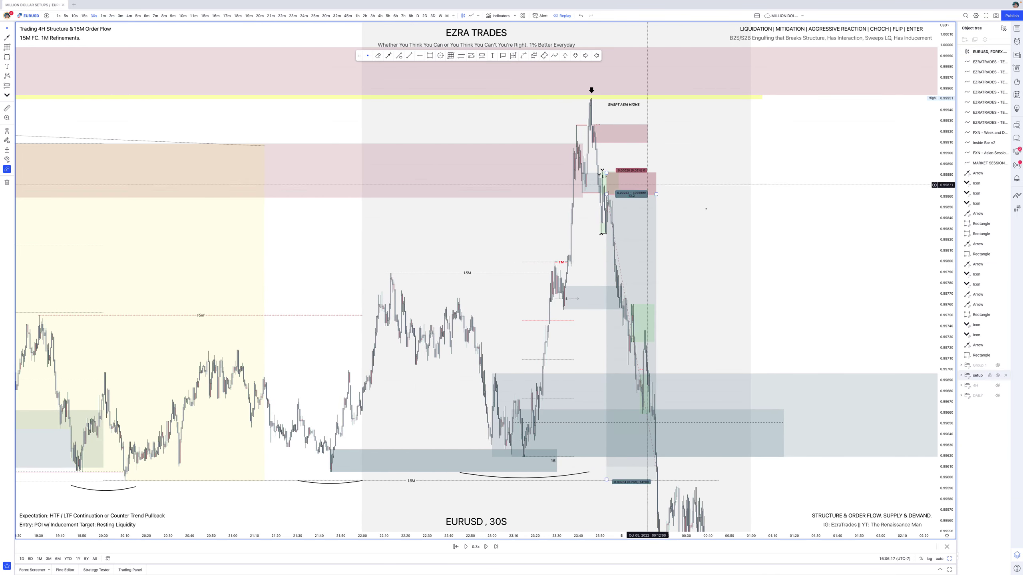
drag(775, 191, 772, 251)
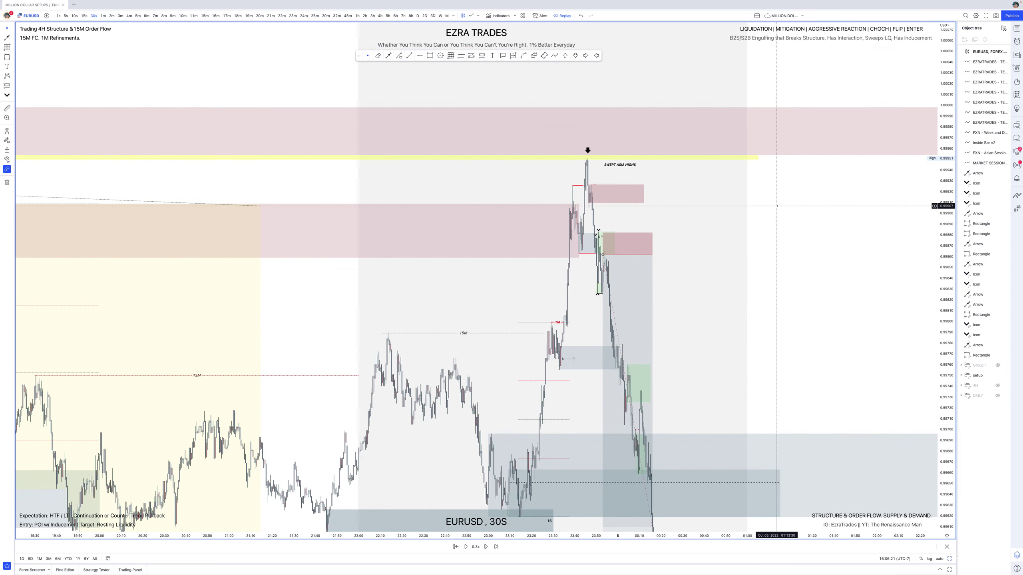
drag(765, 264, 762, 185)
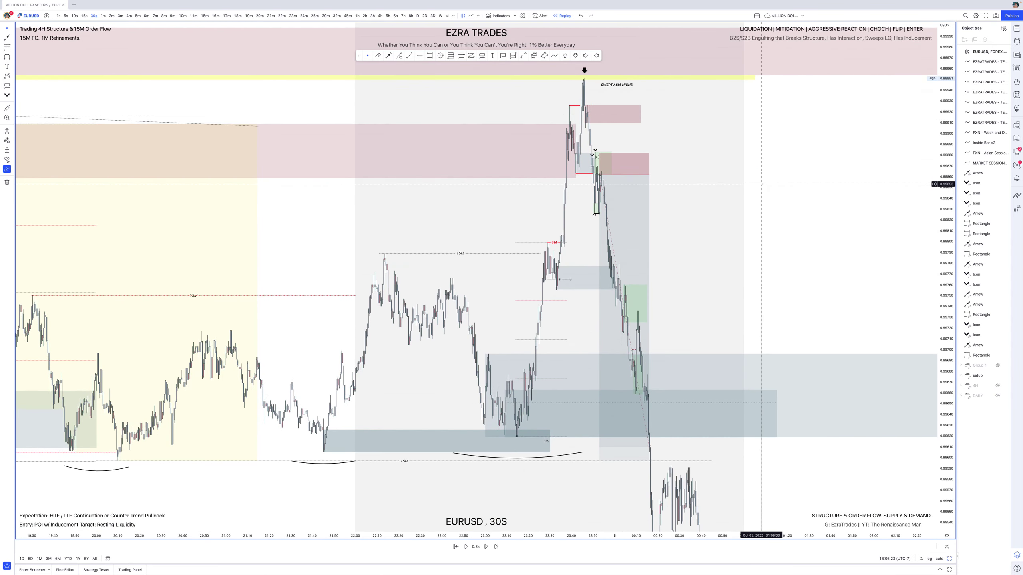
scroll(762, 184, up, 2)
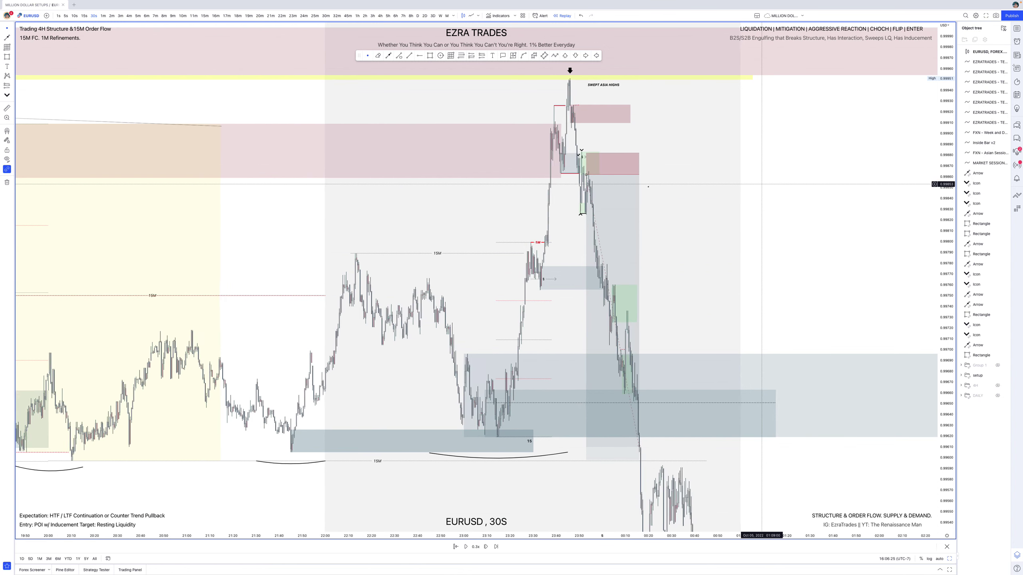
click(582, 450)
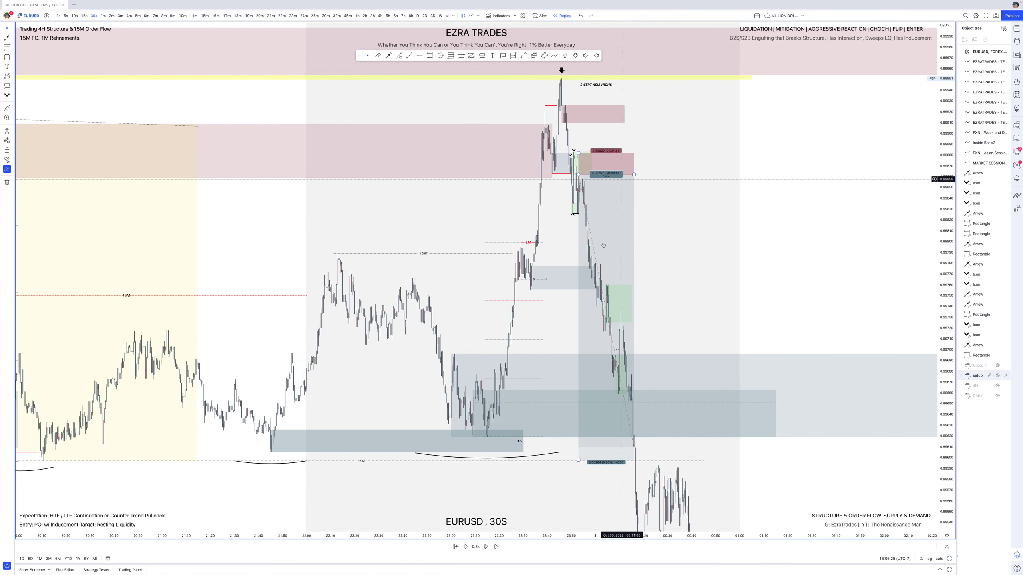
click(576, 471)
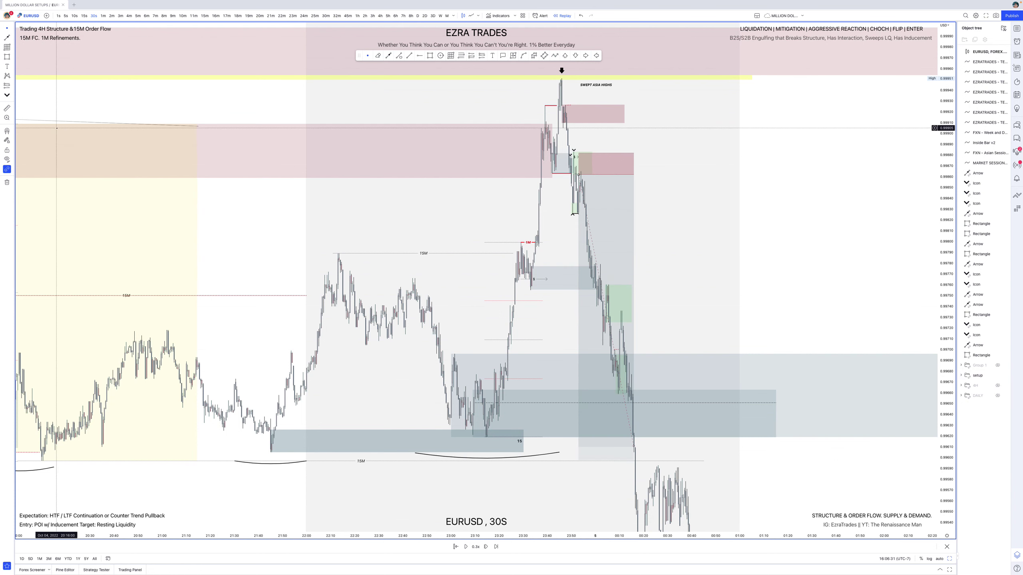
- Switch the chart to the 1-hour timeframe and review the published EURUSD 60 snapshot in the browser before returning to the live chart
click(355, 16)
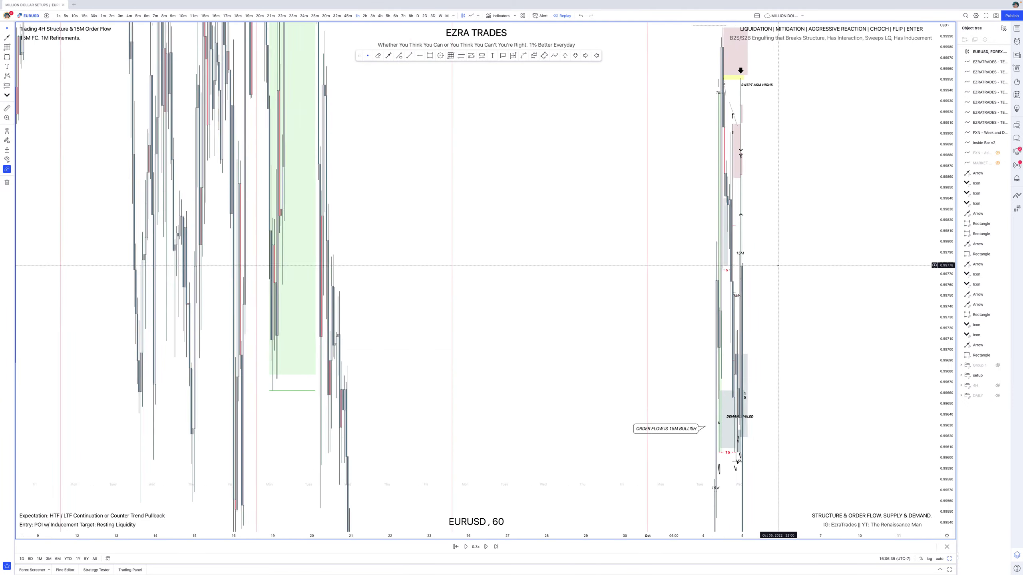
key(ctrl+Right)
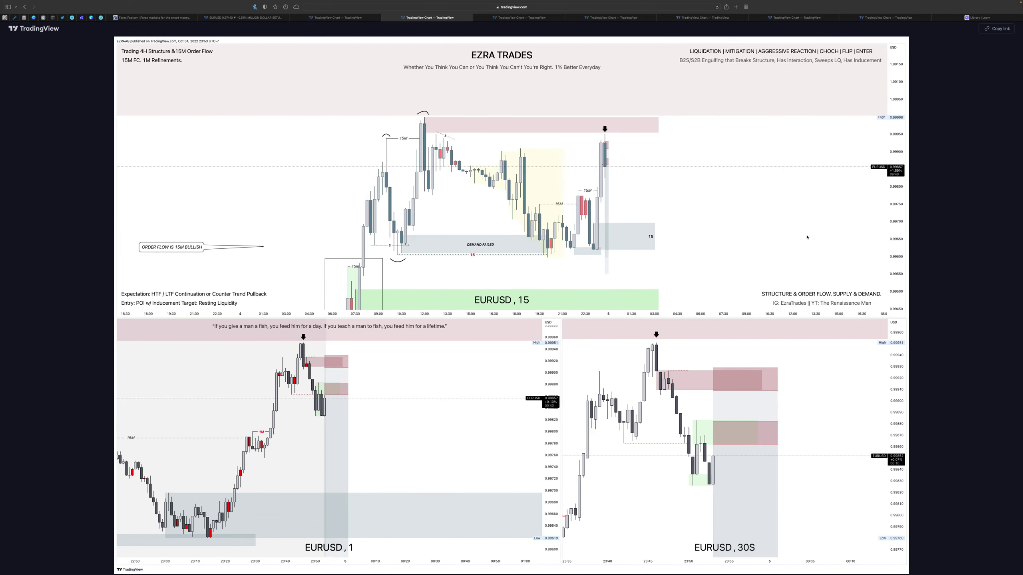
click(906, 18)
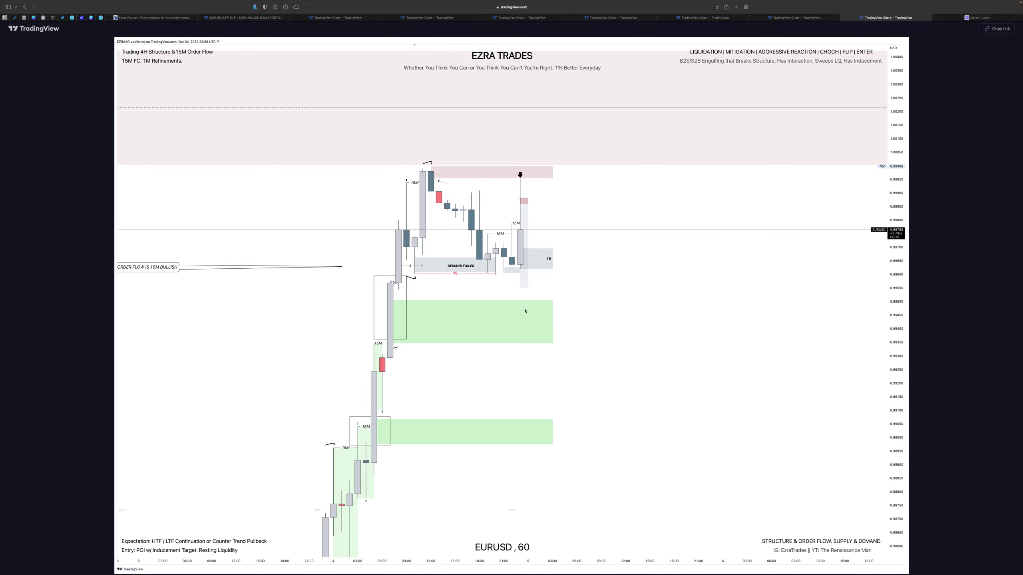
key(ctrl+Left)
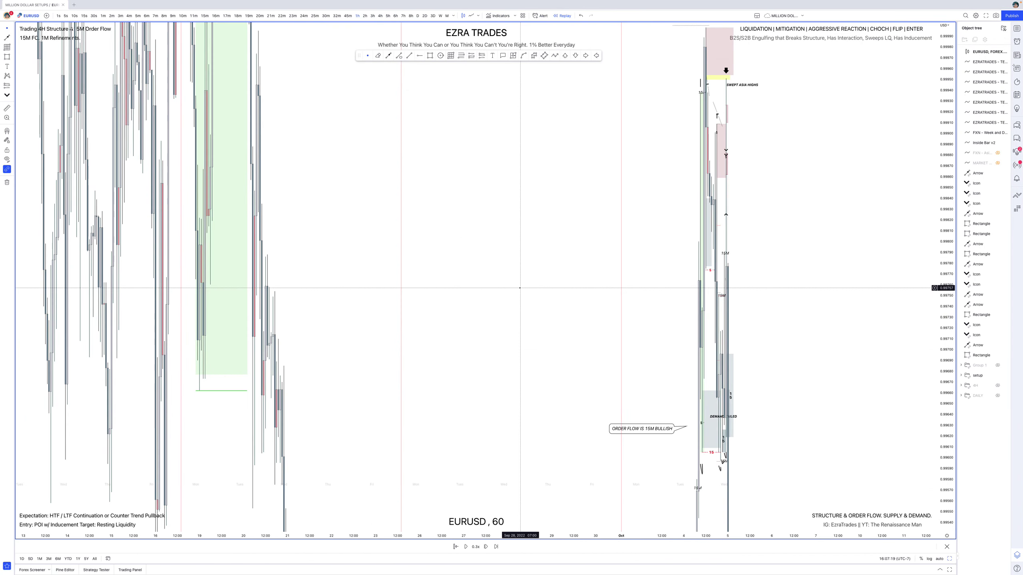
- Auto-fit the price scale on the 1-hour chart and show the hidden 4H drawing group around the nearest 4H demand
double_click(949, 267)
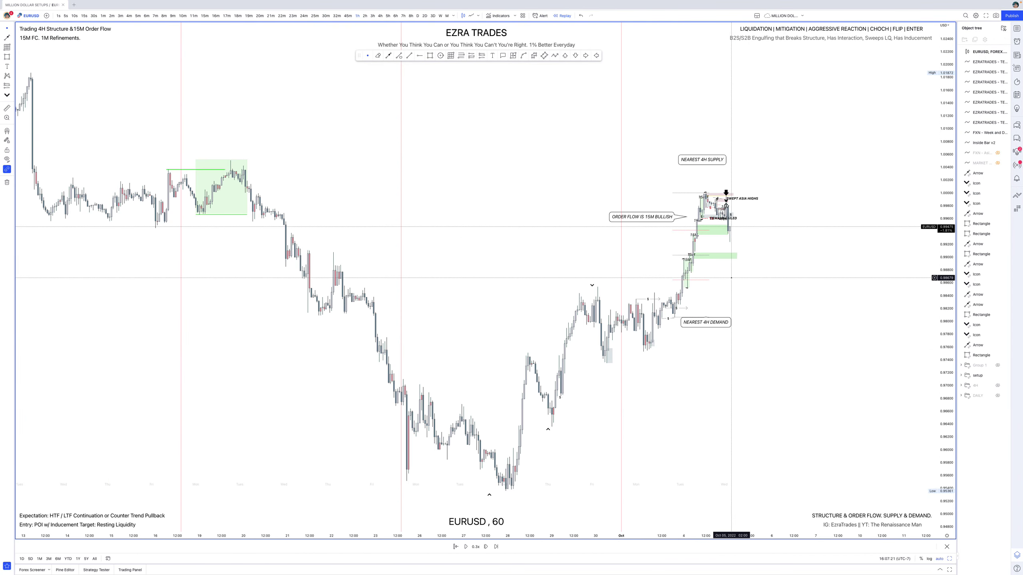
scroll(730, 278, up, 3)
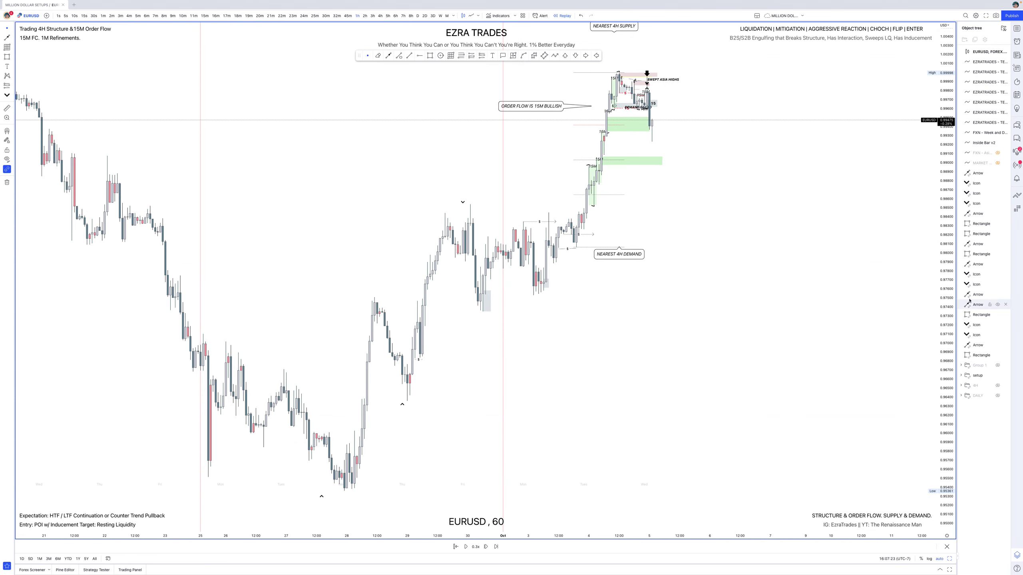
click(997, 385)
scroll(602, 110, up, 2)
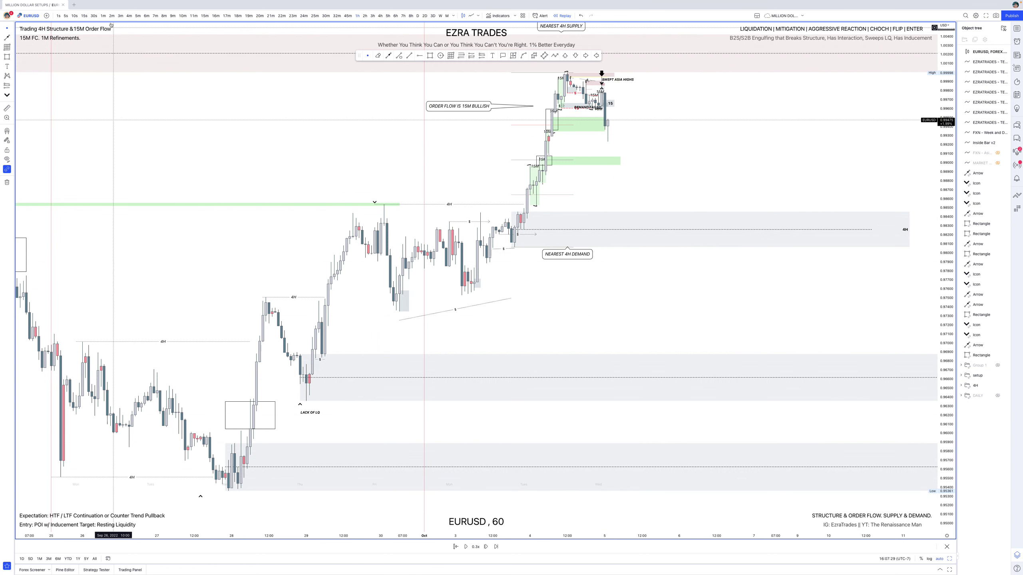
click(569, 214)
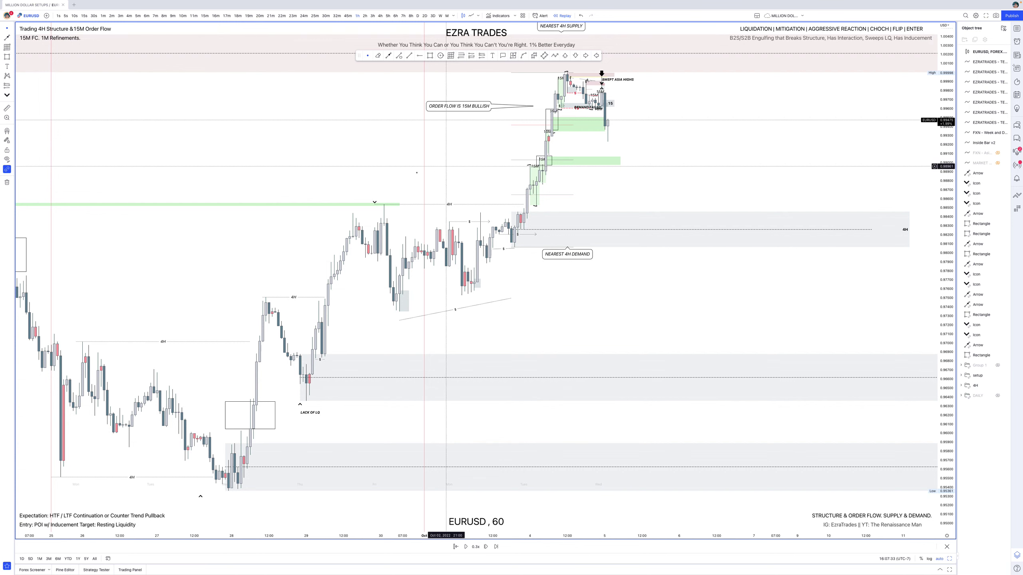
click(383, 206)
key(Escape)
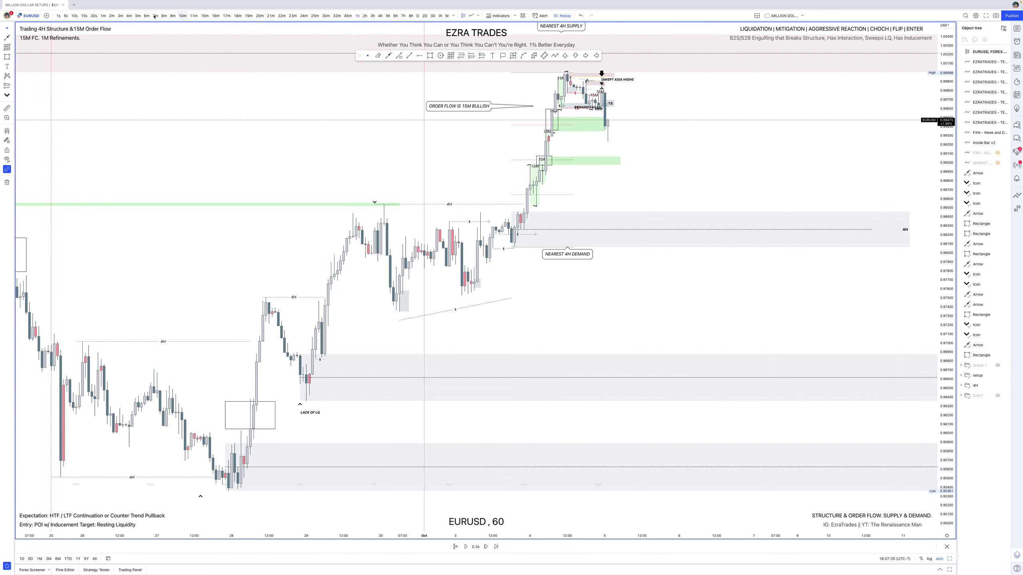
- Switch to the 1-minute timeframe, exit bar replay and bring the October 5 short setup back into view
click(103, 16)
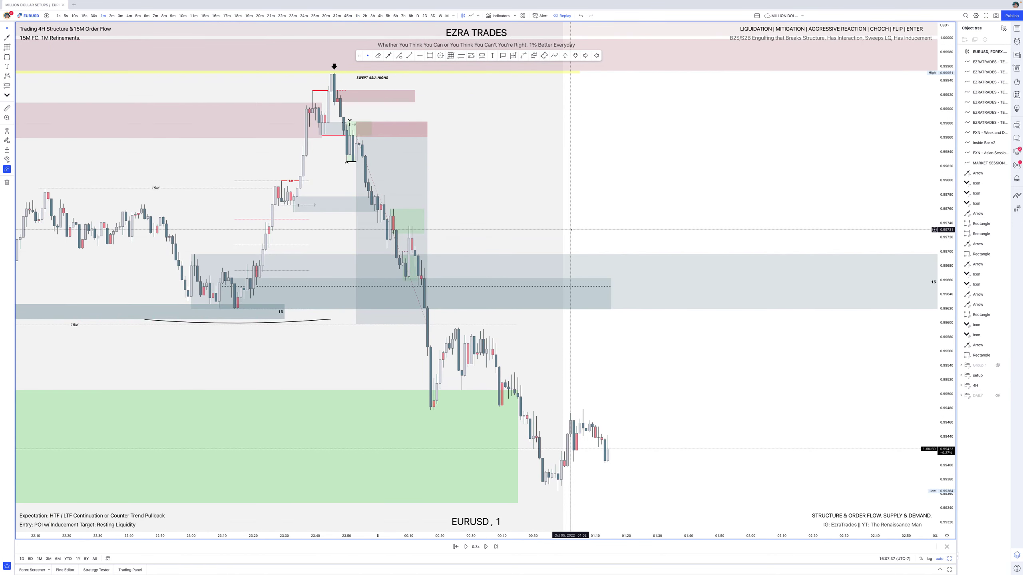
scroll(572, 232, down, 5)
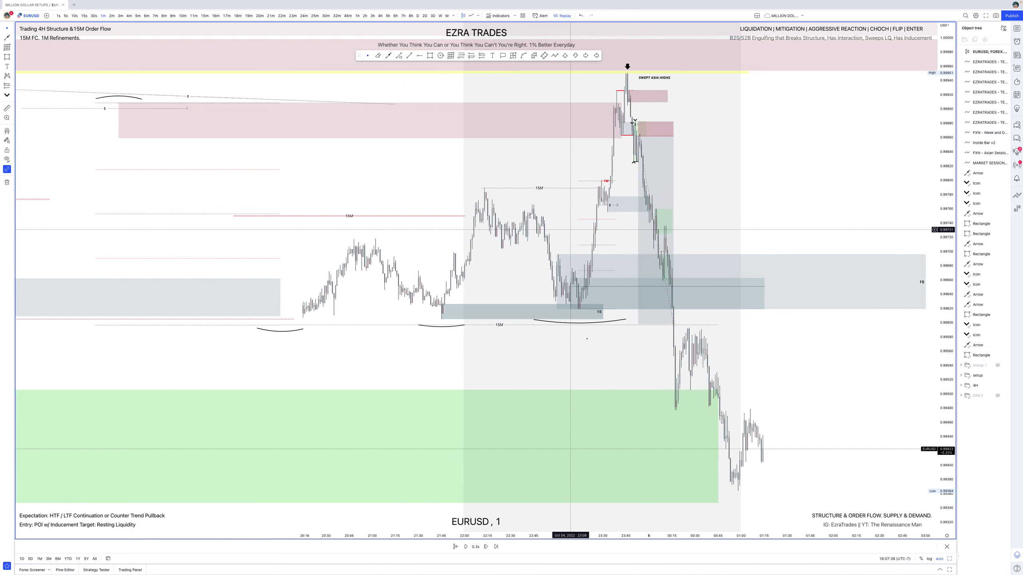
click(497, 547)
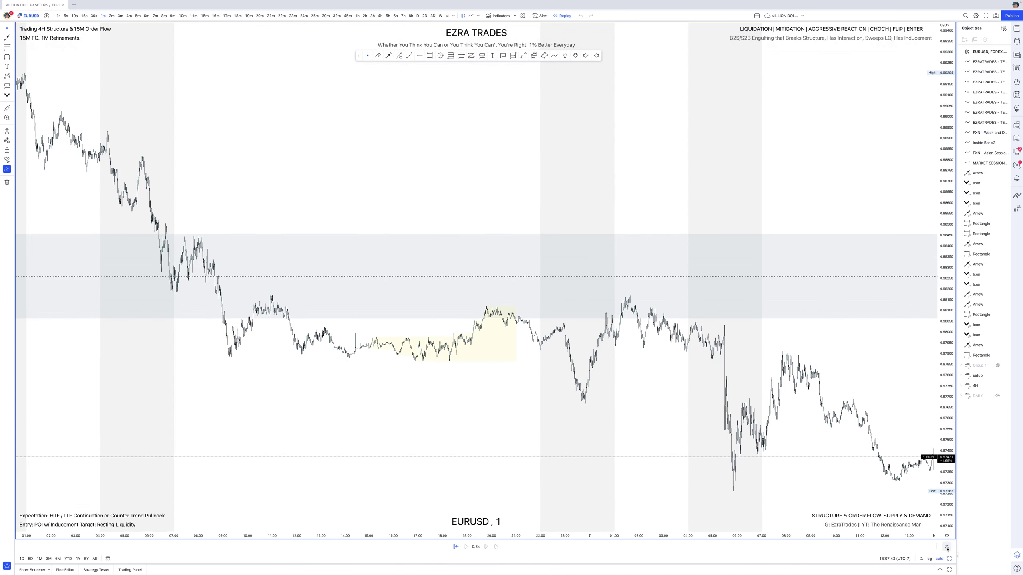
scroll(711, 423, down, 8)
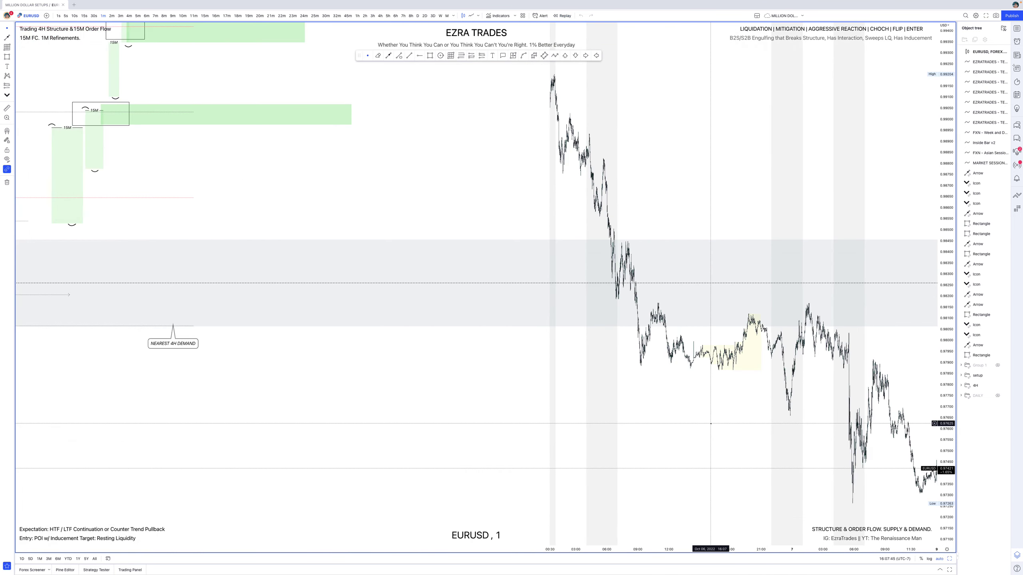
scroll(711, 423, left, 3)
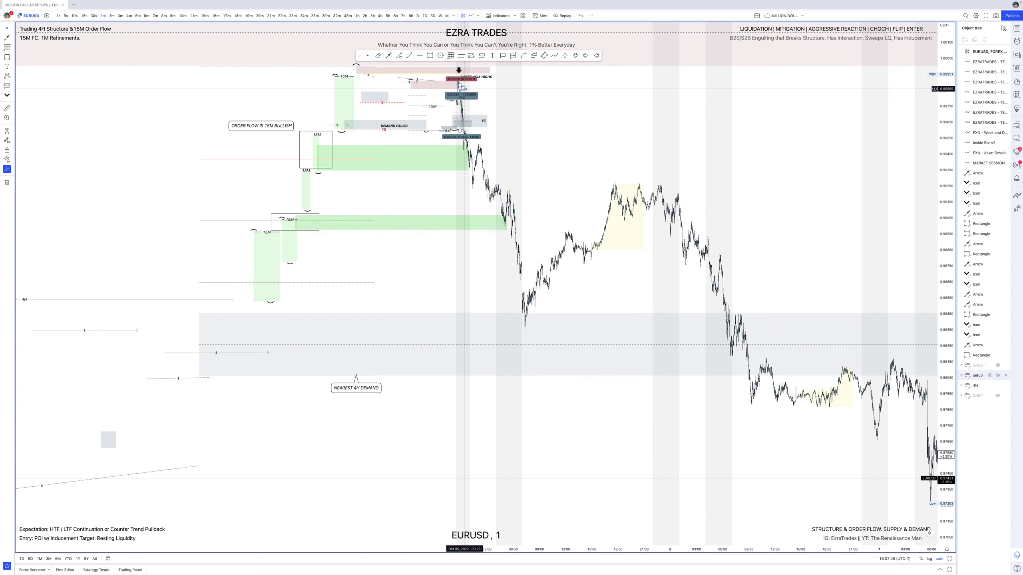
- Extend the short position to about midday on October 6 and move its target down to the upper edge of the nearest 4H demand zone
click(771, 95)
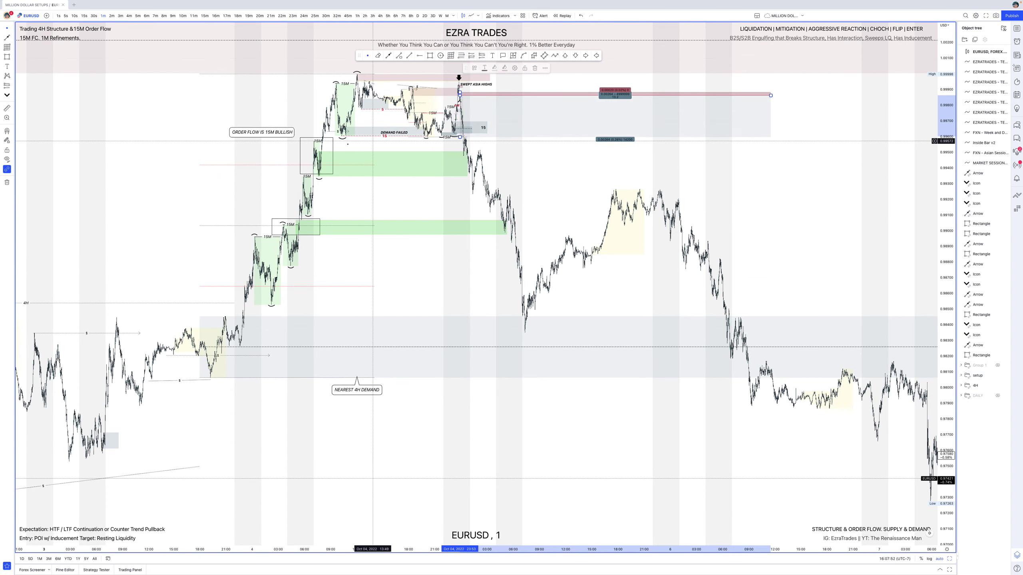
drag(460, 138, 453, 315)
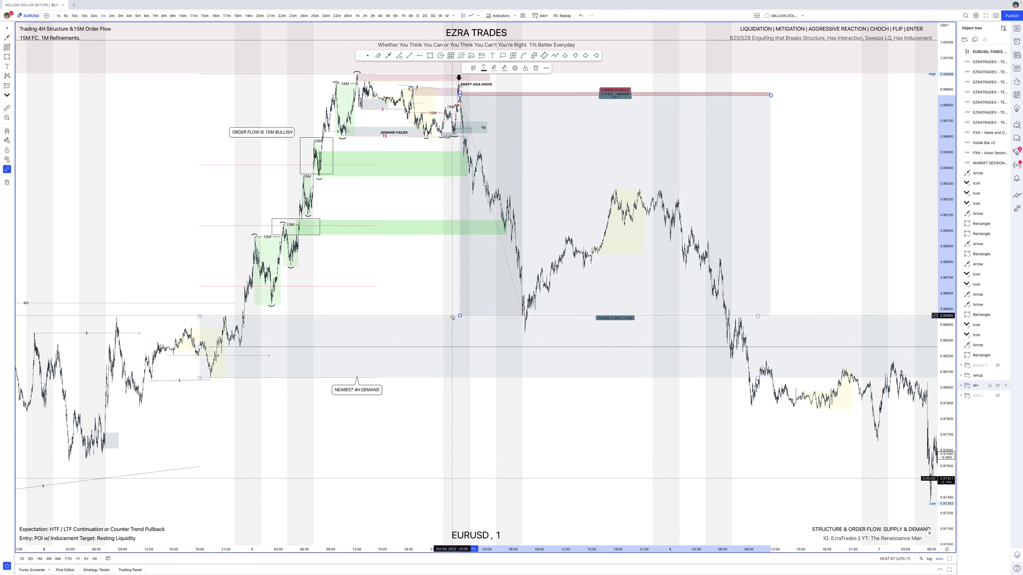
scroll(452, 318, right, 10)
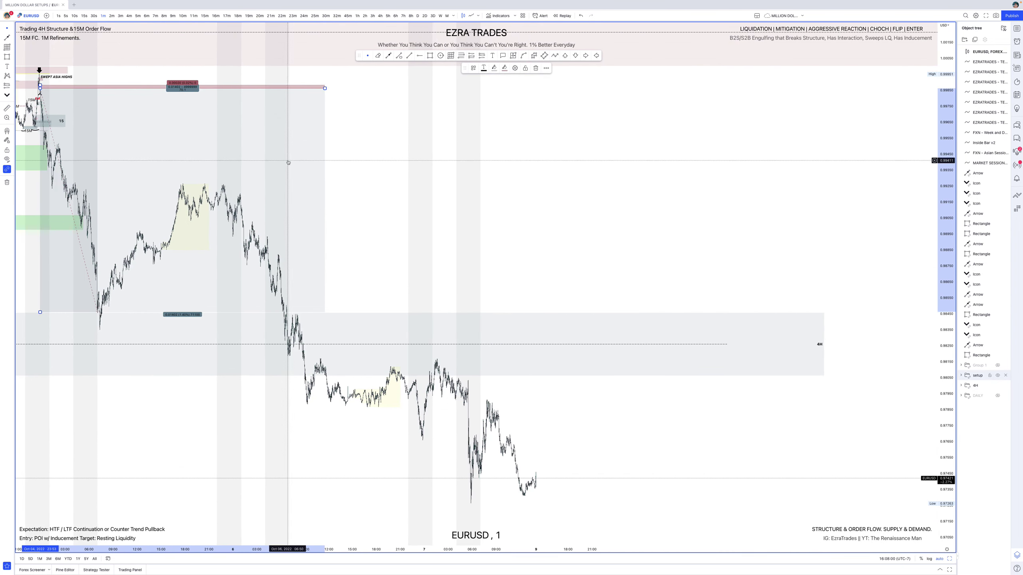
- Switch to the 4-hour timeframe and lower the short position's target to the upper edge of the next 4H demand zone below
click(380, 16)
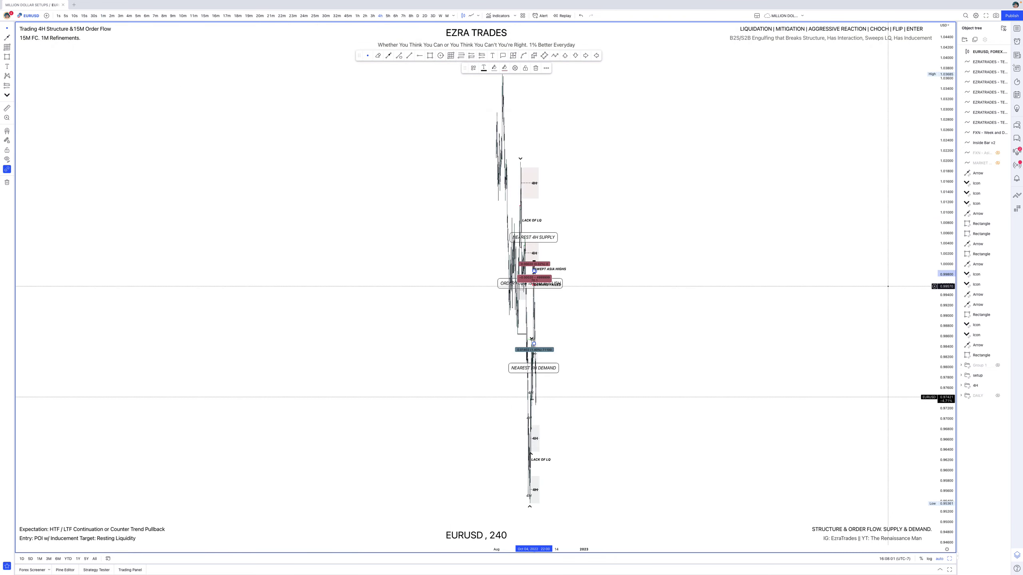
scroll(664, 321, up, 8)
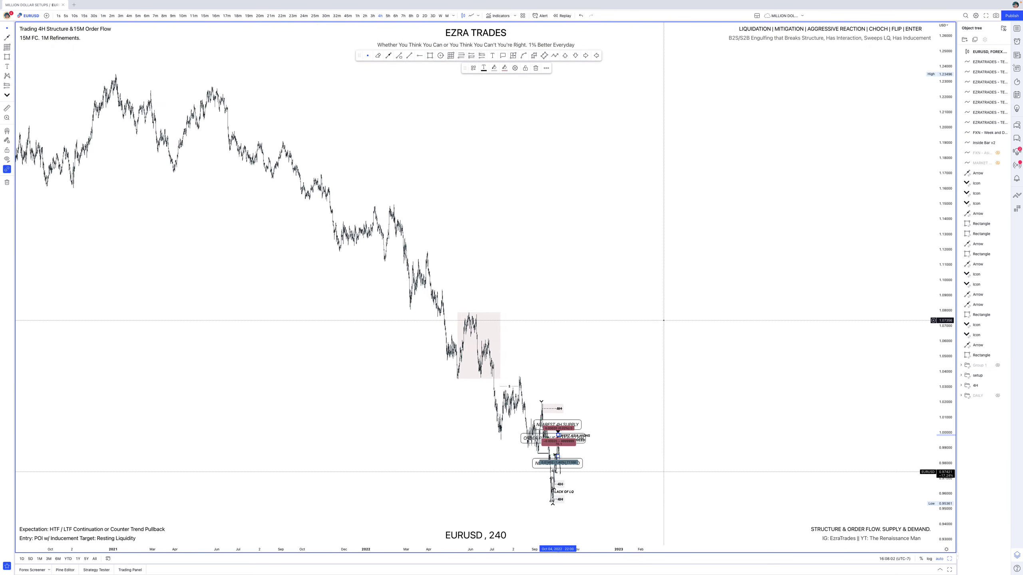
scroll(664, 321, up, 8)
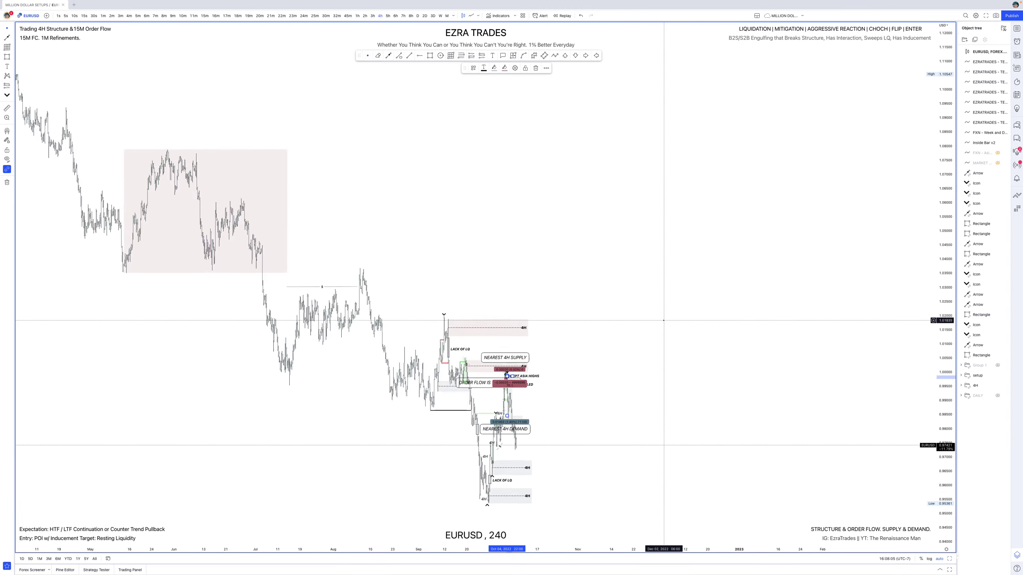
scroll(533, 261, up, 5)
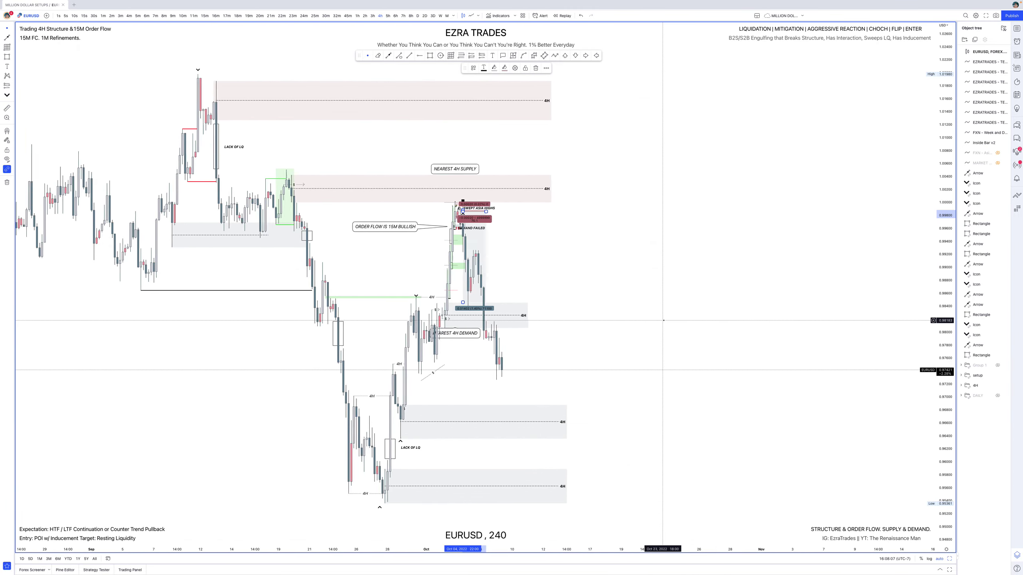
click(480, 211)
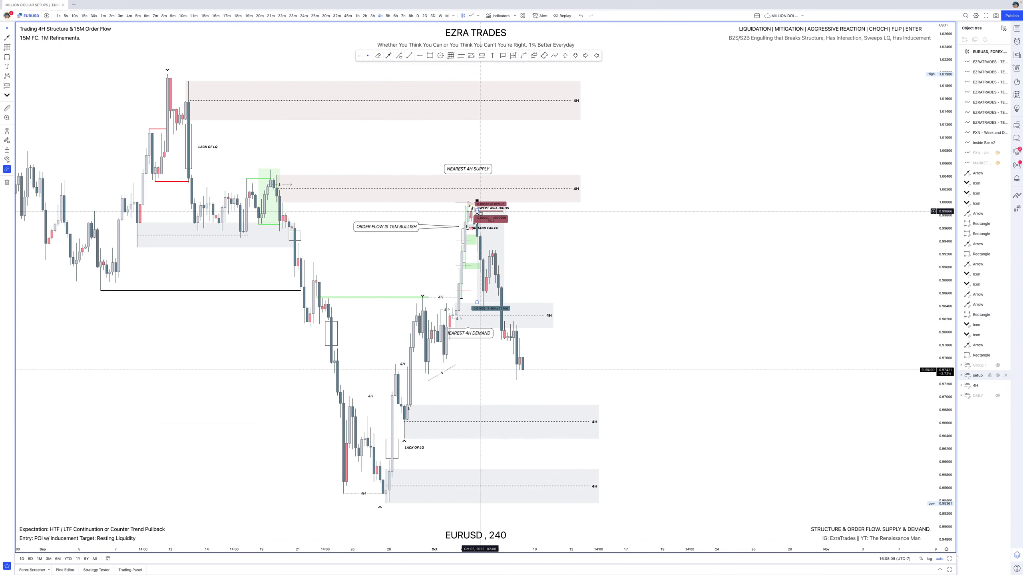
scroll(479, 211, up, 1)
click(479, 323)
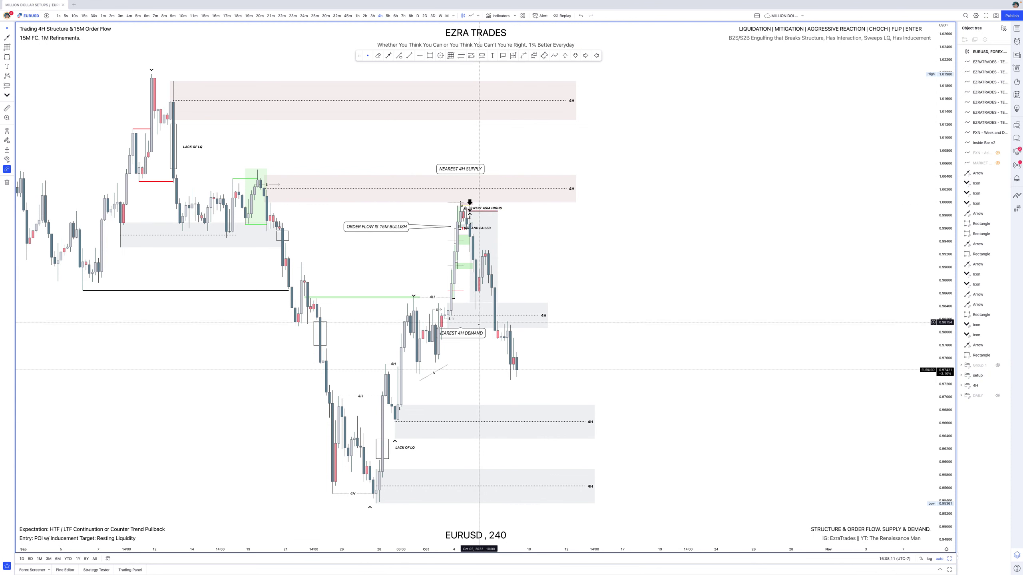
click(472, 303)
drag(470, 303, 468, 402)
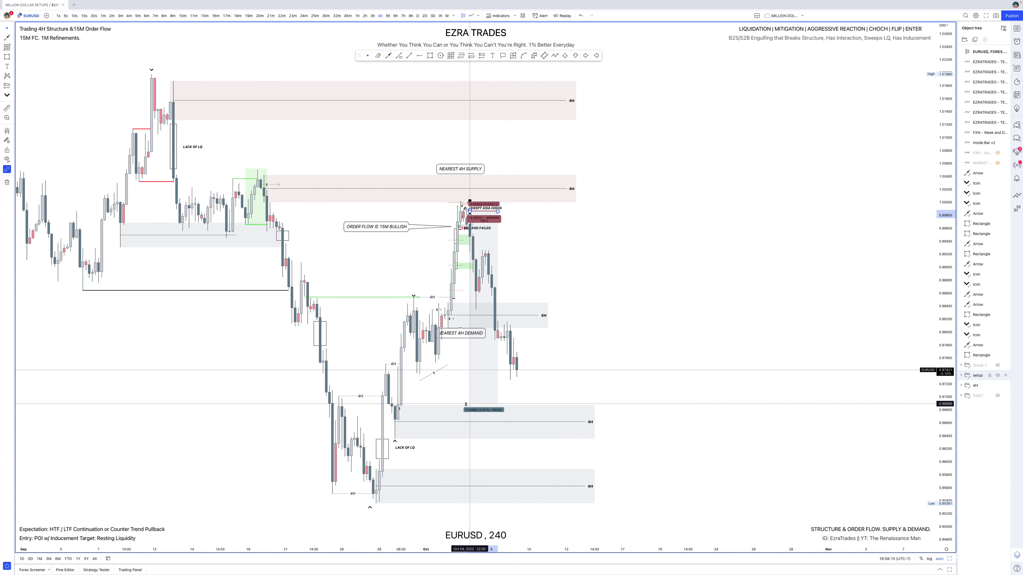
mouse_move(466, 404)
mouse_down()
mouse_move(452, 502)
mouse_move(453, 406)
mouse_up()
click(578, 386)
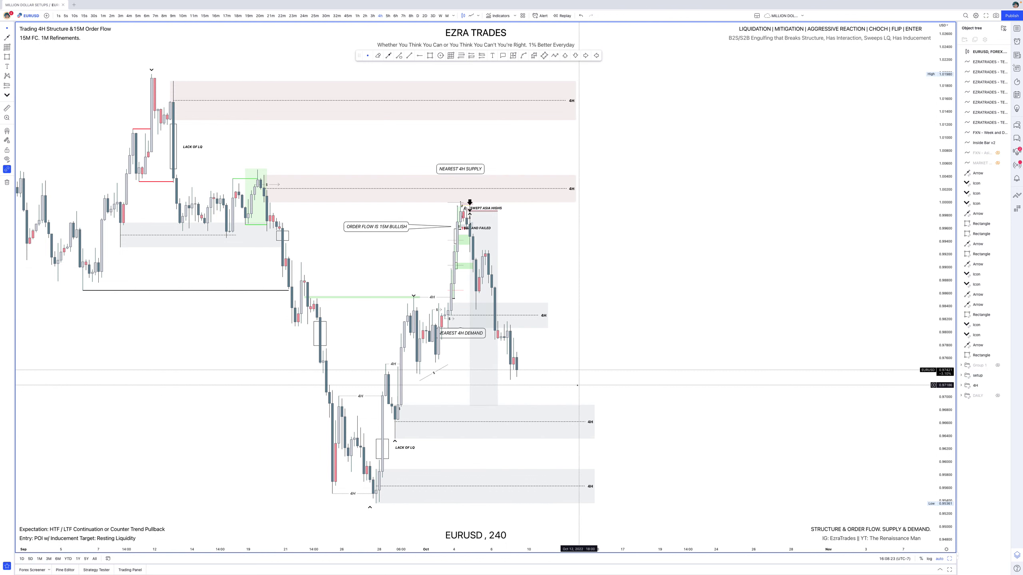
- Extend the short position's end date to about October 11 so it spans the latest candles
click(496, 363)
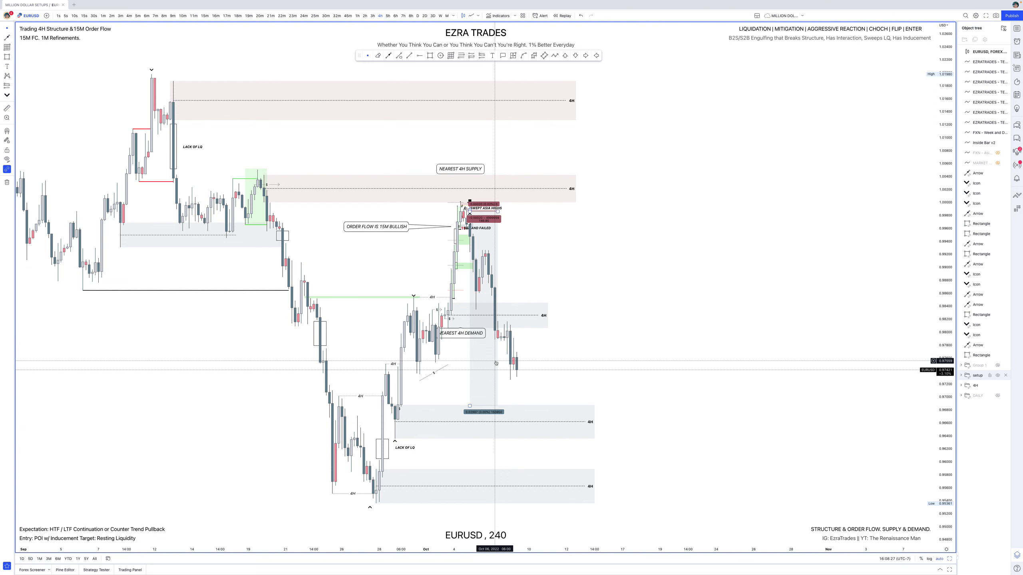
click(501, 213)
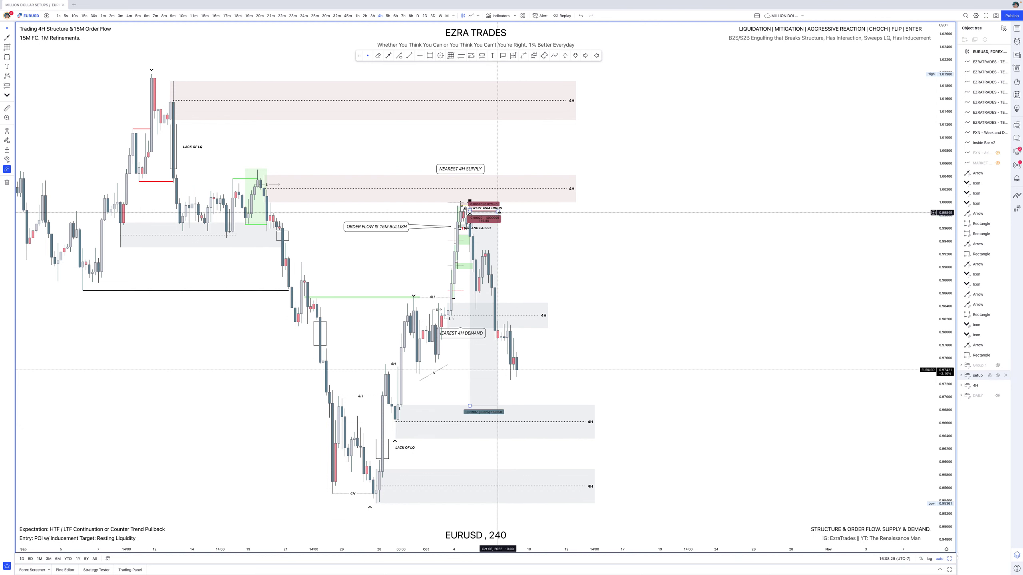
drag(499, 212, 549, 216)
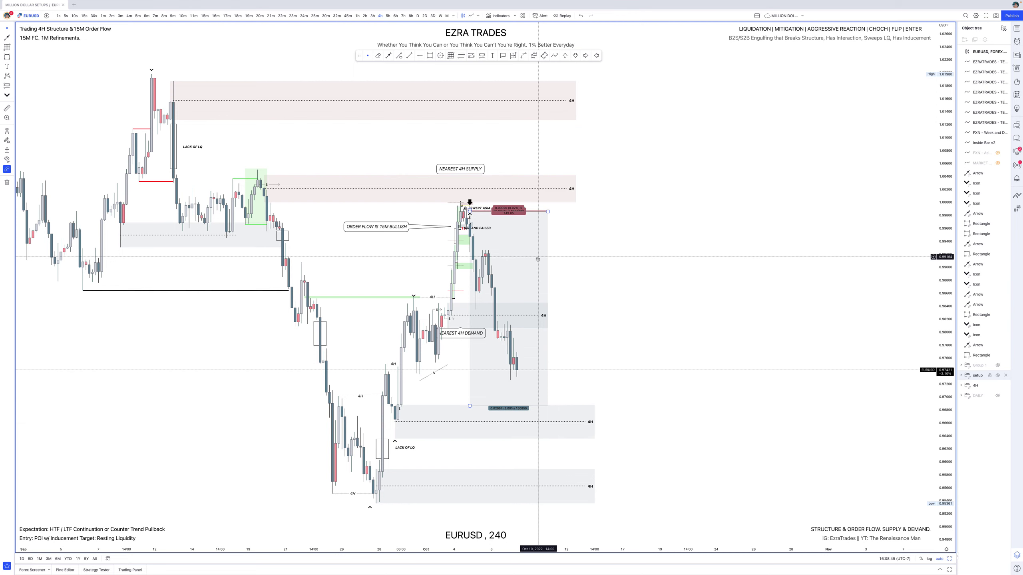
scroll(528, 242, up, 2)
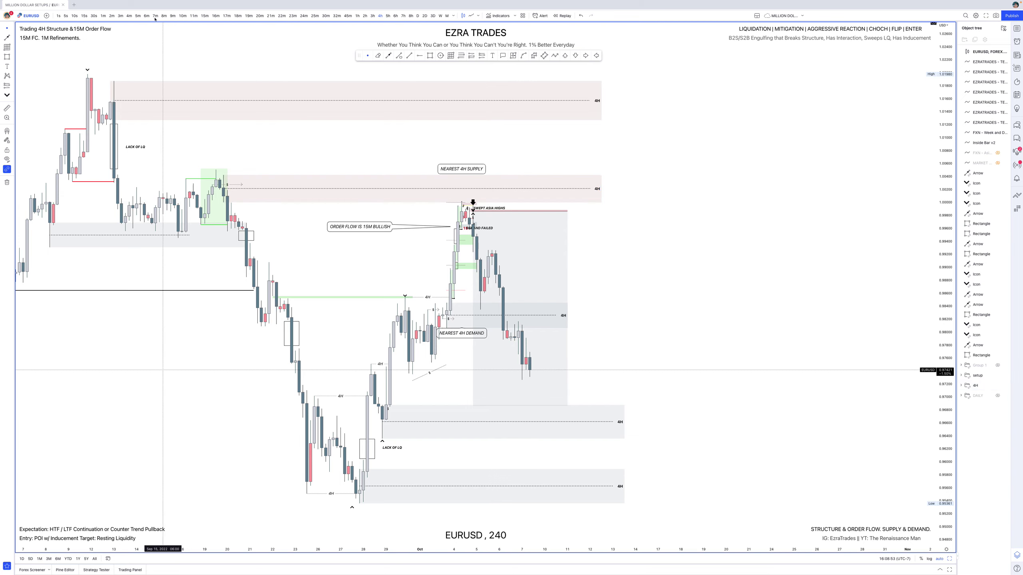
- Switch the chart to the 5-minute timeframe and bring the late October 4 short entry into view
click(137, 15)
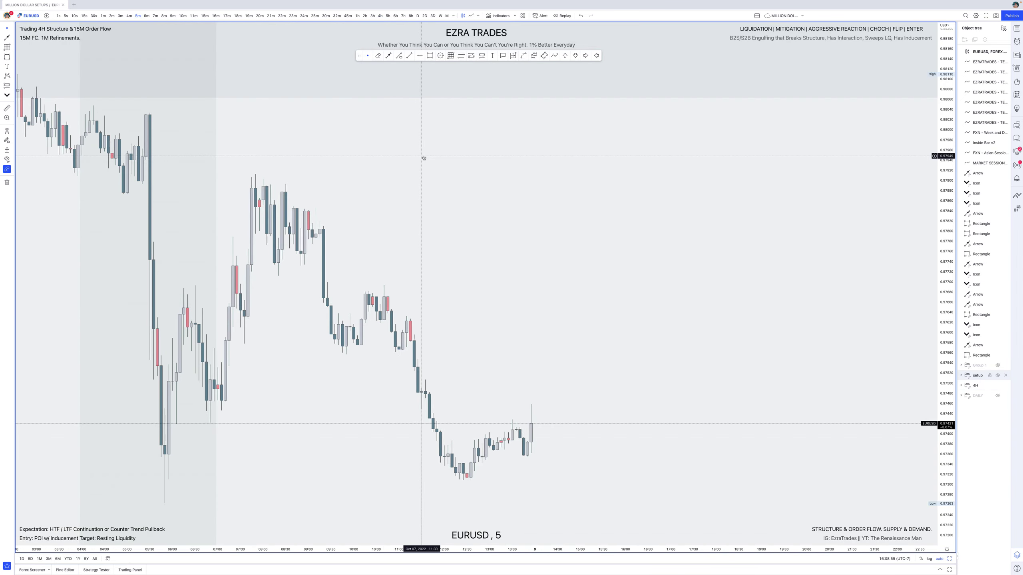
scroll(423, 156, down, 10)
scroll(423, 156, left, 5)
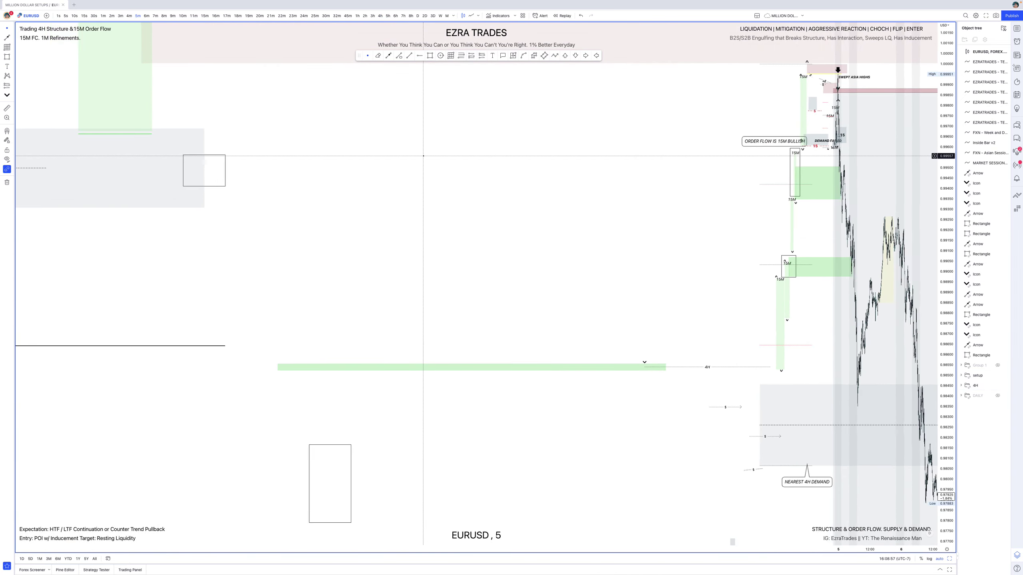
scroll(423, 156, up, 2)
scroll(423, 156, left, 15)
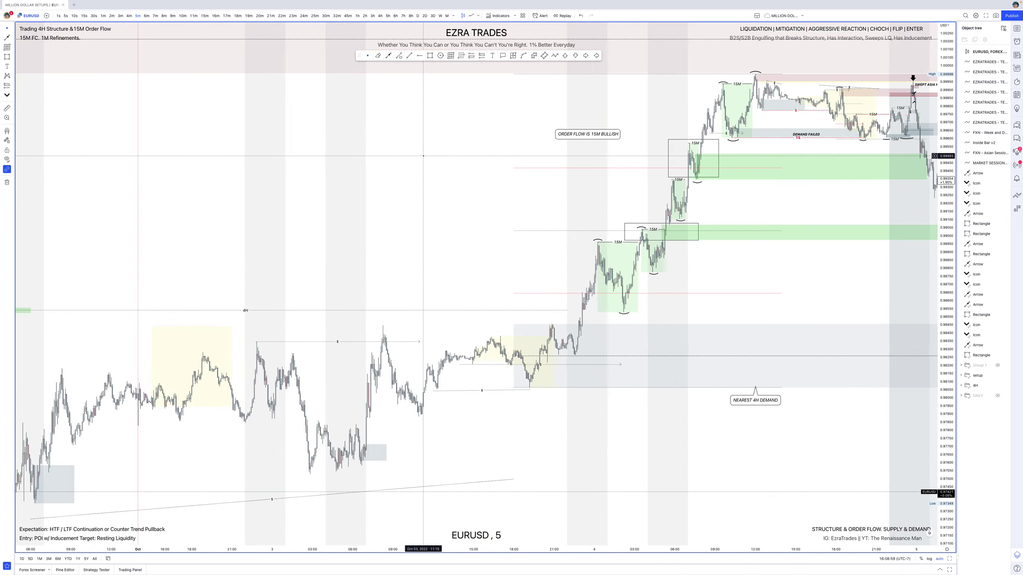
scroll(423, 156, up, 8)
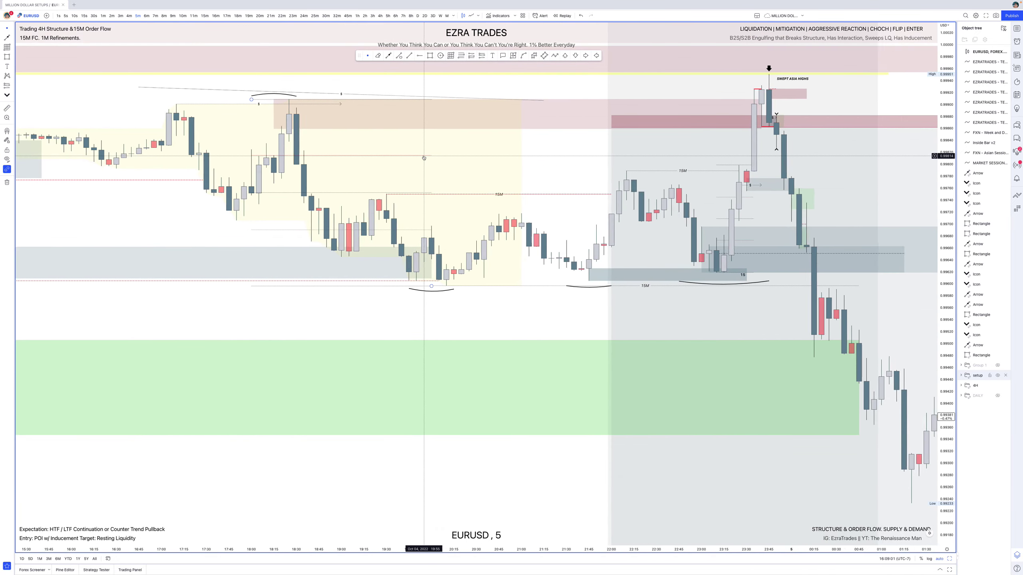
scroll(465, 158, down, 1)
- Examine the Asia highs sweep against the yellow level and the supply zone above the short entry
drag(946, 264, 946, 133)
drag(868, 90, 796, 403)
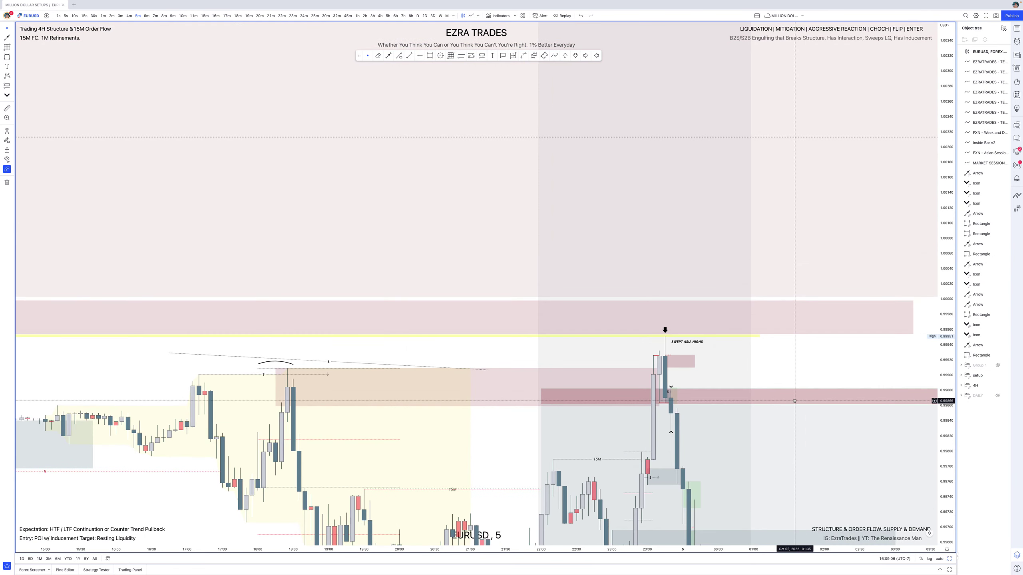
scroll(693, 363, down, 2)
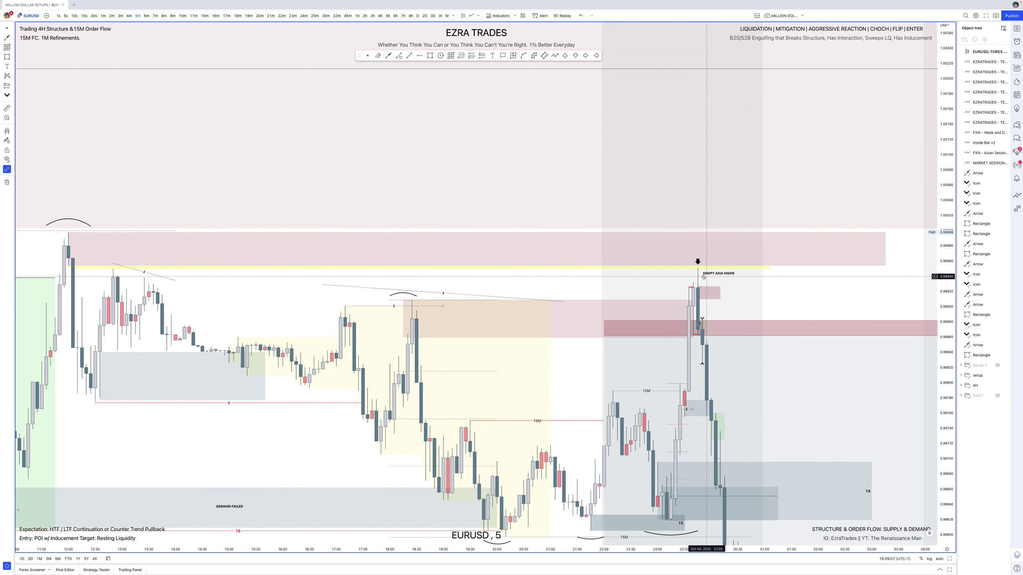
click(698, 269)
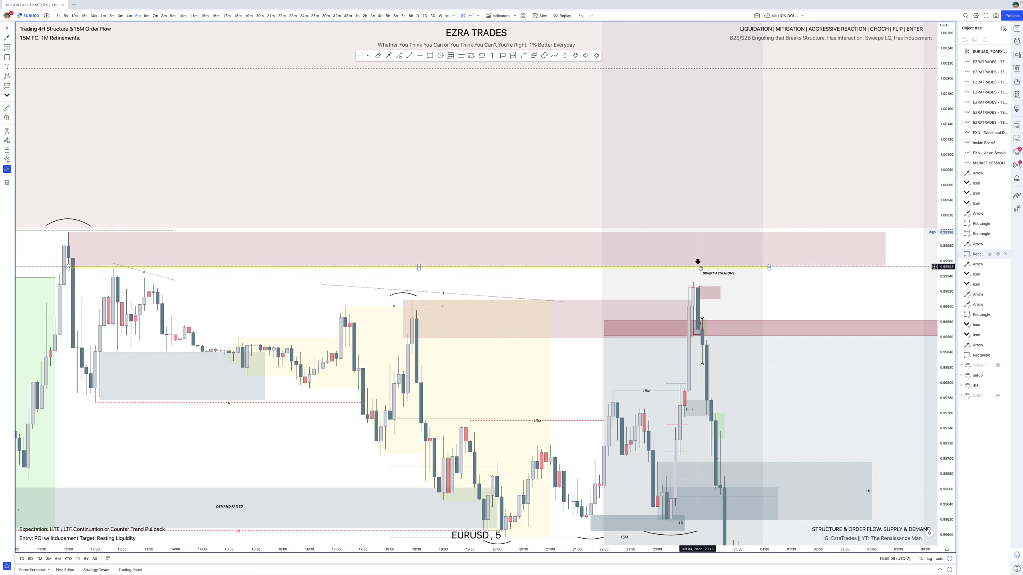
drag(816, 283, 831, 147)
scroll(831, 147, down, 2)
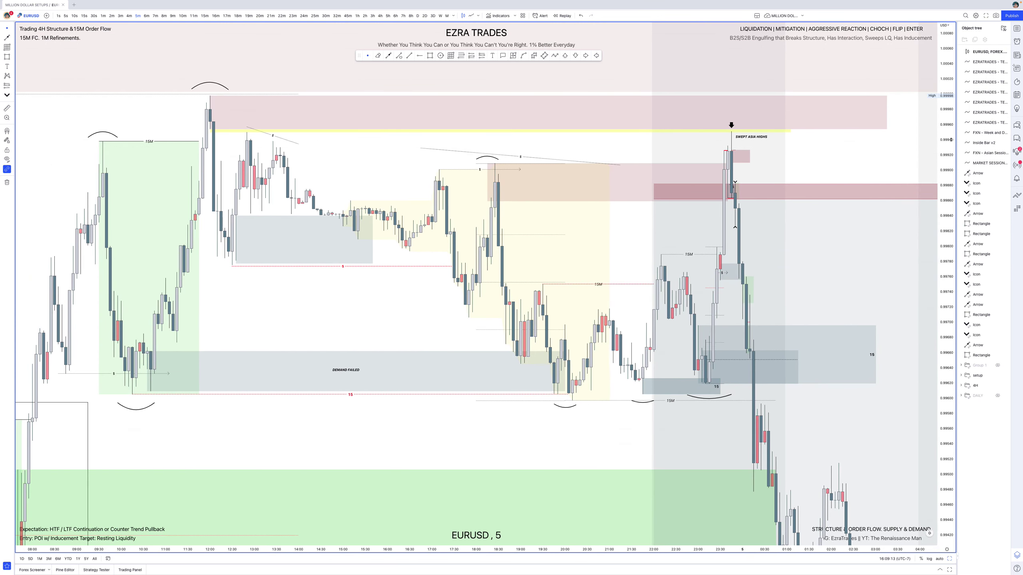
- Move the start of the short position forward from 22:00 to the entry candle just before midnight on October 4
drag(951, 140, 951, 260)
scroll(695, 330, down, 3)
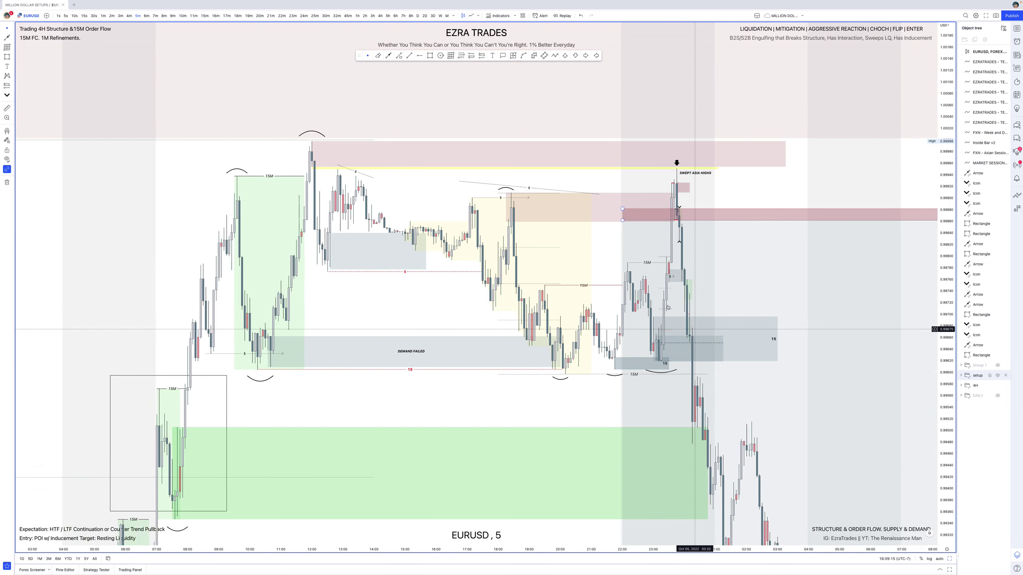
scroll(695, 330, down, 1)
drag(618, 221, 666, 222)
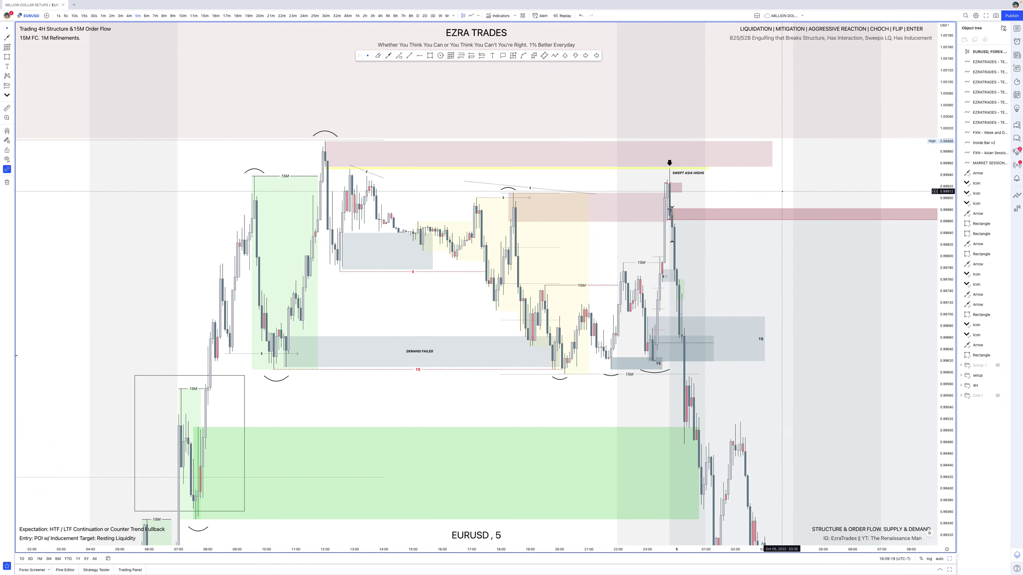
- Examine the October 4 15M bullish swings, the failed demand and the green demand zones below on the 5-minute chart
drag(782, 180, 773, 106)
drag(946, 128, 944, 247)
drag(402, 320, 415, 358)
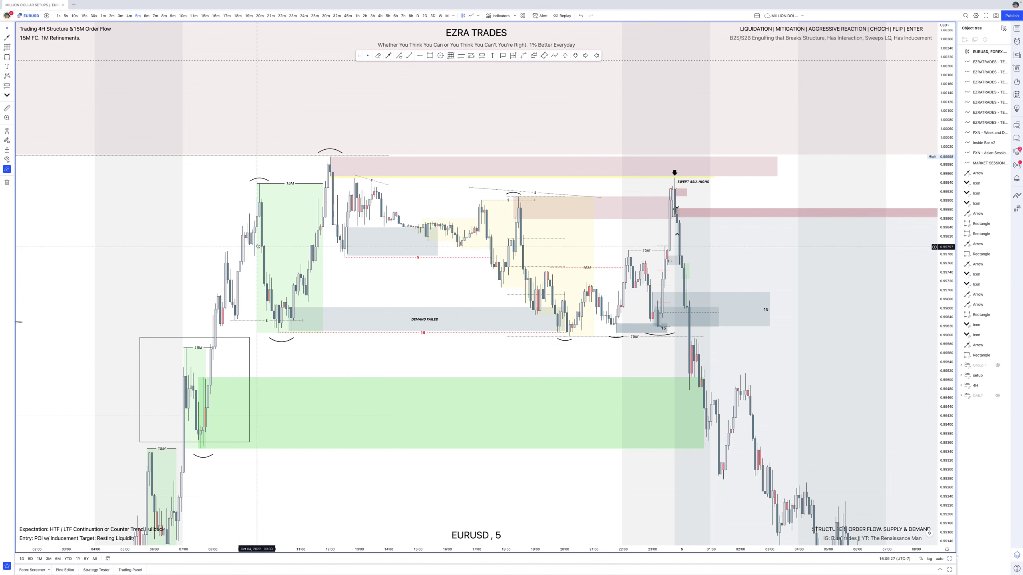
click(330, 158)
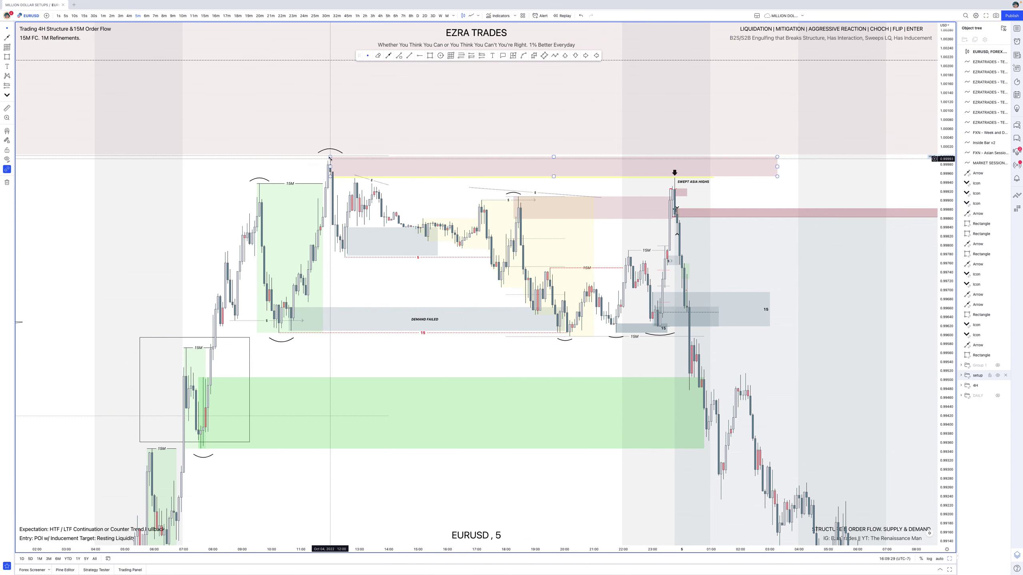
click(567, 313)
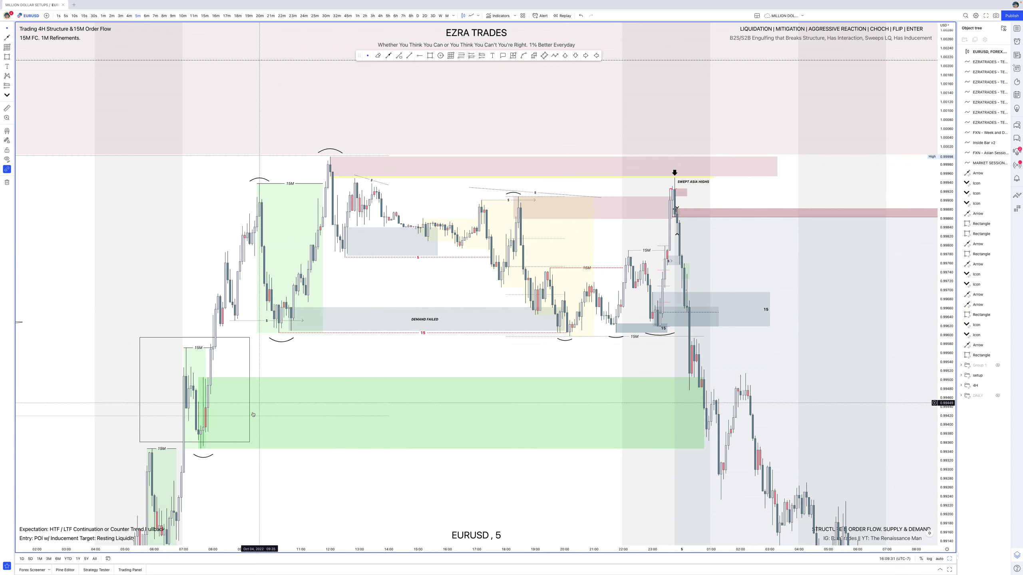
drag(306, 347, 435, 206)
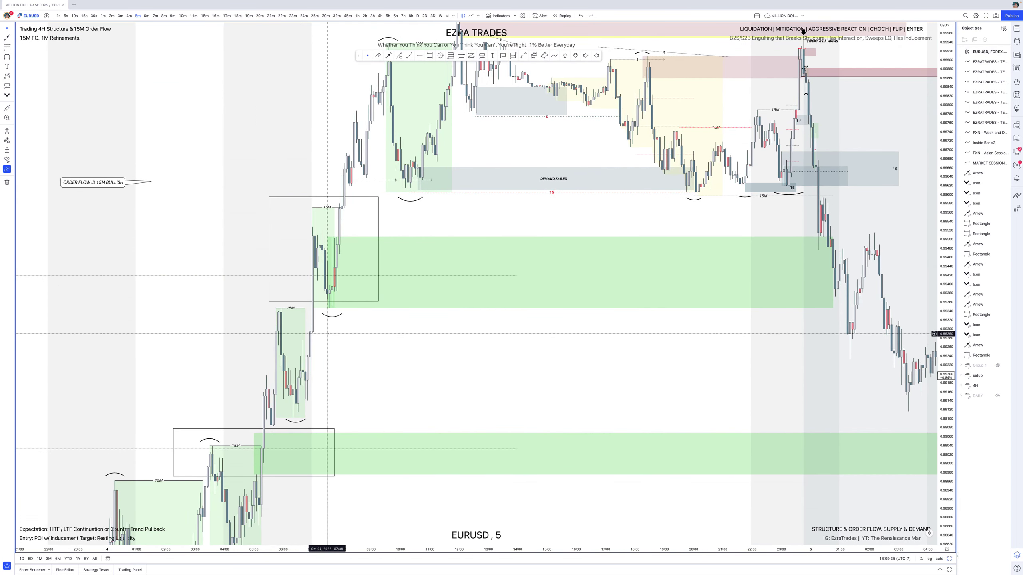
drag(326, 334, 266, 444)
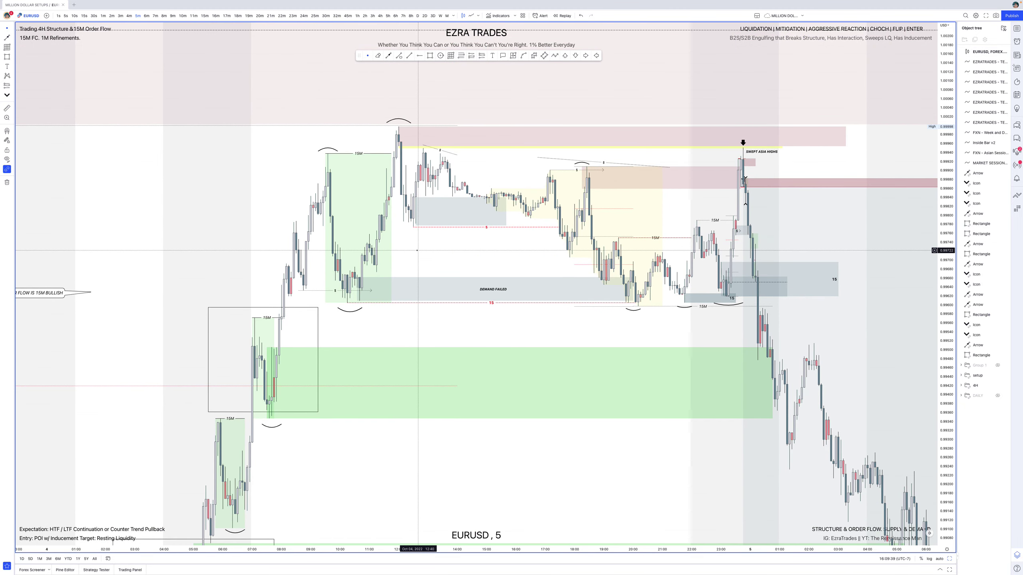
drag(414, 219, 377, 99)
drag(422, 339, 418, 67)
drag(447, 304, 449, 84)
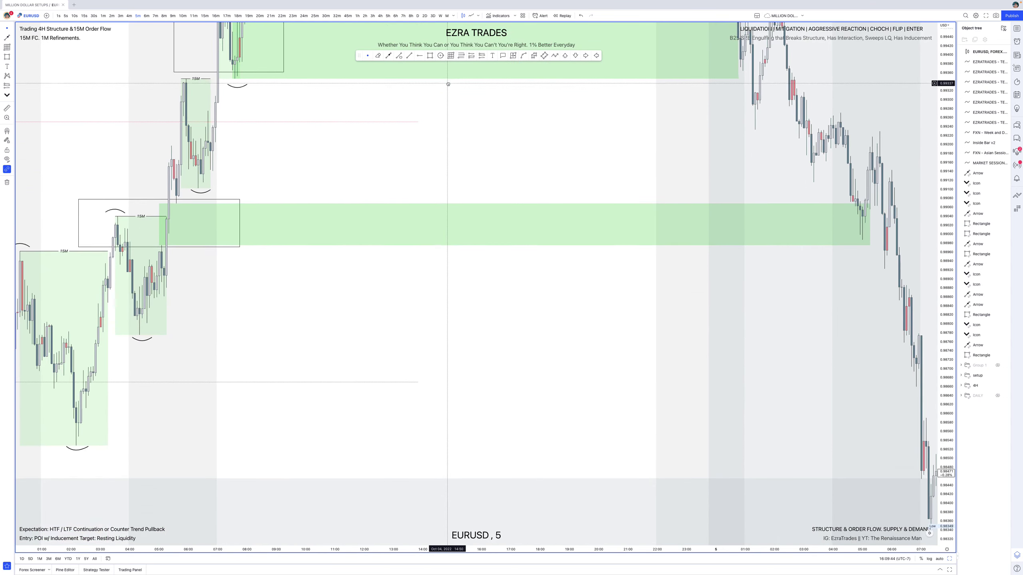
drag(416, 413, 345, 564)
drag(483, 131, 471, 379)
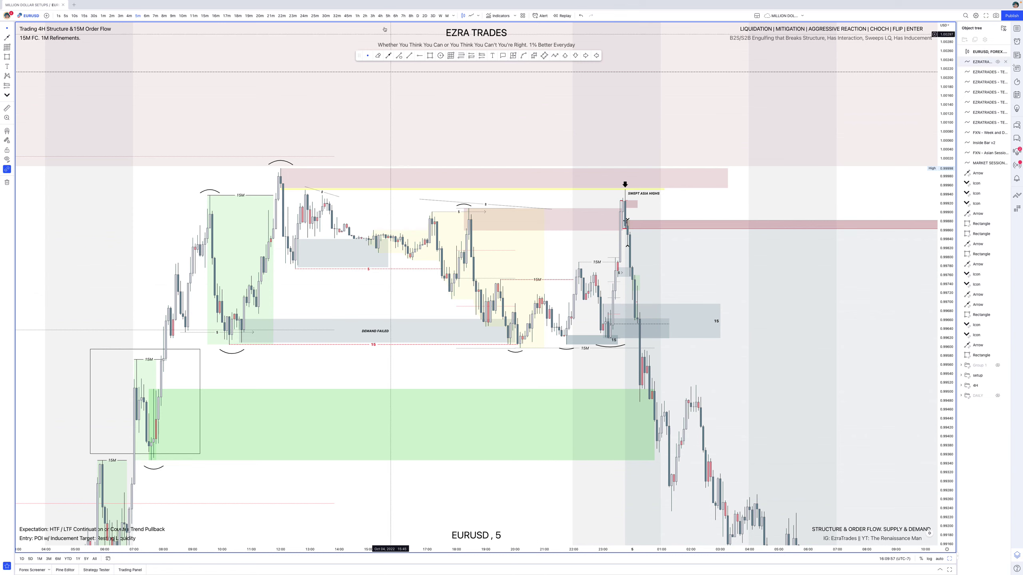
- Return to the 4-hour timeframe and review the short setup between the nearest 4H supply and the lower 4H demand zones
click(379, 15)
scroll(526, 150, up, 5)
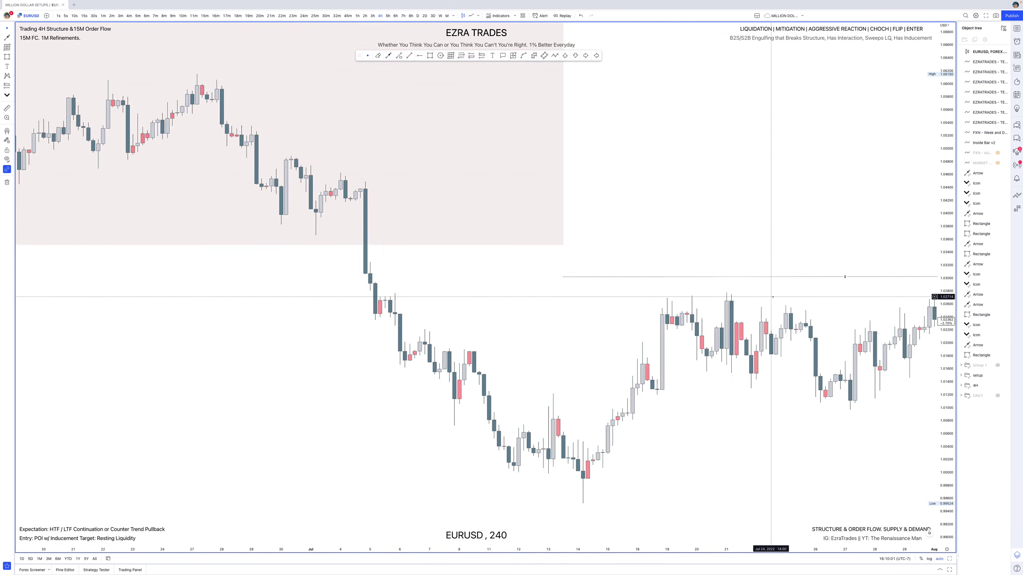
scroll(773, 296, right, 15)
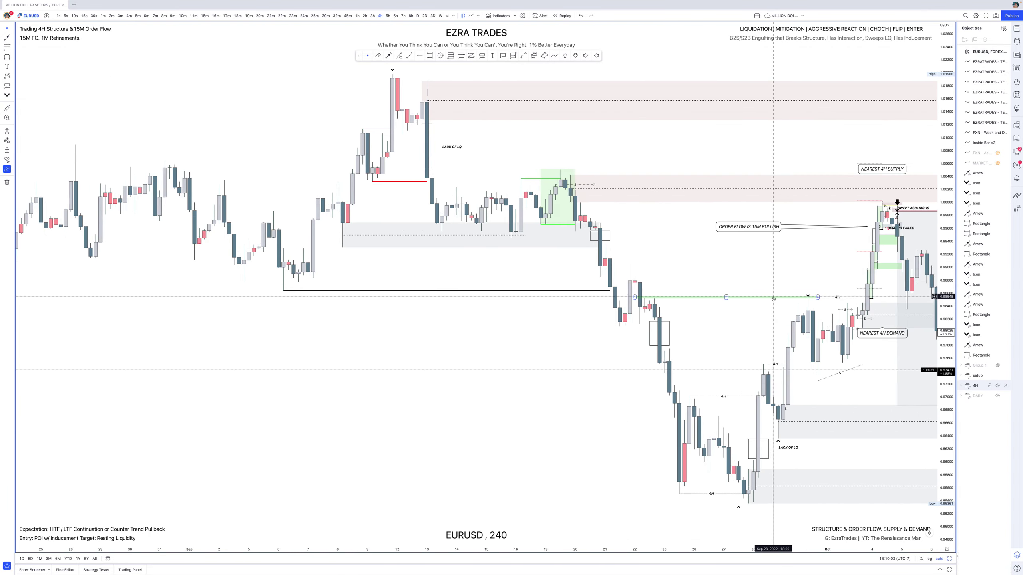
scroll(773, 299, right, 10)
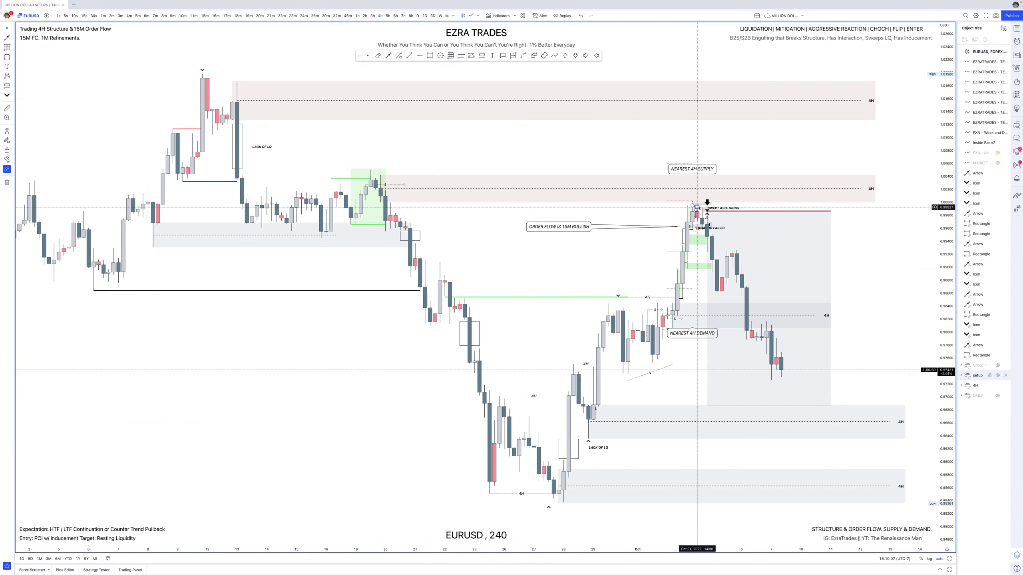
click(699, 206)
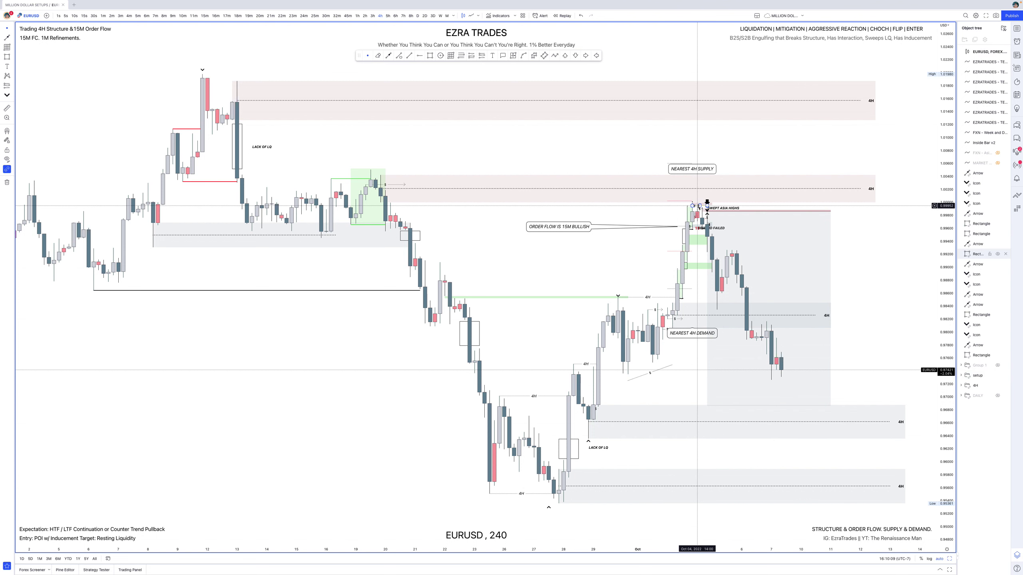
click(682, 204)
key(Escape)
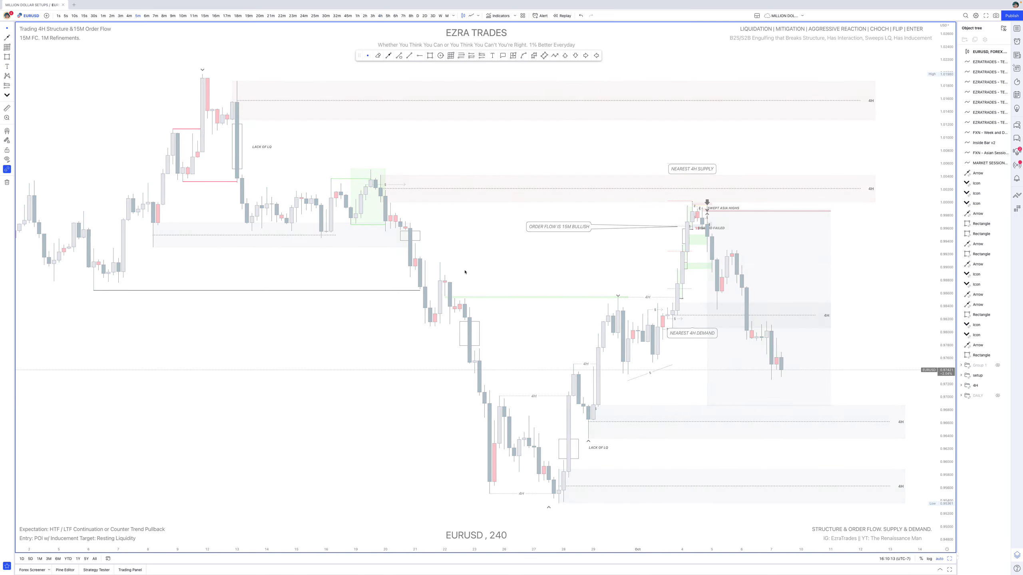
- On the 5-minute chart, start a bar replay from shortly after midnight on October 5, following the Asia highs sweep
click(138, 15)
scroll(805, 431, down, 5)
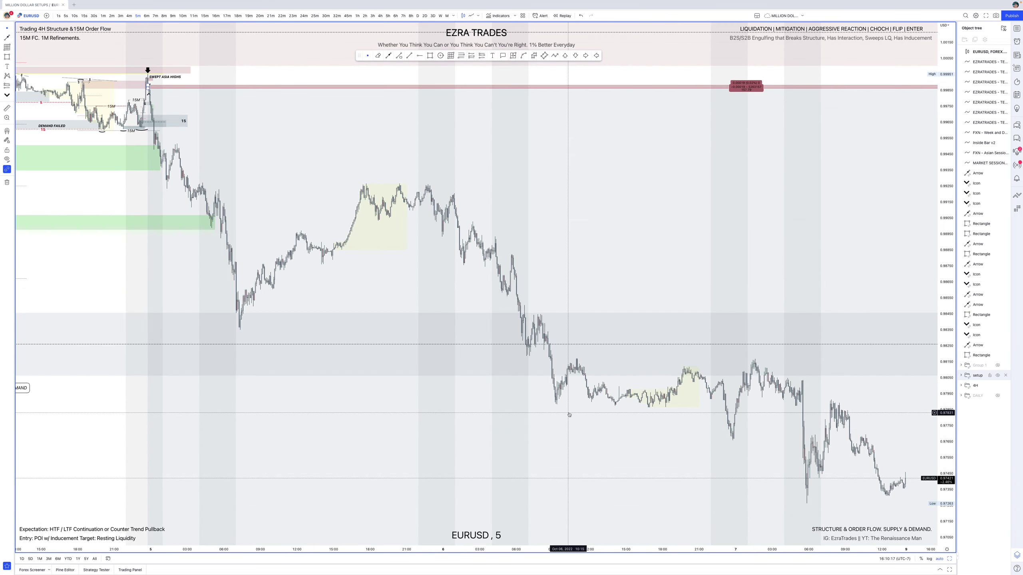
scroll(570, 415, down, 5)
scroll(570, 415, left, 5)
scroll(593, 324, up, 8)
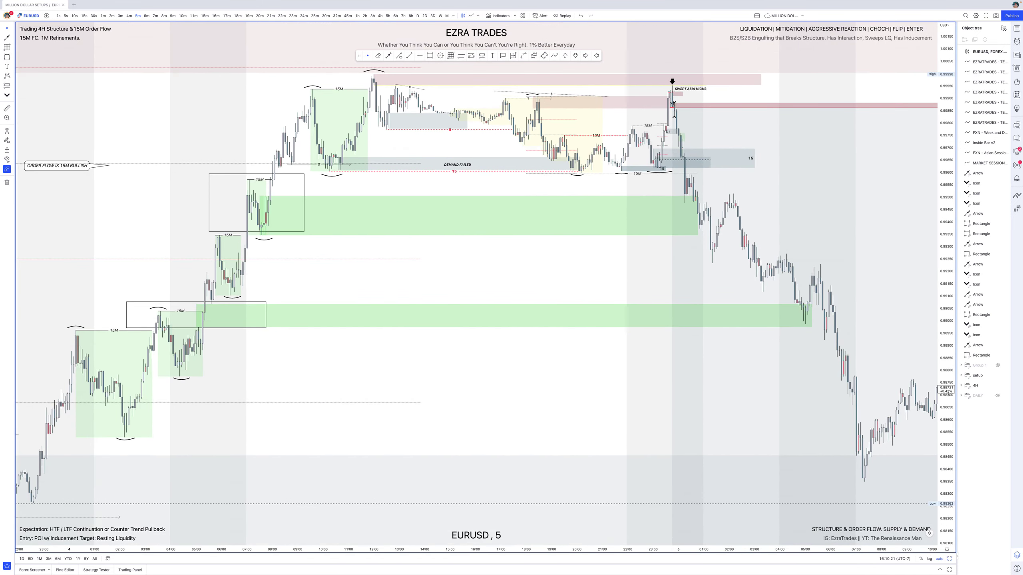
drag(948, 394, 948, 274)
drag(602, 174, 506, 402)
scroll(506, 402, up, 3)
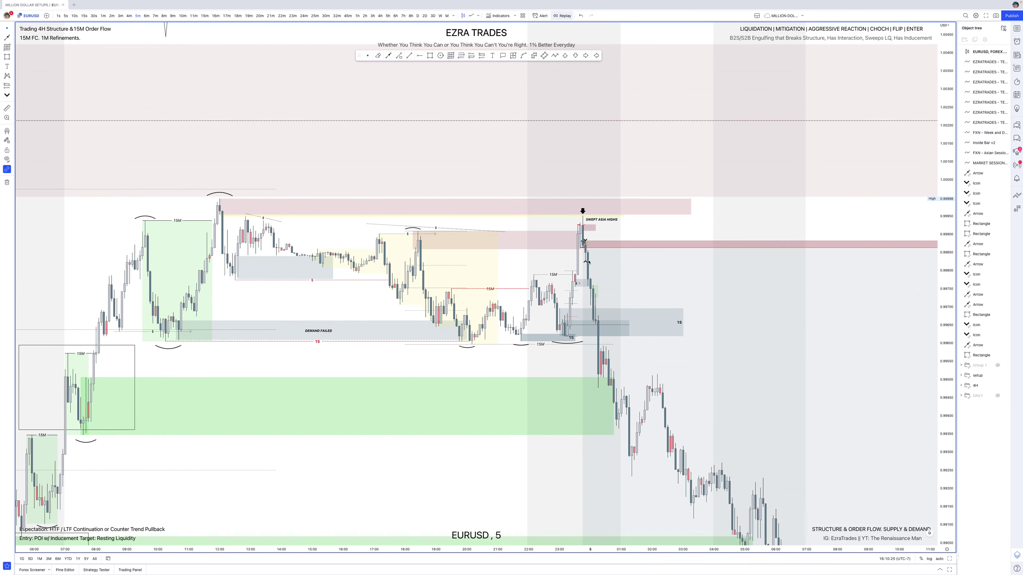
key(shift+Down)
click(599, 307)
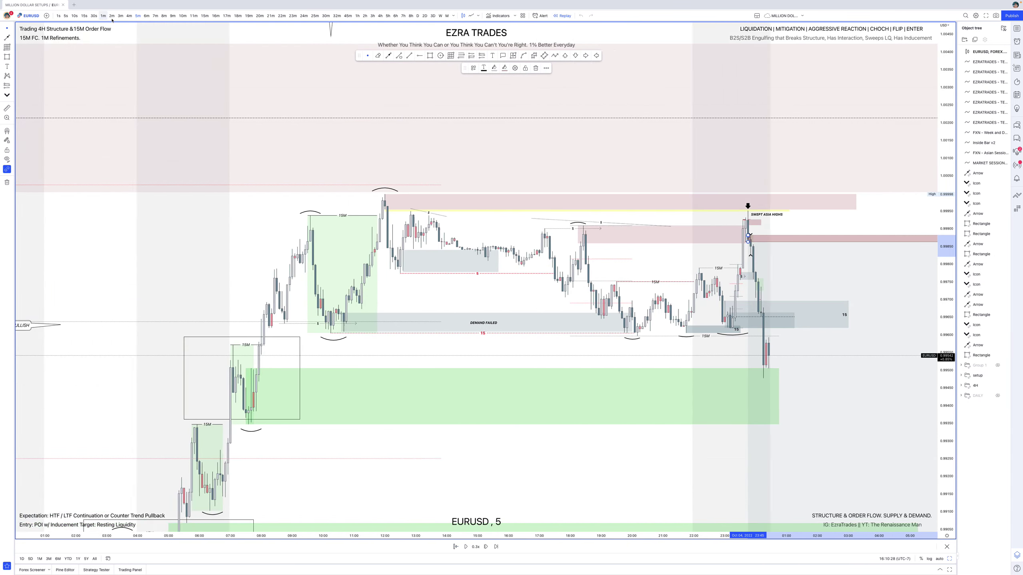
- Examine the 1-minute supply zones, structure break and short entry beneath the Asia highs sweep
click(103, 16)
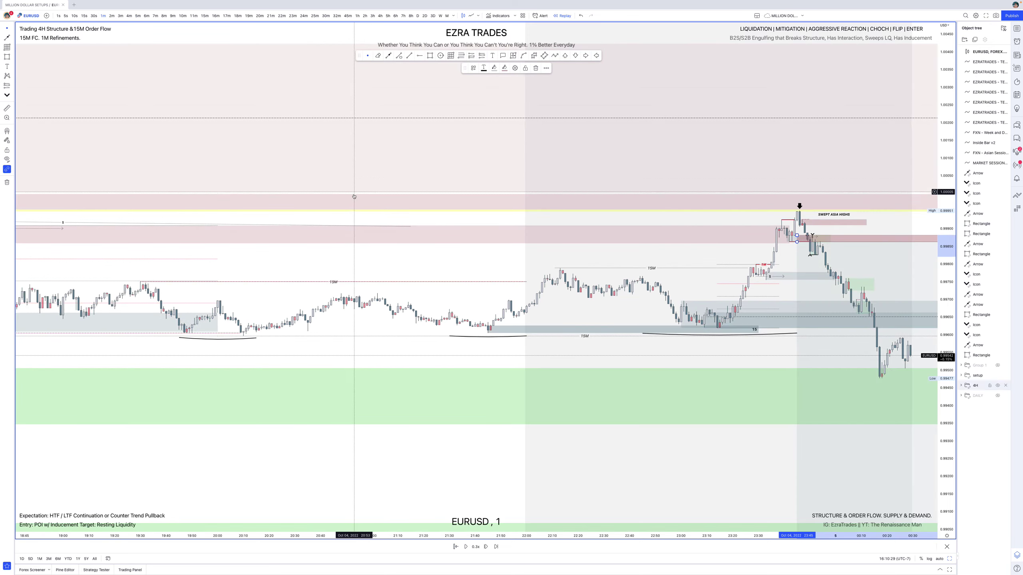
double_click(951, 369)
drag(951, 368, 949, 220)
drag(454, 153, 452, 356)
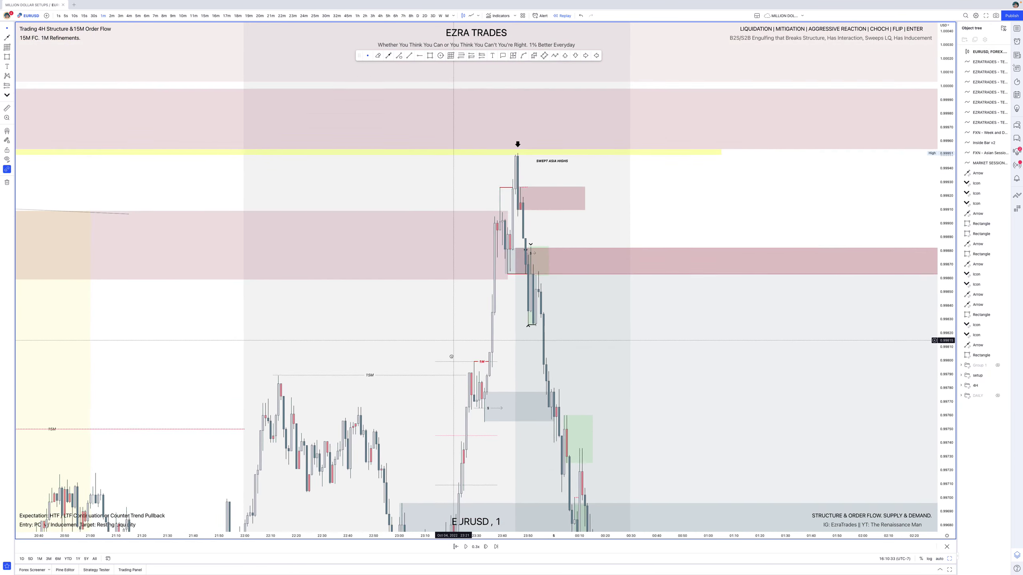
scroll(451, 357, up, 3)
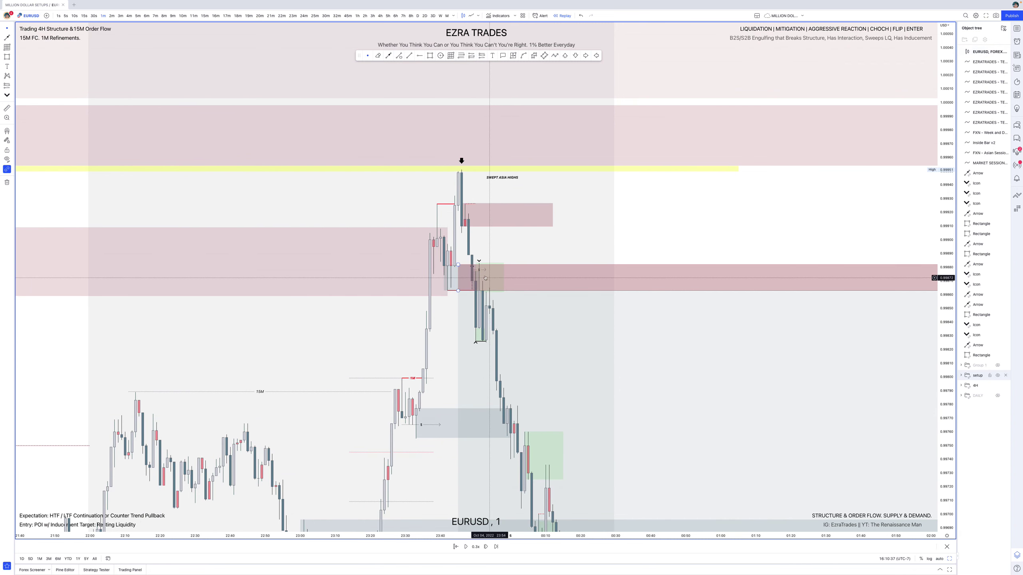
scroll(471, 278, up, 1)
click(471, 291)
scroll(471, 287, up, 1)
click(474, 282)
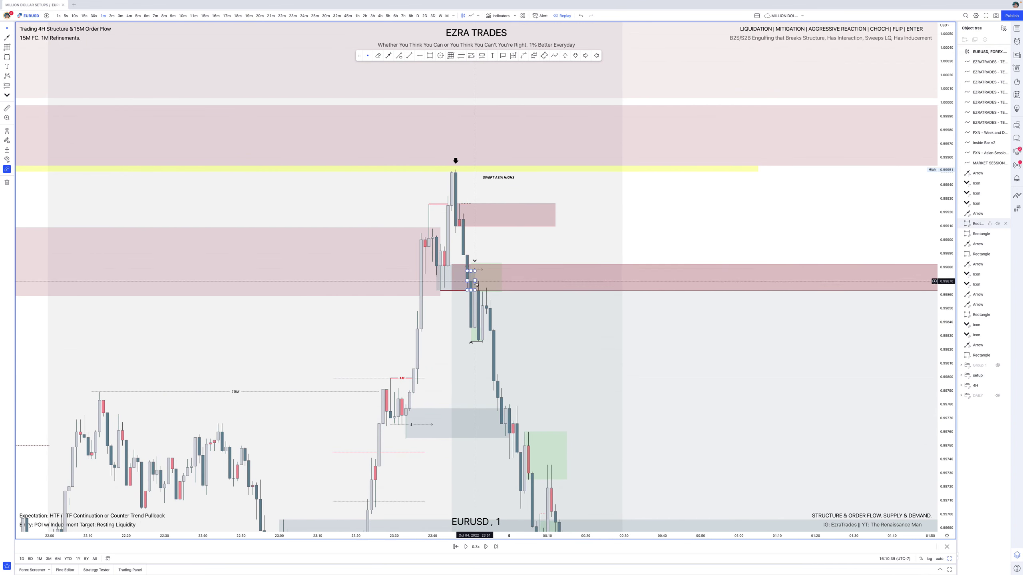
click(477, 284)
scroll(479, 284, up, 1)
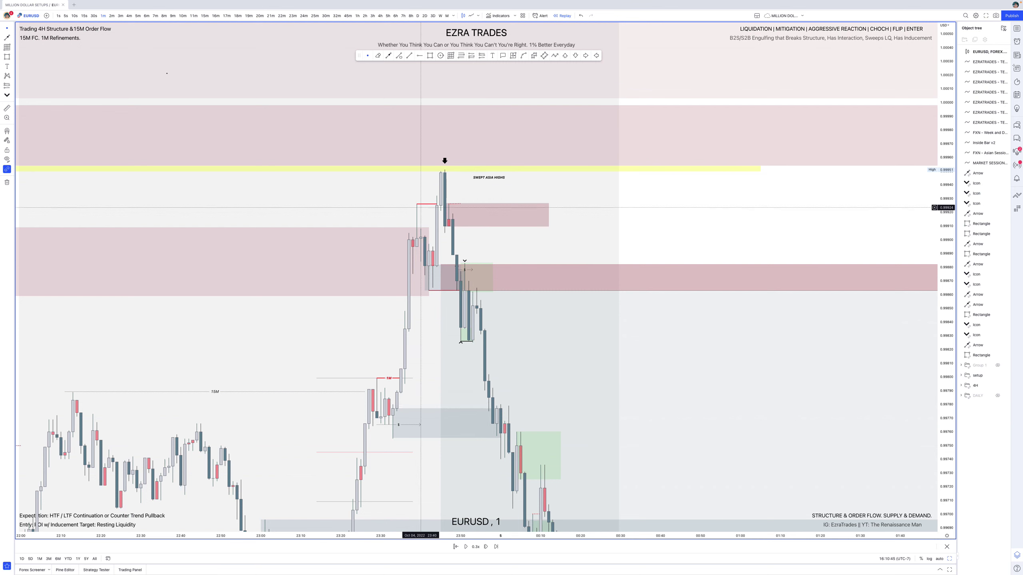
- On the 30-second chart, move the start of the short position forward to the circled entry candle at 23:53 on October 4
click(113, 26)
click(94, 15)
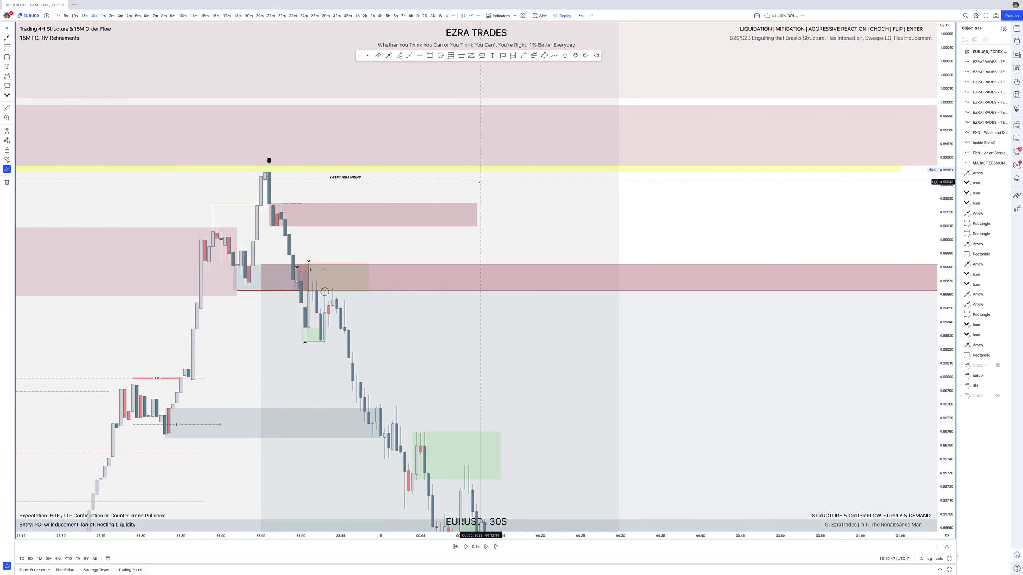
scroll(478, 182, up, 3)
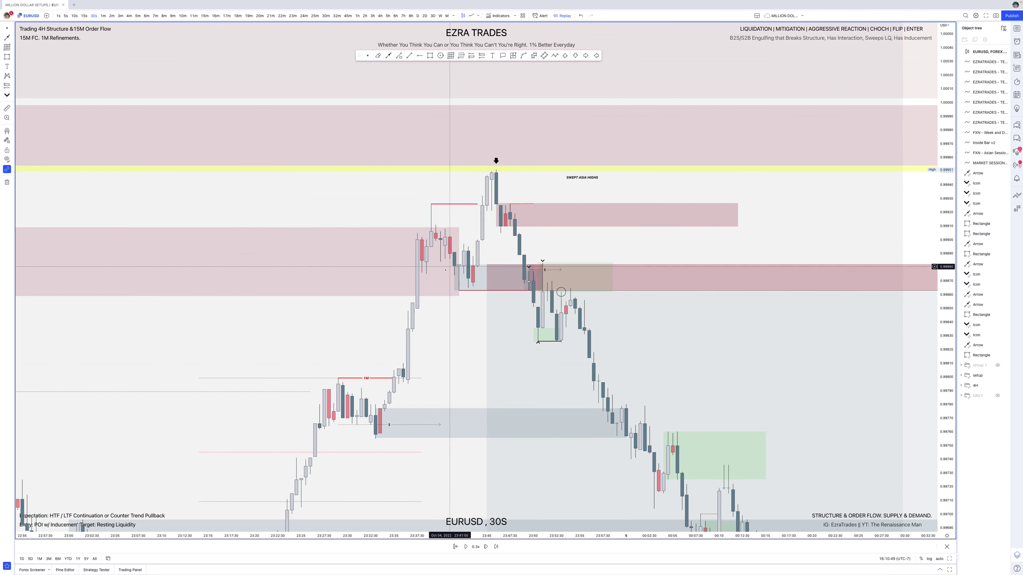
click(491, 308)
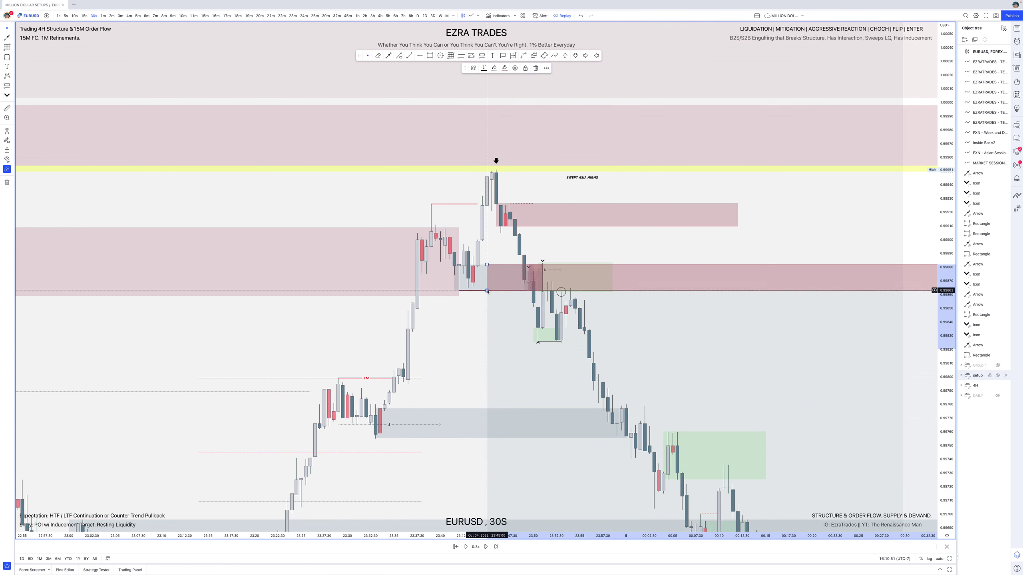
drag(488, 291, 562, 291)
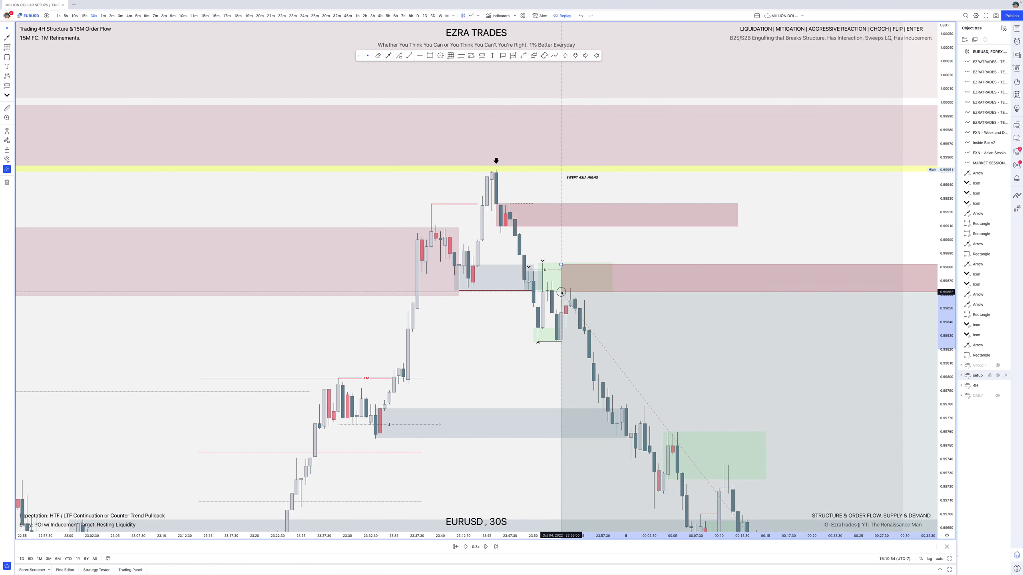
click(509, 327)
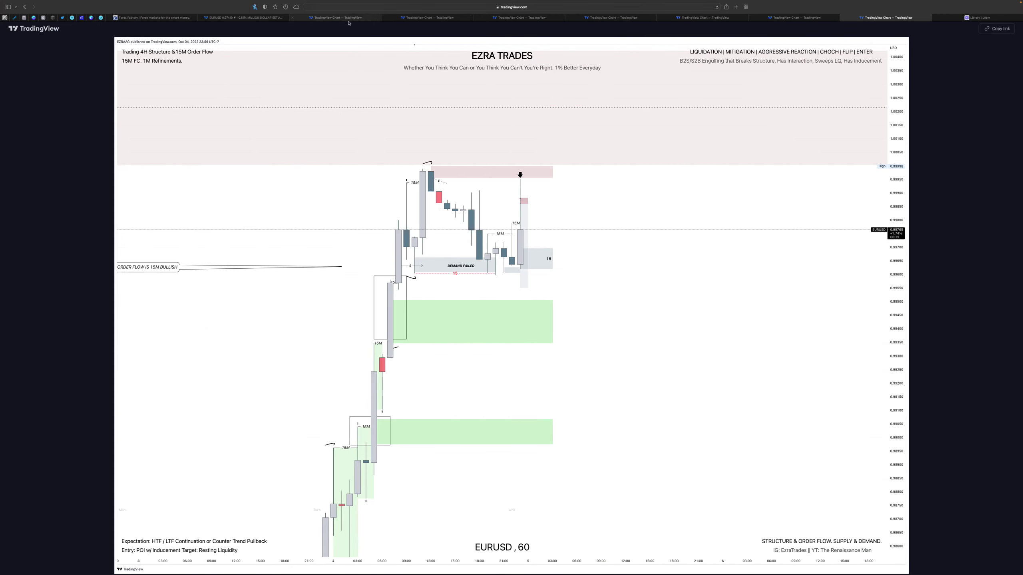
- Review the published TradingView snapshots of the short entry in the browser in sequence, ending with the 60-minute view, and return to the live chart
click(348, 19)
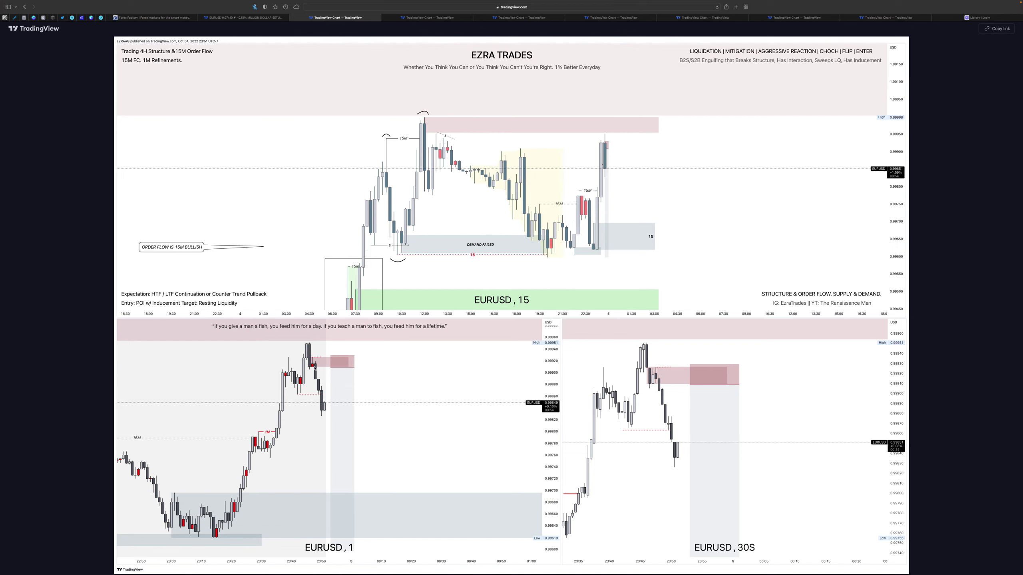
click(443, 17)
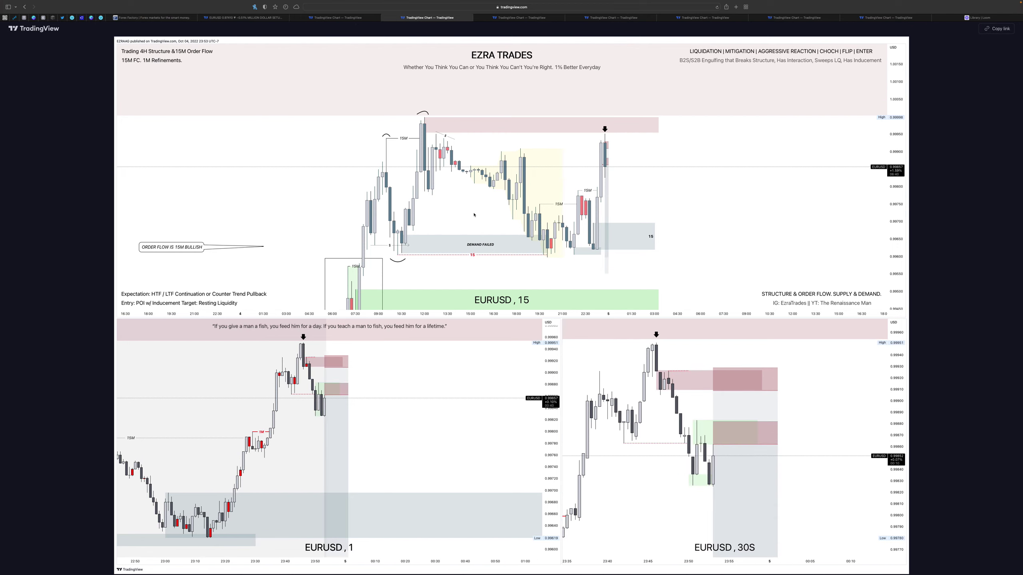
click(521, 18)
click(599, 18)
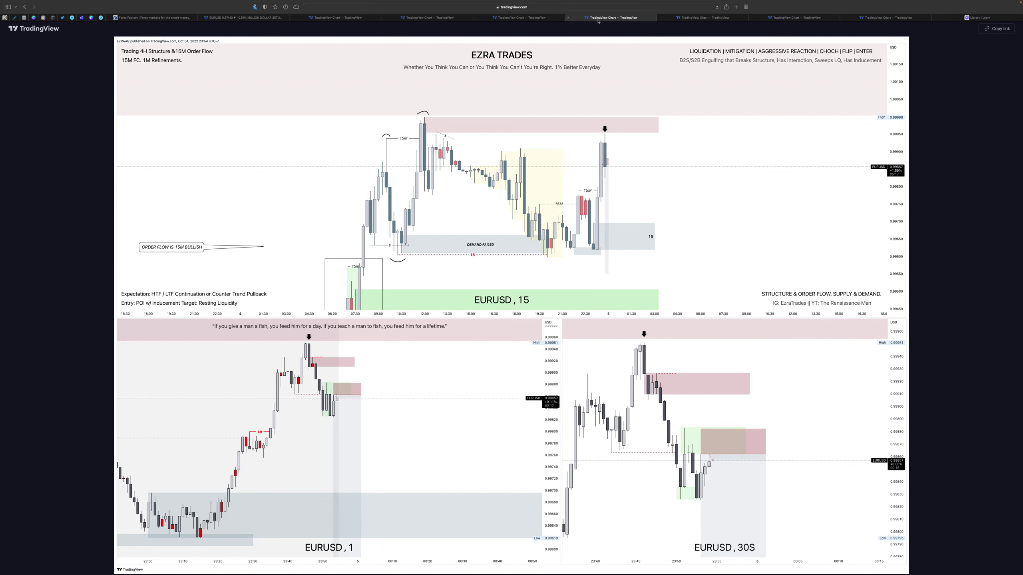
click(683, 18)
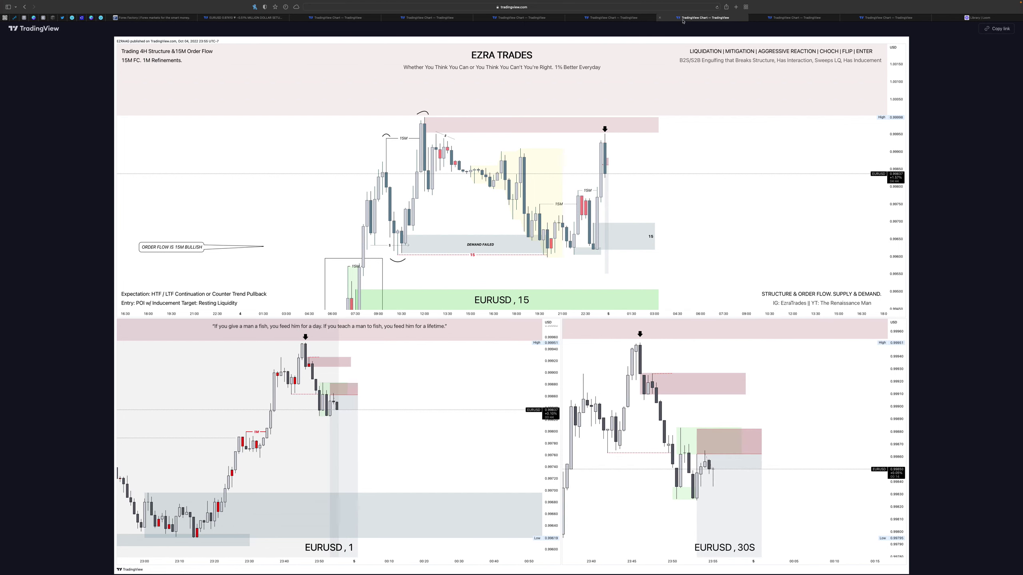
click(782, 18)
click(890, 20)
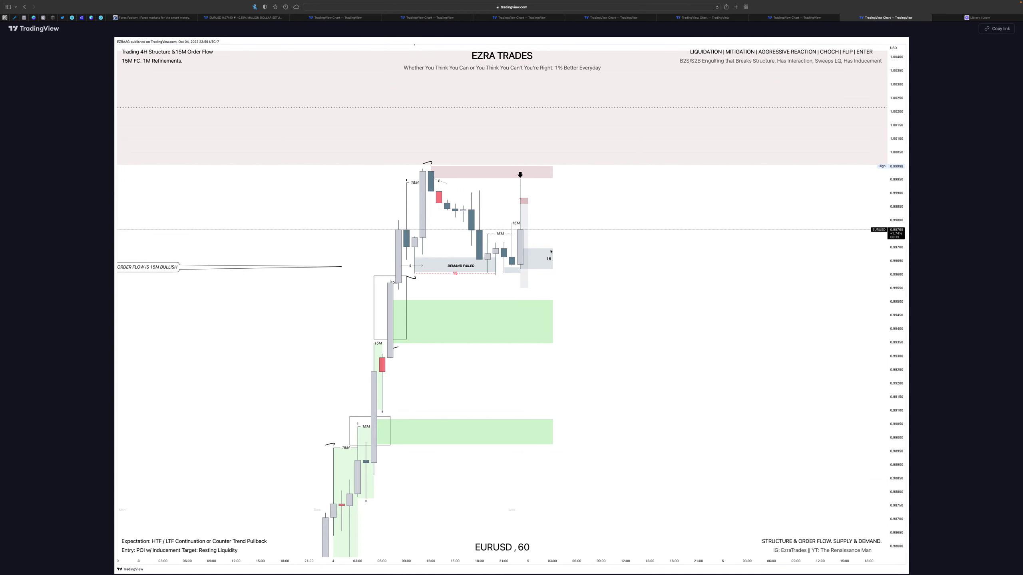
key(ctrl+Left)
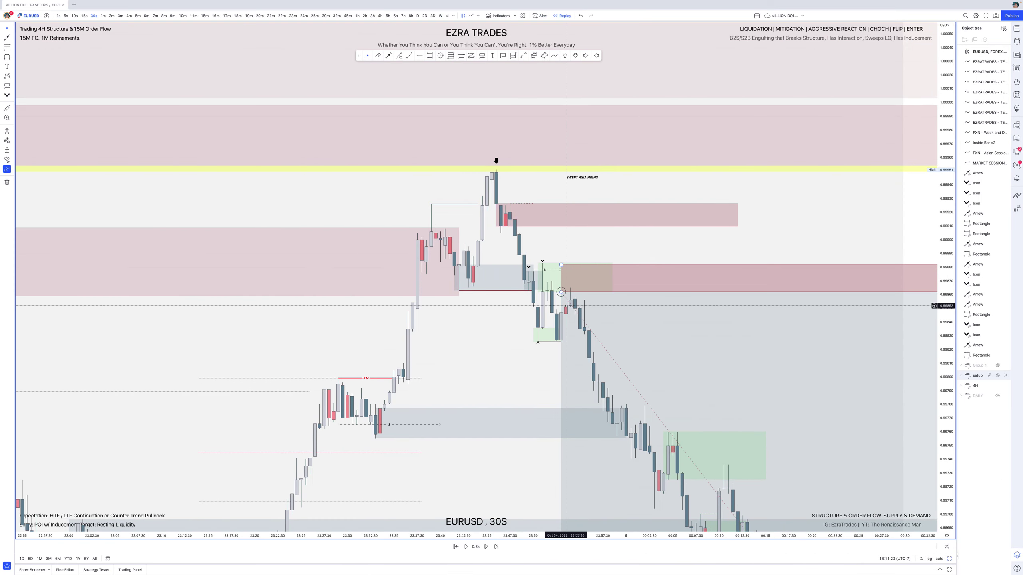
scroll(566, 306, left, 3)
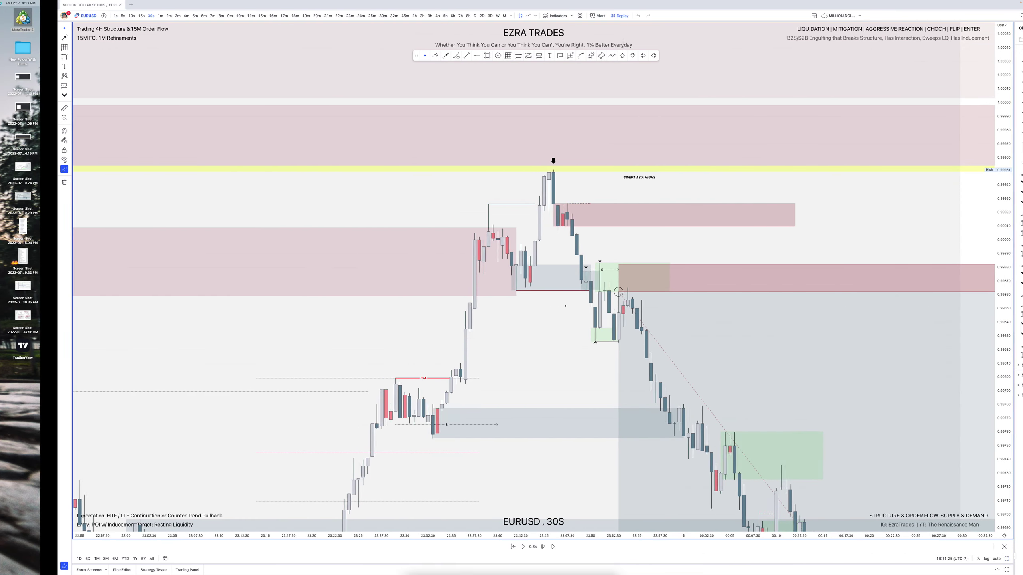